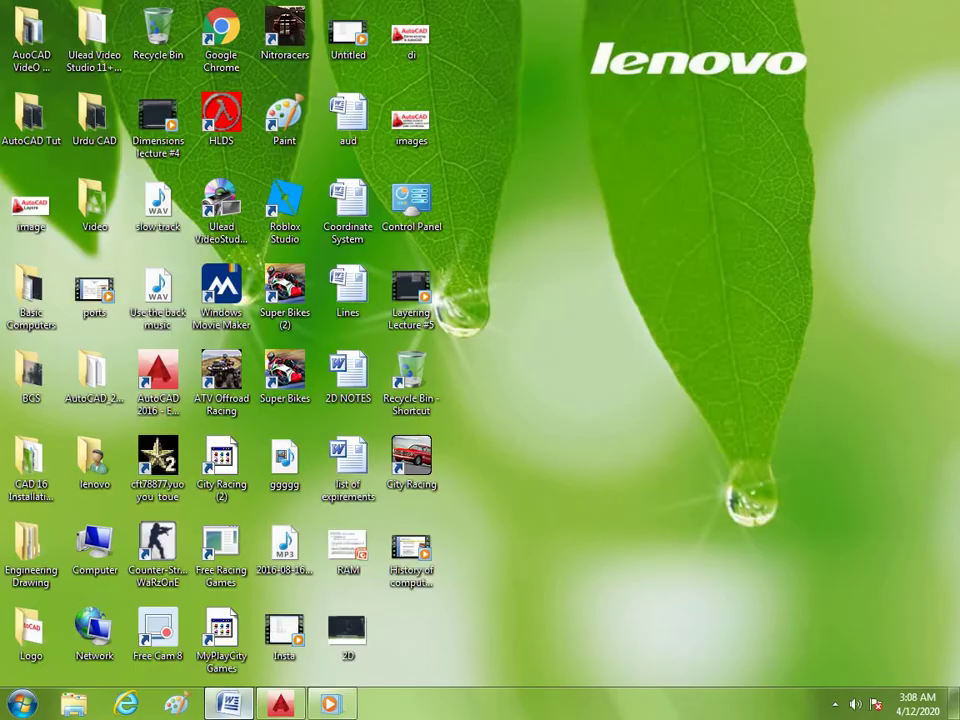
# - Switch between the Word and AutoCAD windows, ending on the Word Exp#4 lab document
pyautogui.click(228, 704)
pyautogui.click(228, 704)
pyautogui.click(290, 708)
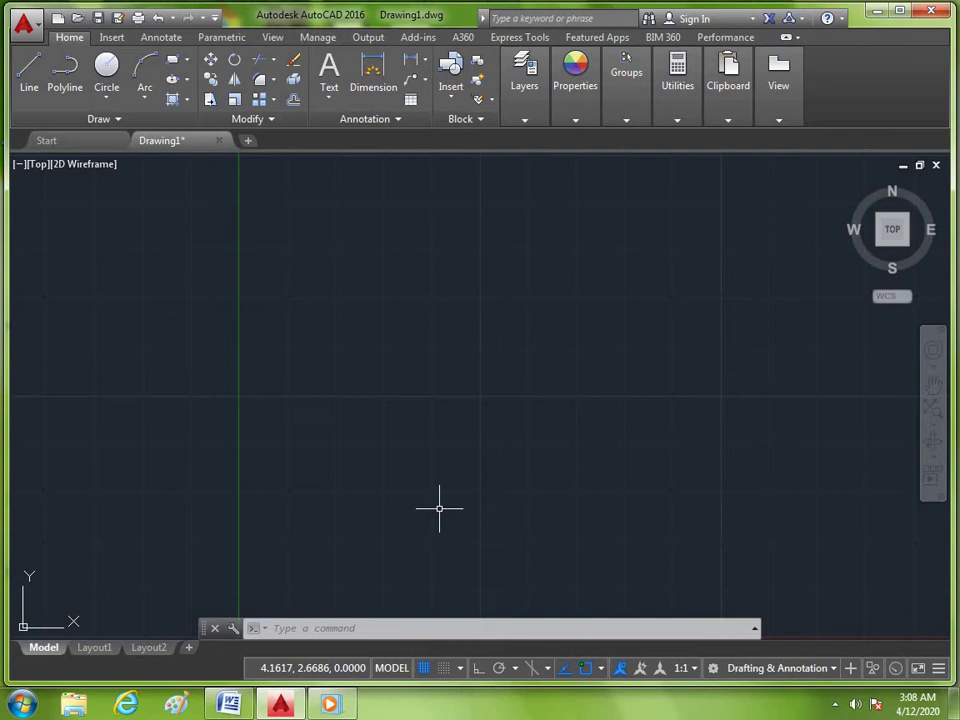
pyautogui.click(230, 702)
# - Scroll the Exp#4 document to the TASK circuit symbol table and select its picture
pyautogui.scroll(4, 430, 476)
pyautogui.scroll(4, 431, 476)
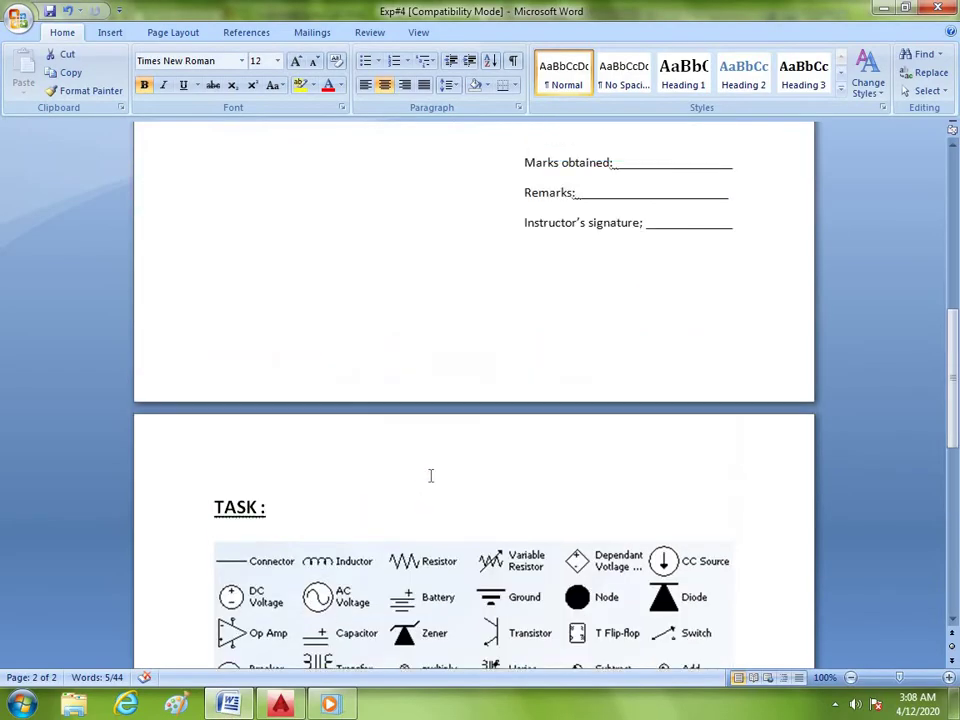
pyautogui.scroll(6, 450, 439)
pyautogui.scroll(2, 313, 316)
pyautogui.scroll(-2, 636, 350)
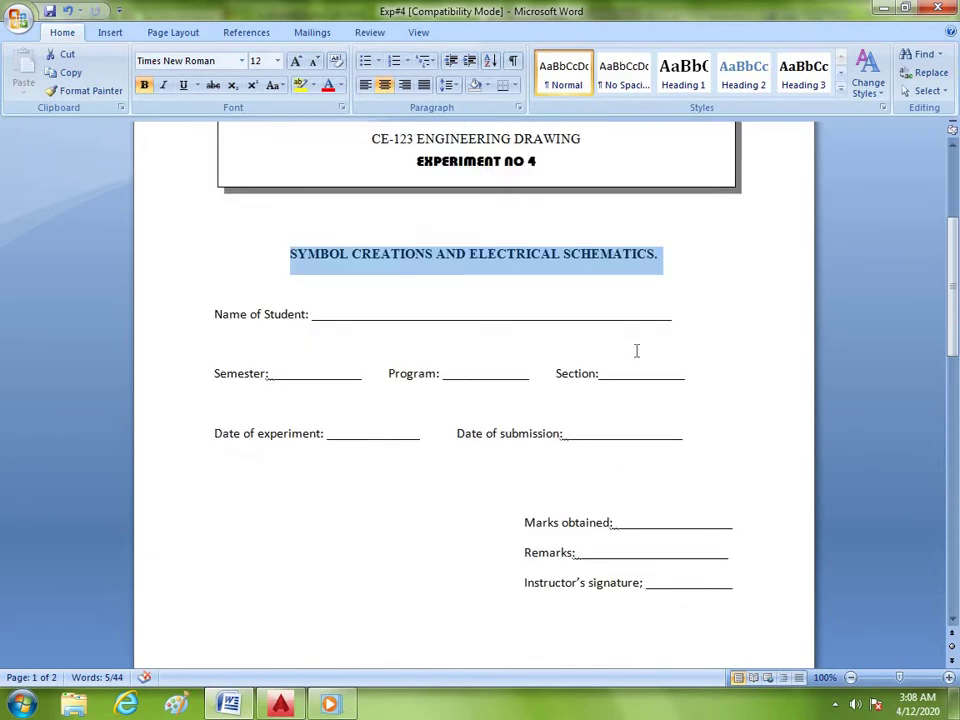
pyautogui.scroll(-4, 604, 344)
pyautogui.scroll(-4, 604, 344)
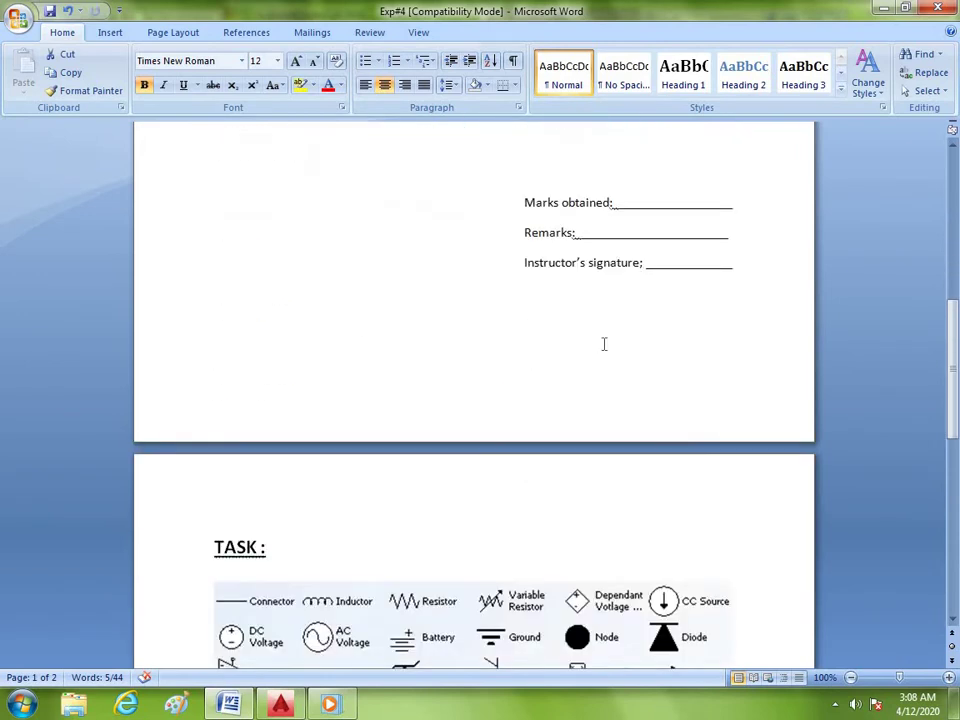
pyautogui.scroll(-4, 604, 344)
pyautogui.scroll(-5, 515, 395)
pyautogui.click(406, 397)
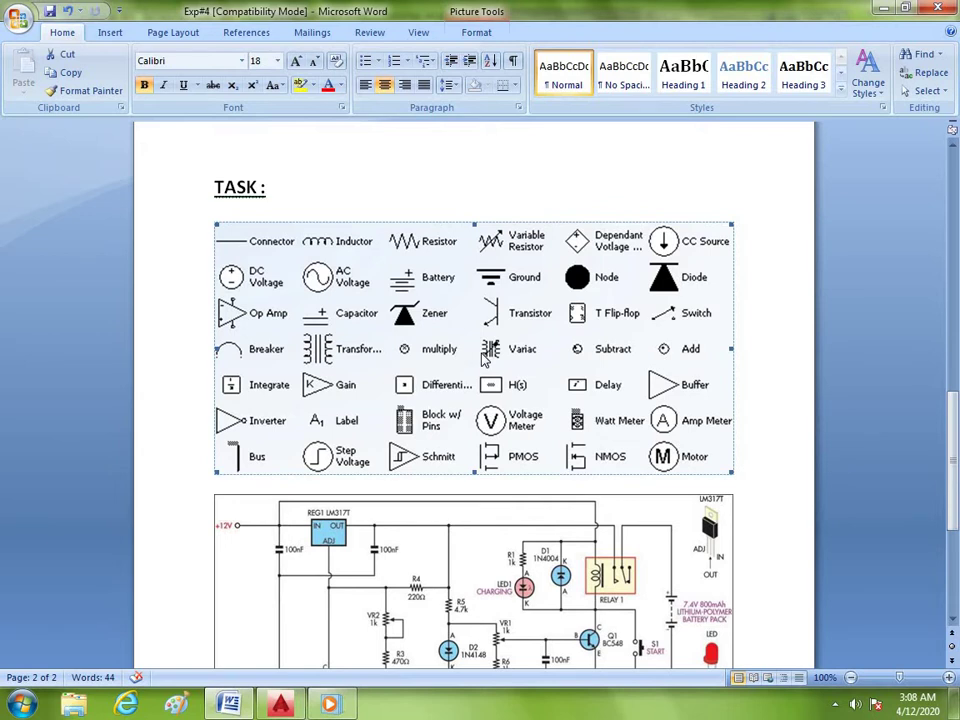
# - Scroll down to the LM317T battery-charger circuit schematic below the symbol table
pyautogui.scroll(-3, 483, 360)
pyautogui.scroll(2, 483, 360)
pyautogui.scroll(-2, 483, 356)
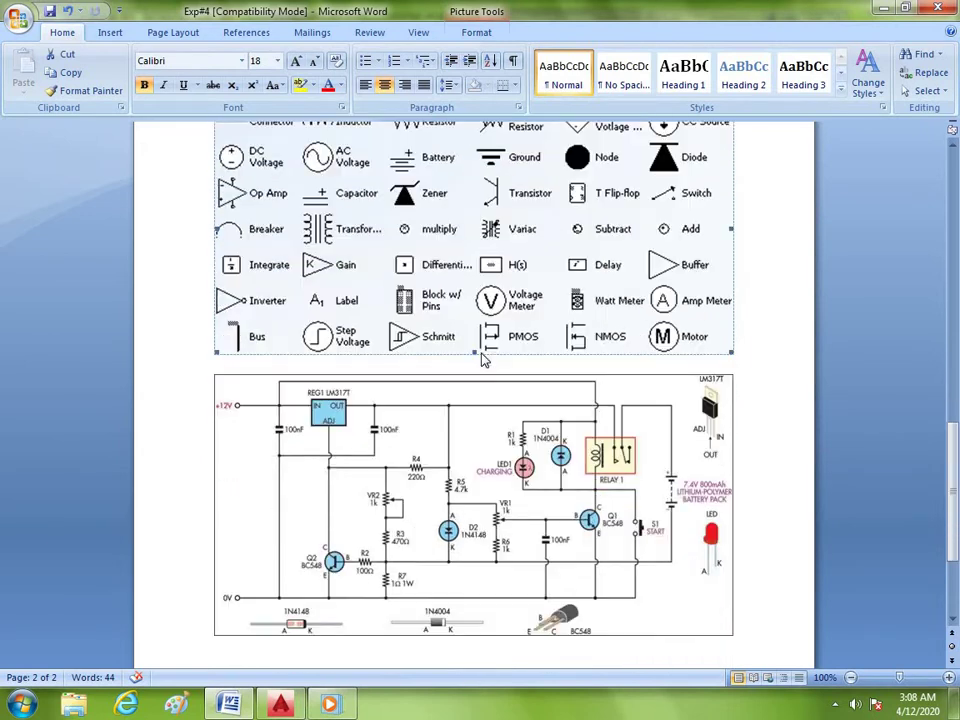
pyautogui.scroll(-4, 413, 436)
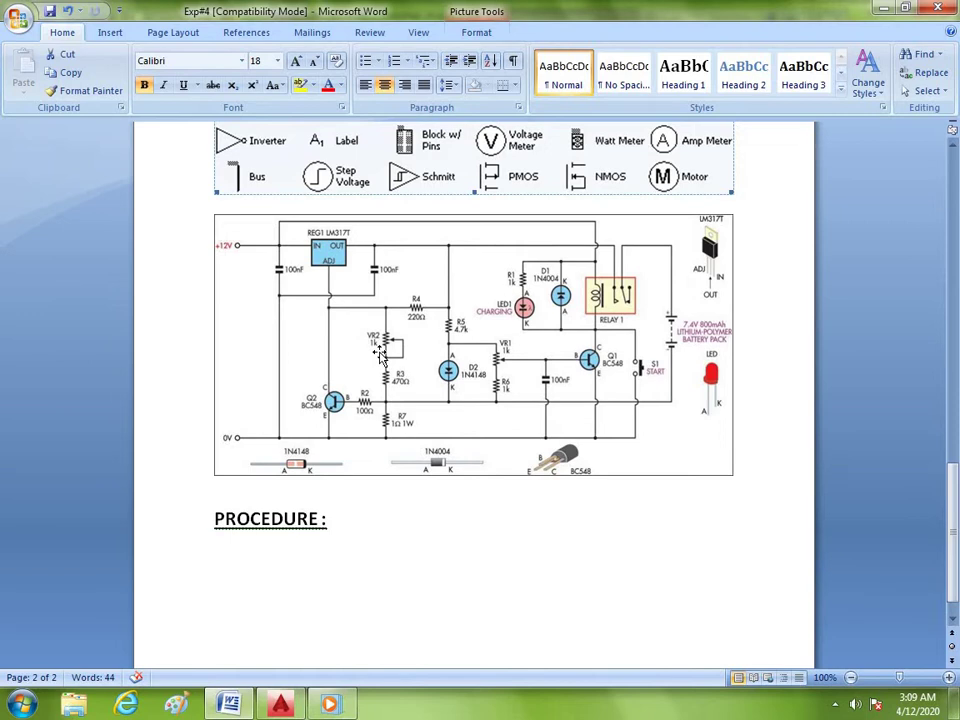
# - Back in AutoCAD, start MVSETUP without paper space and choose Decimal units
pyautogui.click(280, 705)
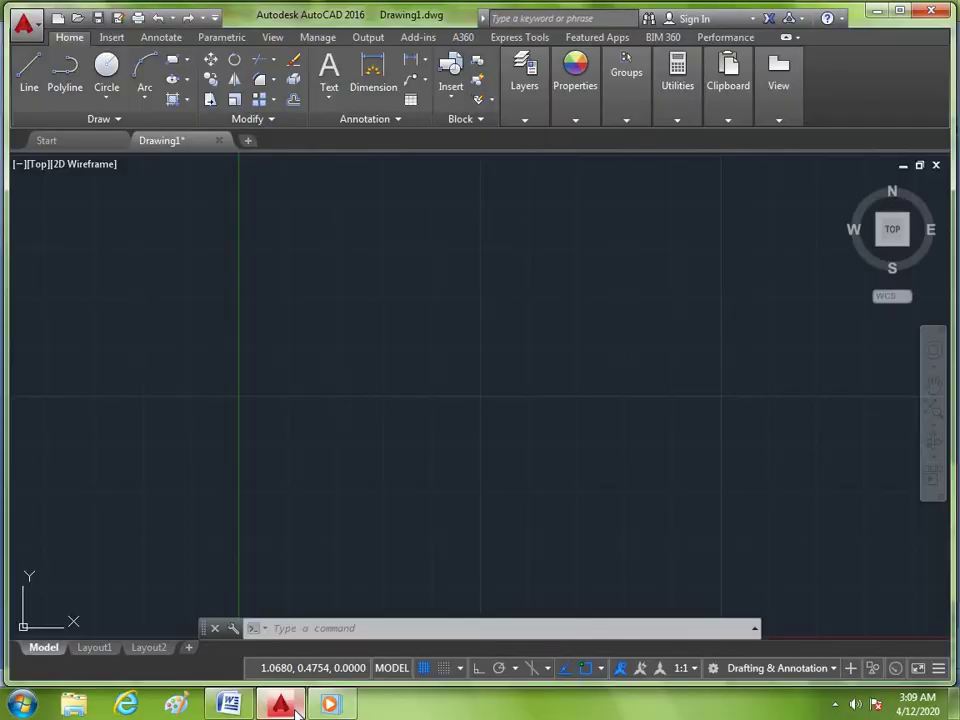
pyautogui.press('Escape')
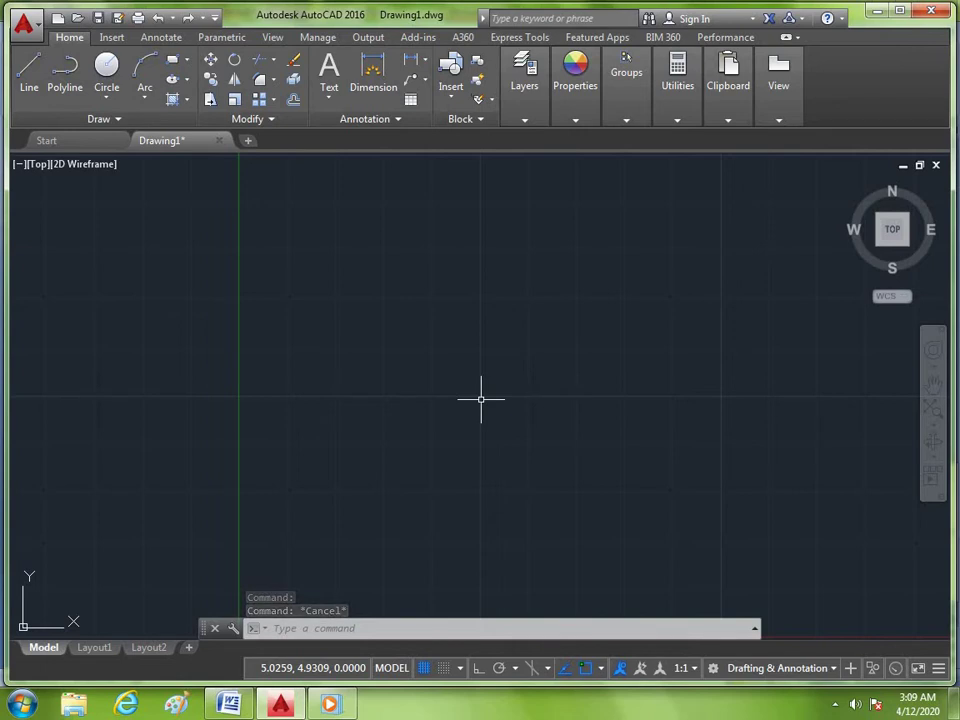
pyautogui.write('m')
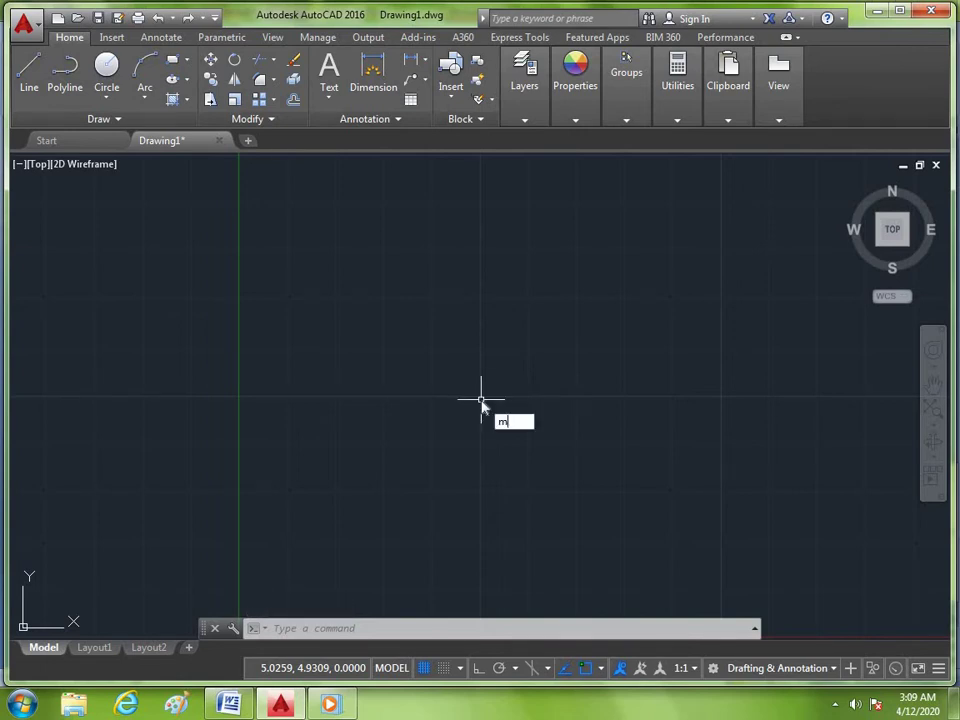
pyautogui.write('vset')
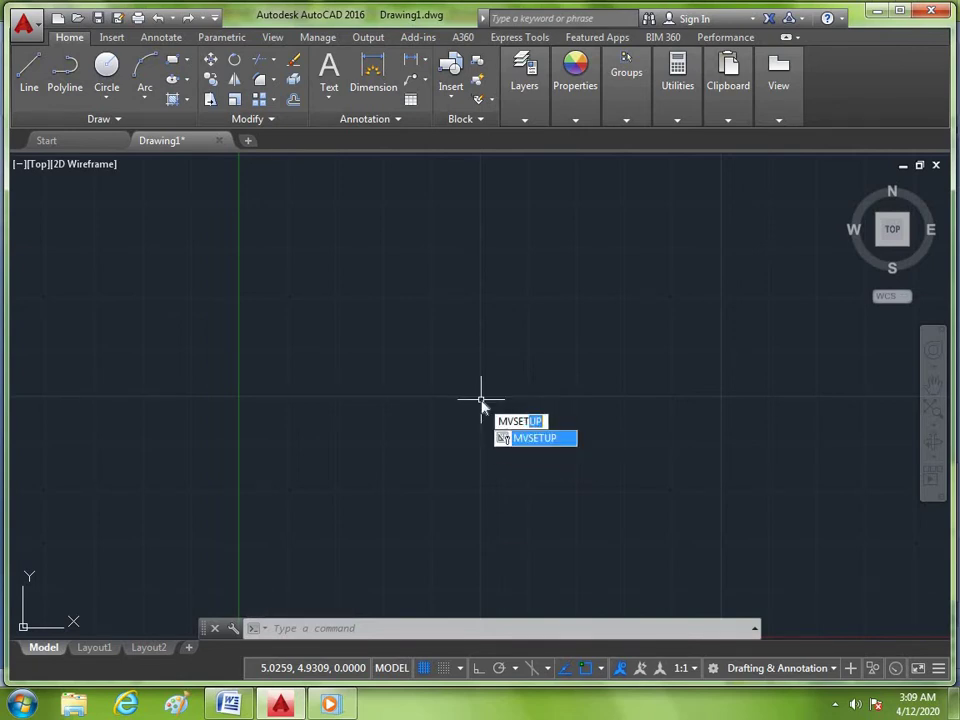
pyautogui.press('Return')
pyautogui.write('n')
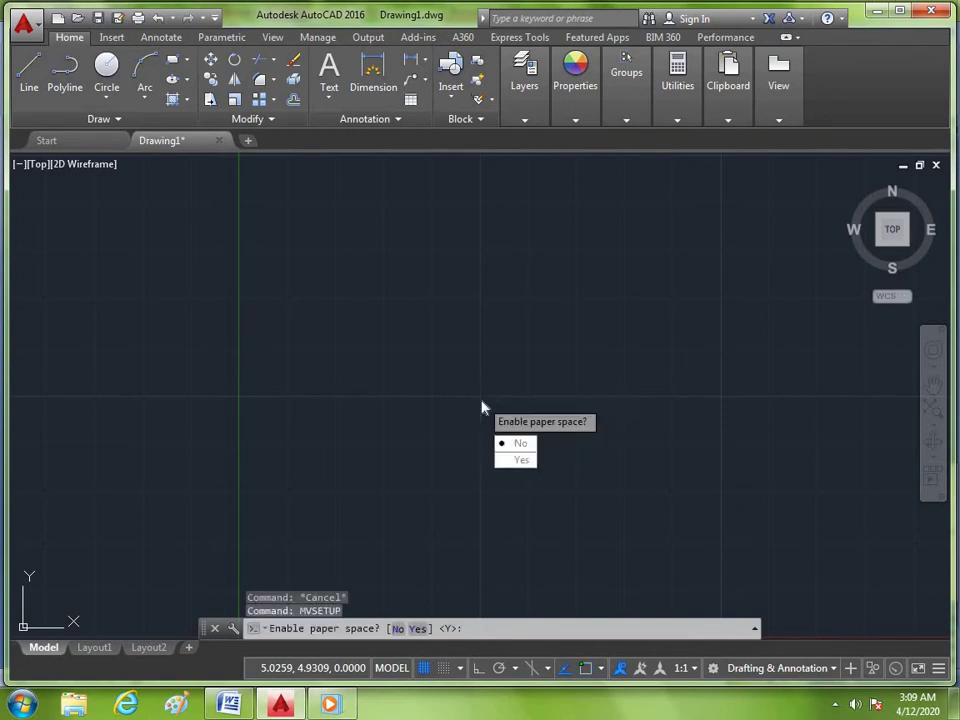
pyautogui.press('Return')
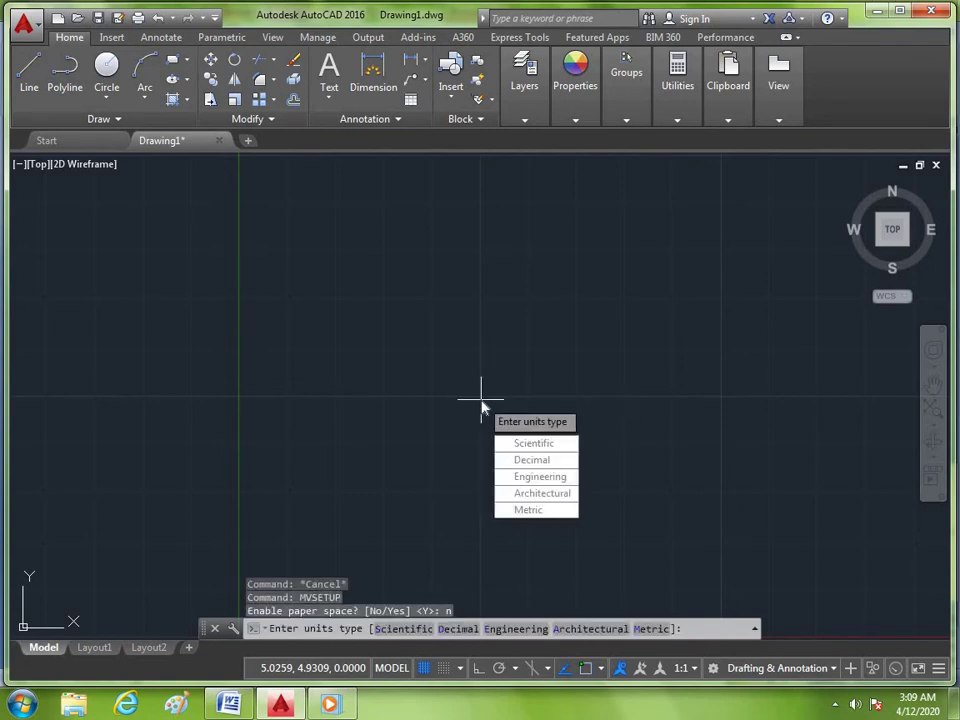
pyautogui.write('d')
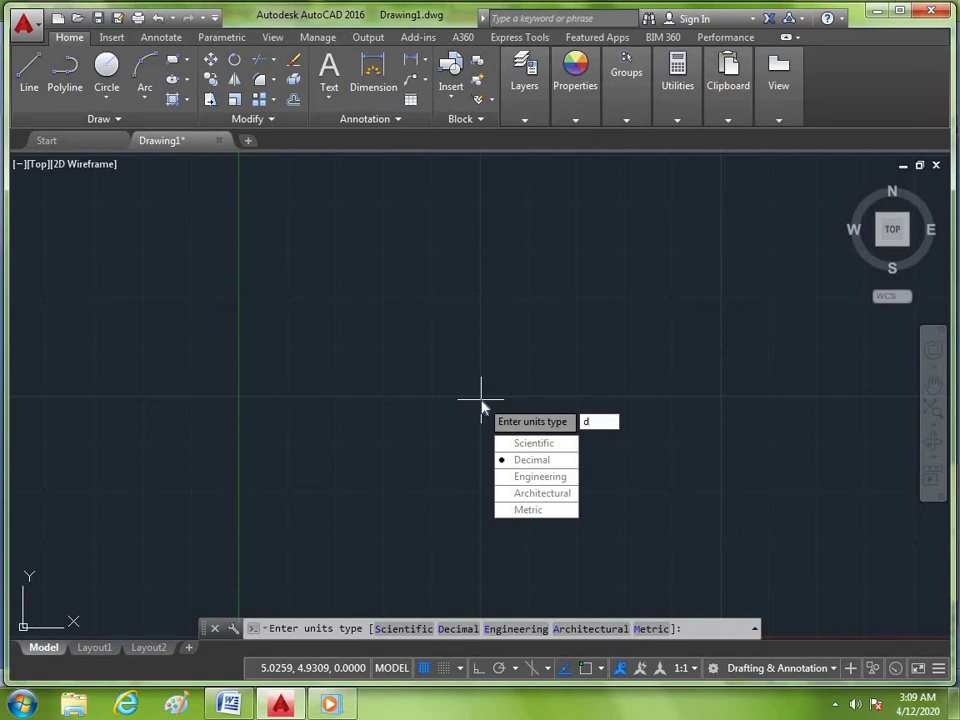
pyautogui.press('Return')
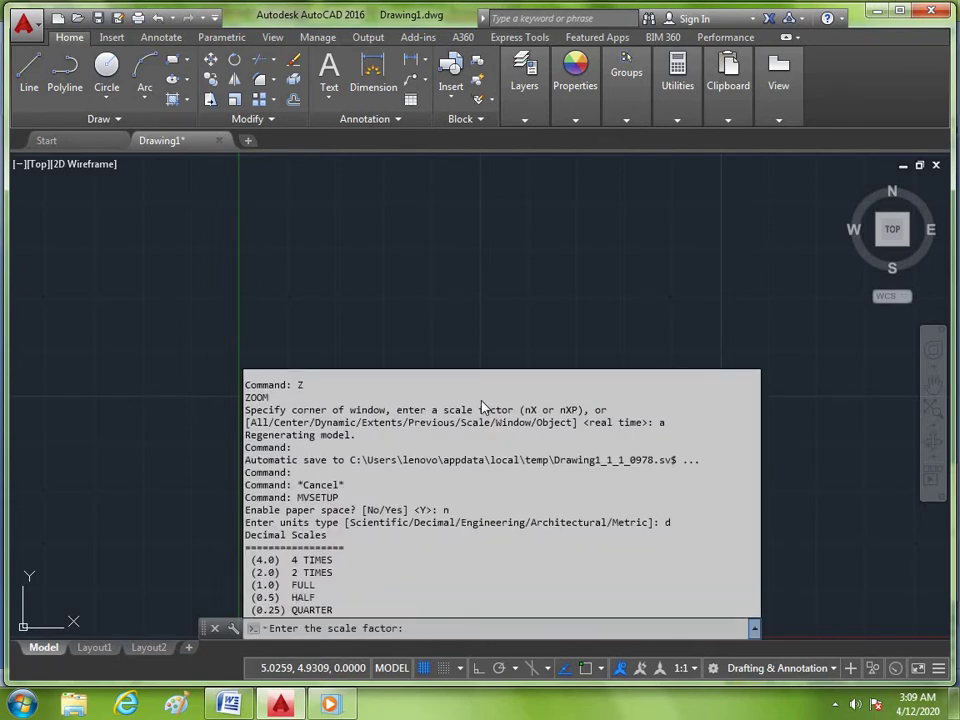
# - Set the MVSETUP scale factor to 10 and the paper size to 10 by 10
pyautogui.write('10')
pyautogui.press('Return')
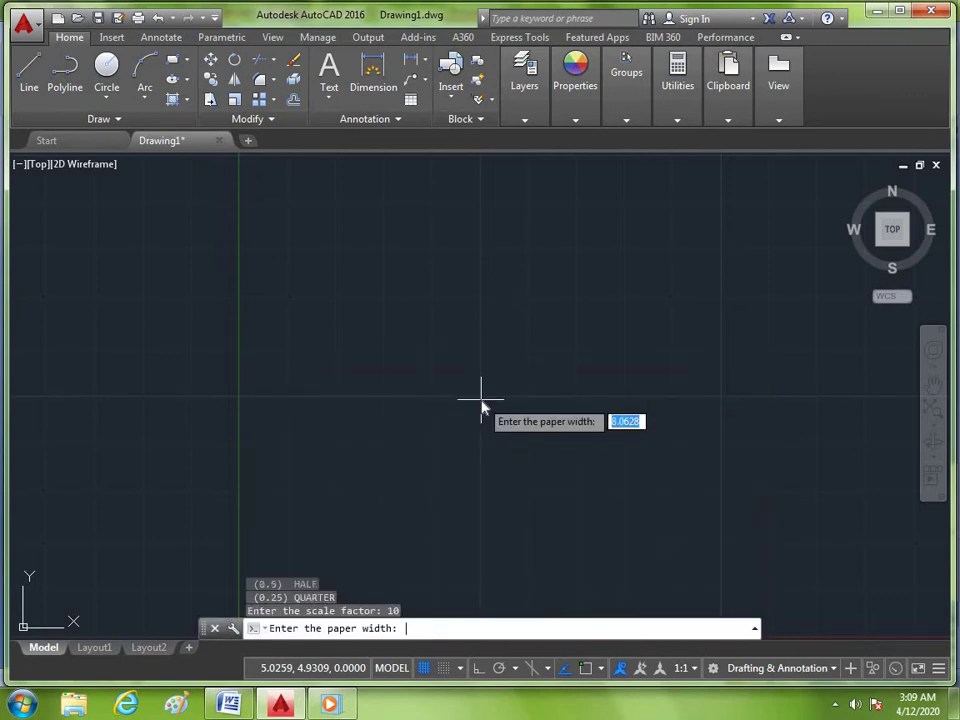
pyautogui.write('10')
pyautogui.press('Return')
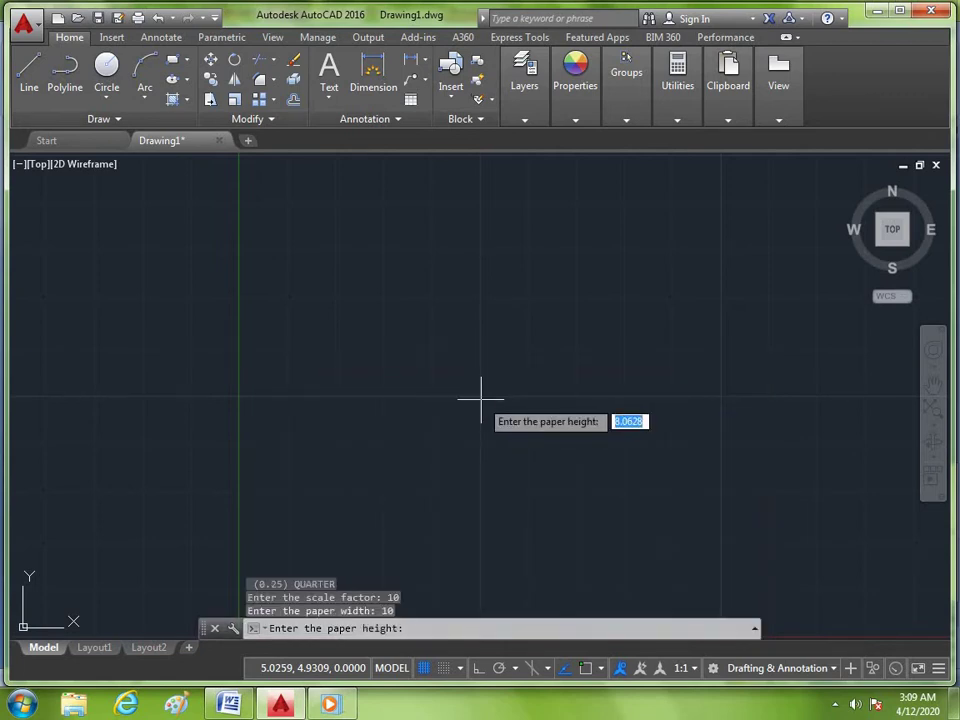
pyautogui.write('10')
pyautogui.press('Return')
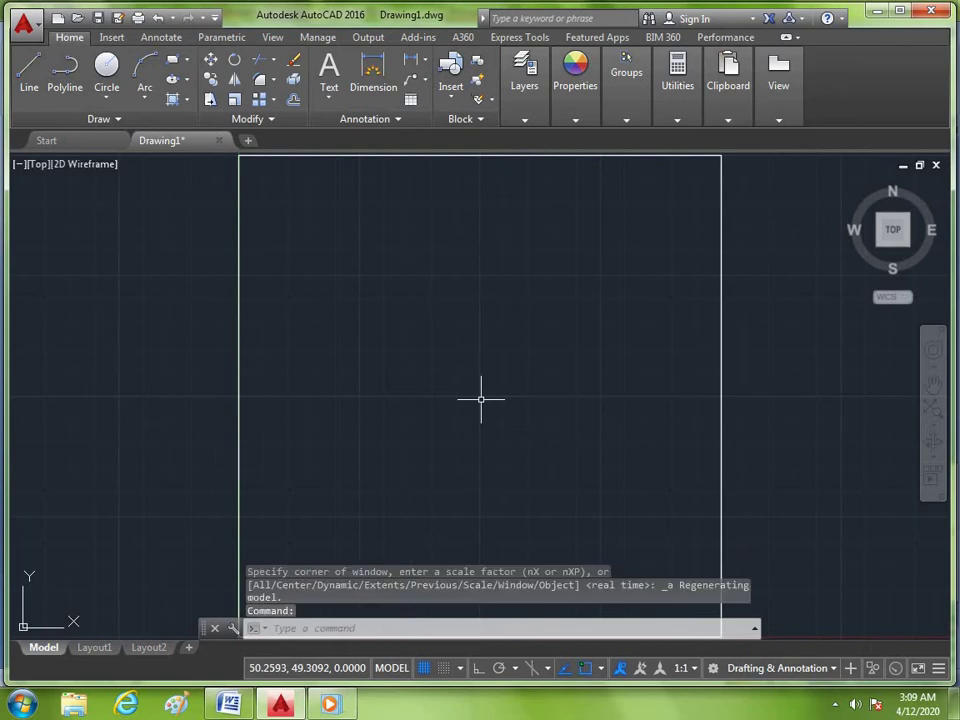
# - Zoom All to fit the border in view, then start a rectangle with RECTANG
pyautogui.scroll(5, 496, 381)
pyautogui.write('z')
pyautogui.press('Return')
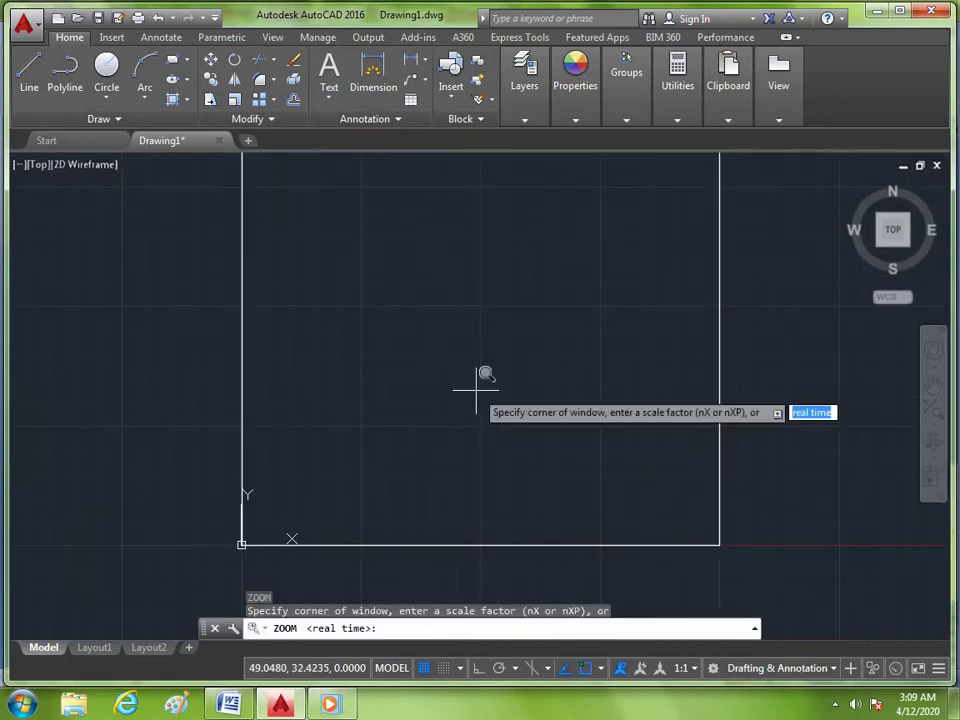
pyautogui.write('a')
pyautogui.press('Return')
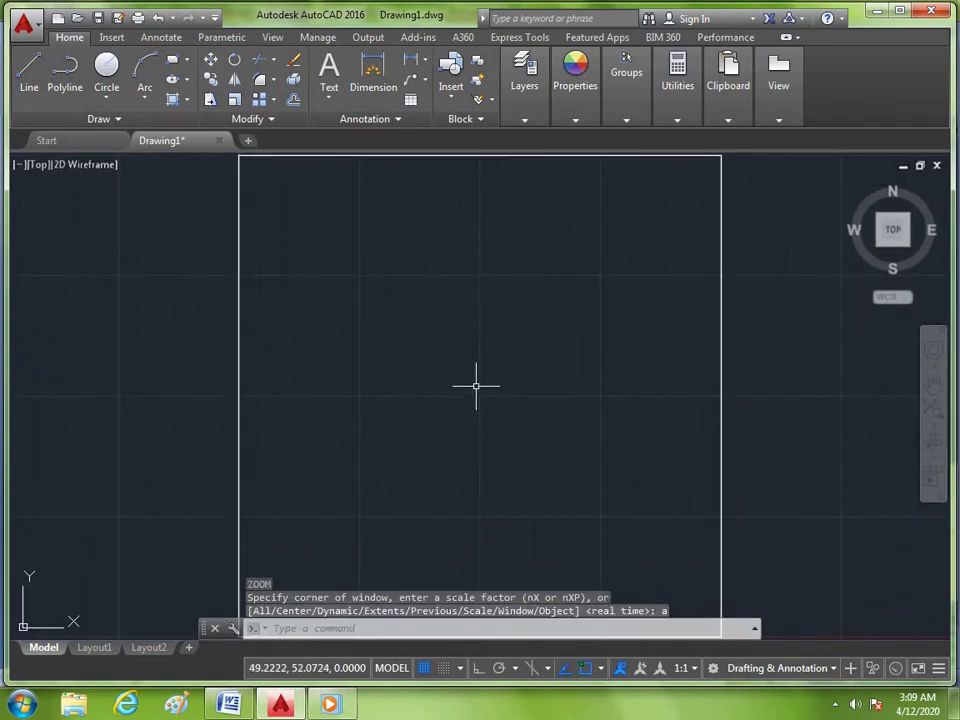
pyautogui.write('rec')
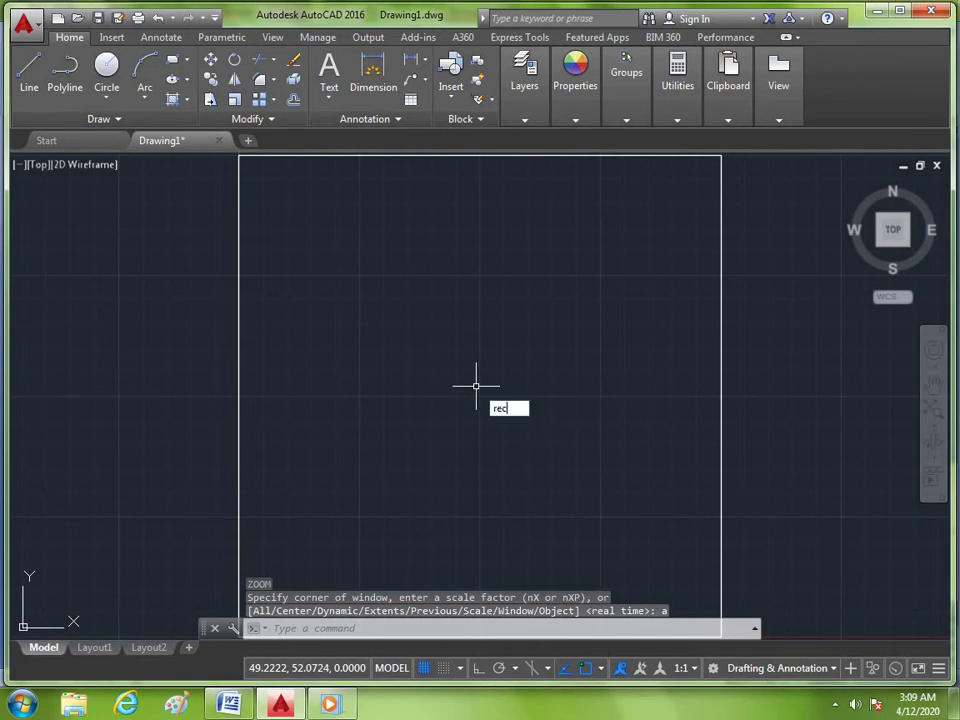
pyautogui.press('Return')
# - Draw a 5 by 3 rectangle near the centre of the drawing border
pyautogui.click(322, 336)
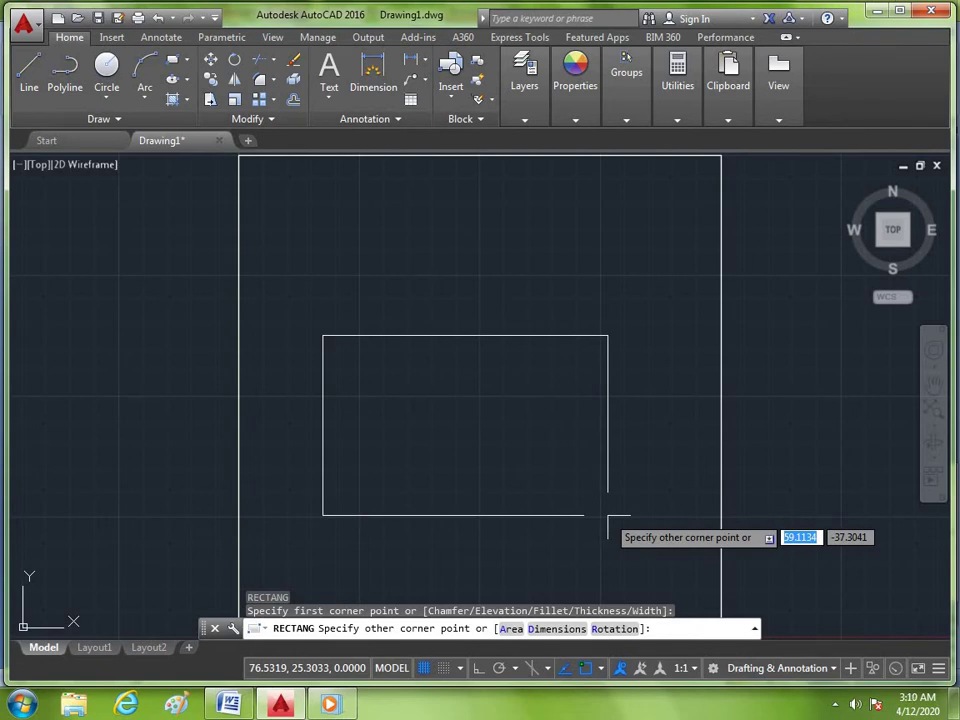
pyautogui.write('d')
pyautogui.press('Return')
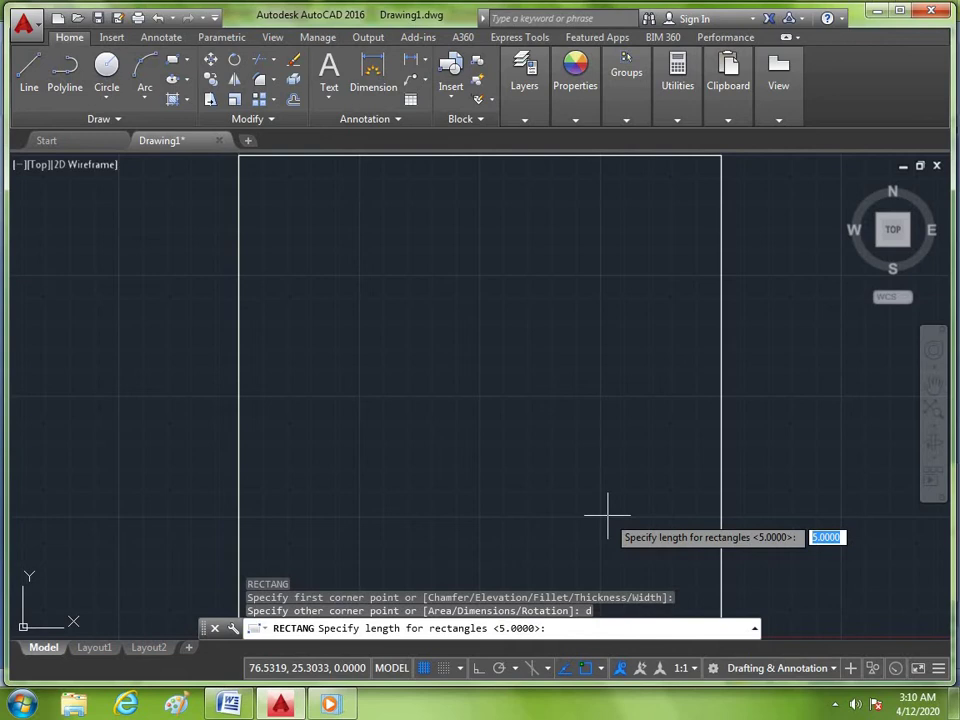
pyautogui.write('5')
pyautogui.press('Return')
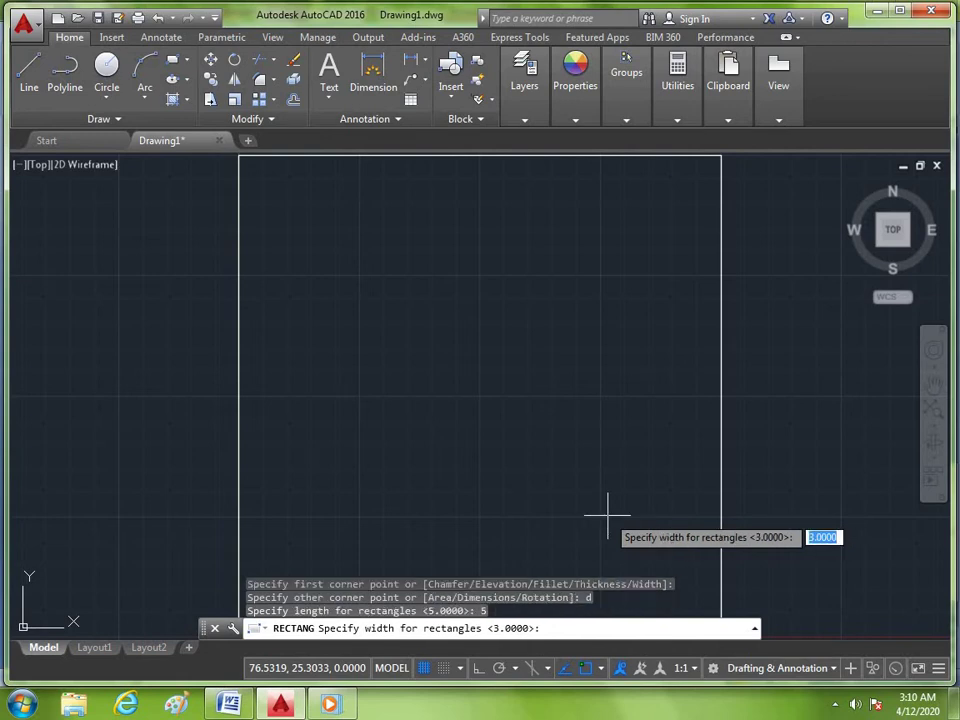
pyautogui.press('Return')
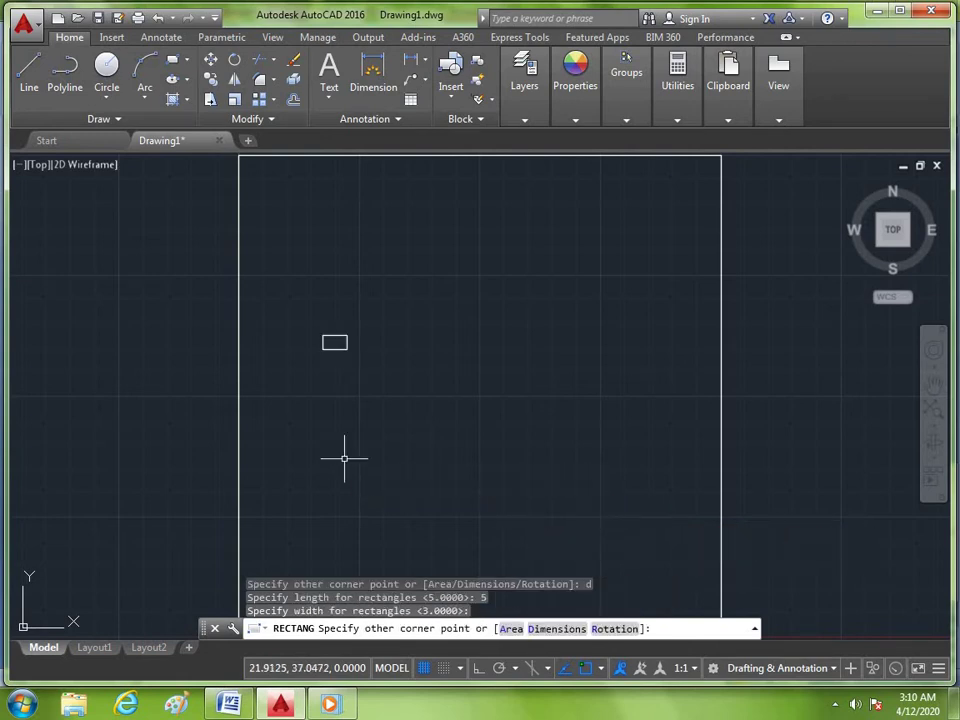
pyautogui.click(343, 456)
pyautogui.scroll(5, 205, 317)
pyautogui.scroll(-2, 250, 343)
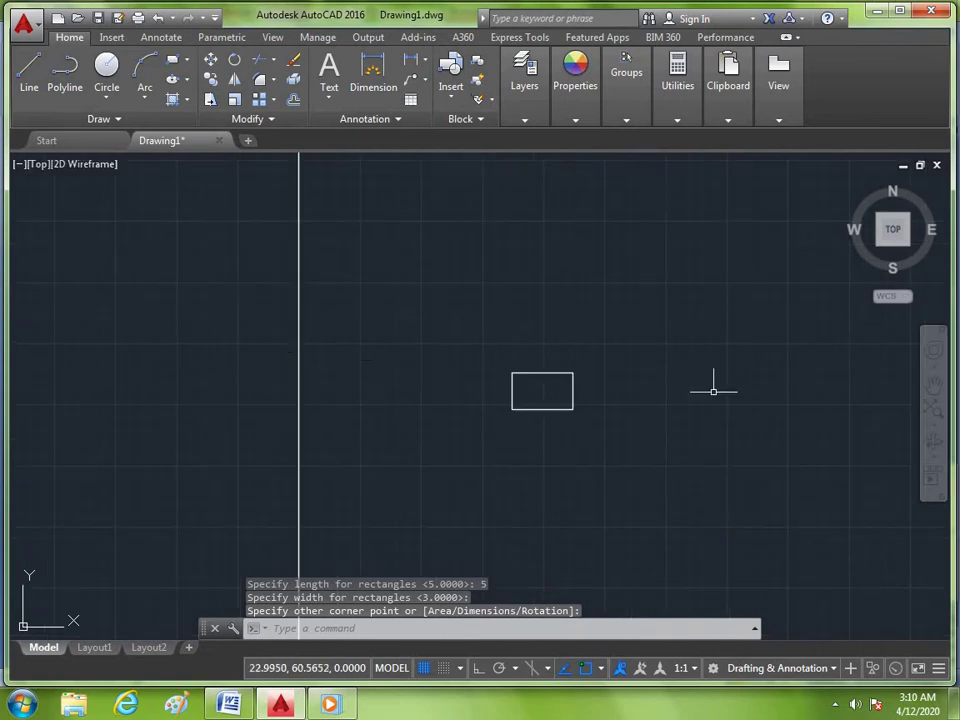
pyautogui.scroll(5, 635, 478)
pyautogui.scroll(-2, 336, 302)
pyautogui.scroll(4, 546, 508)
pyautogui.scroll(2, 546, 508)
pyautogui.scroll(-2, 317, 315)
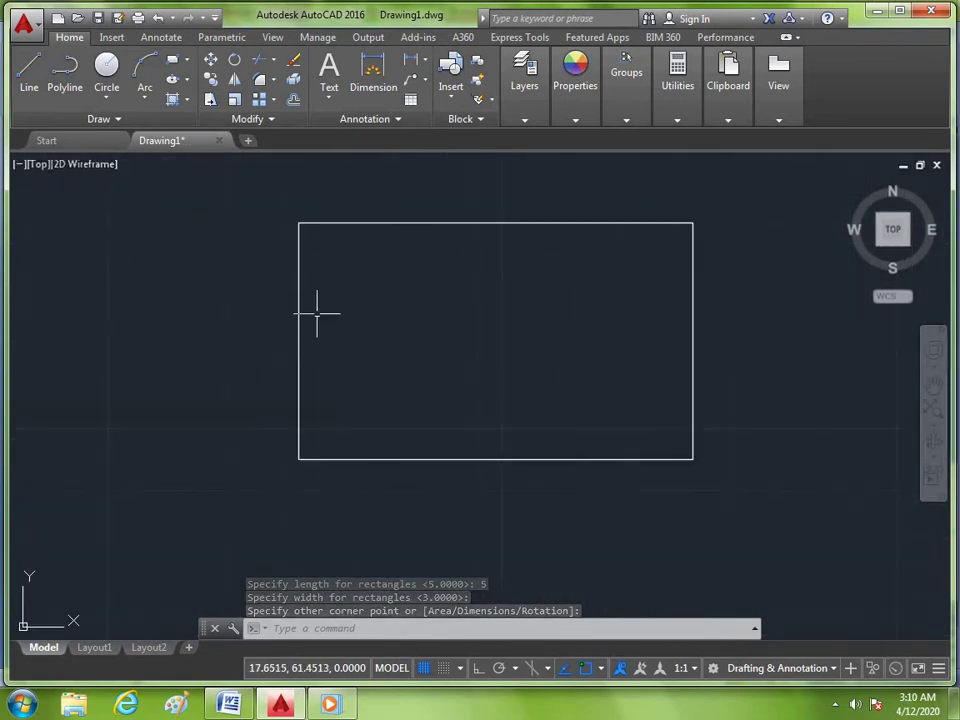
pyautogui.scroll(-4, 317, 315)
pyautogui.scroll(4, 371, 250)
pyautogui.scroll(-2, 356, 360)
pyautogui.scroll(2, 336, 366)
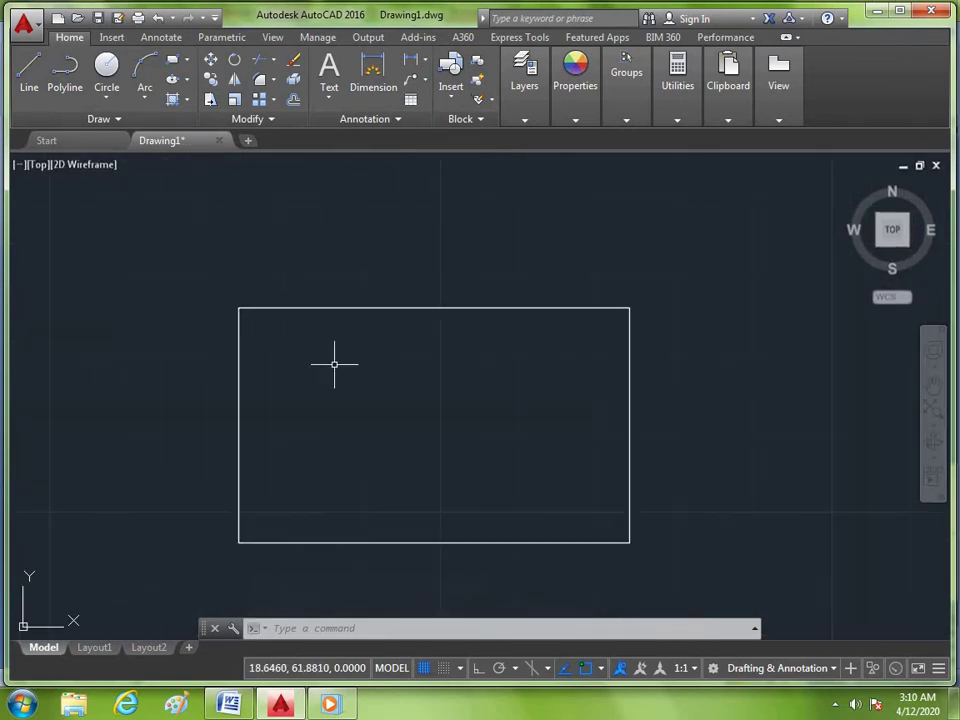
pyautogui.scroll(-2, 447, 357)
pyautogui.scroll(2, 416, 360)
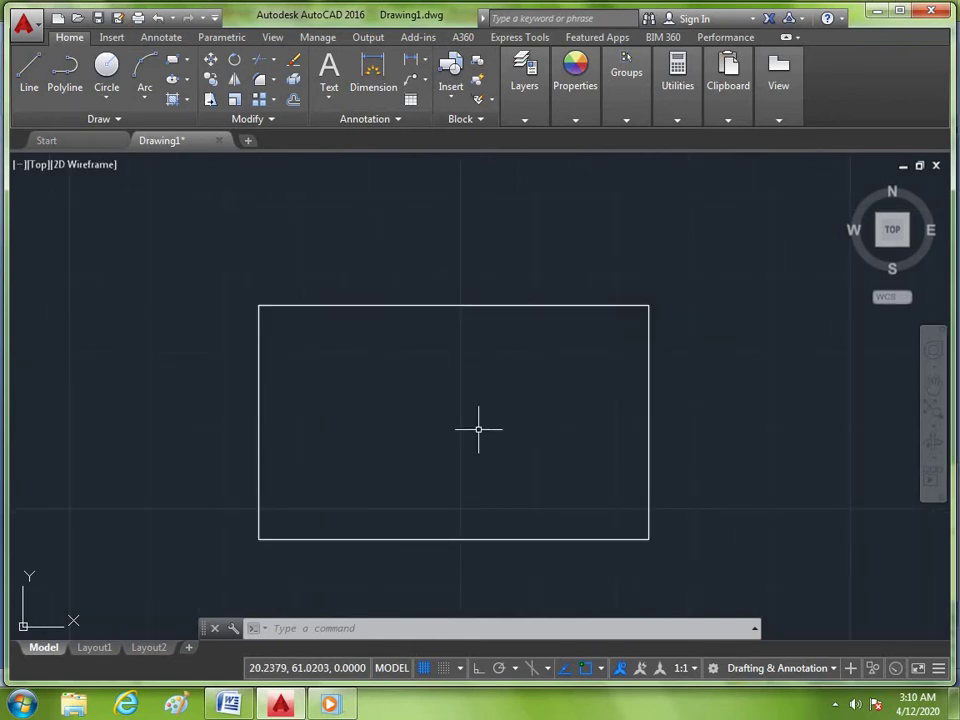
# - Explode the rectangle into separate lines
pyautogui.write('x')
pyautogui.press('Return')
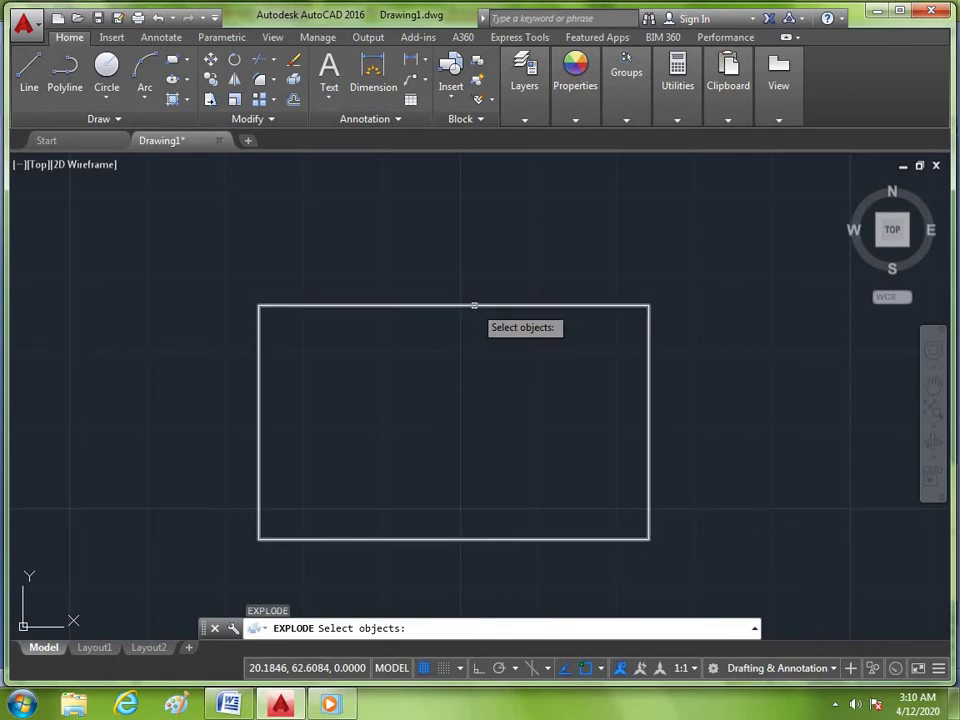
pyautogui.click(474, 305)
pyautogui.press('Return')
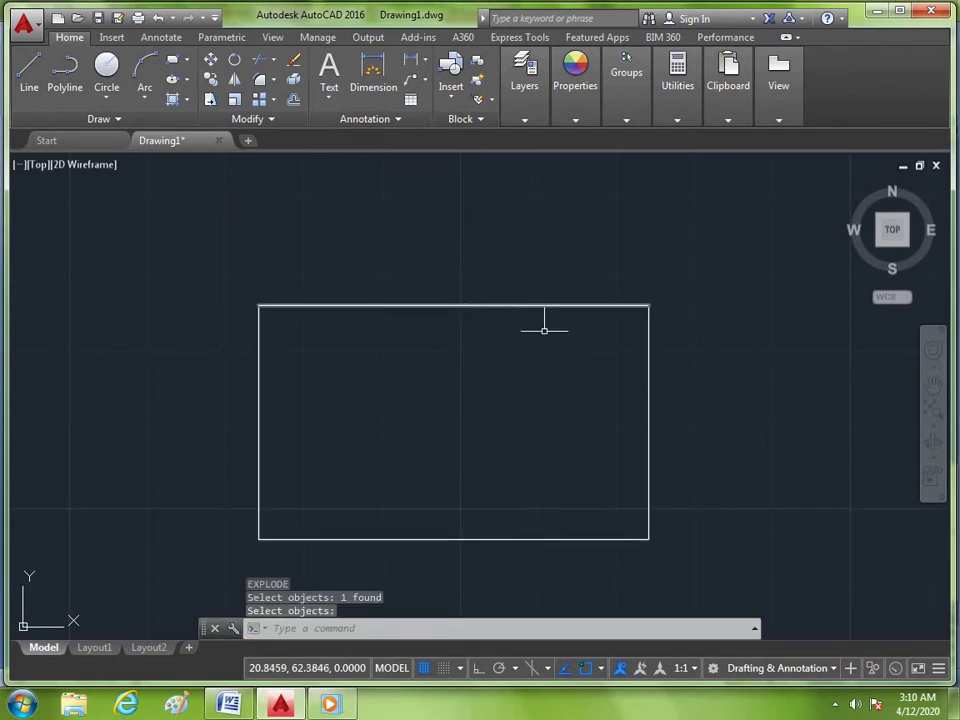
pyautogui.click(648, 441)
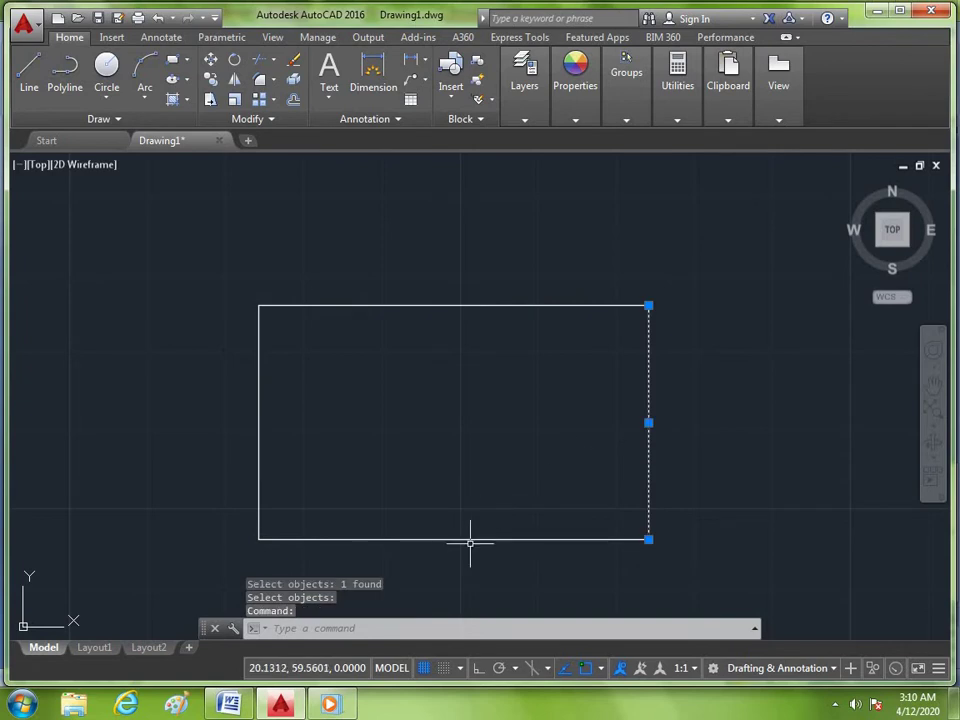
pyautogui.press('Escape')
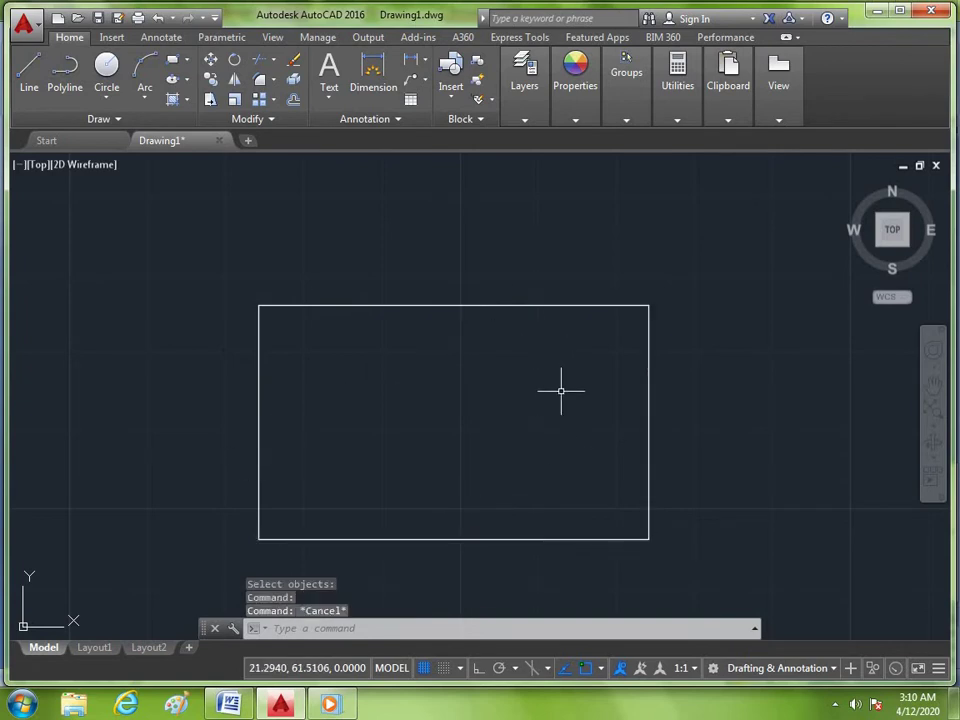
# - Offset a copy of the right edge inward, then erase that misplaced middle line
pyautogui.write('o')
pyautogui.press('Return')
pyautogui.press('Return')
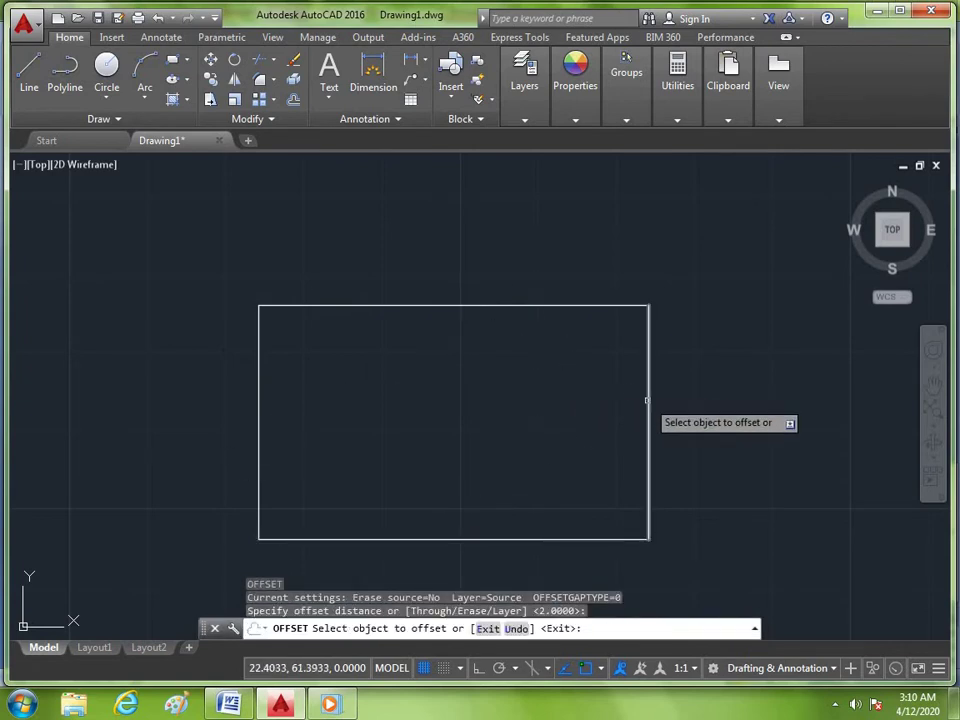
pyautogui.click(648, 413)
pyautogui.click(600, 413)
pyautogui.press('Escape')
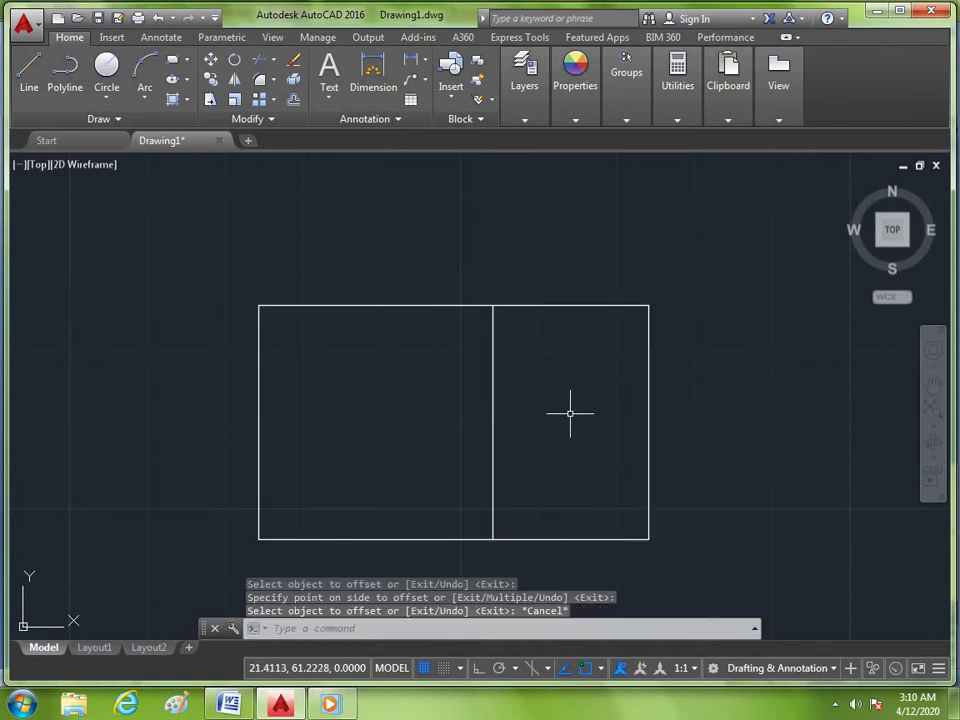
pyautogui.write('e')
pyautogui.press('Return')
pyautogui.click(546, 406)
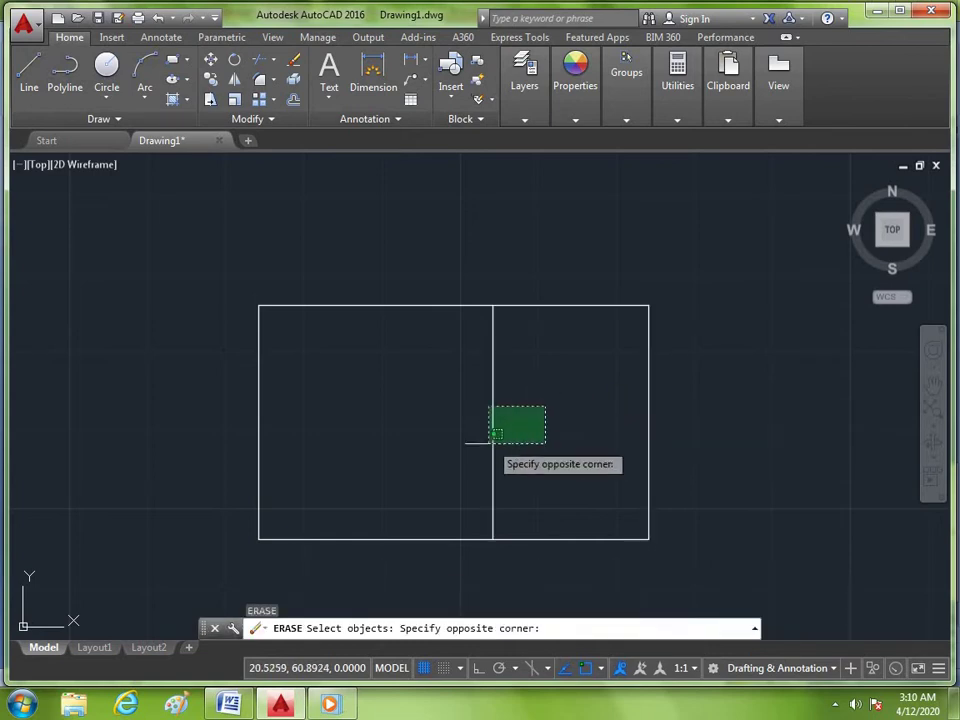
pyautogui.click(489, 447)
pyautogui.press('Escape')
# - Offset the right edge 2 units inward to create the dividing vertical line
pyautogui.write('o')
pyautogui.press('Return')
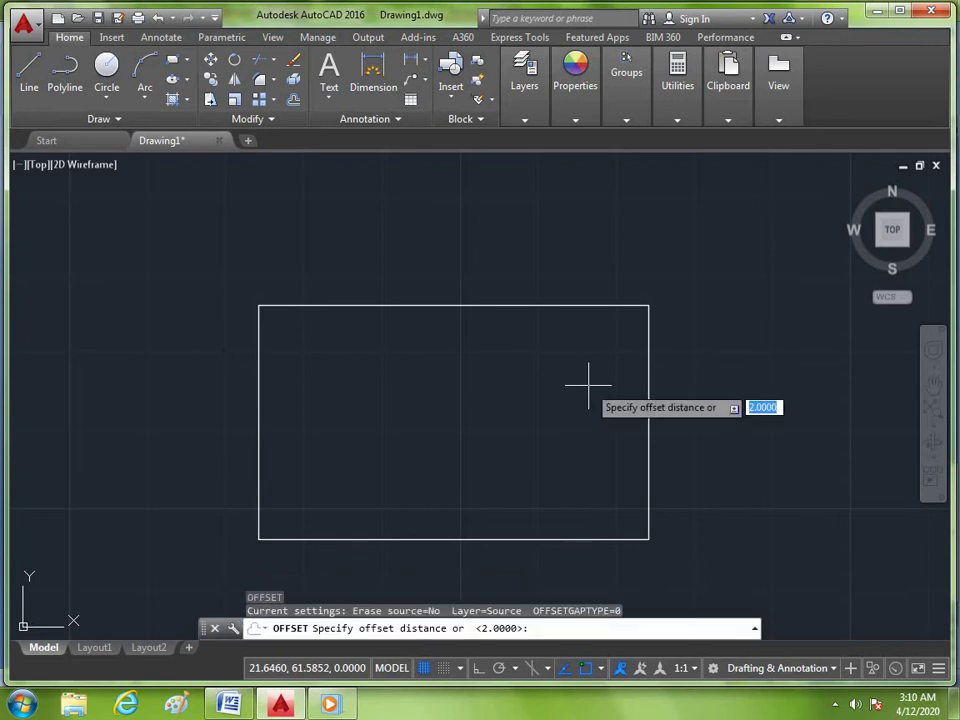
pyautogui.write('2')
pyautogui.press('Return')
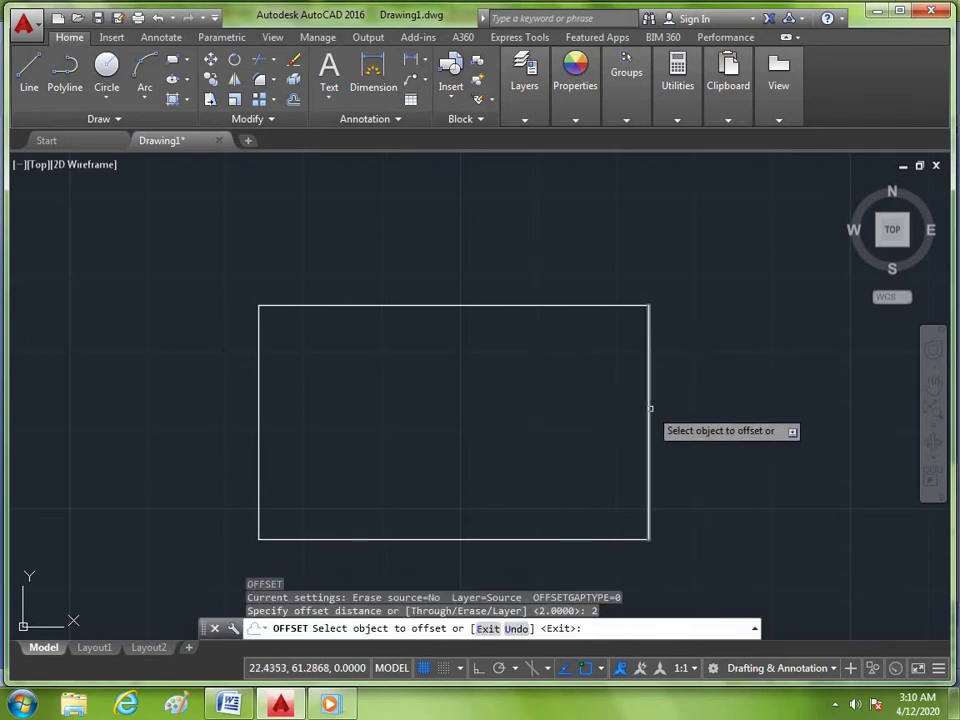
pyautogui.click(648, 407)
pyautogui.click(490, 408)
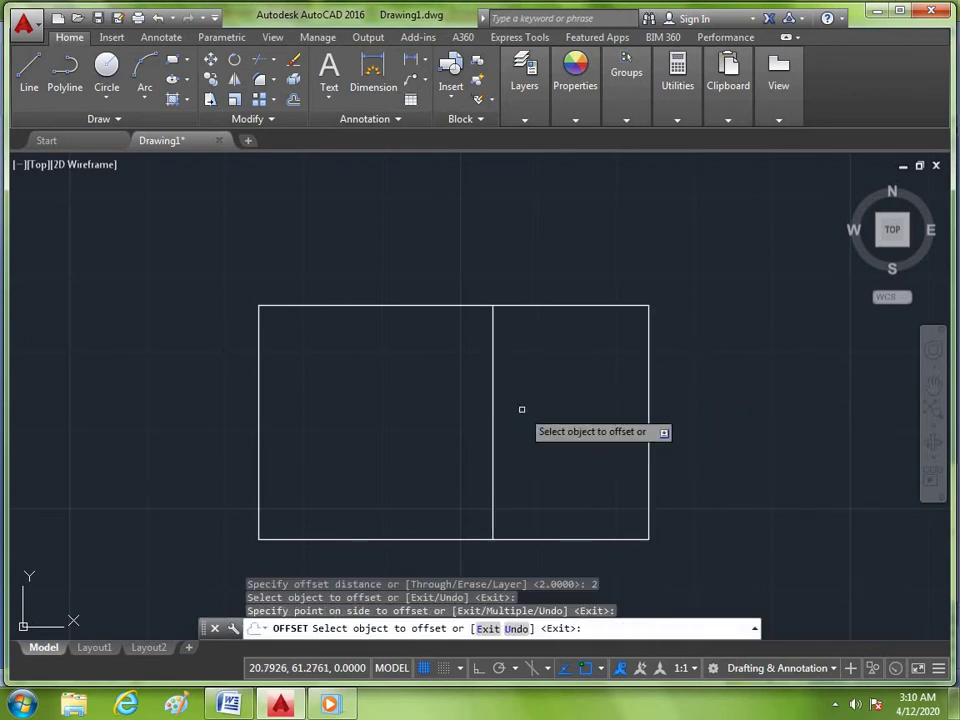
pyautogui.press('Escape')
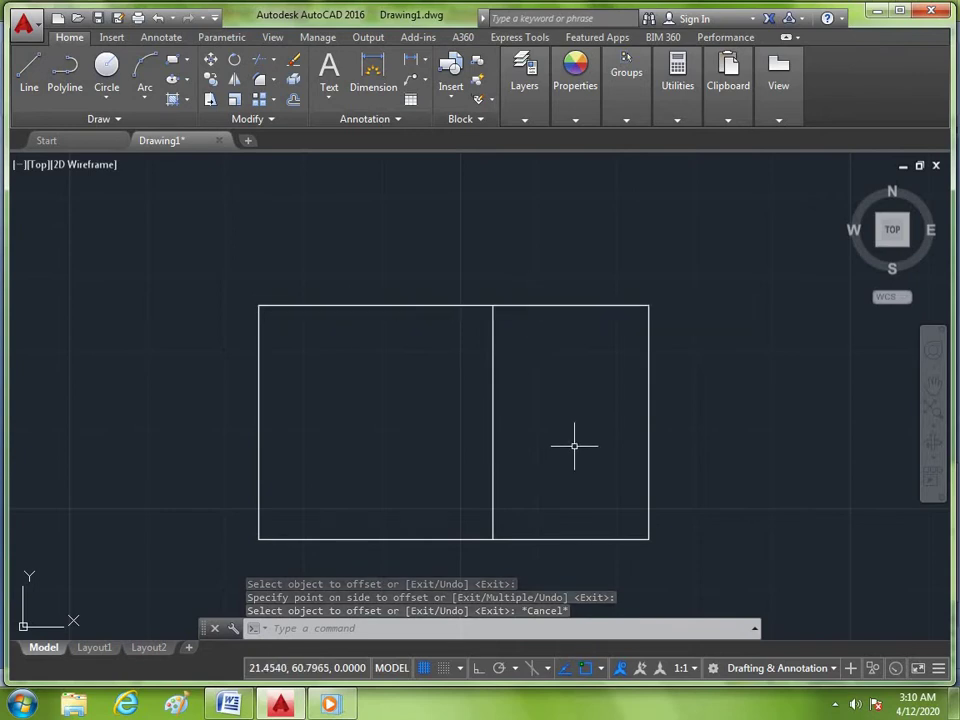
# - Trim away the right panel's top and bottom edges
pyautogui.write('tr')
pyautogui.press('Return')
pyautogui.press('Return')
pyautogui.moveTo(578, 298); pyautogui.dragTo(540, 356)
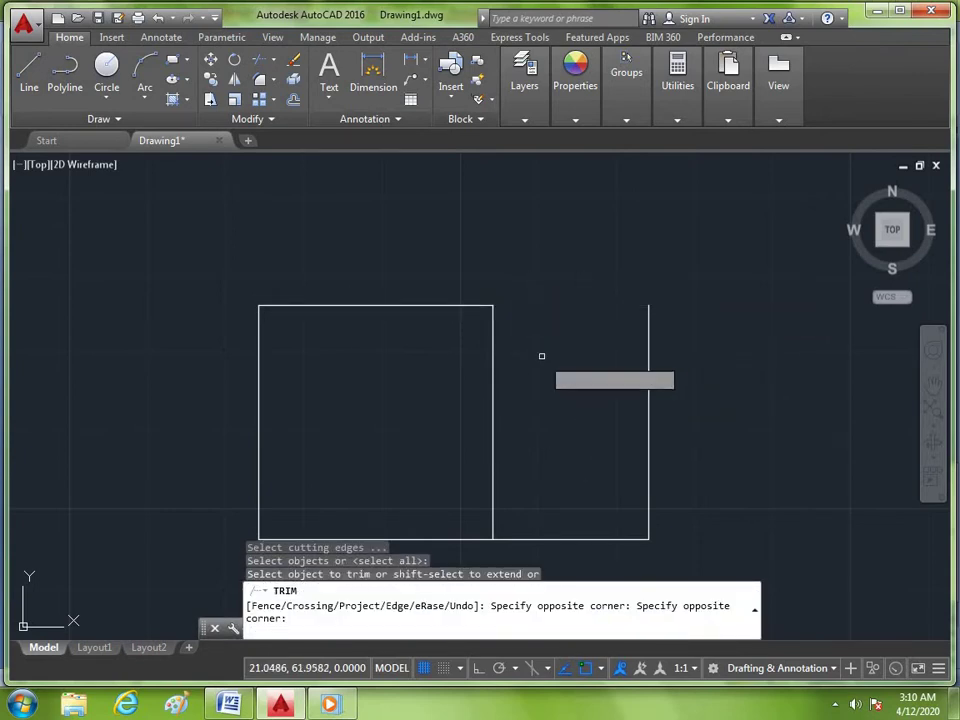
pyautogui.click(580, 519)
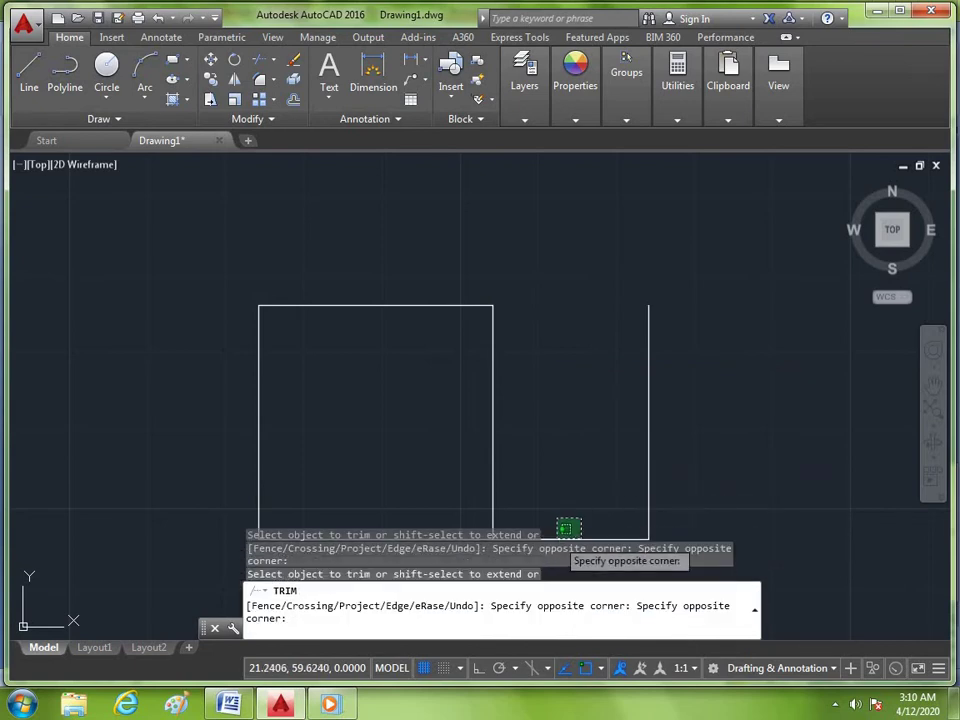
pyautogui.click(549, 555)
pyautogui.click(548, 539)
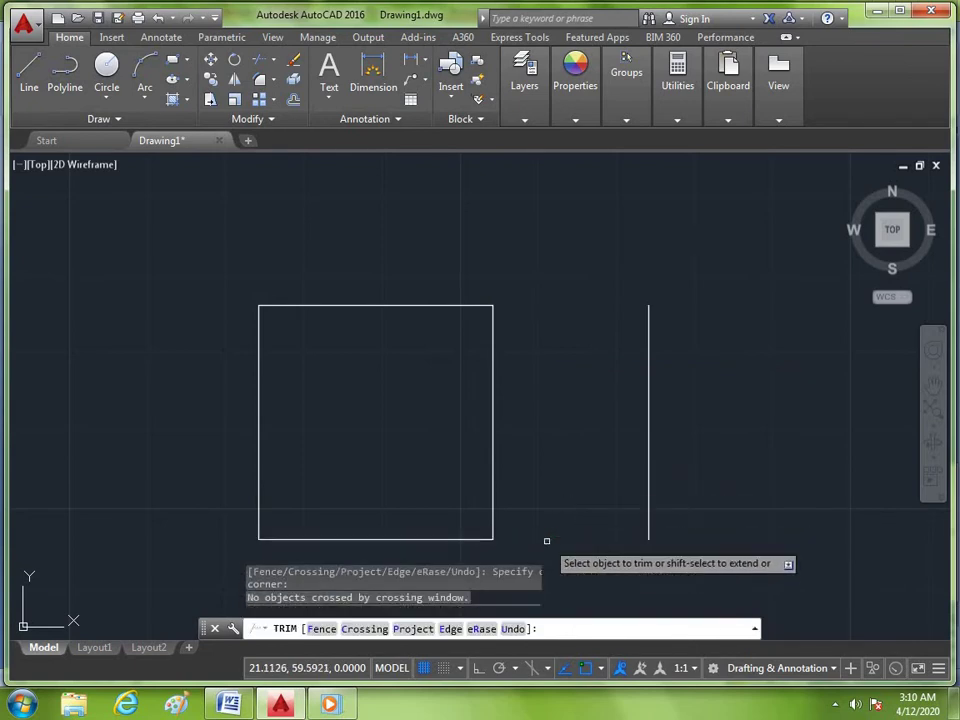
pyautogui.press('Escape')
# - Draw new top and bottom lines from the middle line to the right edge
pyautogui.write('l')
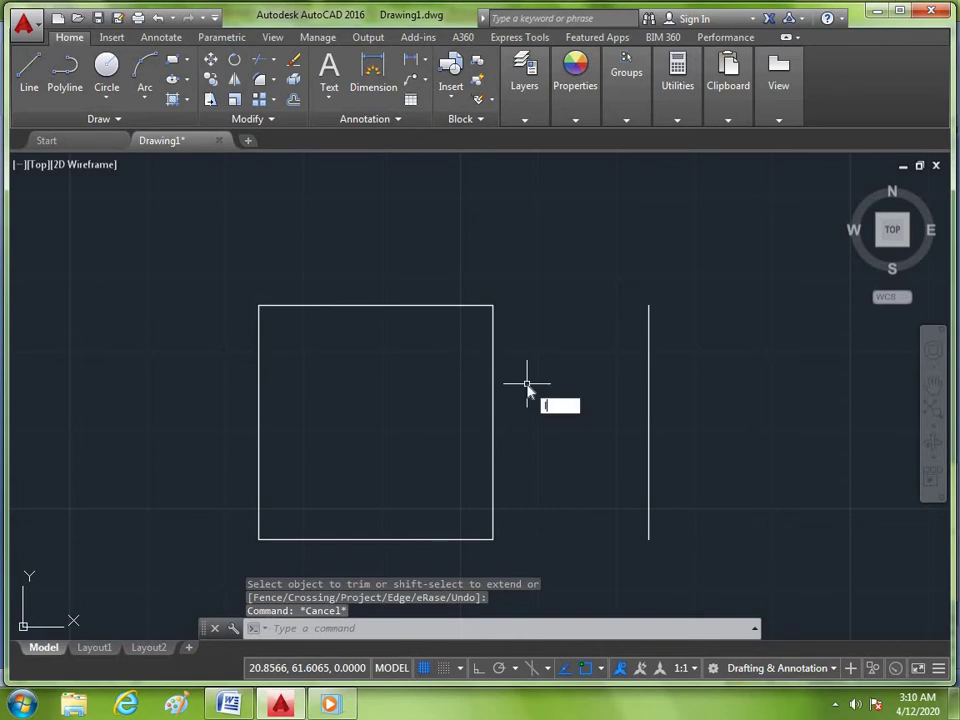
pyautogui.press('Return')
pyautogui.click(492, 306)
pyautogui.click(648, 306)
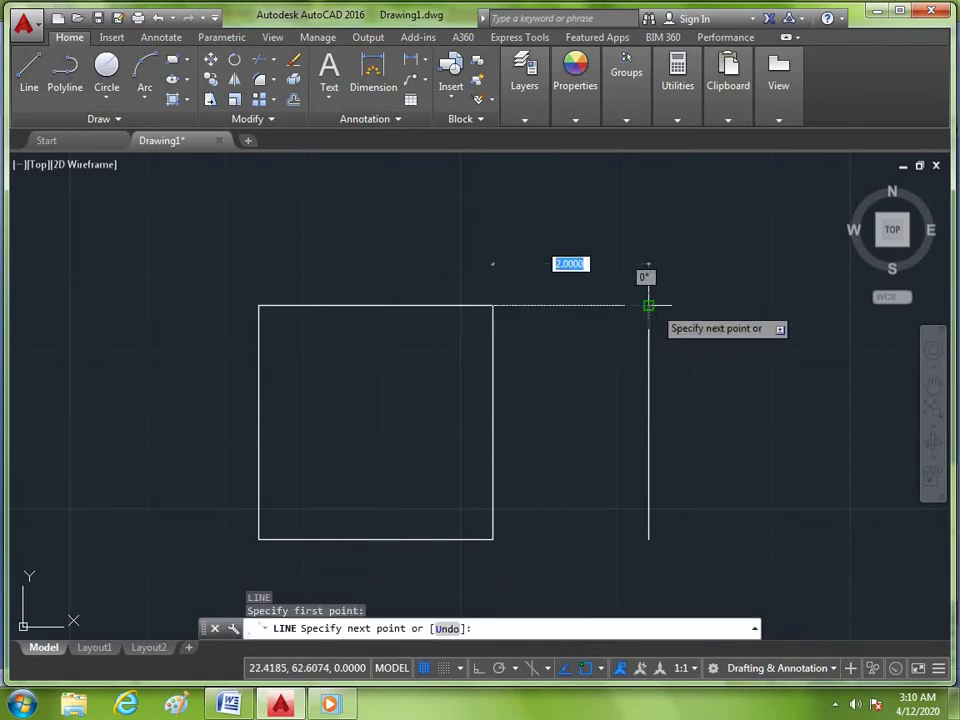
pyautogui.press('Return')
pyautogui.press('Return')
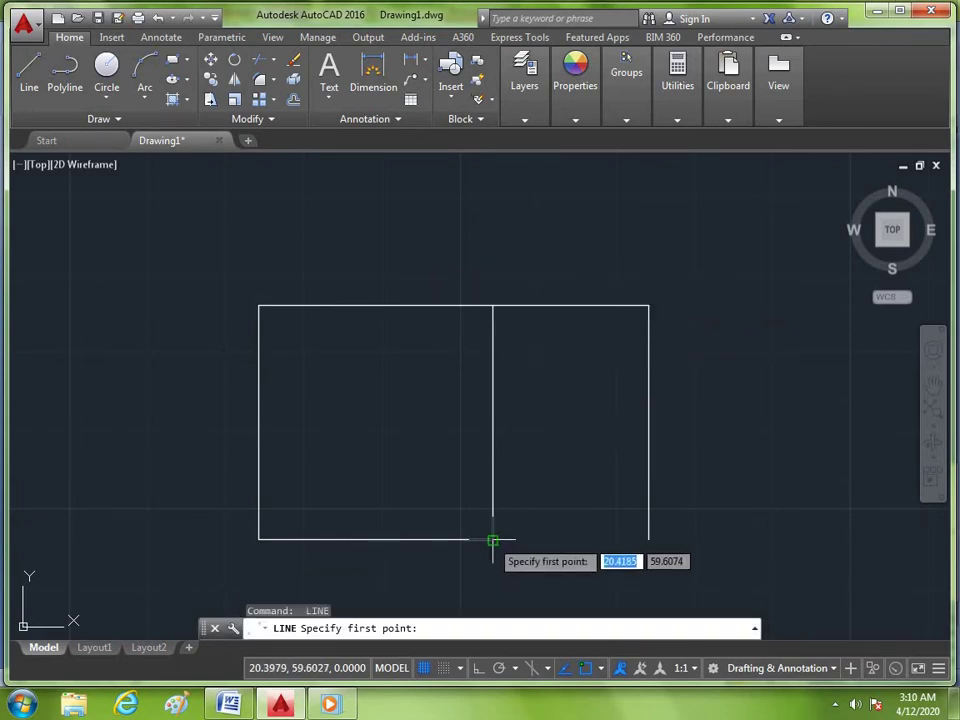
pyautogui.click(492, 539)
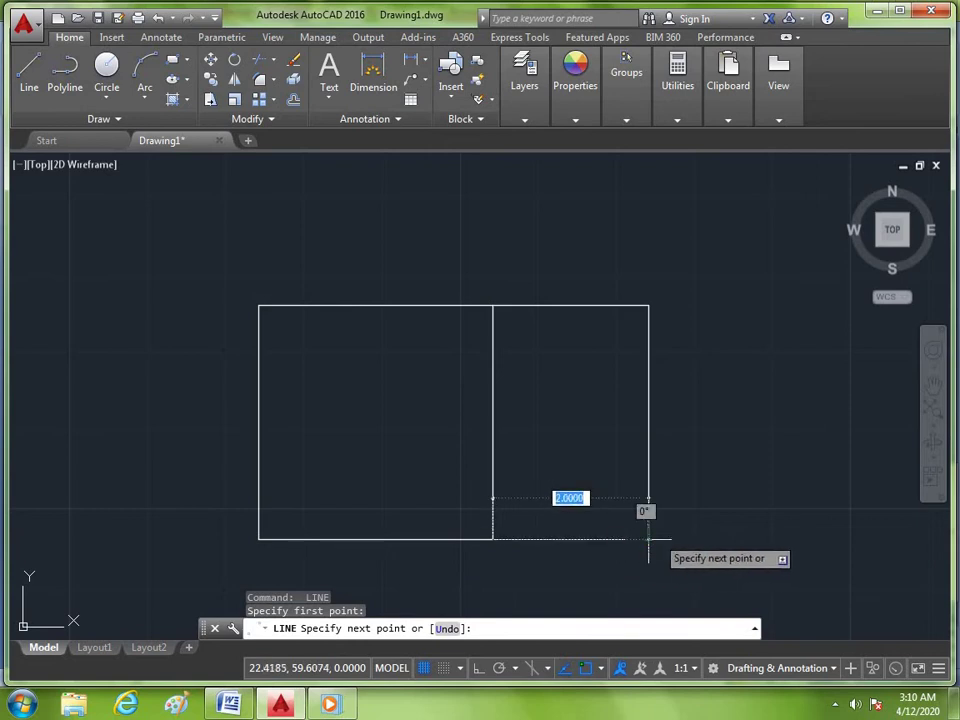
pyautogui.click(648, 539)
pyautogui.press('Return')
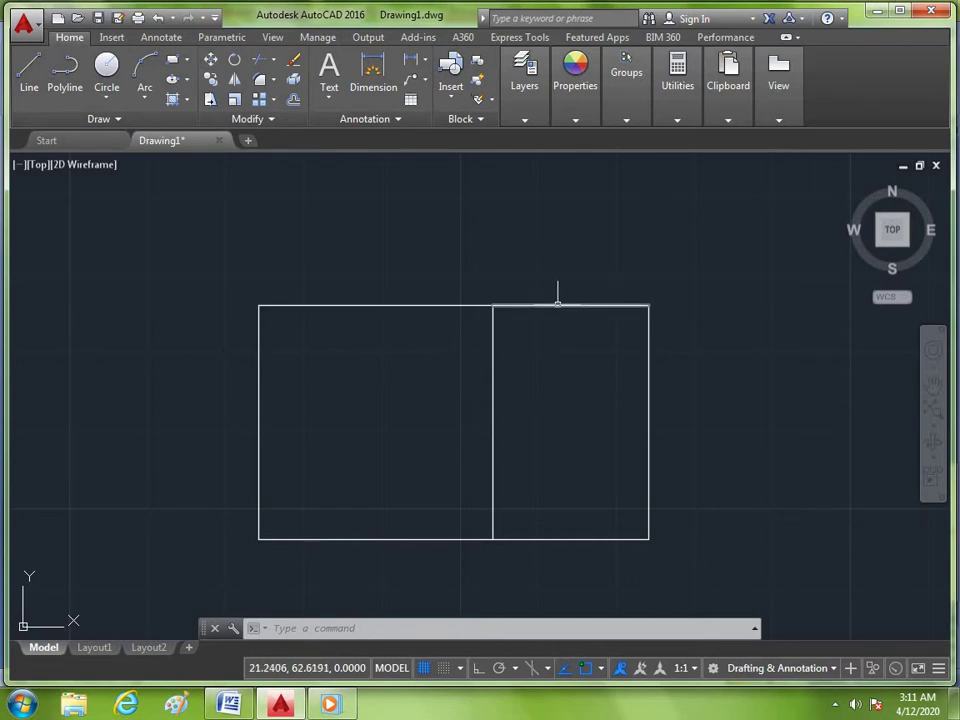
# - Open DesignCenter with Ctrl+2
pyautogui.scroll(-1, 489, 437)
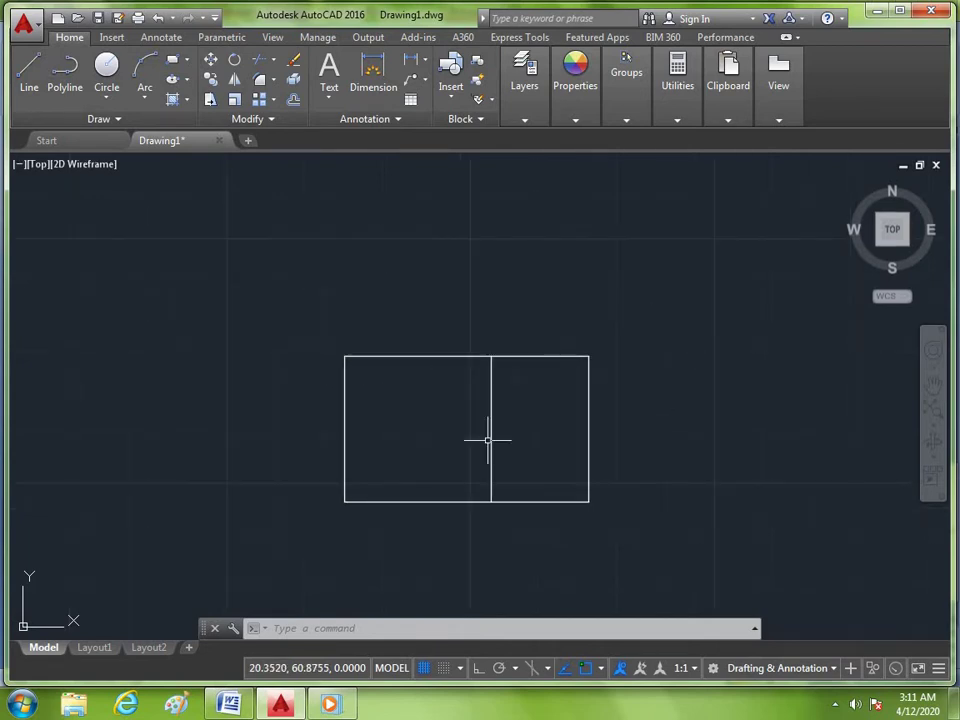
pyautogui.scroll(1, 488, 440)
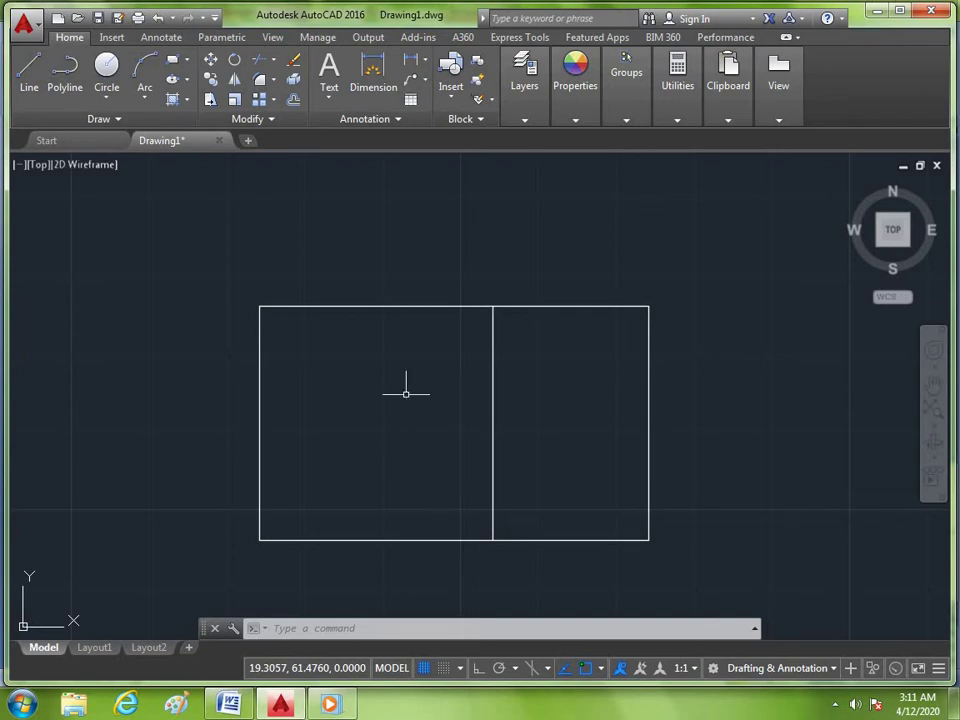
pyautogui.hotkey('ctrl', '2')
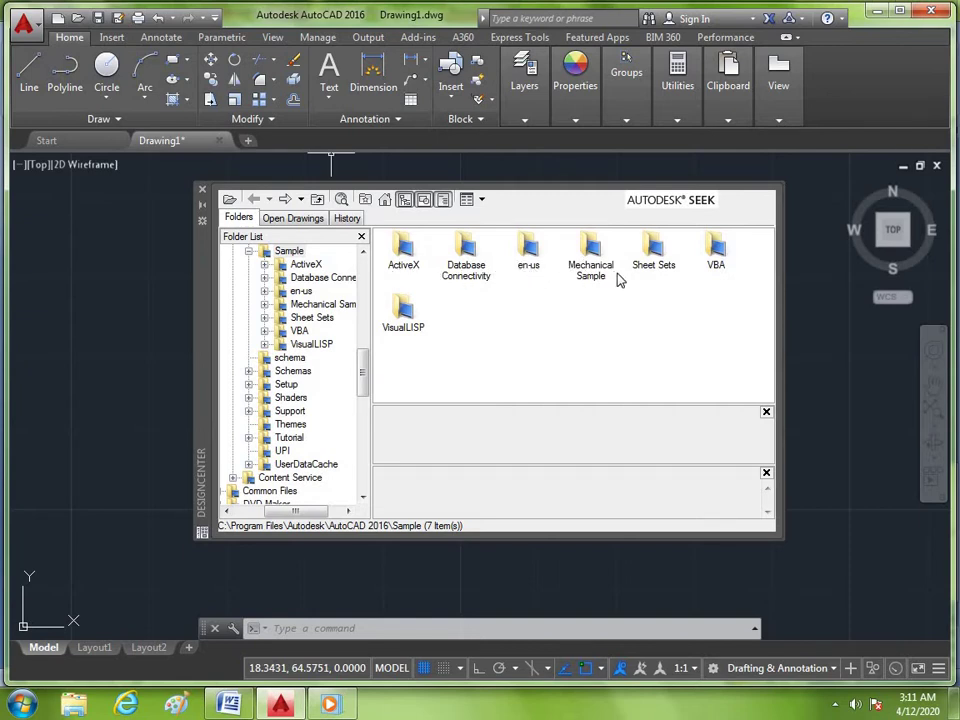
# - Browse en-us > DesignCenter > Basic Electronics.dwg and display its 24 Blocks
pyautogui.doubleClick(537, 270)
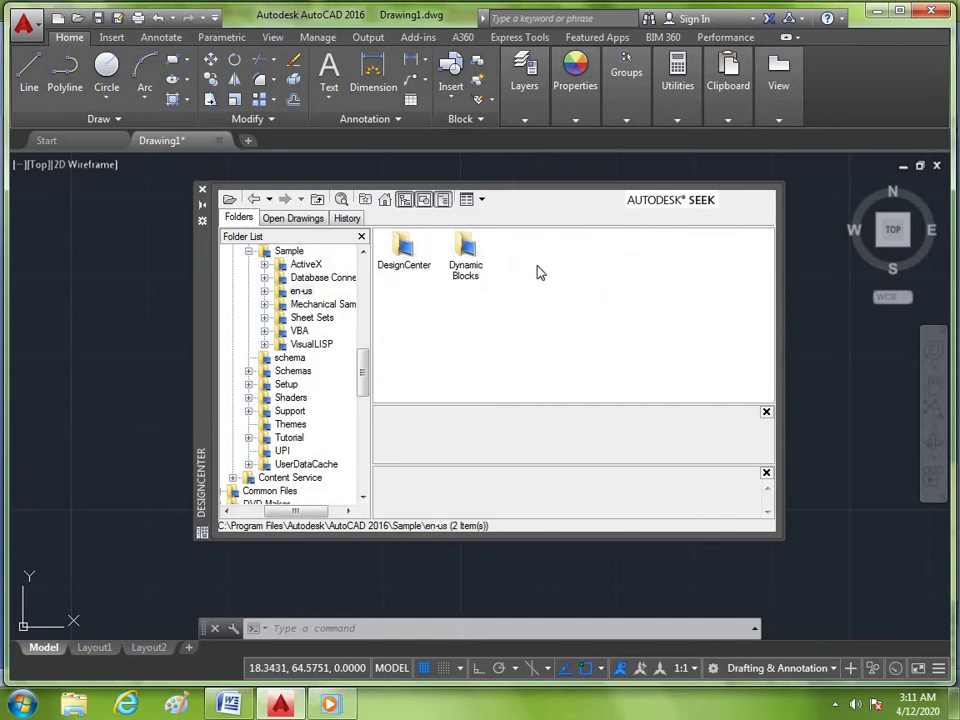
pyautogui.doubleClick(405, 255)
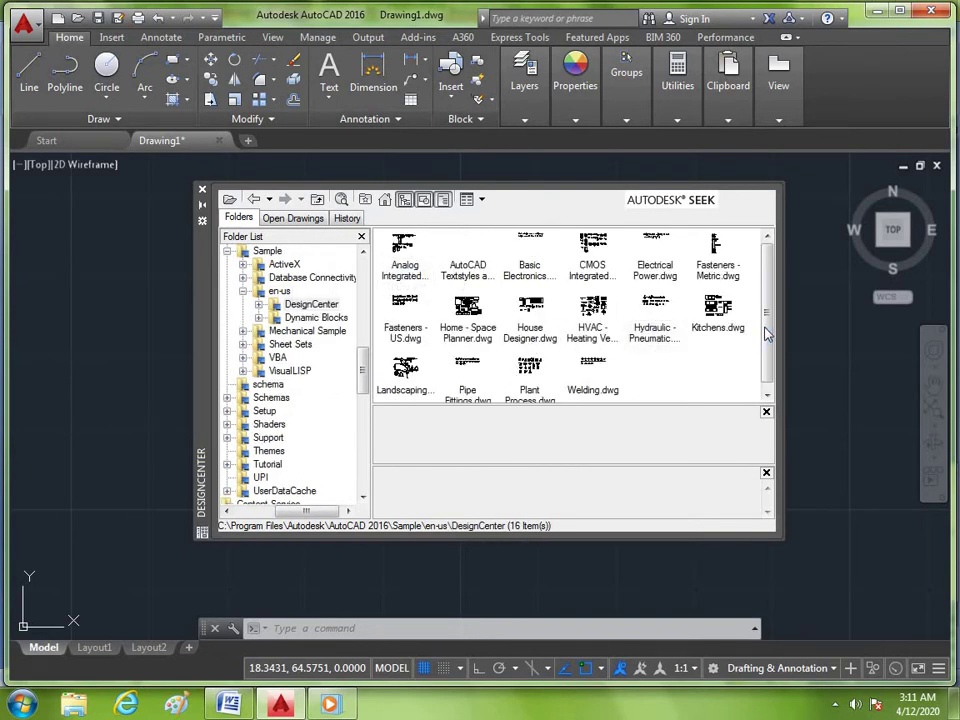
pyautogui.scroll(-1, 766, 330)
pyautogui.scroll(1, 766, 320)
pyautogui.doubleClick(530, 272)
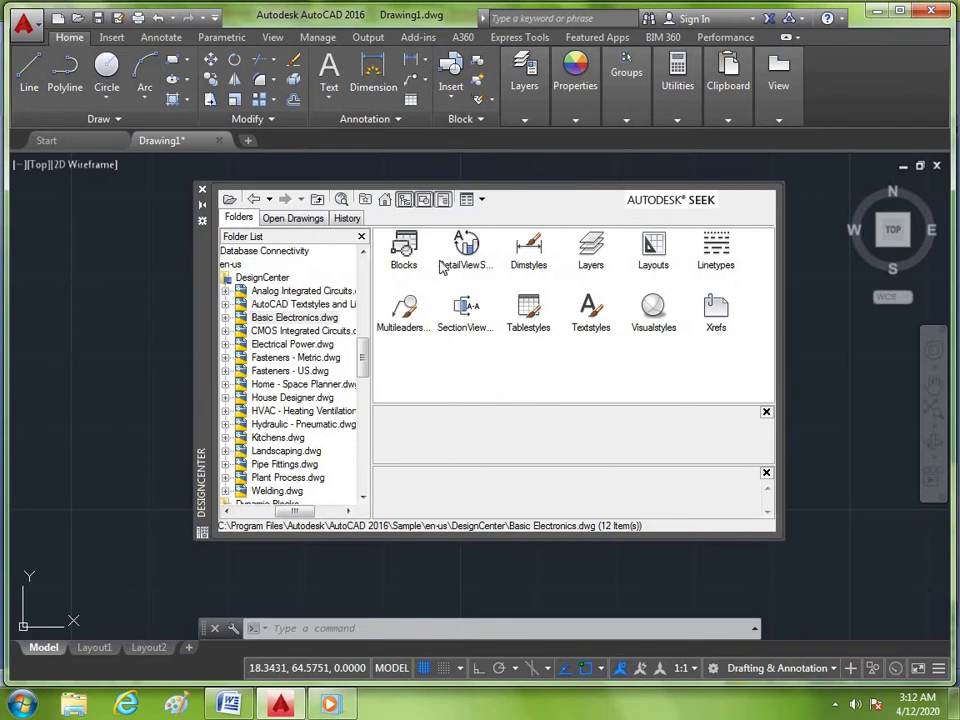
pyautogui.doubleClick(405, 250)
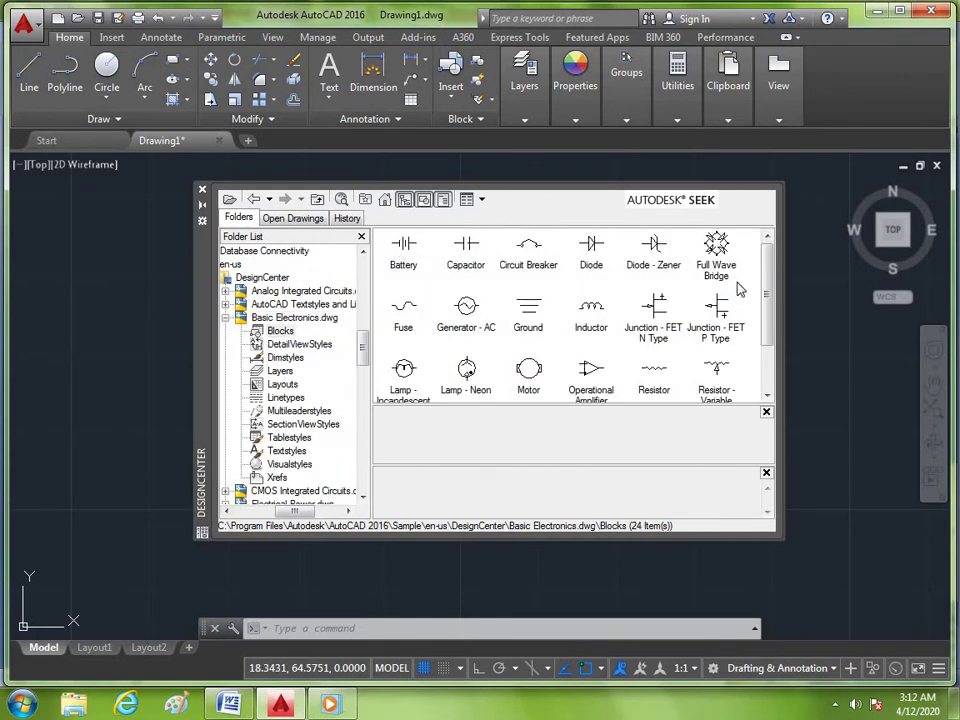
pyautogui.scroll(-2, 760, 312)
pyautogui.scroll(2, 760, 312)
pyautogui.scroll(-1, 720, 370)
pyautogui.scroll(1, 660, 395)
# - Drag two Resistor blocks and the Battery block below the rectangle, then close DesignCenter
pyautogui.moveTo(655, 372); pyautogui.dragTo(820, 518)
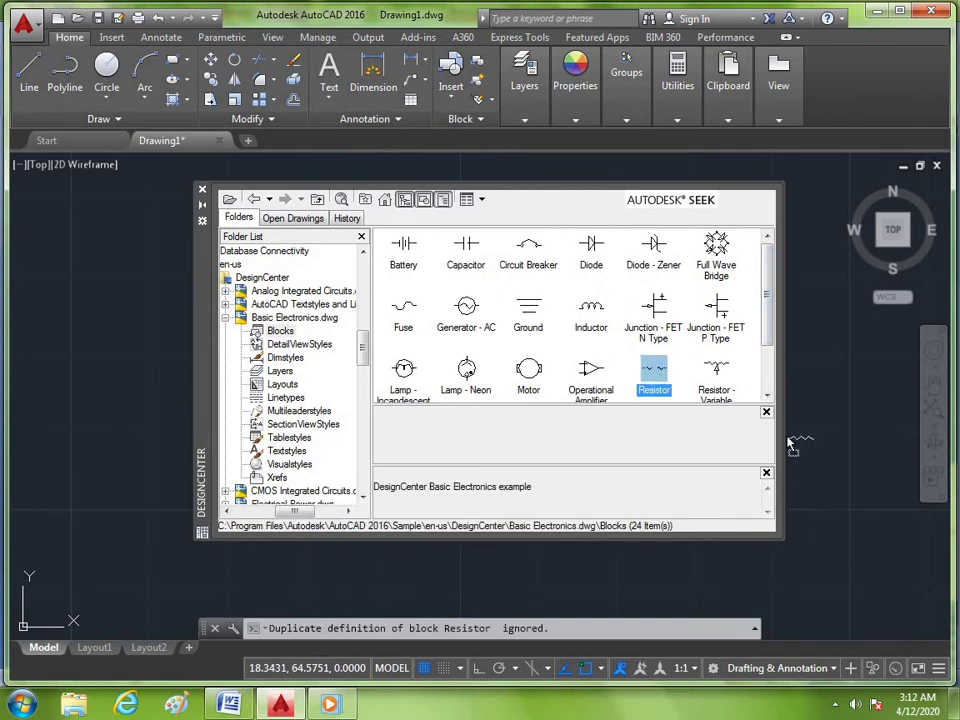
pyautogui.moveTo(459, 503)
pyautogui.mouseDown()
pyautogui.moveTo(478, 566)
pyautogui.moveTo(544, 570)
pyautogui.mouseUp()
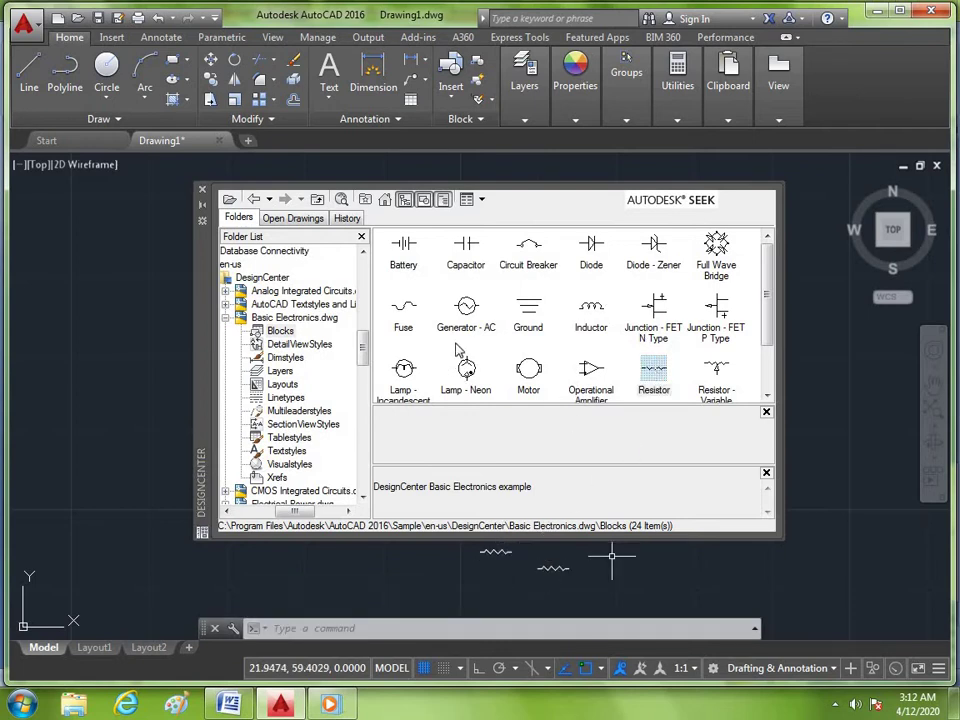
pyautogui.moveTo(413, 262); pyautogui.dragTo(408, 443)
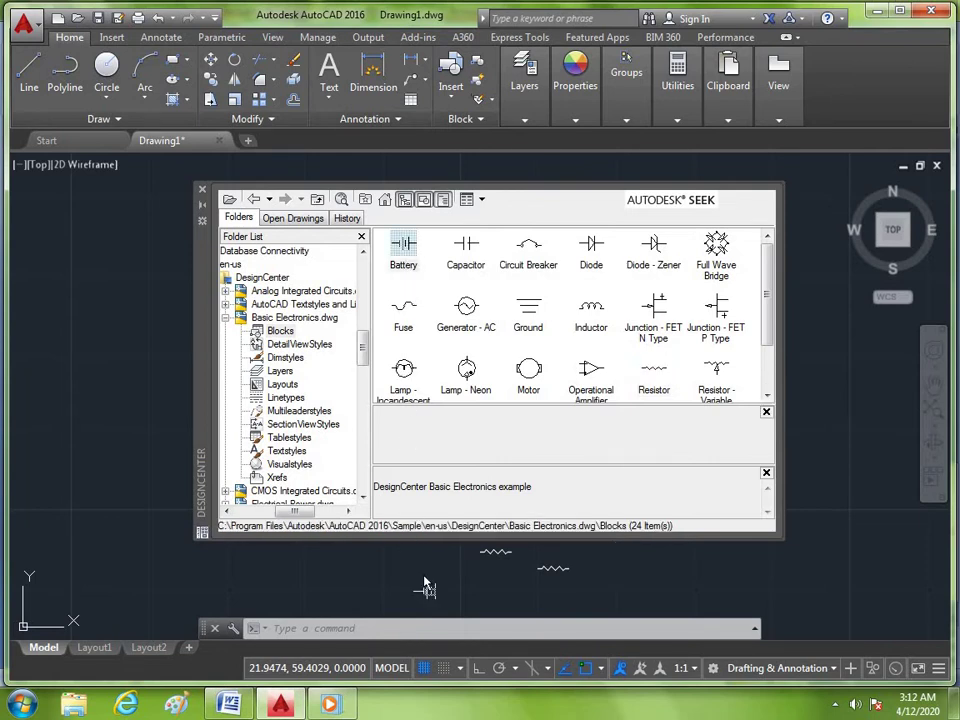
pyautogui.moveTo(425, 578); pyautogui.dragTo(424, 572)
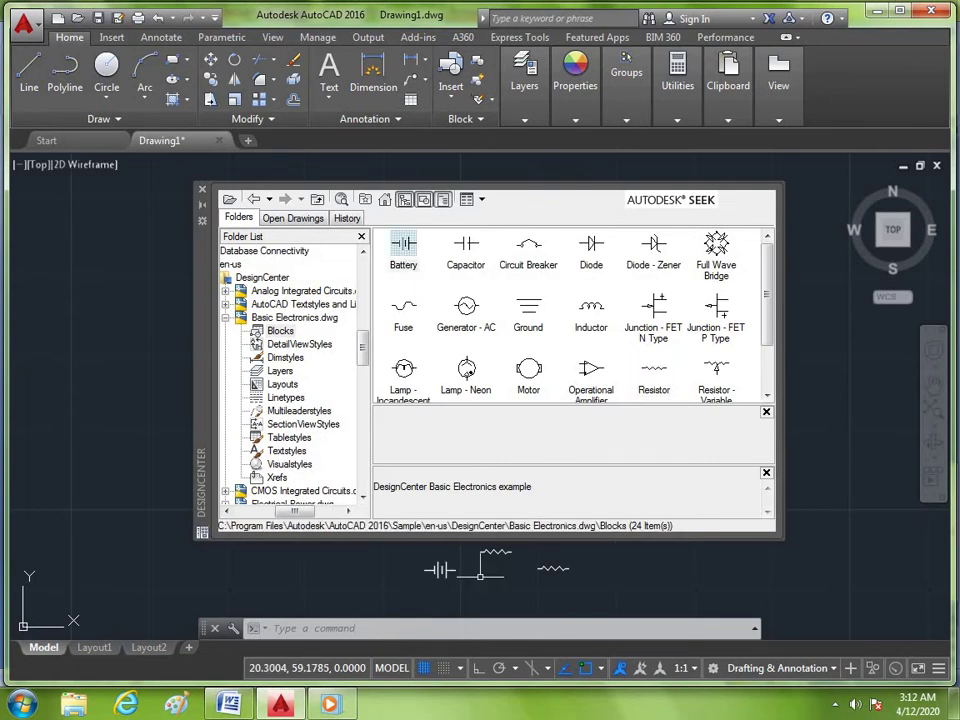
pyautogui.click(202, 190)
# - Move the first resistor lower, below the circuit rectangle
pyautogui.scroll(-2, 465, 475)
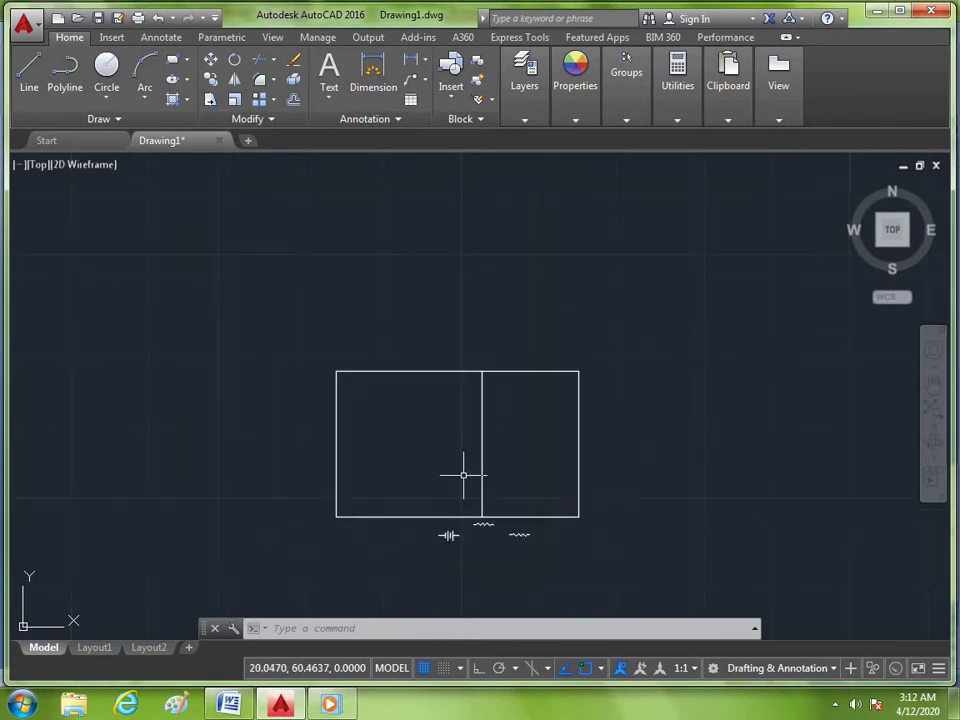
pyautogui.scroll(2, 442, 535)
pyautogui.scroll(2, 487, 462)
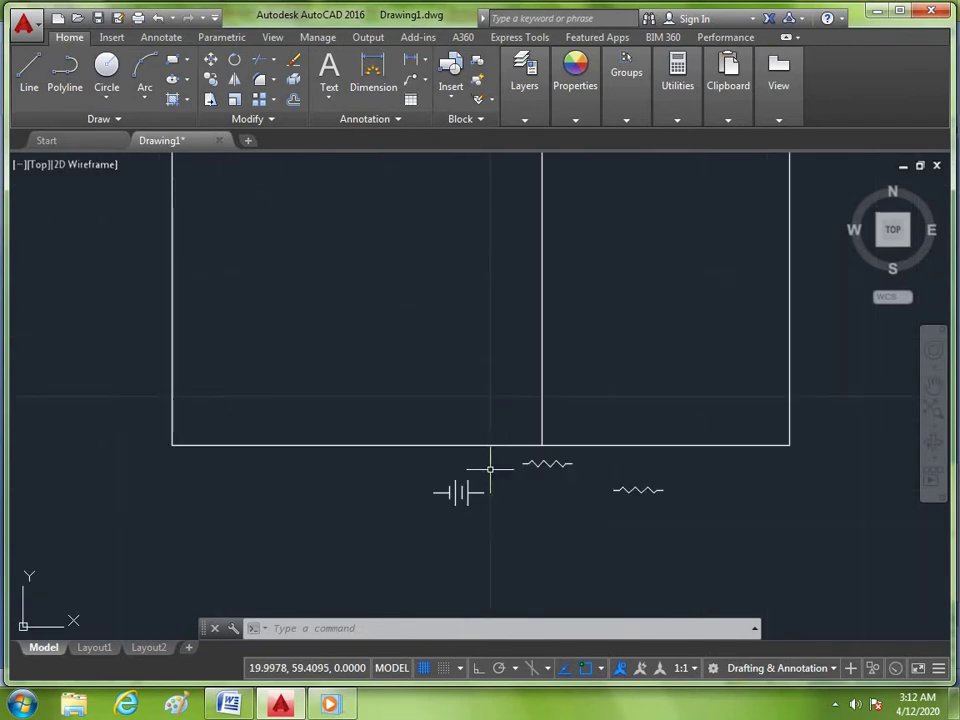
pyautogui.write('m')
pyautogui.press('Return')
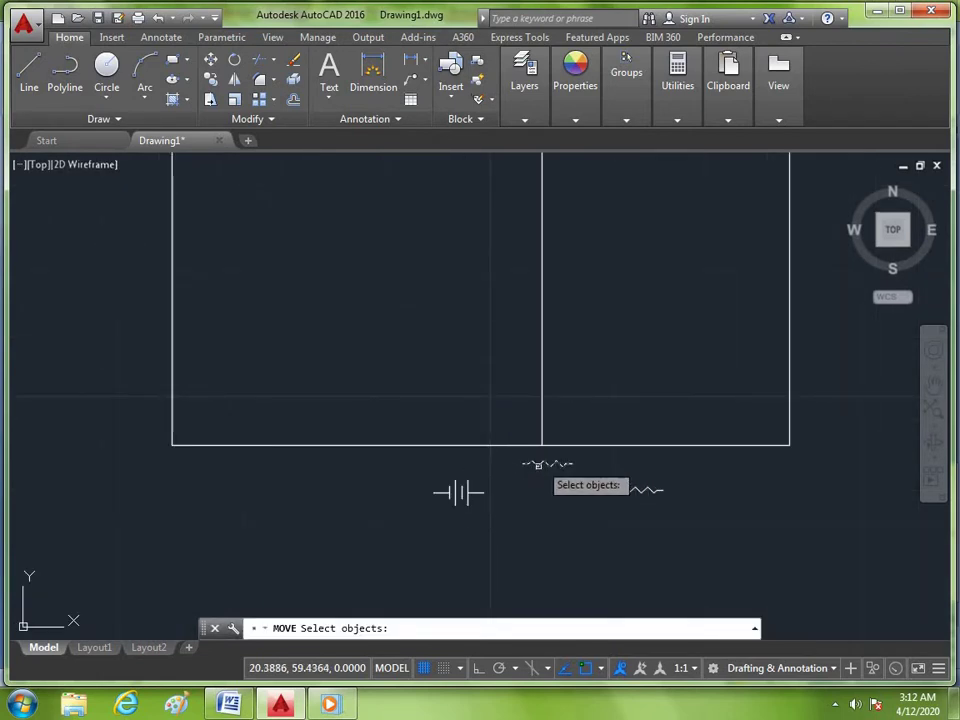
pyautogui.click(538, 464)
pyautogui.press('Return')
pyautogui.click(545, 460)
pyautogui.click(566, 555)
# - Move the other resistor to the far right beneath the rectangle
pyautogui.press('Return')
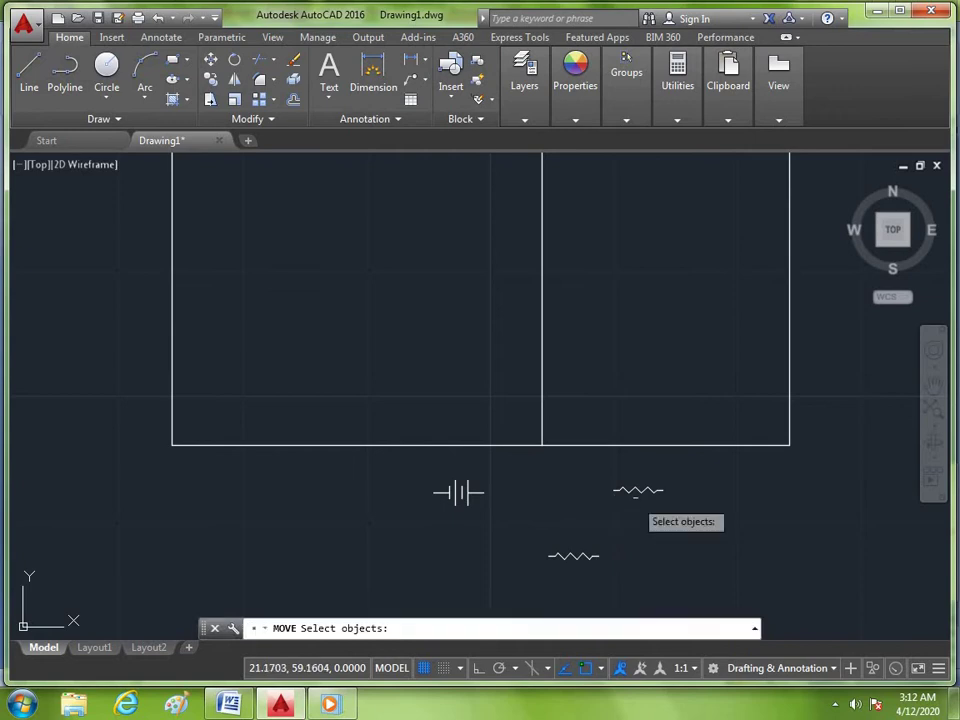
pyautogui.click(637, 491)
pyautogui.press('Return')
pyautogui.click(637, 491)
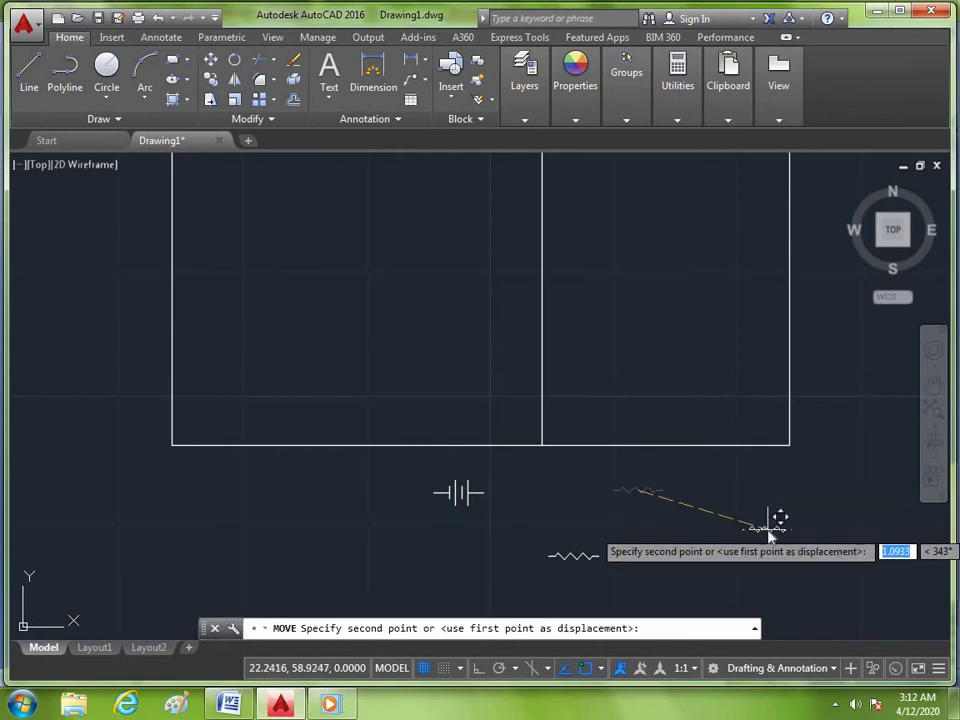
pyautogui.click(769, 530)
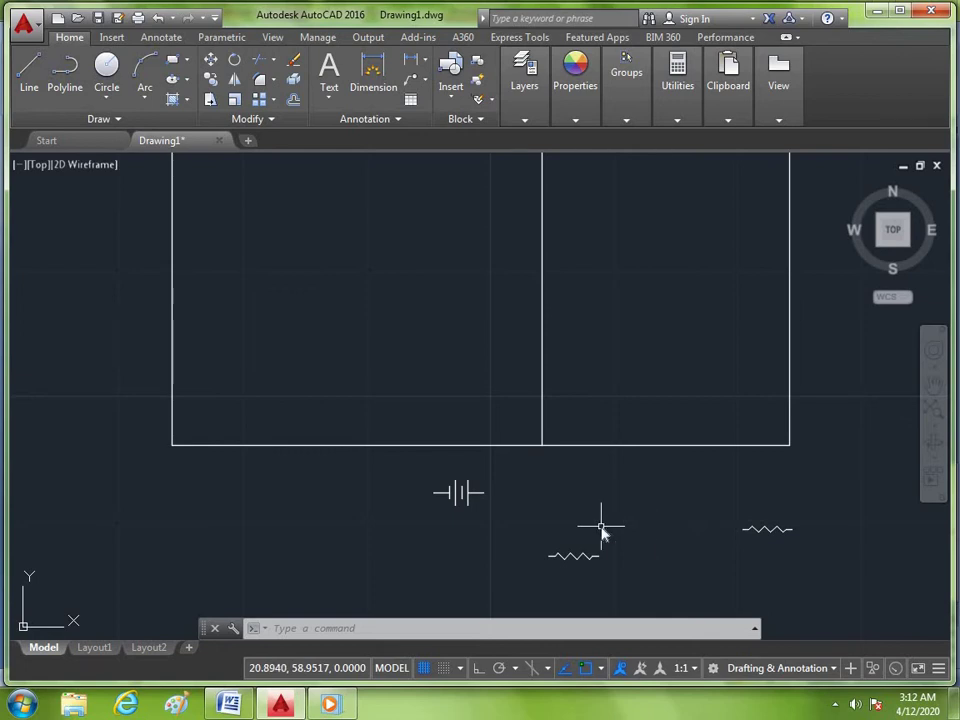
# - Shift the battery slightly lower and to the left
pyautogui.write('m')
pyautogui.press('Return')
pyautogui.click(458, 492)
pyautogui.press('Return')
pyautogui.click(451, 492)
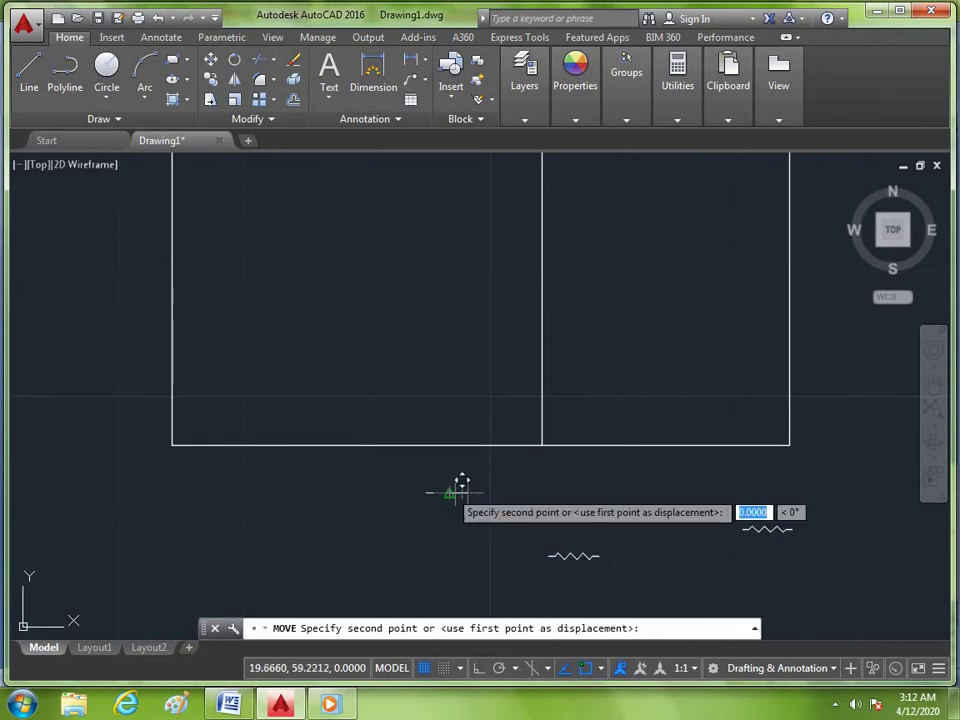
pyautogui.click(391, 537)
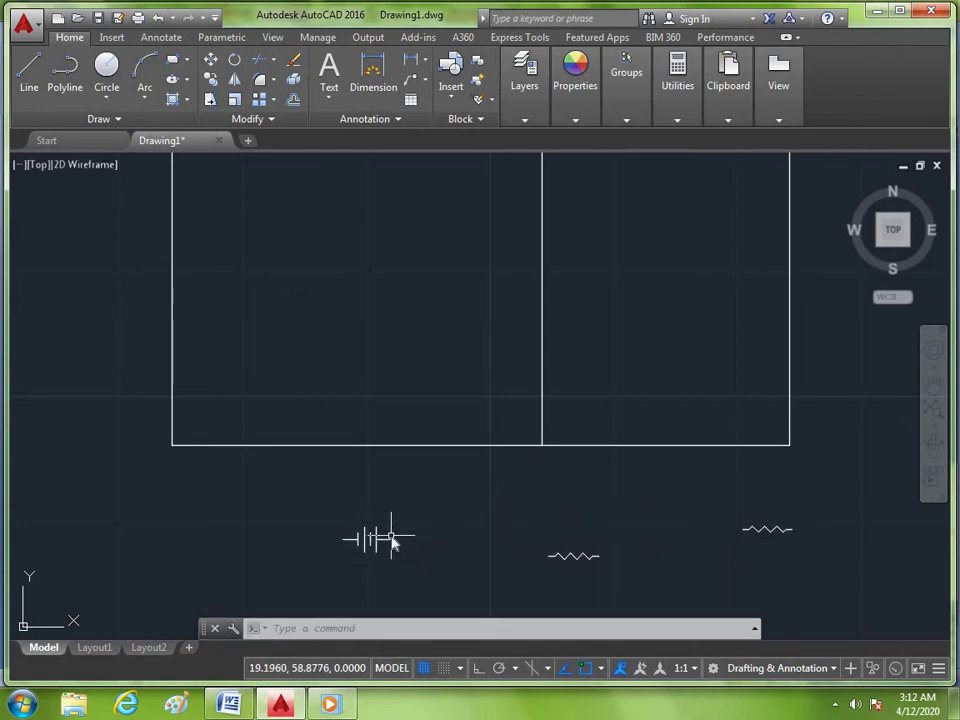
# - Move the battery further to the lower left below the circuit, toggling Ortho along the way
pyautogui.write('m')
pyautogui.press('Return')
pyautogui.click(370, 537)
pyautogui.press('Return')
pyautogui.click(370, 537)
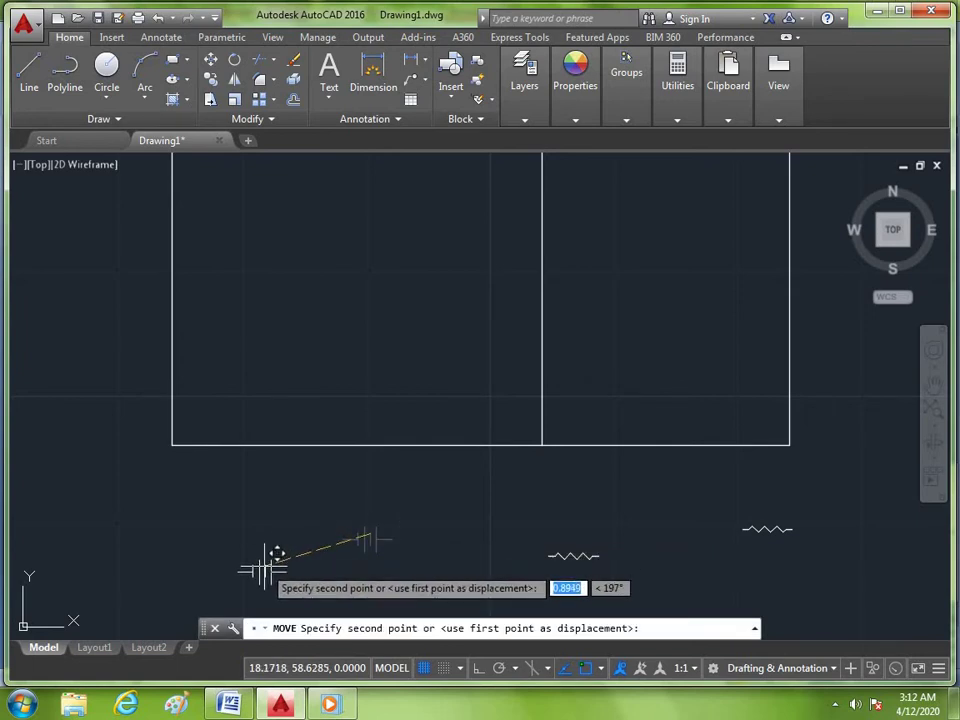
pyautogui.press('F8')
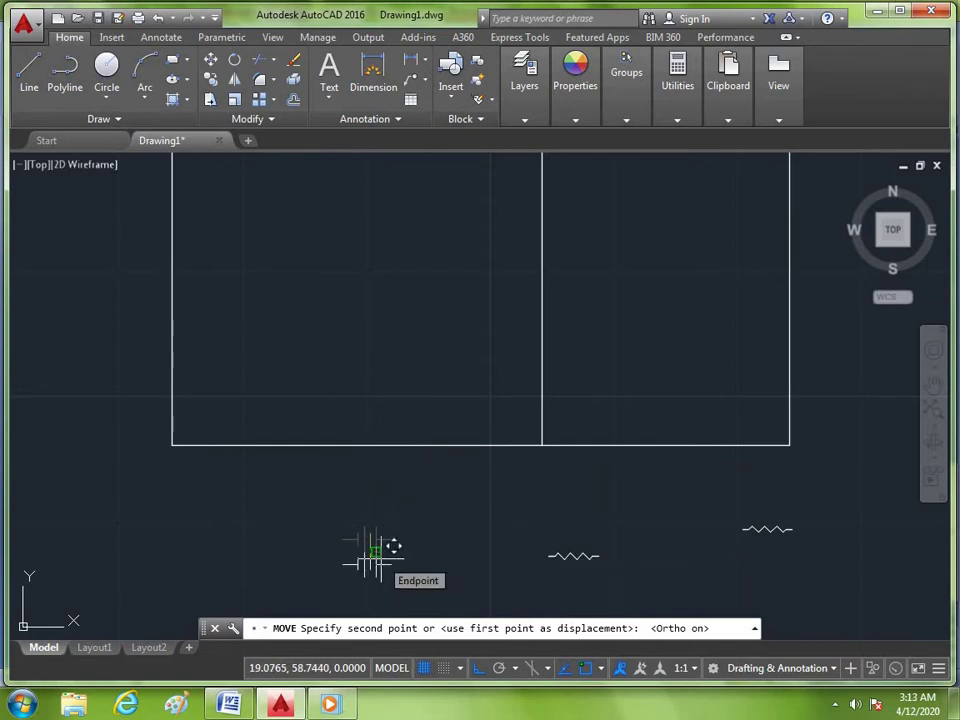
pyautogui.press('F8')
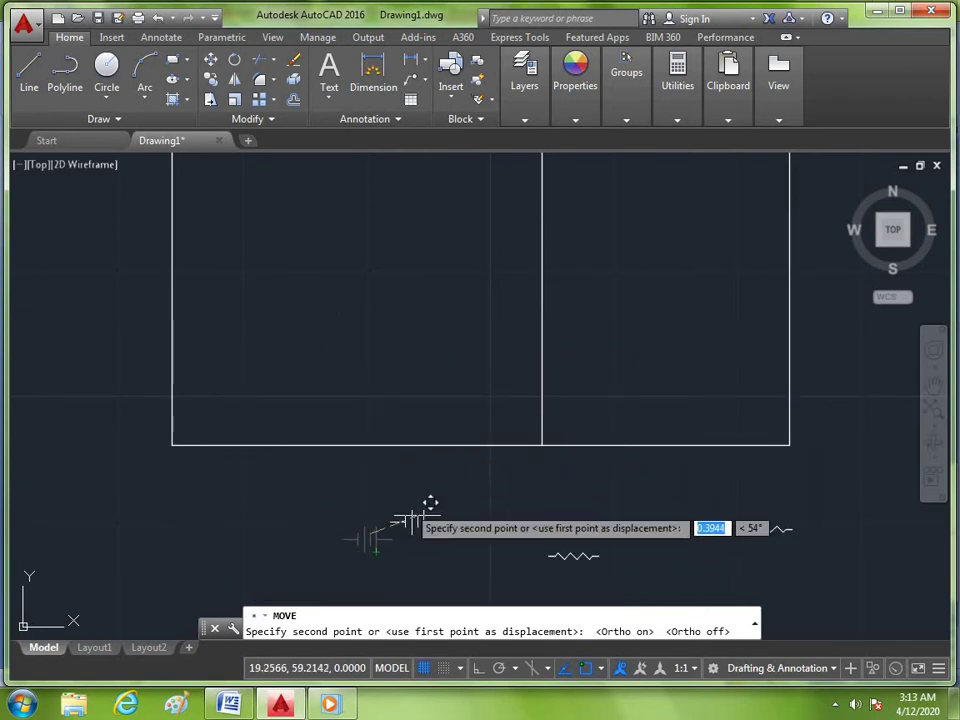
pyautogui.click(232, 552)
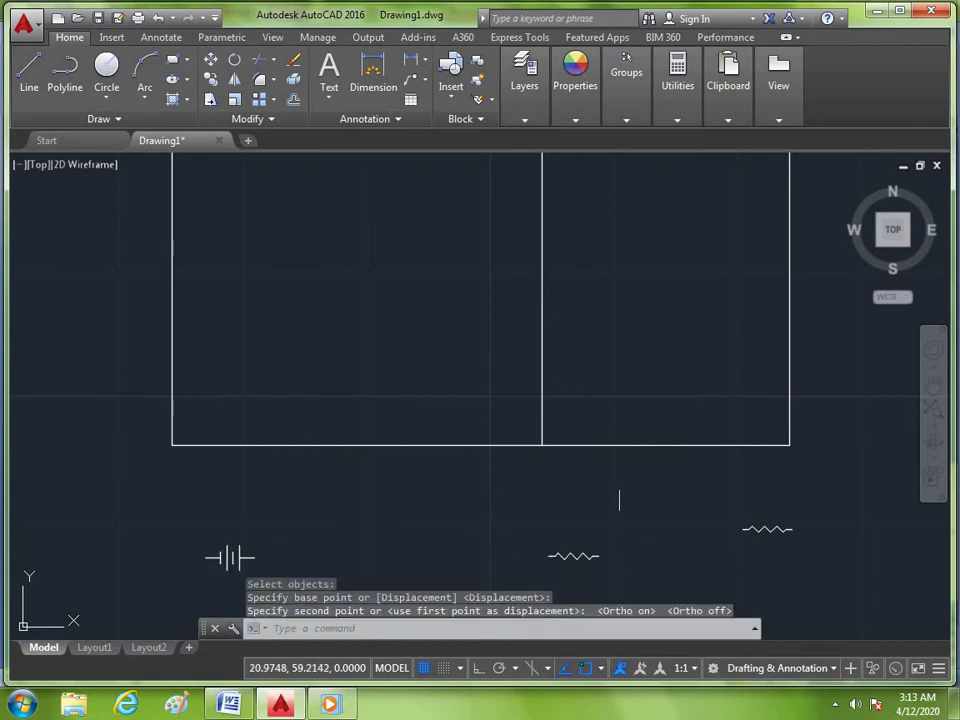
pyautogui.scroll(-2, 619, 500)
pyautogui.scroll(2, 600, 518)
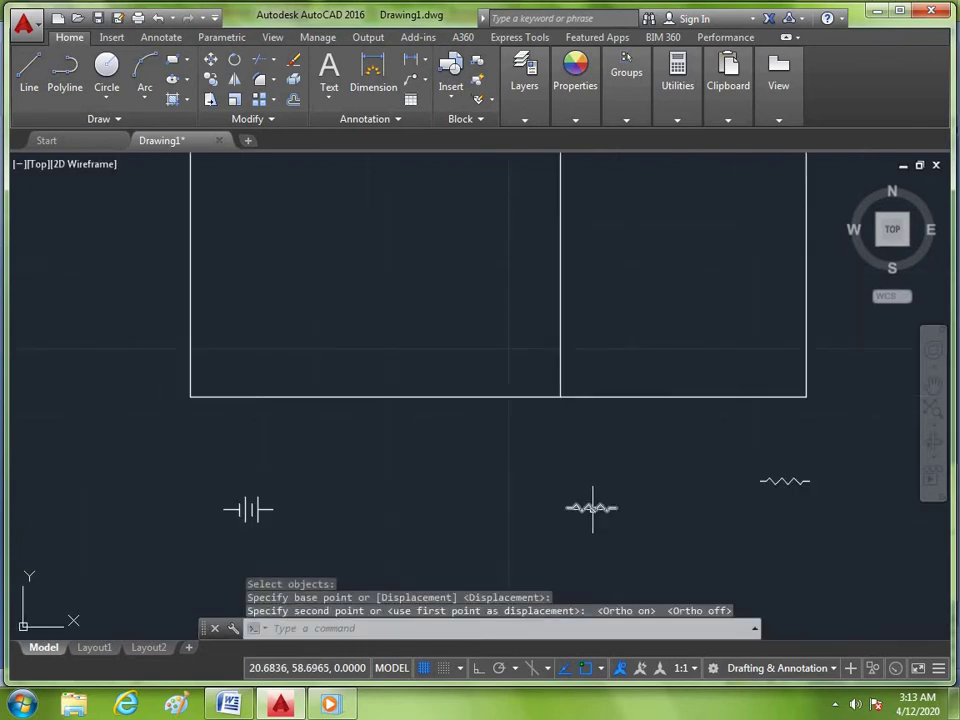
pyautogui.scroll(-2, 585, 510)
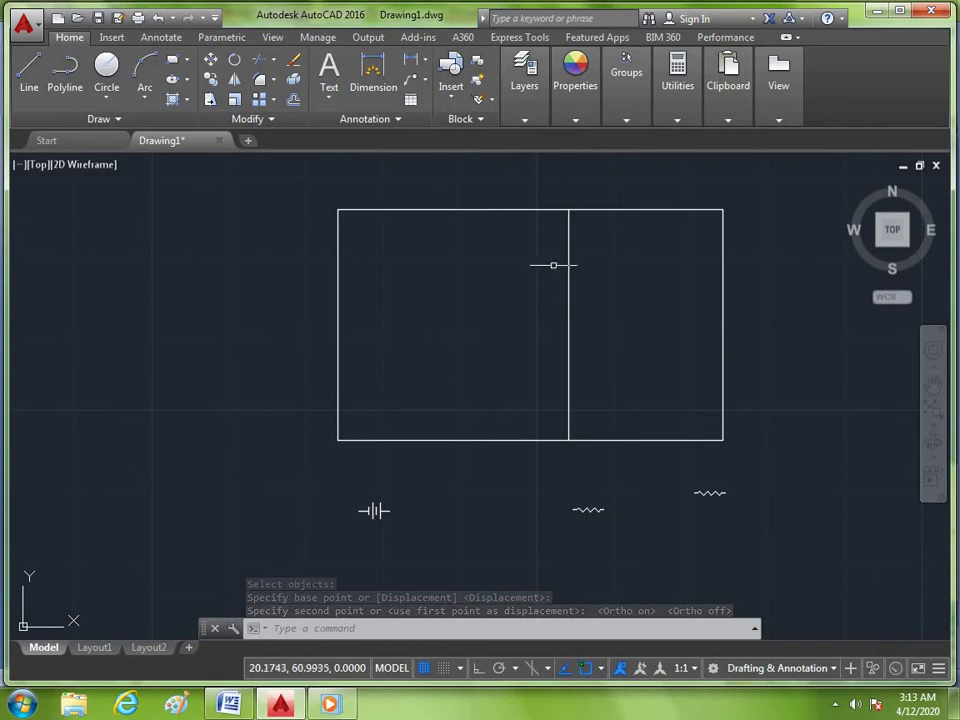
pyautogui.scroll(2, 592, 510)
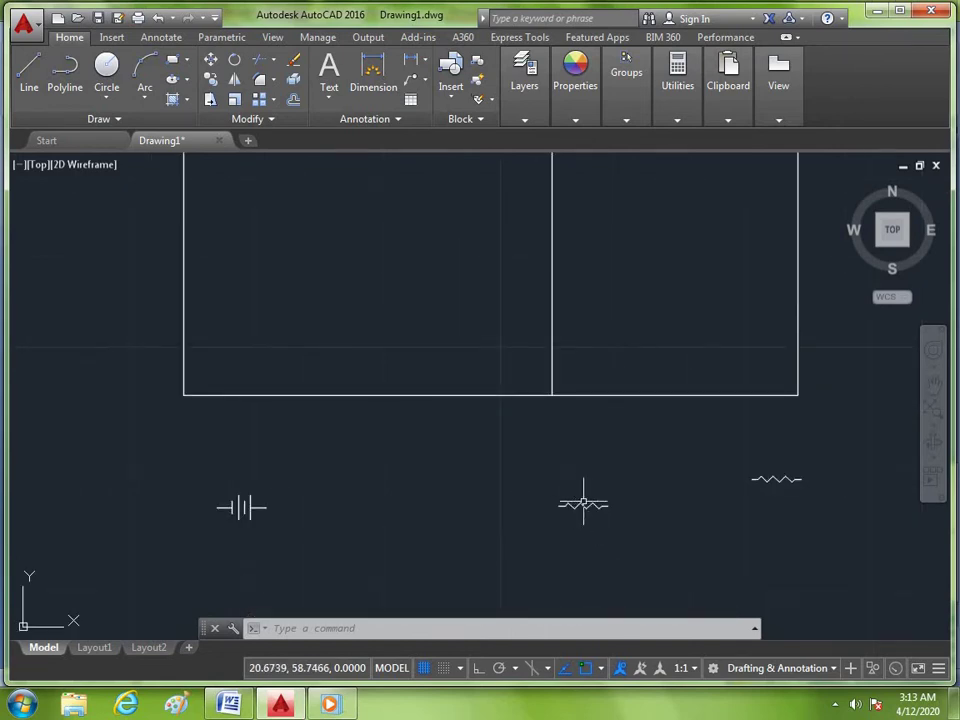
pyautogui.scroll(-2, 583, 504)
pyautogui.scroll(1, 583, 504)
pyautogui.scroll(1, 583, 505)
pyautogui.scroll(-2, 583, 508)
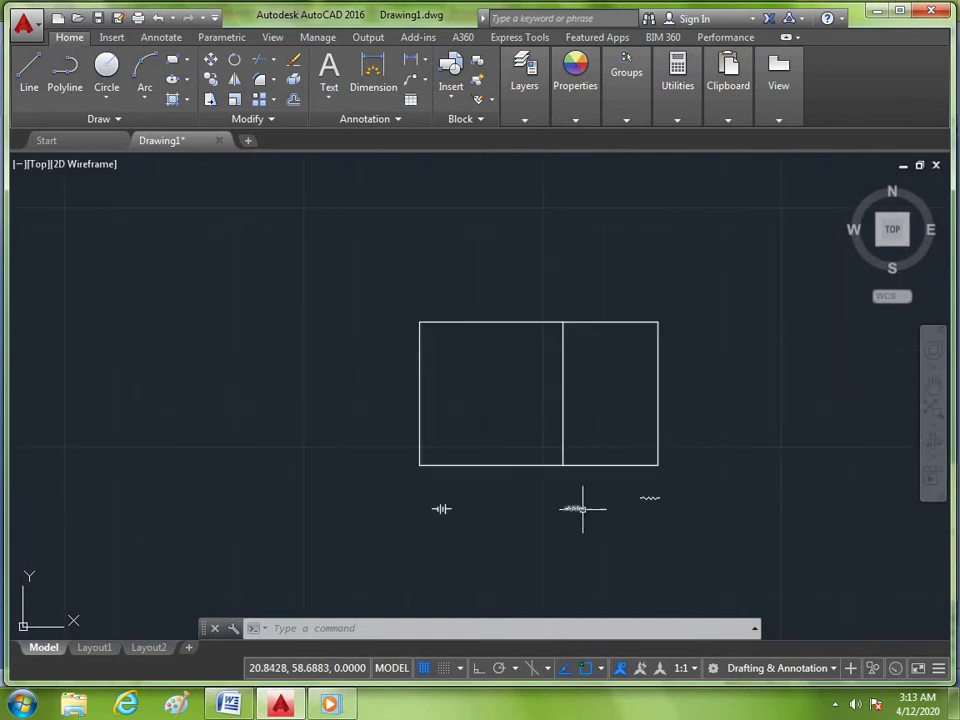
pyautogui.scroll(4, 583, 509)
pyautogui.scroll(-4, 563, 504)
pyautogui.scroll(2, 566, 505)
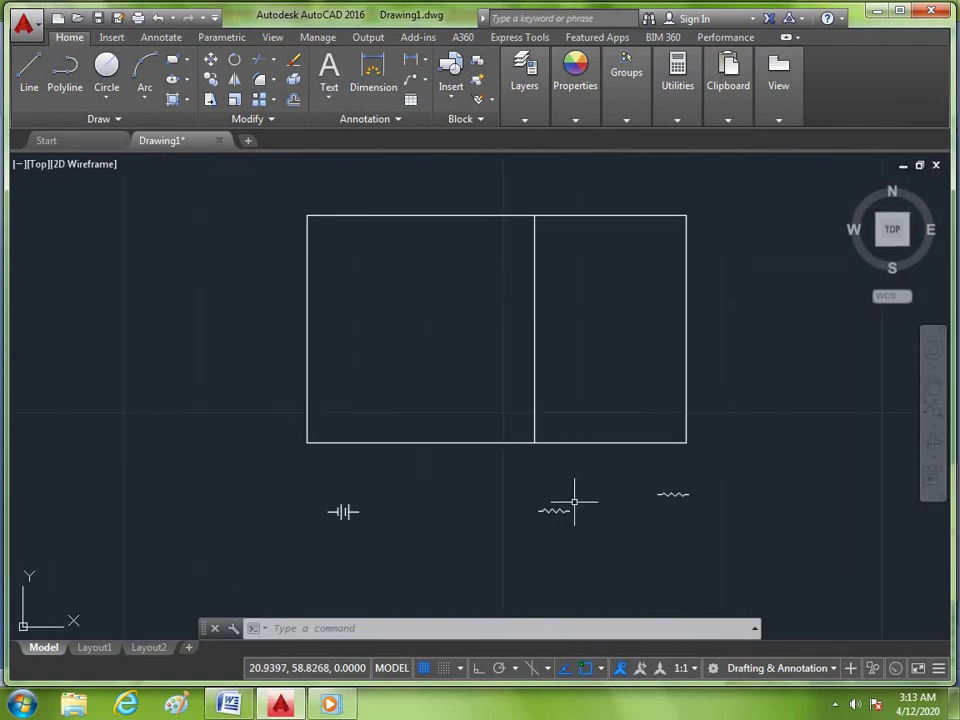
pyautogui.scroll(2, 565, 510)
pyautogui.scroll(-2, 565, 510)
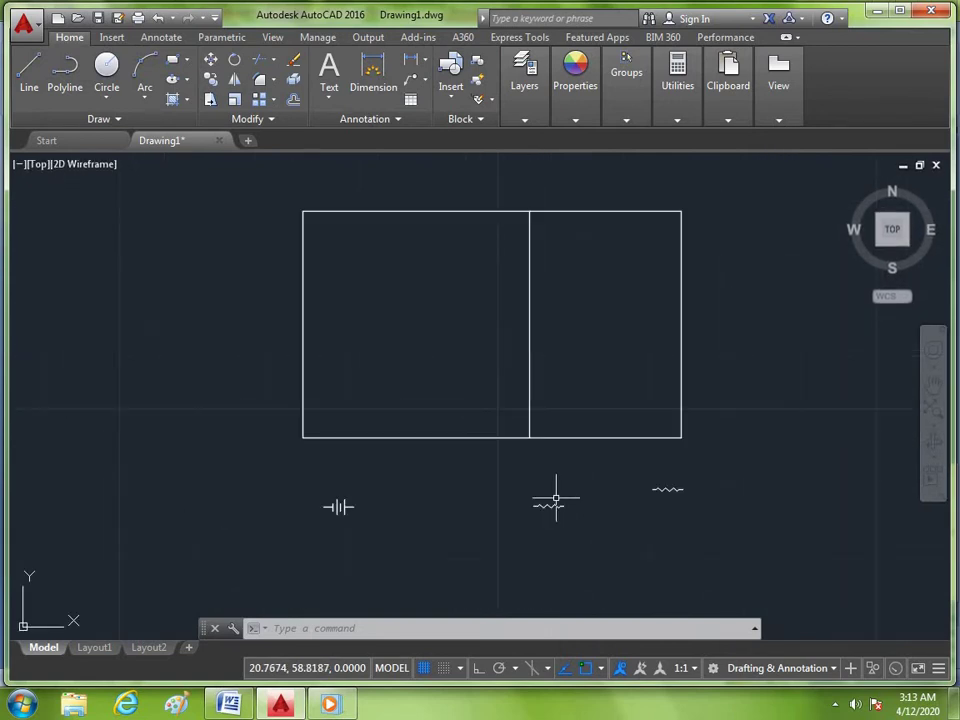
# - Scale the middle resistor by a factor of 2
pyautogui.write('s')
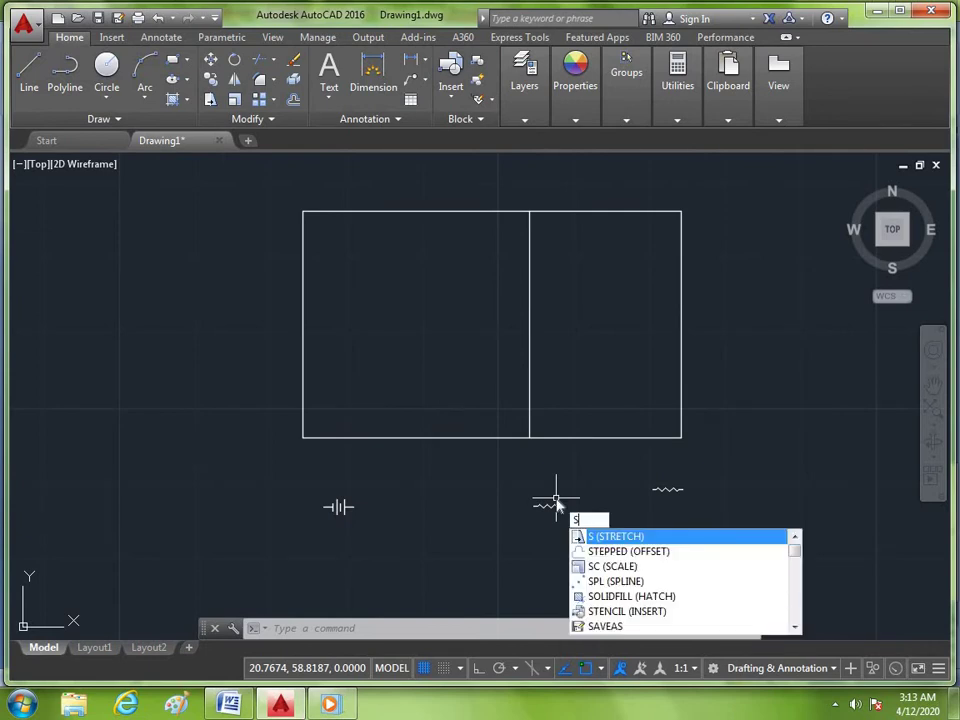
pyautogui.write('c')
pyautogui.press('Return')
pyautogui.click(548, 506)
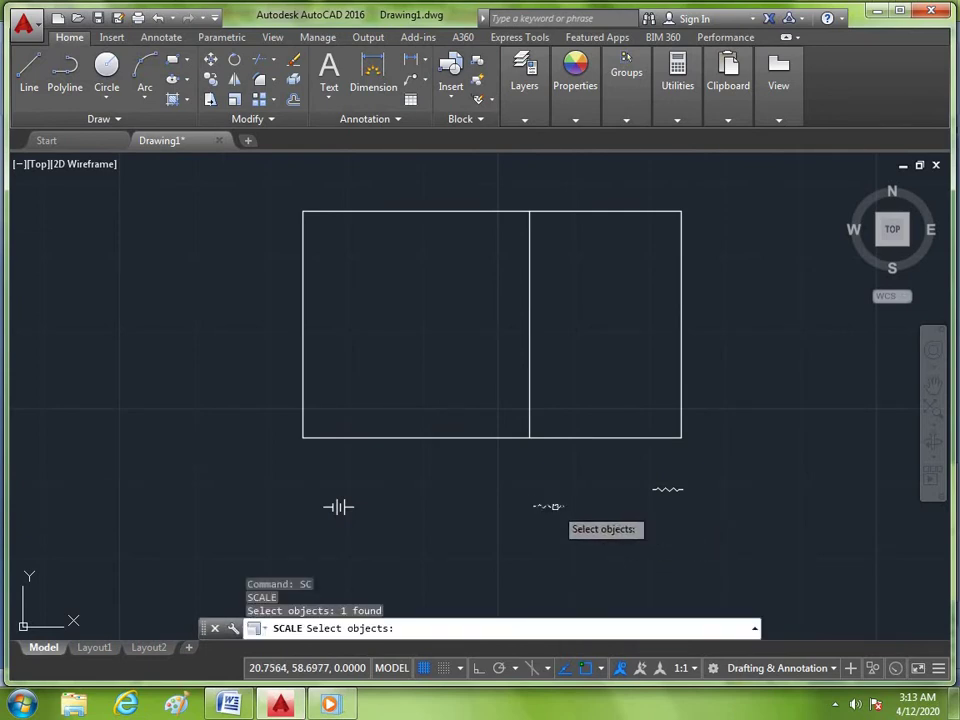
pyautogui.press('Return')
pyautogui.click(545, 506)
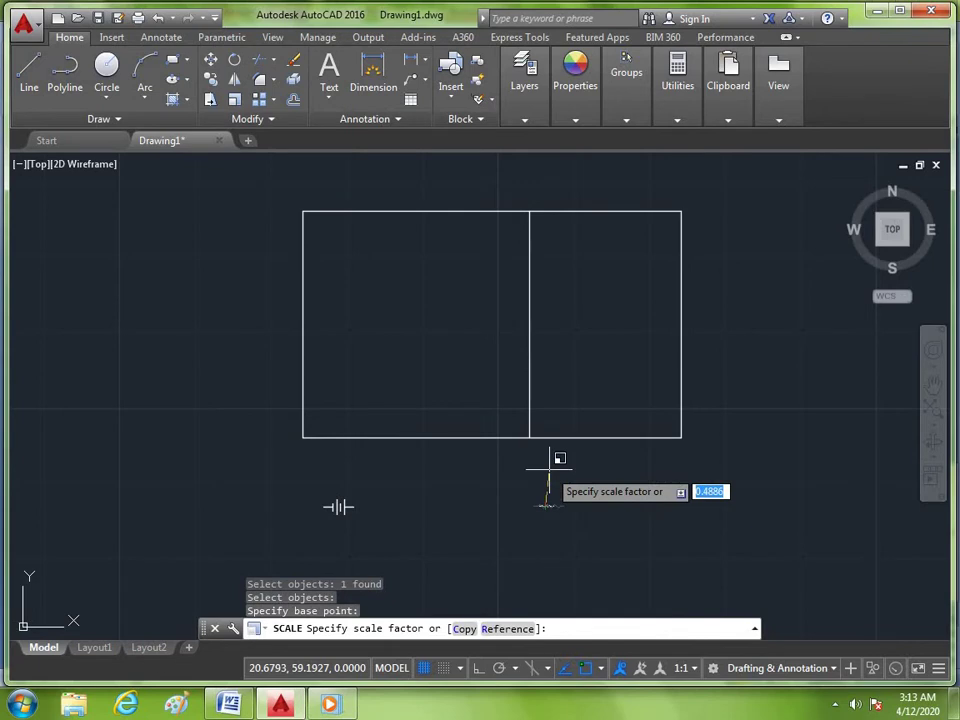
pyautogui.write('2')
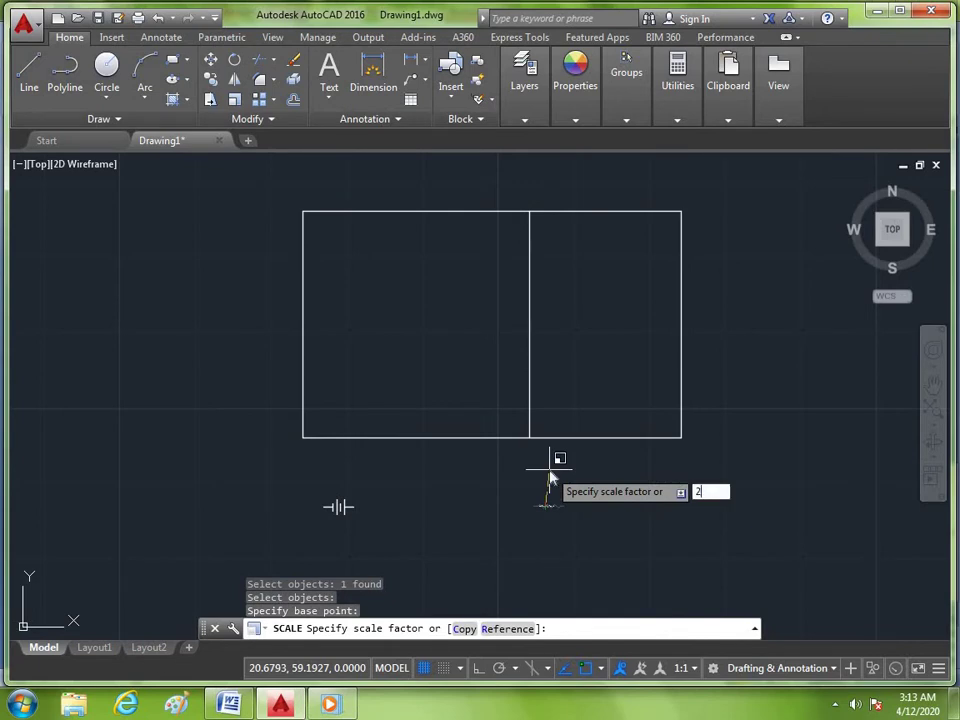
pyautogui.press('Return')
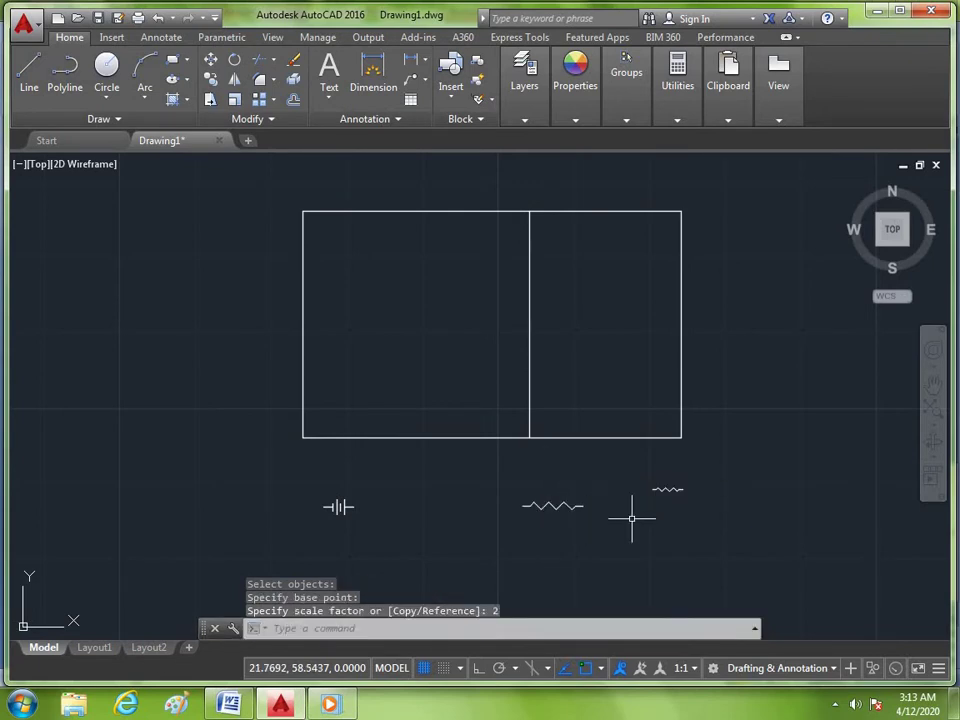
# - Scale the small right-hand resistor by a factor of 2
pyautogui.write('sc')
pyautogui.press('Return')
pyautogui.click(664, 489)
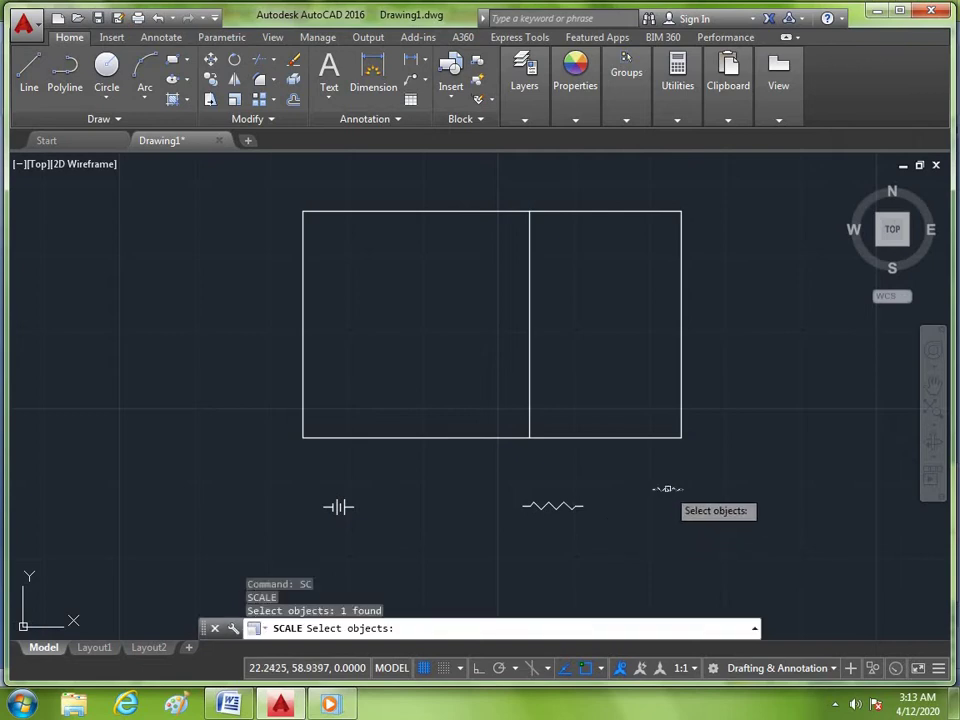
pyautogui.press('Return')
pyautogui.click(664, 494)
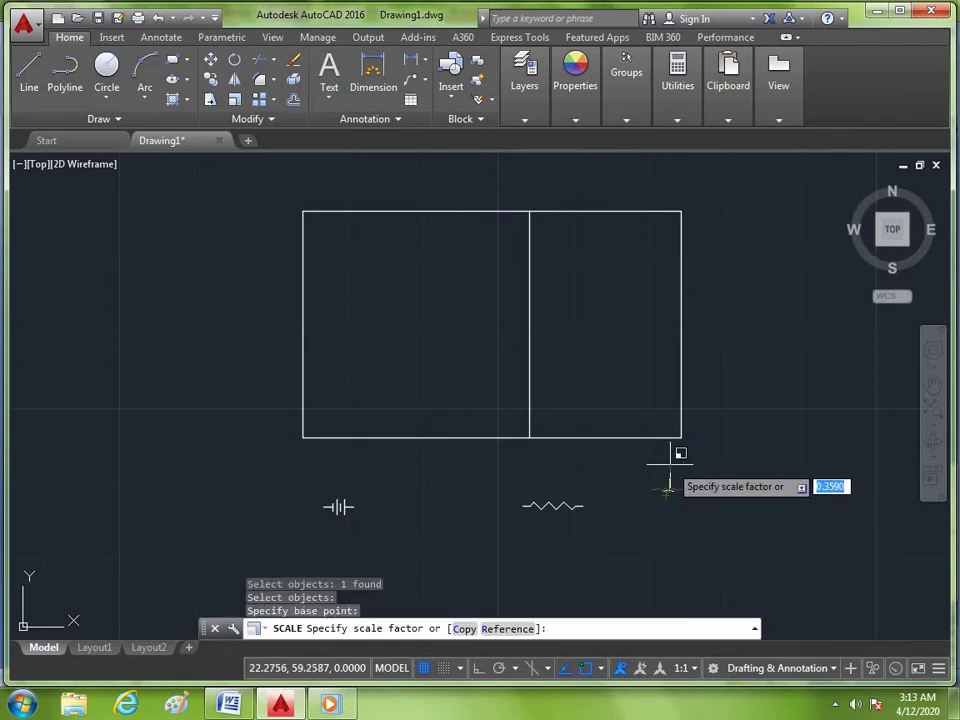
pyautogui.write('2')
pyautogui.press('Return')
pyautogui.press('Return')
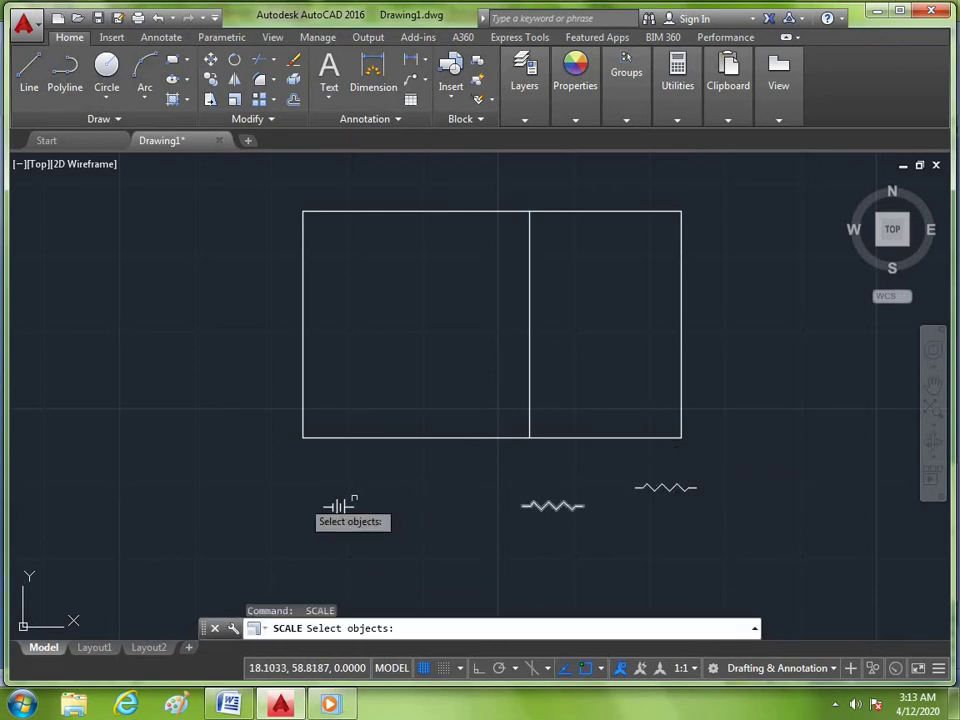
# - Scale the battery symbol by a factor of 2
pyautogui.click(338, 507)
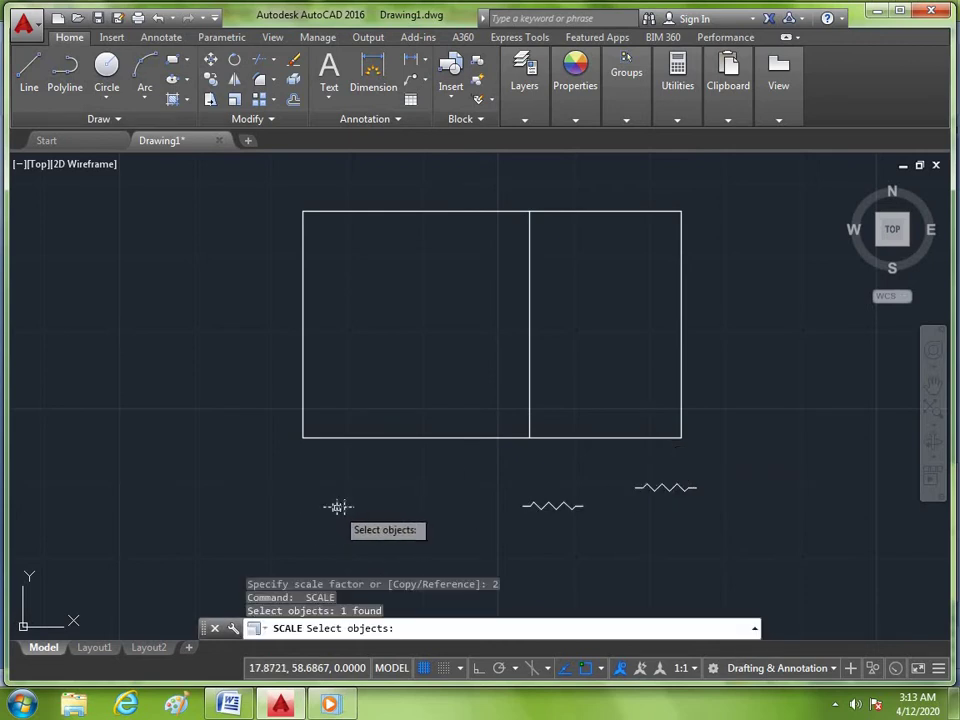
pyautogui.press('Return')
pyautogui.click(338, 506)
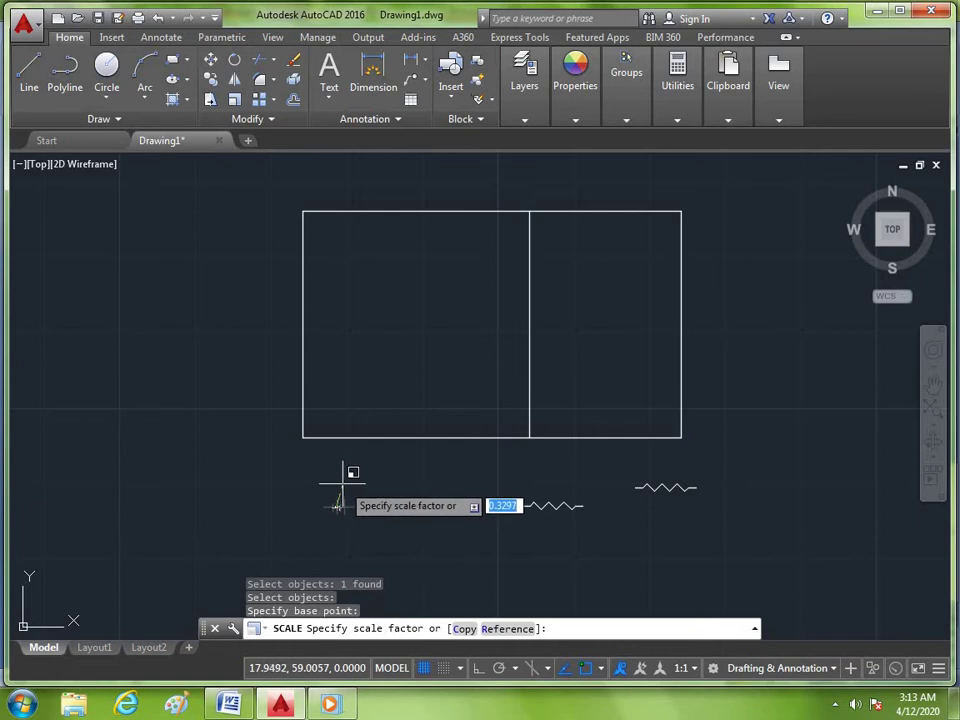
pyautogui.write('2')
pyautogui.press('Return')
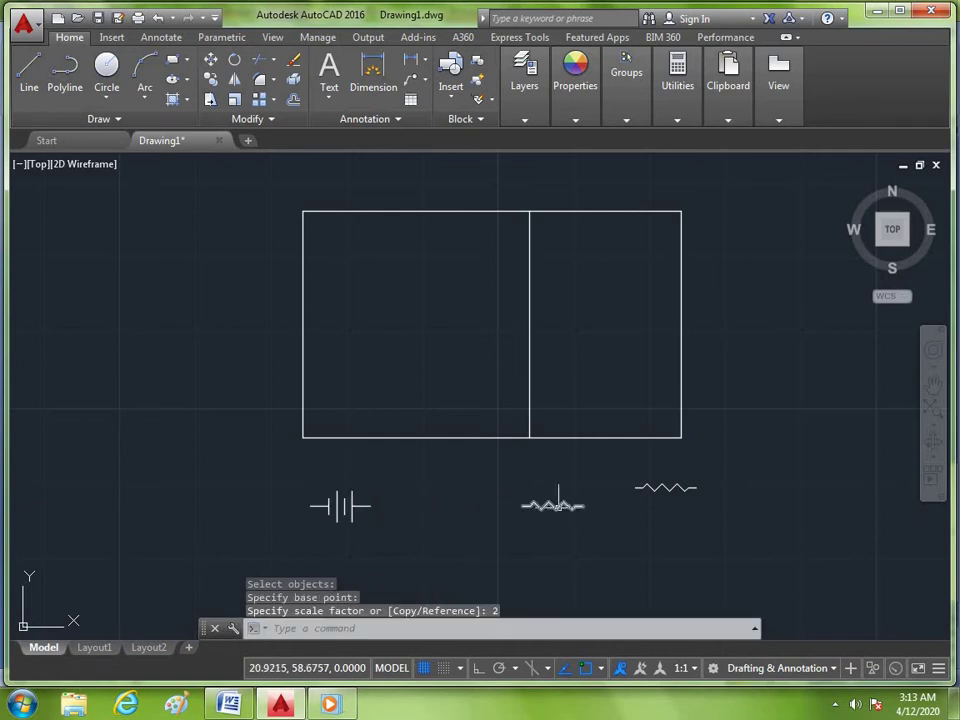
# - Move the loose resistor onto the midpoint of the rectangle's top edge with M
pyautogui.write('m')
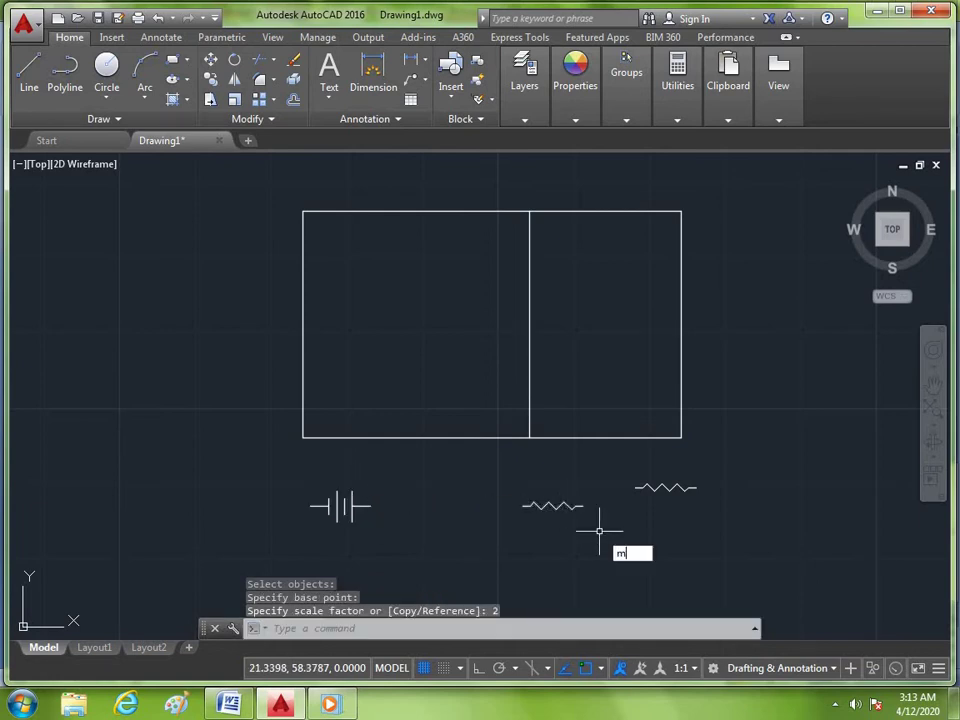
pyautogui.press('Return')
pyautogui.click(555, 508)
pyautogui.press('Return')
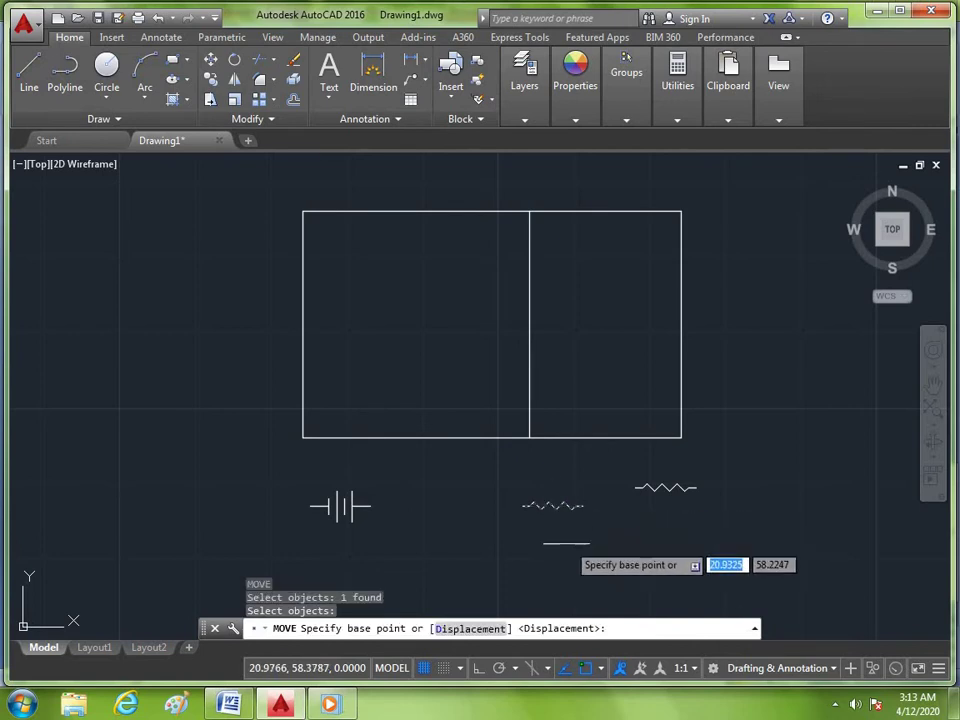
pyautogui.scroll(4, 557, 535)
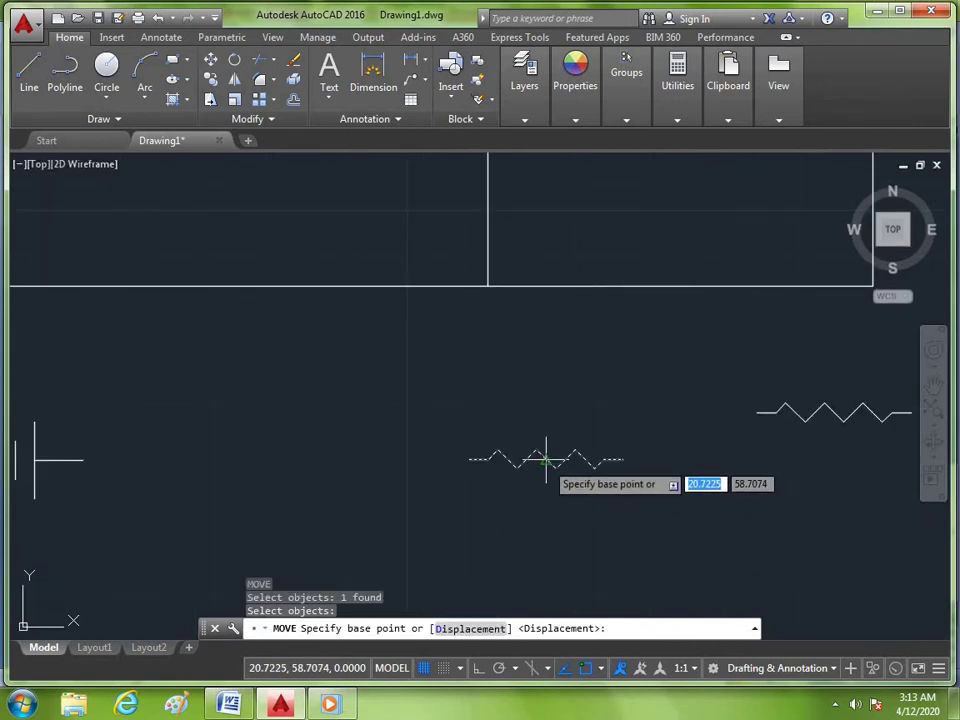
pyautogui.click(546, 460)
pyautogui.scroll(-4, 536, 508)
pyautogui.scroll(4, 414, 324)
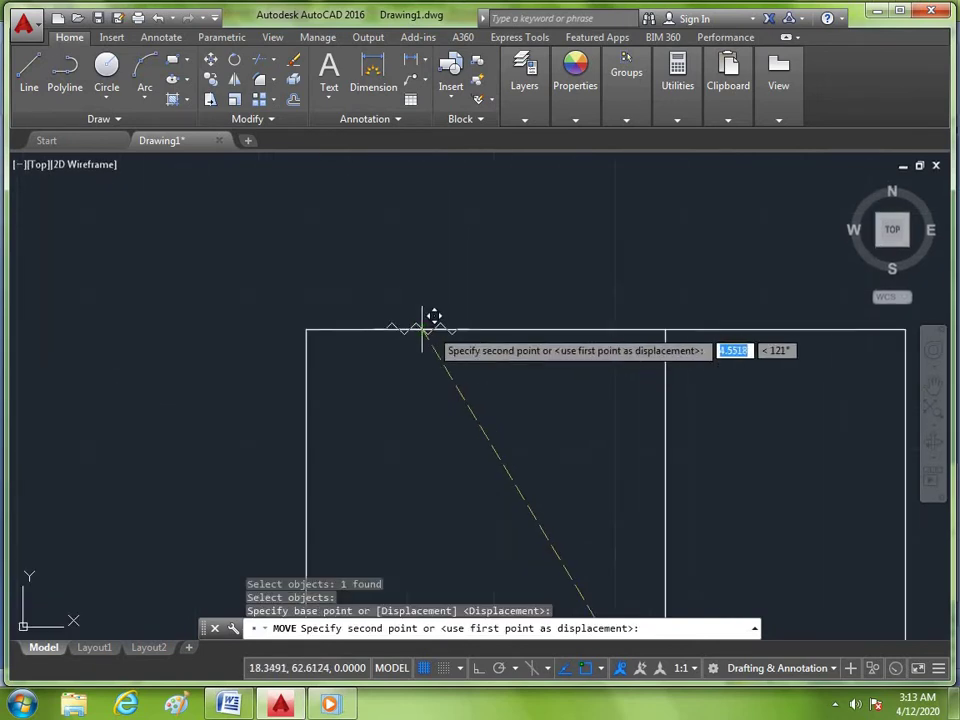
pyautogui.click(486, 330)
pyautogui.scroll(-2, 444, 300)
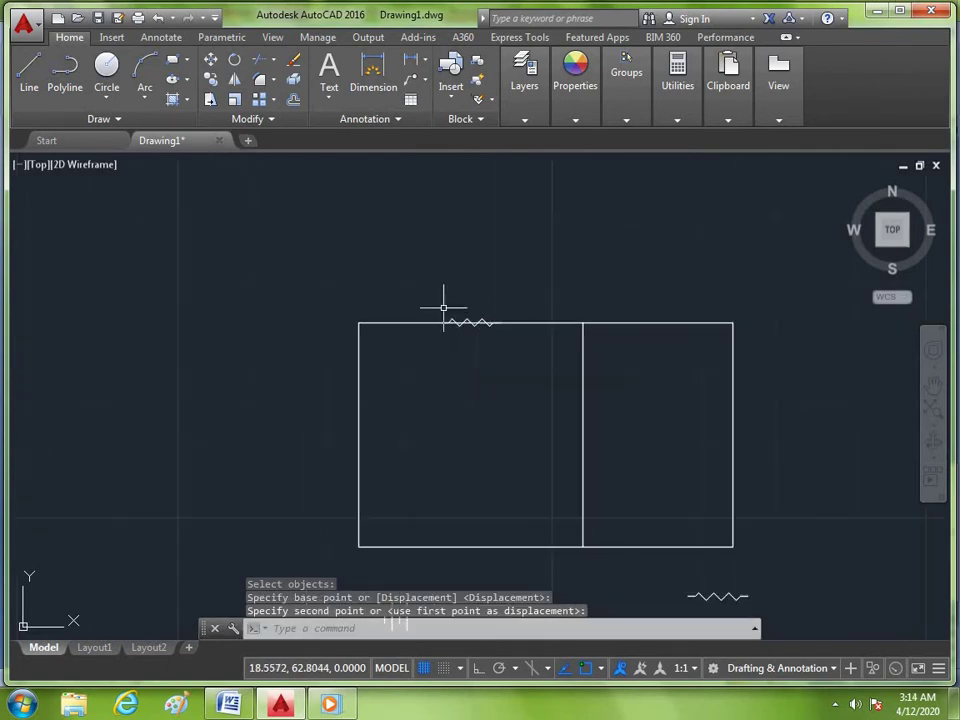
pyautogui.press('space')
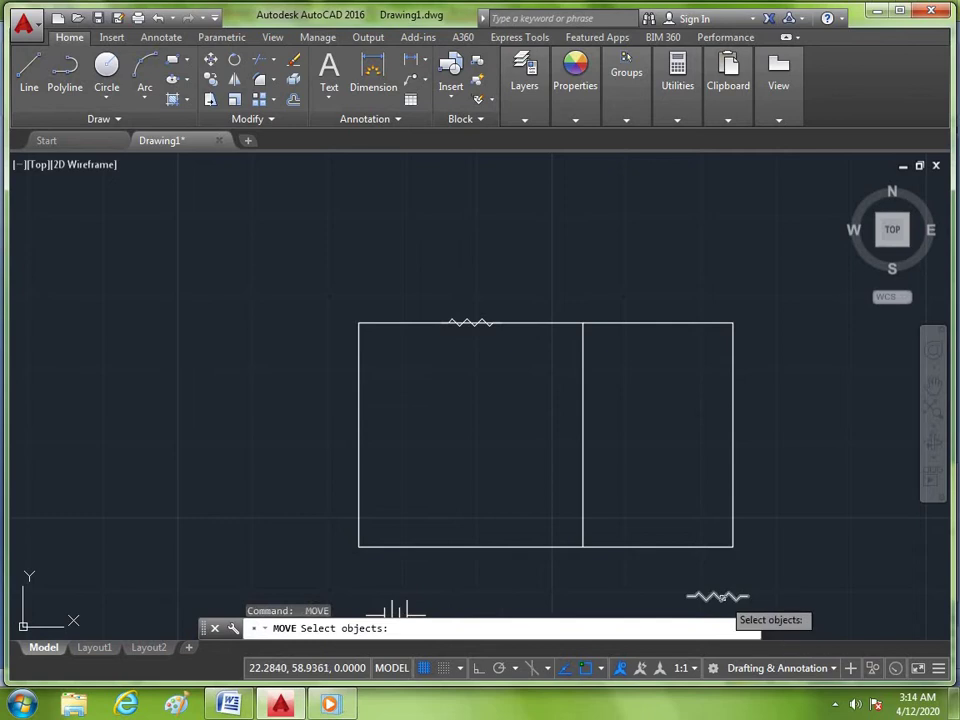
# - Trim the top-edge wire segment running through the resistor's zigzag
pyautogui.press('Escape')
pyautogui.scroll(4, 464, 318)
pyautogui.scroll(5, 464, 318)
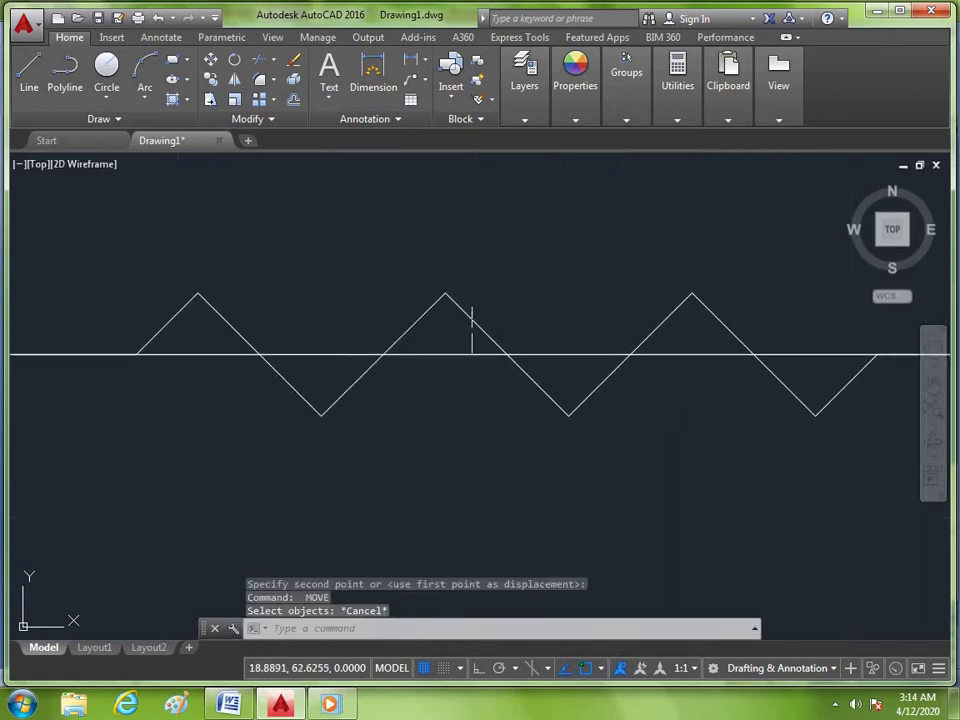
pyautogui.write('tr')
pyautogui.press('space')
pyautogui.press('space')
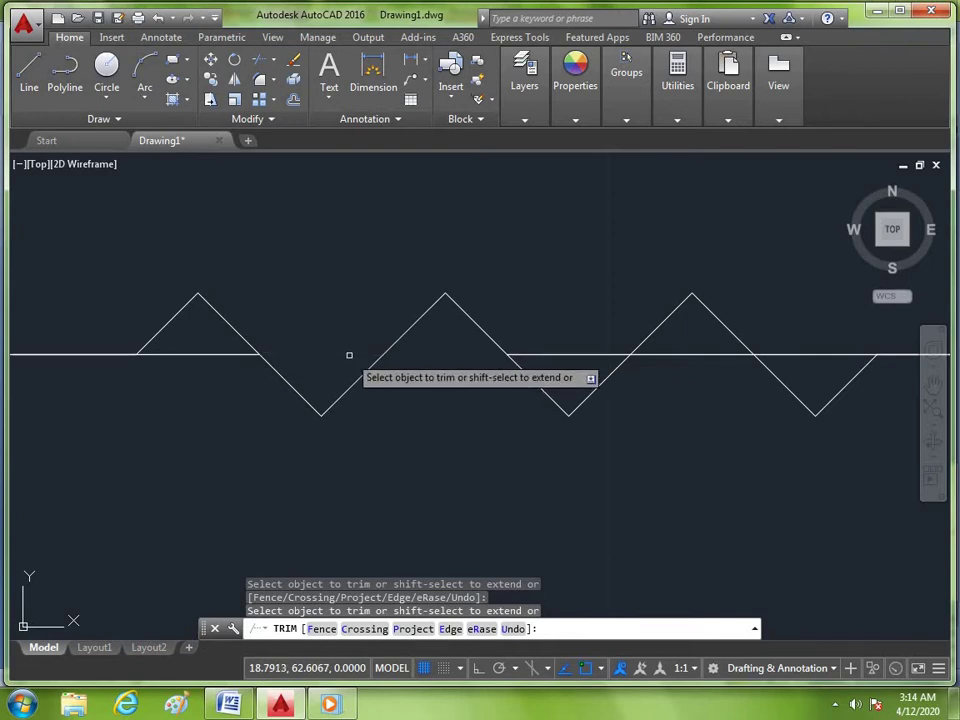
pyautogui.scroll(-2, 405, 335)
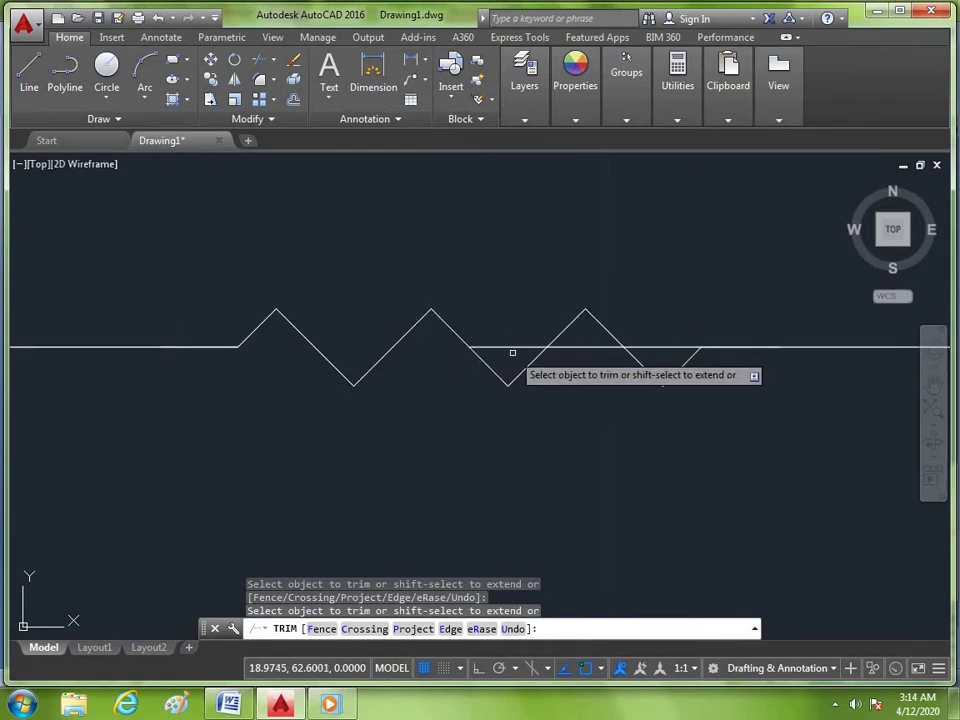
pyautogui.click(588, 345)
pyautogui.press('Return')
pyautogui.scroll(-4, 456, 222)
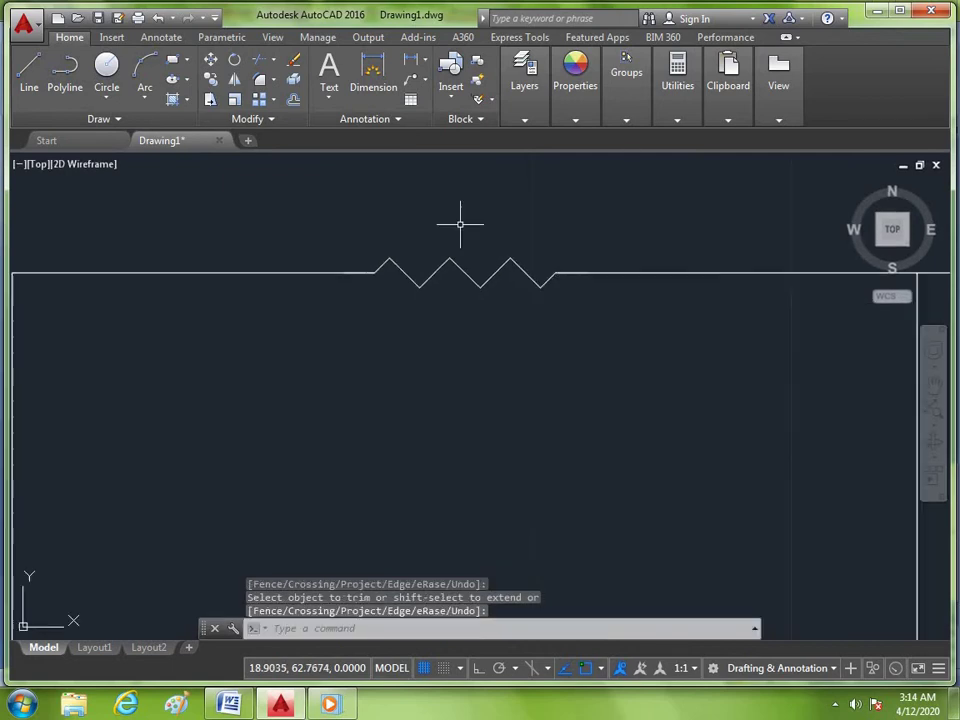
pyautogui.scroll(-5, 475, 286)
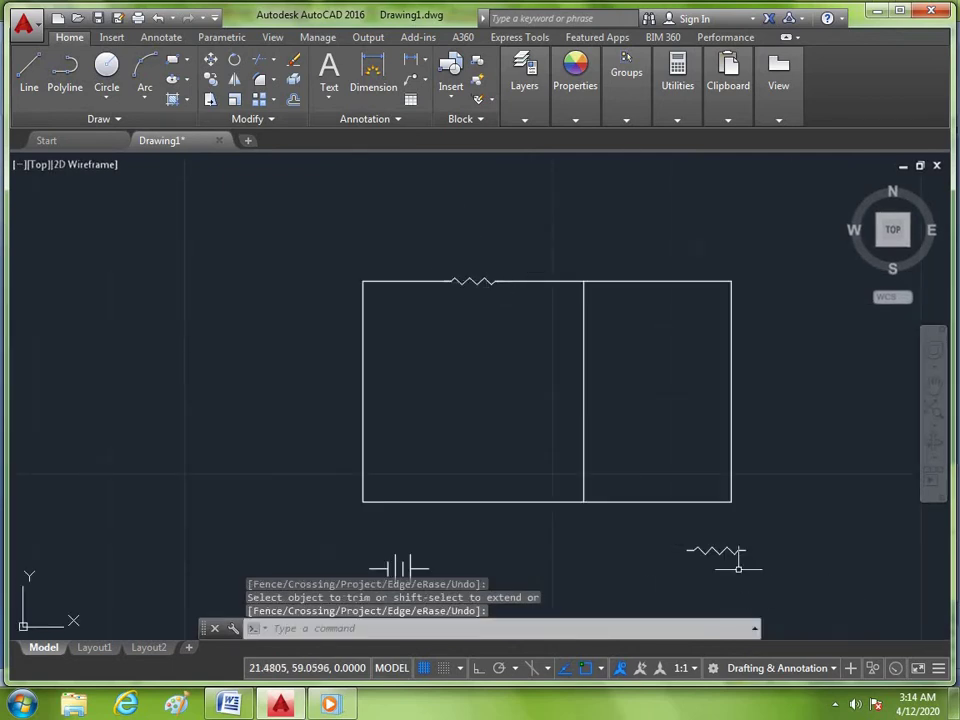
# - Make two copies of the loose resistor beside the circuit
pyautogui.write('cp')
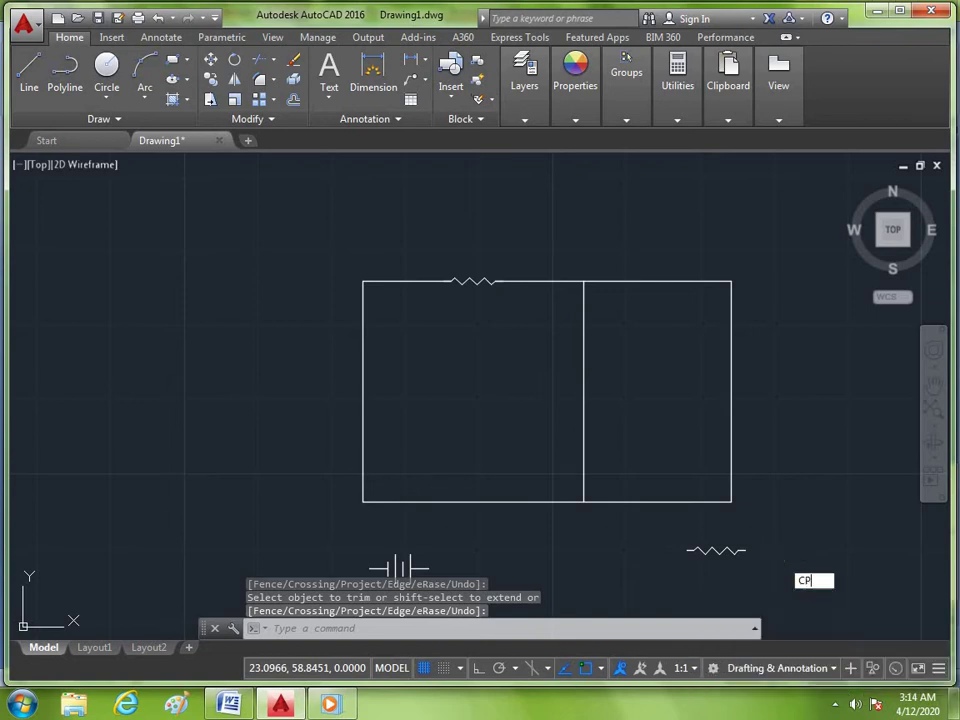
pyautogui.press('Return')
pyautogui.click(730, 551)
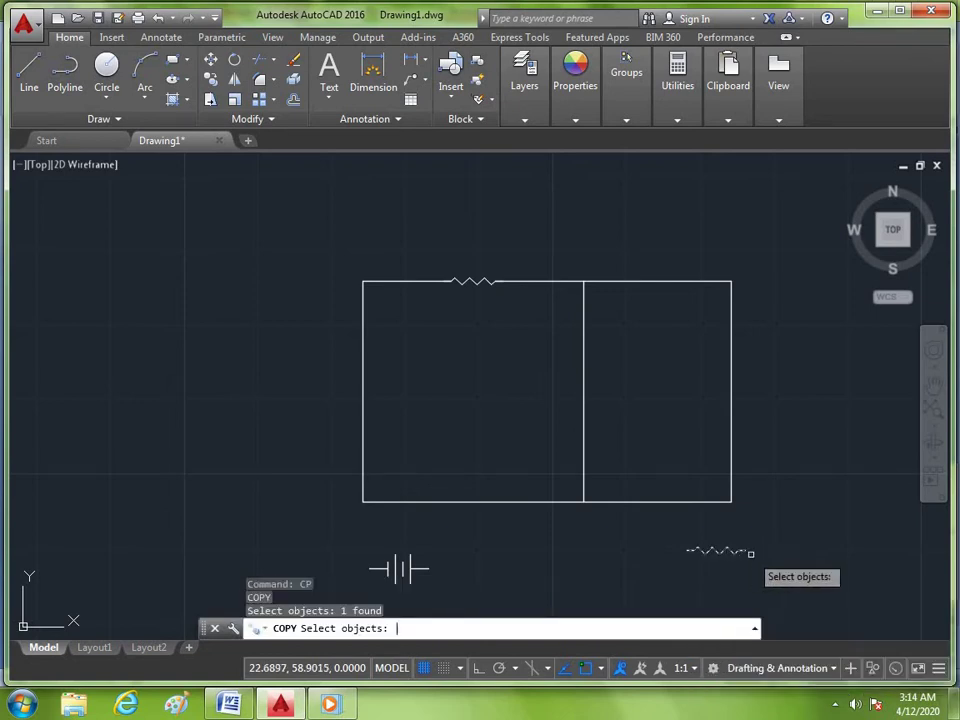
pyautogui.press('Return')
pyautogui.click(746, 550)
pyautogui.click(815, 507)
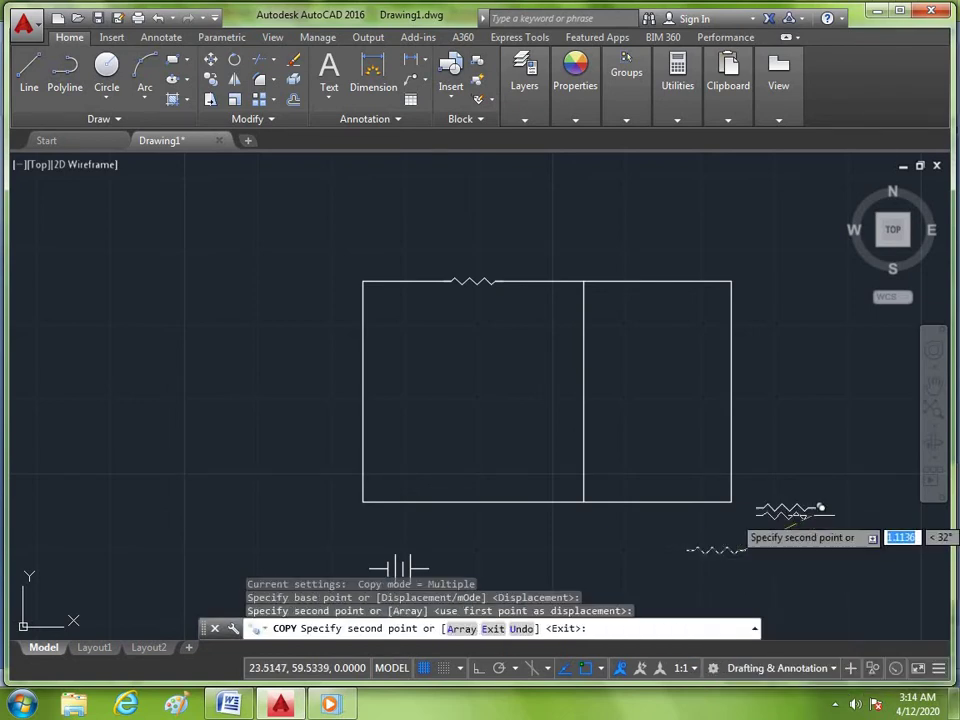
pyautogui.click(846, 564)
pyautogui.press('Escape')
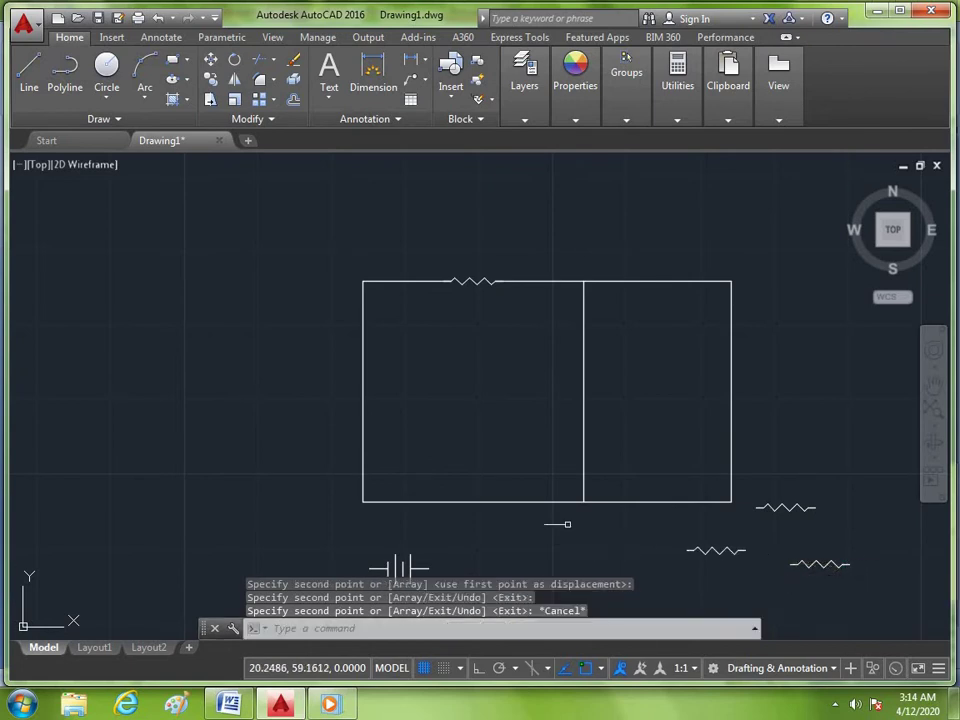
pyautogui.scroll(-2, 567, 459)
pyautogui.scroll(2, 648, 489)
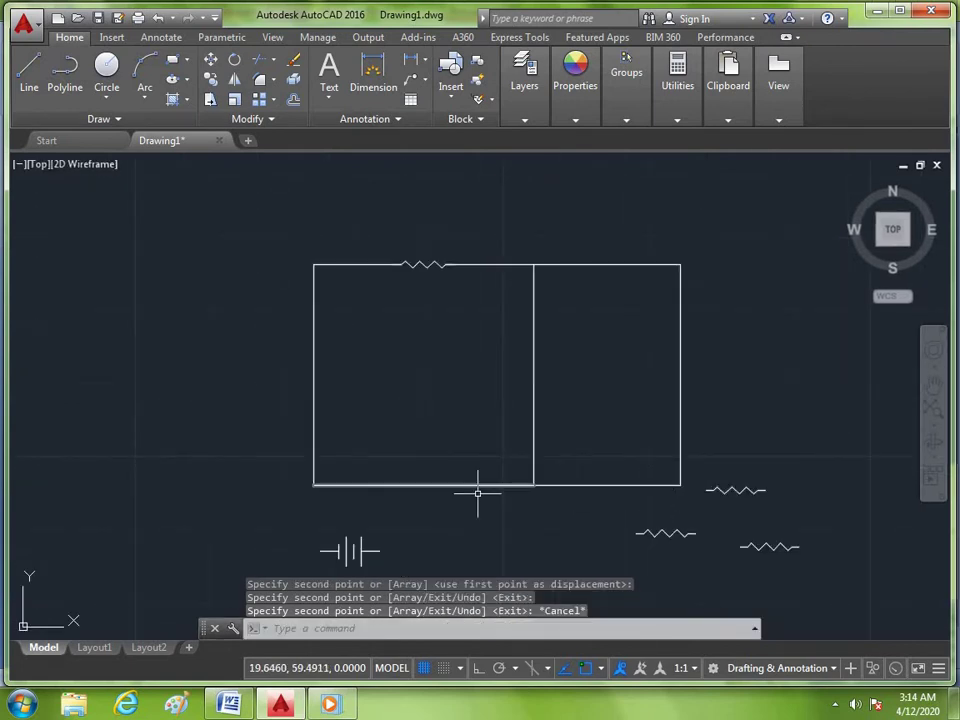
# - Move one resistor copy onto the rectangle's bottom edge
pyautogui.write('m')
pyautogui.press('Return')
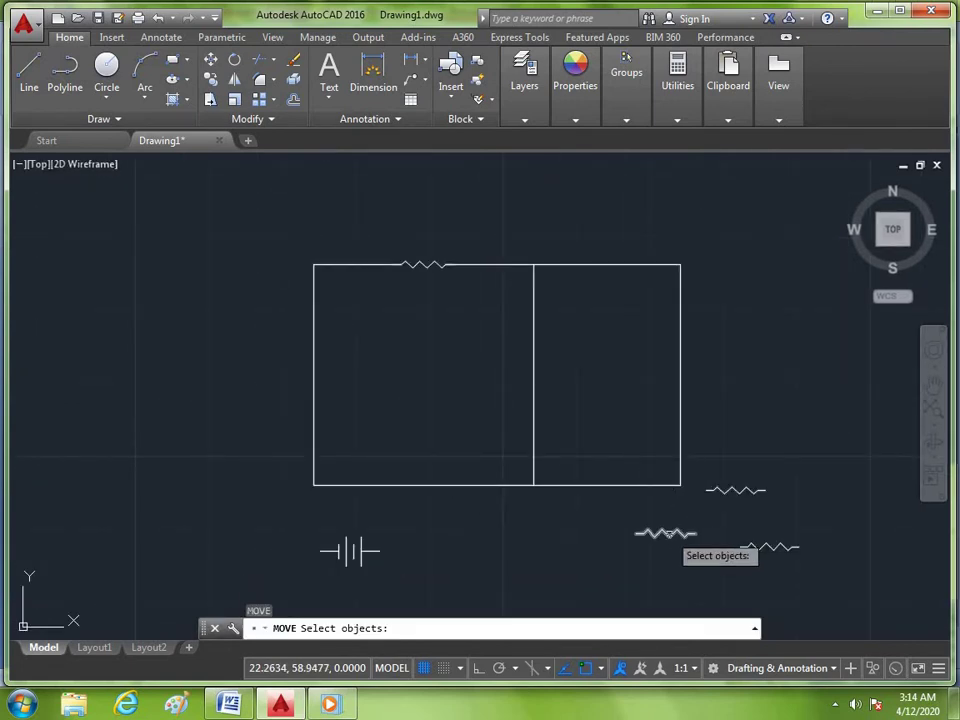
pyautogui.click(668, 532)
pyautogui.scroll(3, 668, 530)
pyautogui.press('Return')
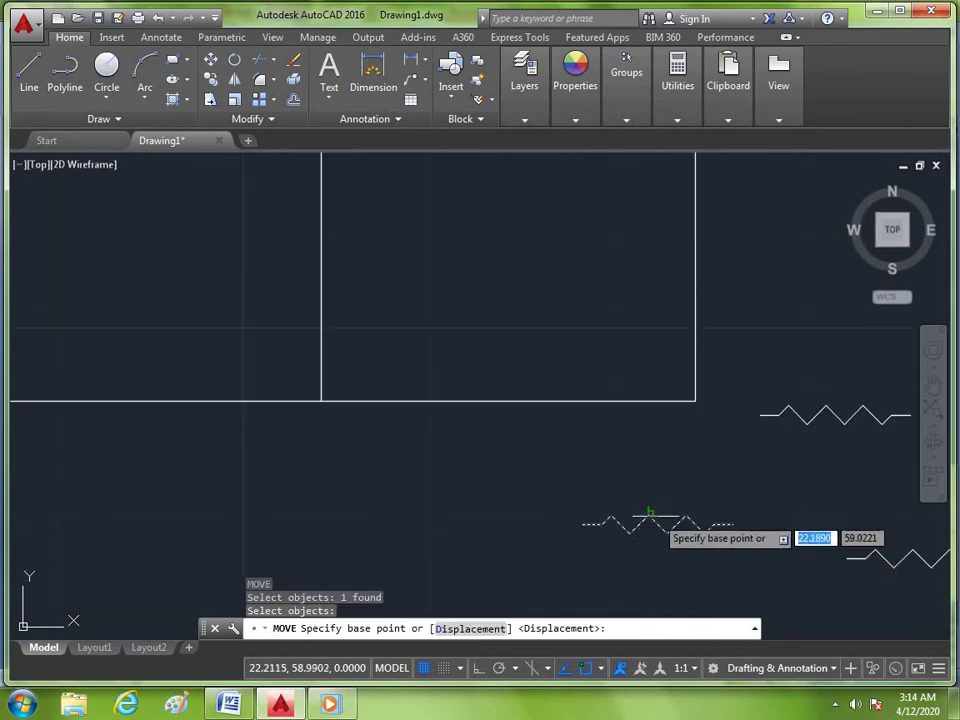
pyautogui.scroll(4, 655, 520)
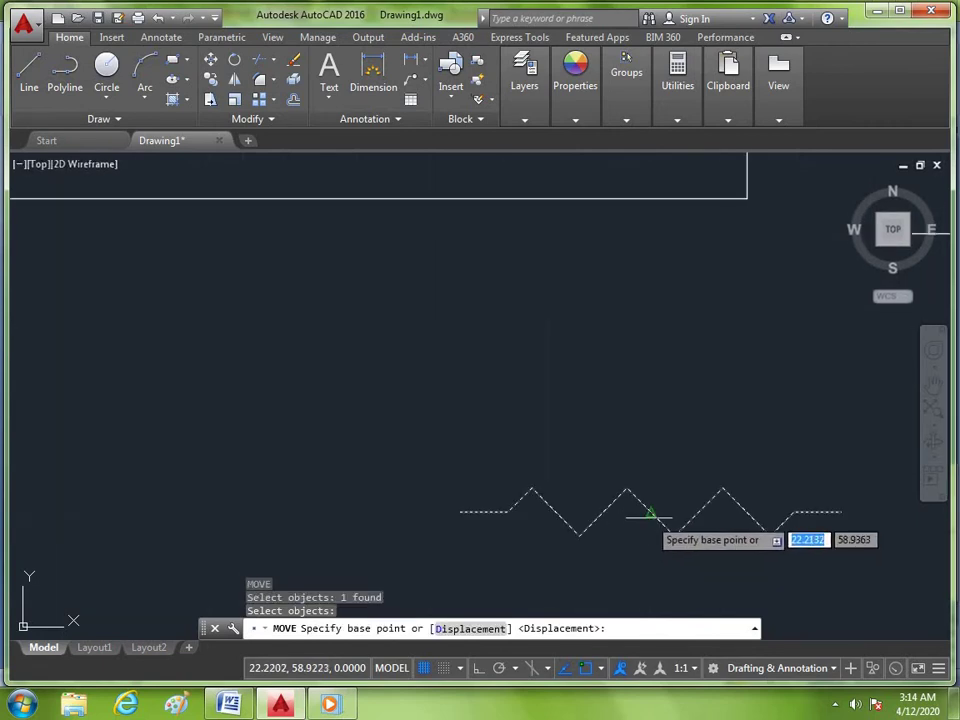
pyautogui.click(648, 510)
pyautogui.scroll(-4, 650, 470)
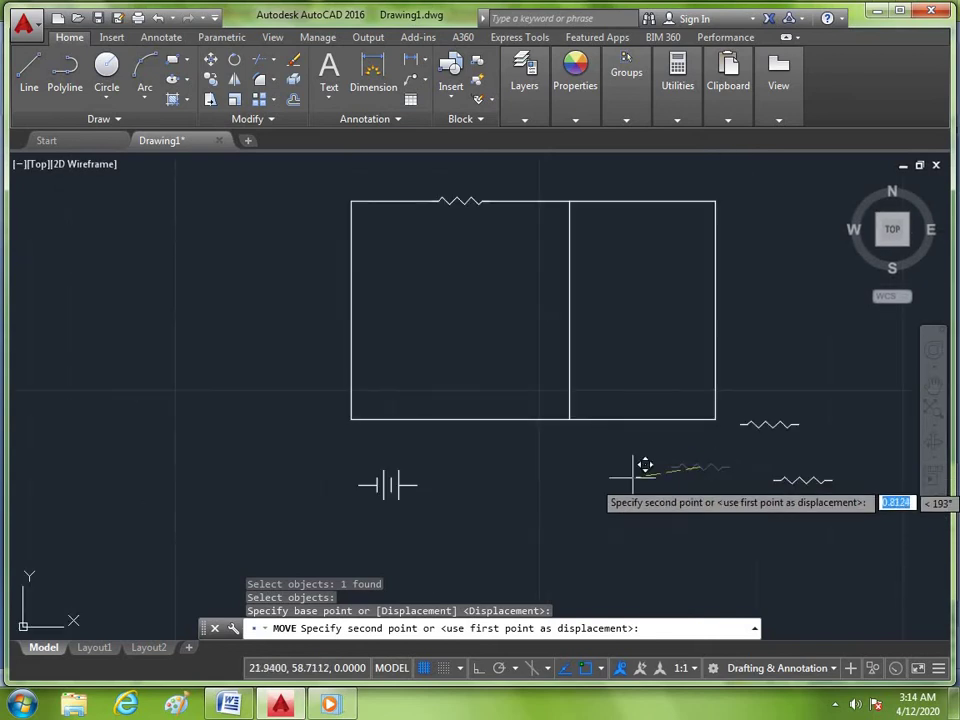
pyautogui.scroll(2, 480, 395)
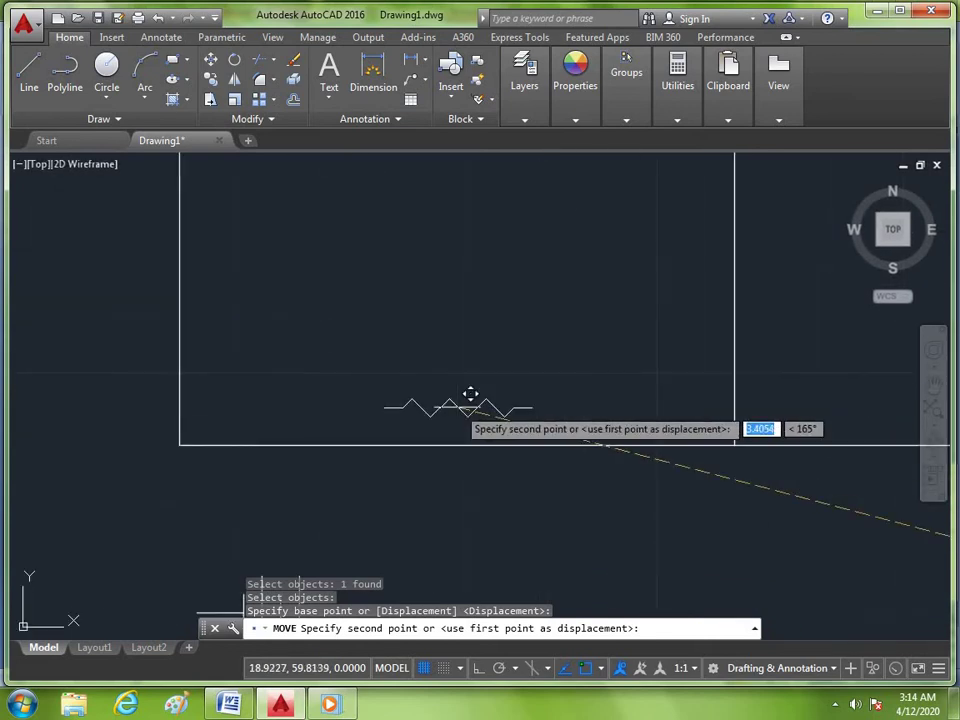
pyautogui.click(458, 445)
pyautogui.scroll(-4, 615, 396)
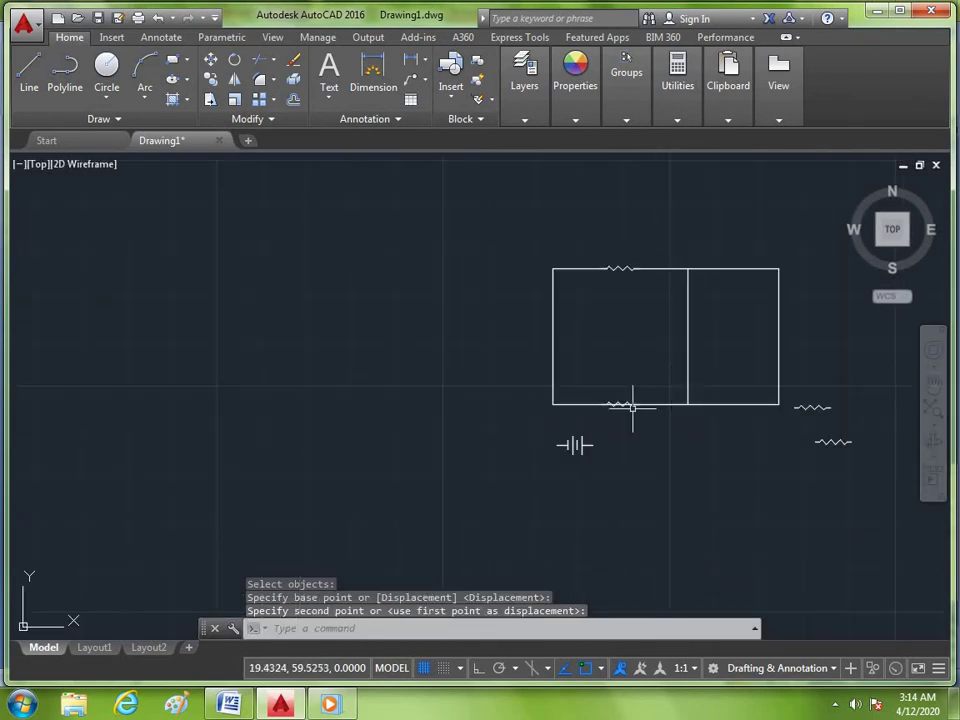
pyautogui.scroll(4, 628, 398)
pyautogui.scroll(-2, 668, 396)
pyautogui.scroll(2, 591, 424)
# - Trim the six bottom-wire pieces inside the second resistor's zigzag, then zoom out to the whole circuit
pyautogui.scroll(3, 564, 414)
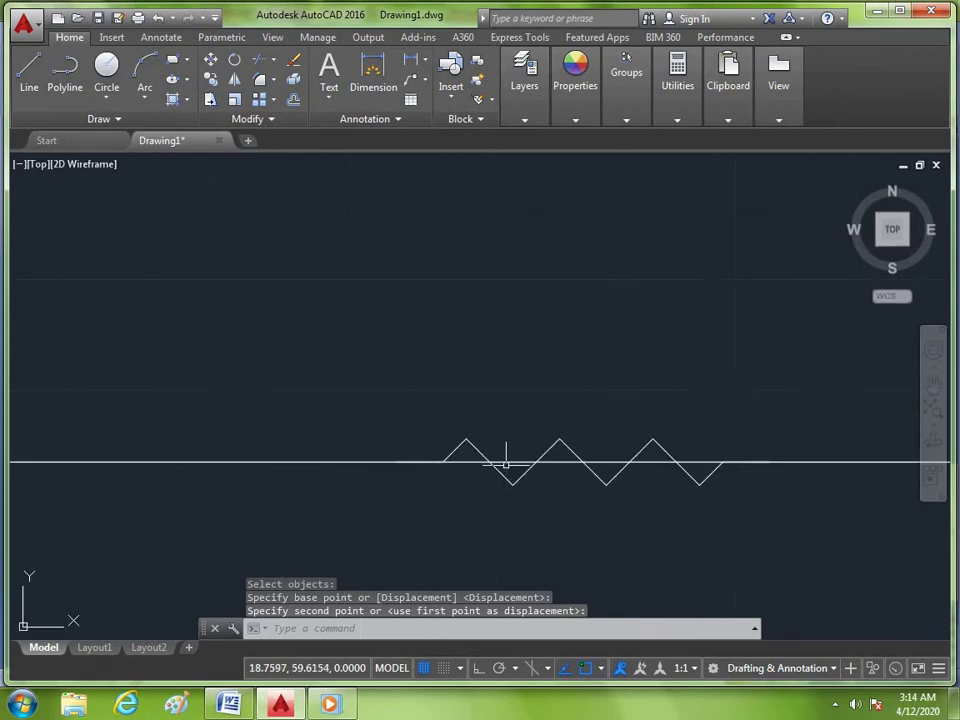
pyautogui.write('tr')
pyautogui.press('Return')
pyautogui.press('Return')
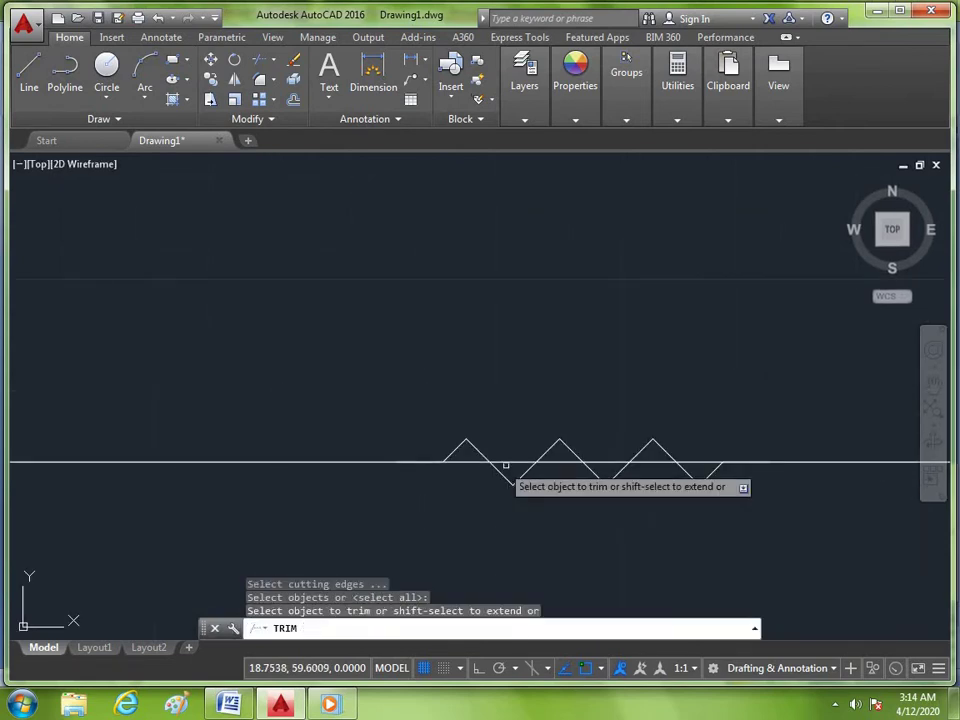
pyautogui.click(469, 462)
pyautogui.click(510, 461)
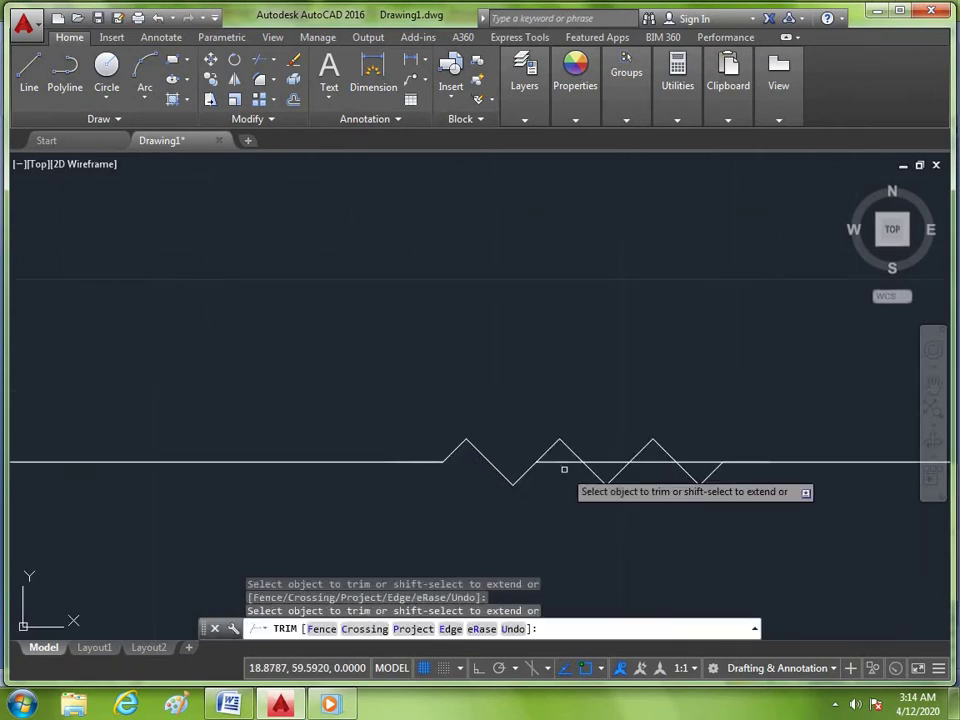
pyautogui.click(563, 463)
pyautogui.click(611, 463)
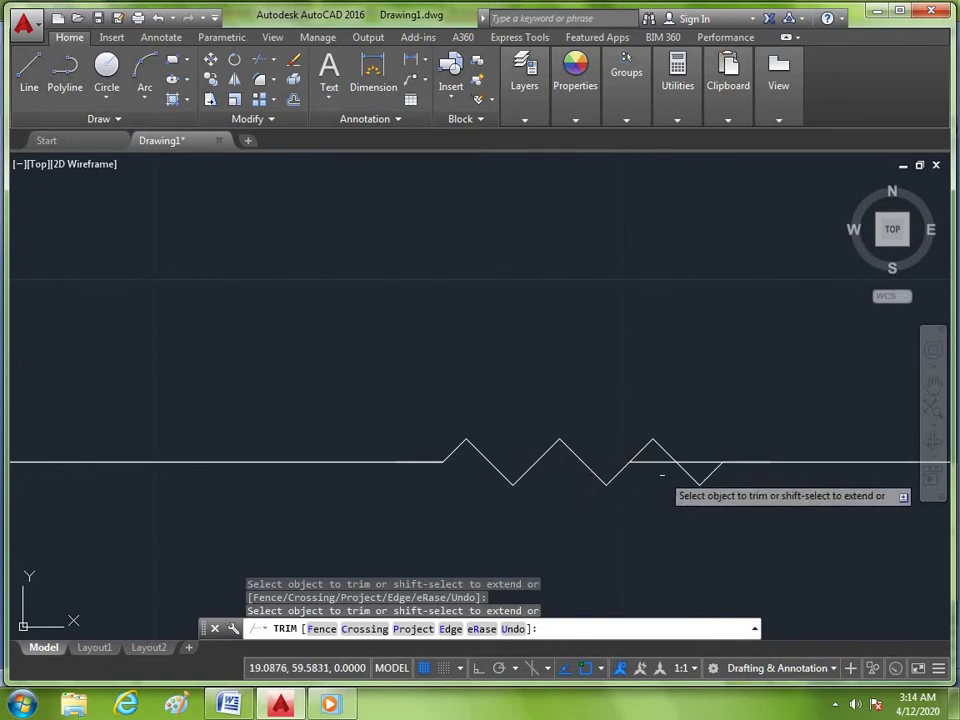
pyautogui.click(655, 463)
pyautogui.click(695, 462)
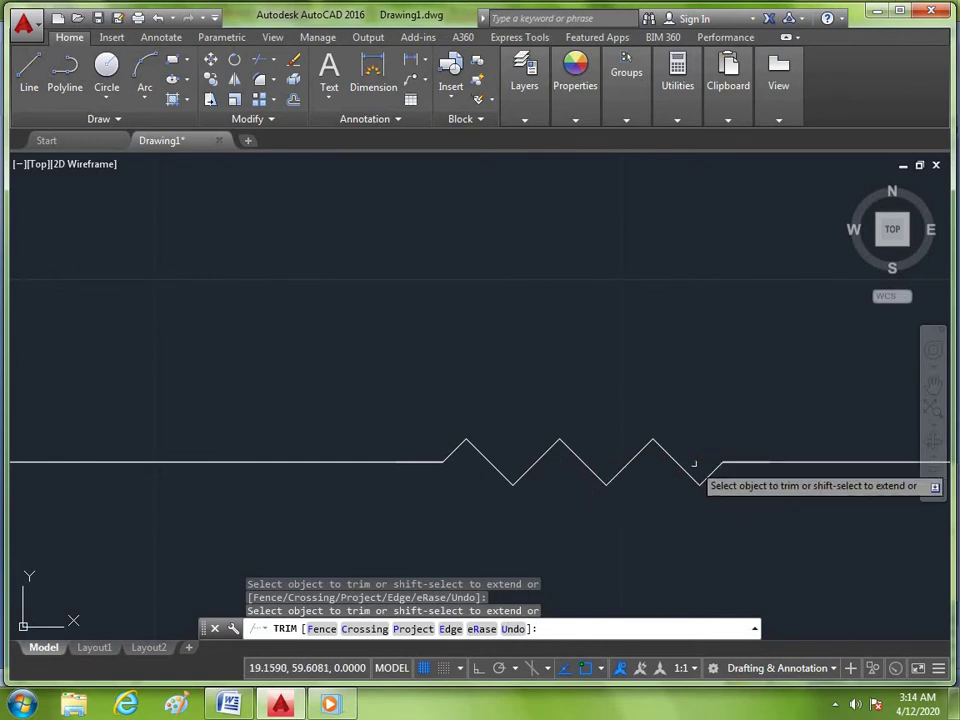
pyautogui.scroll(-4, 470, 381)
pyautogui.scroll(-3, 470, 381)
pyautogui.press('Escape')
pyautogui.scroll(-2, 647, 433)
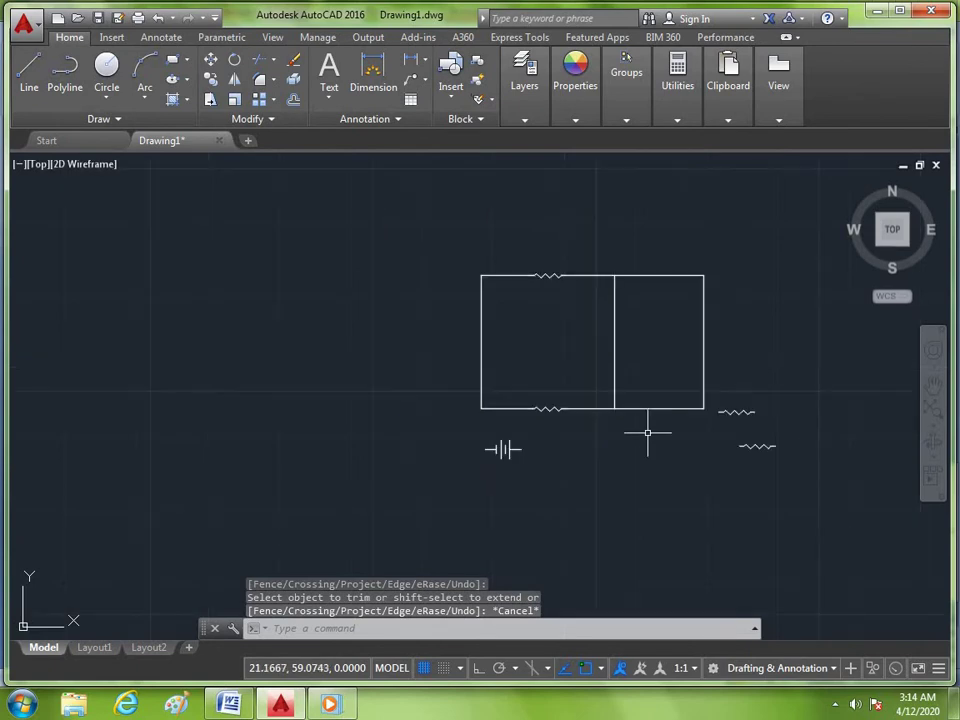
pyautogui.scroll(2, 766, 402)
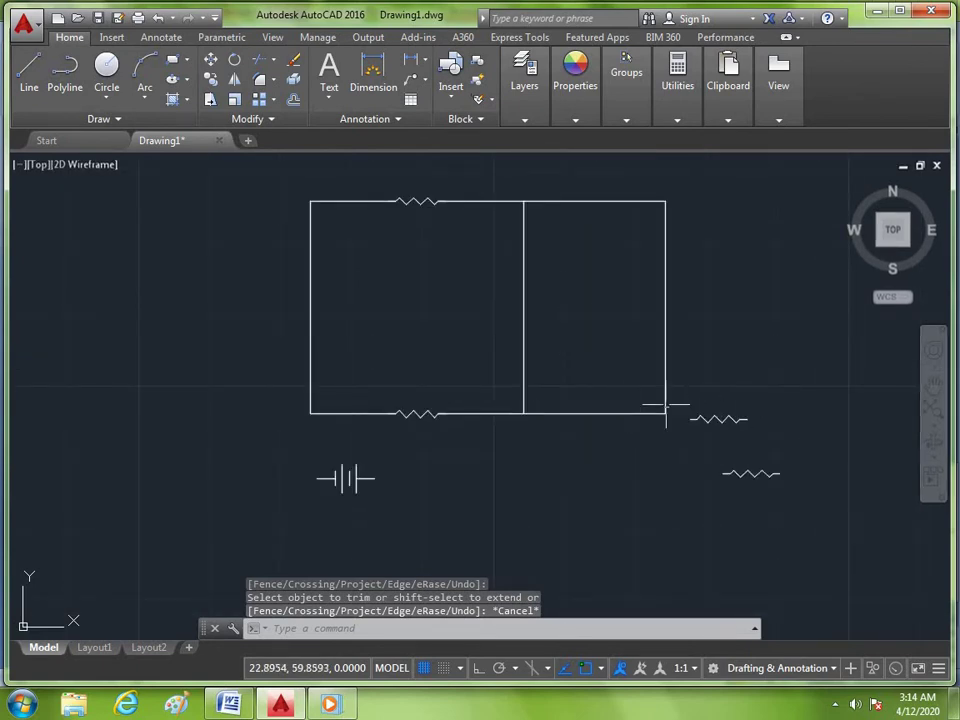
# - Rotate the upper spare resistor 90° about its right end
pyautogui.write('ro')
pyautogui.press('Return')
pyautogui.click(737, 419)
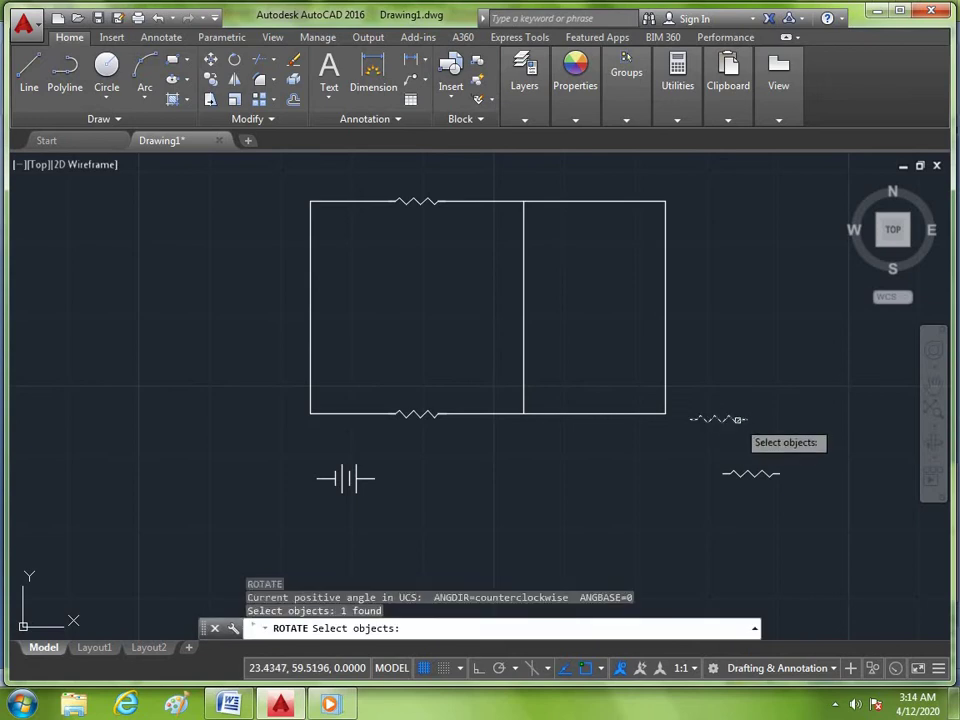
pyautogui.press('Return')
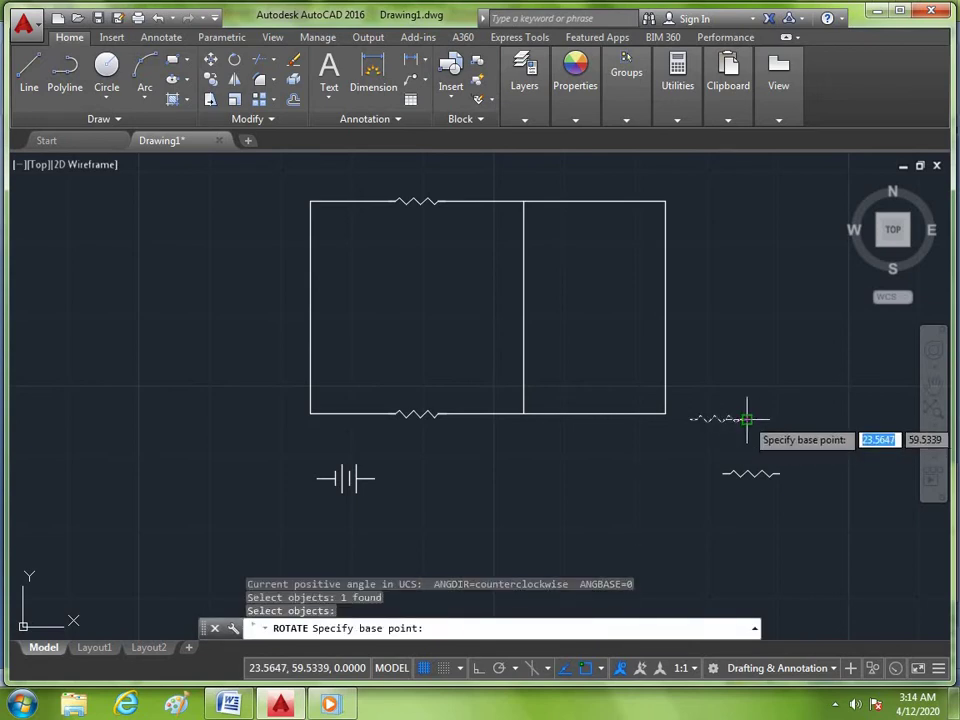
pyautogui.click(747, 419)
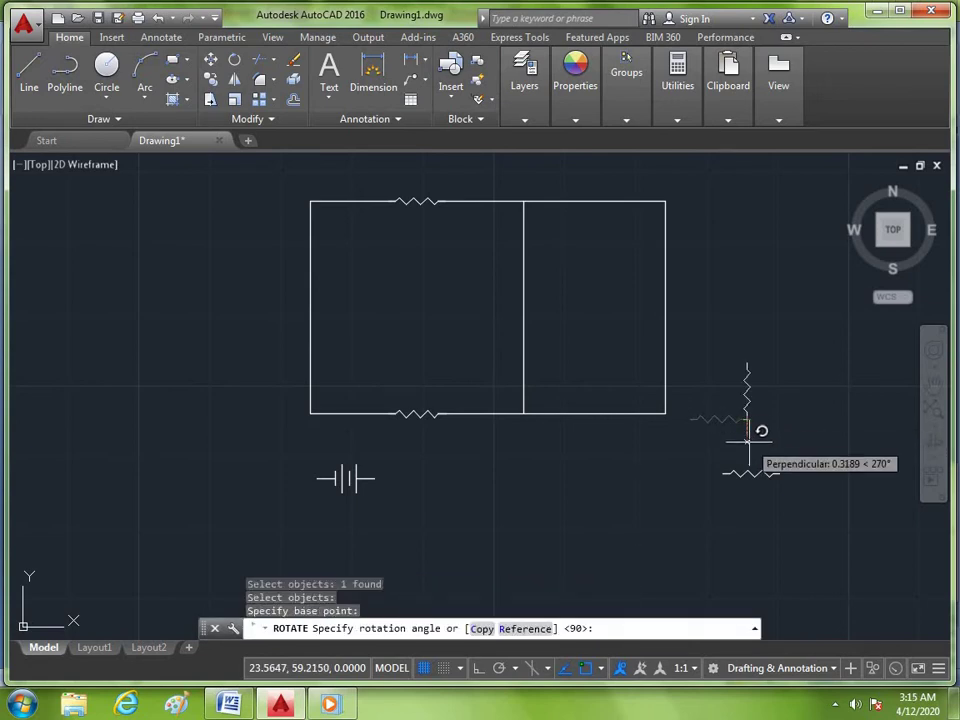
pyautogui.write('90')
pyautogui.press('Return')
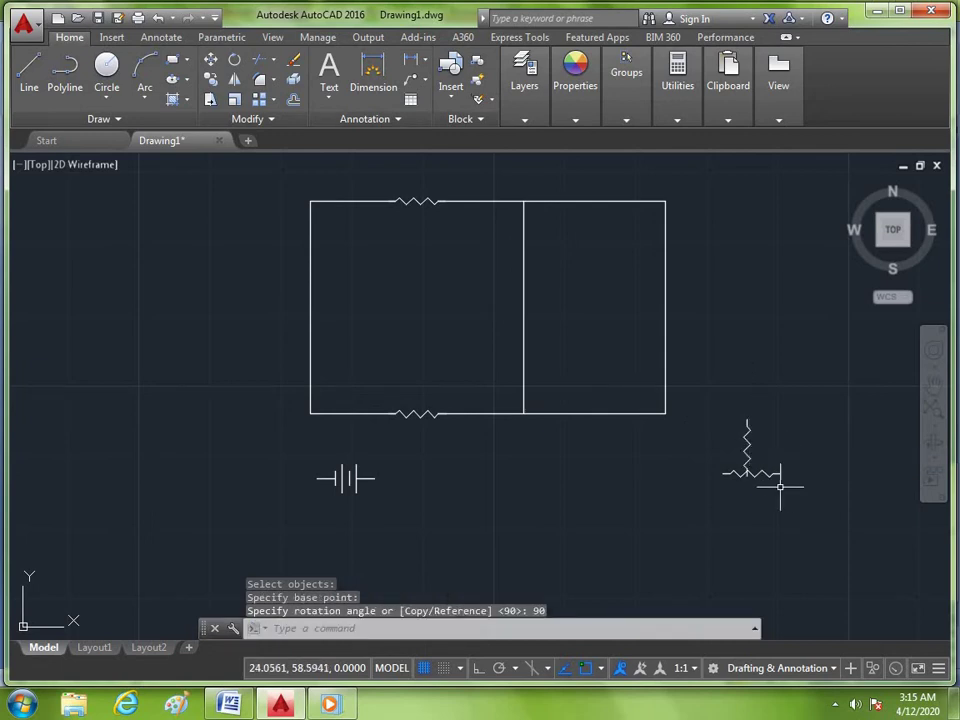
pyautogui.press('Escape')
# - Erase the horizontal spare resistor
pyautogui.press('Return')
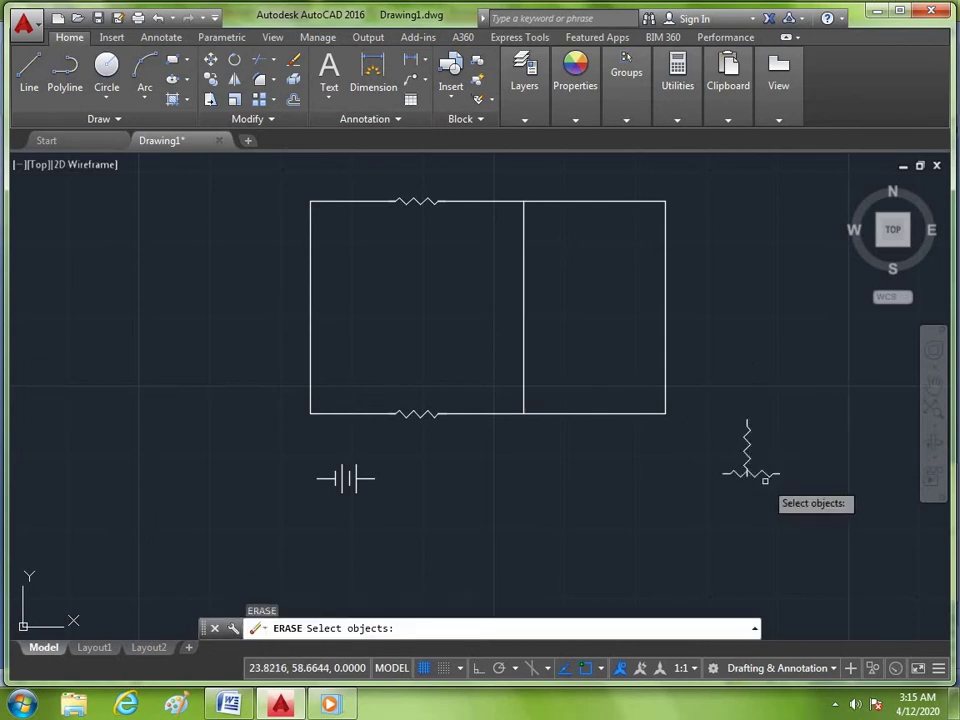
pyautogui.click(778, 465)
pyautogui.press('Escape')
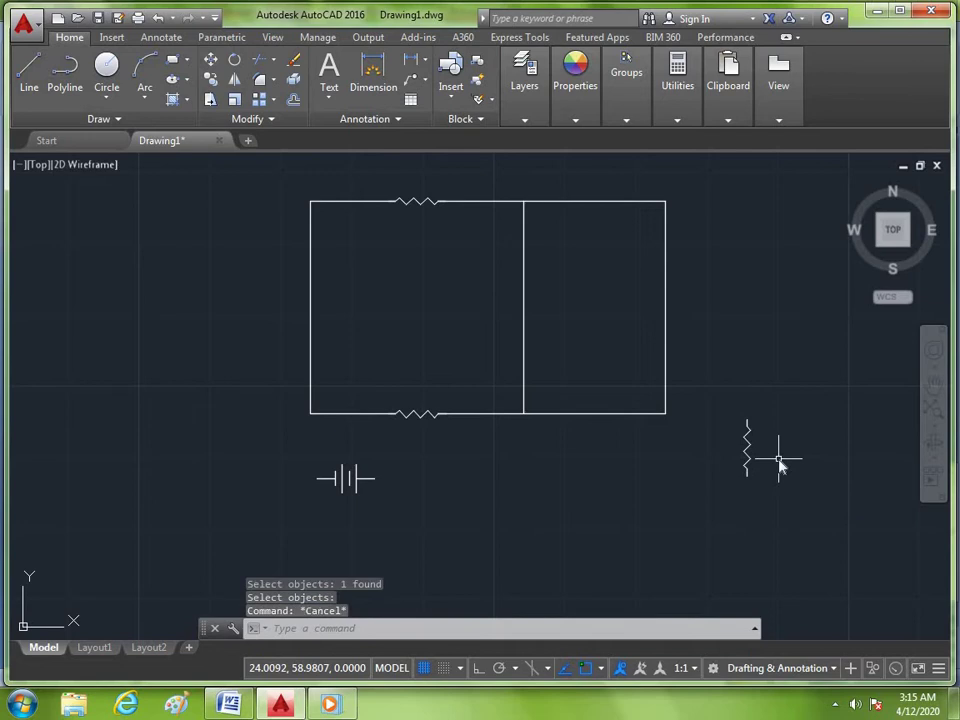
# - Duplicate the vertical resistor, placing the copy just to its right
pyautogui.write('cp')
pyautogui.press('Return')
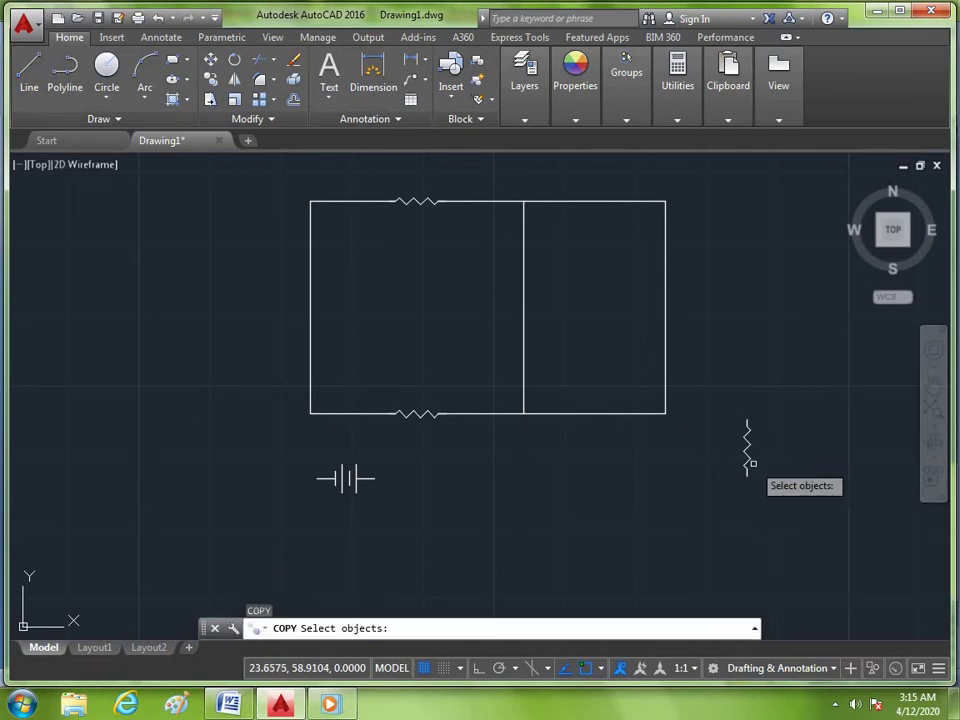
pyautogui.click(745, 462)
pyautogui.press('Return')
pyautogui.click(746, 422)
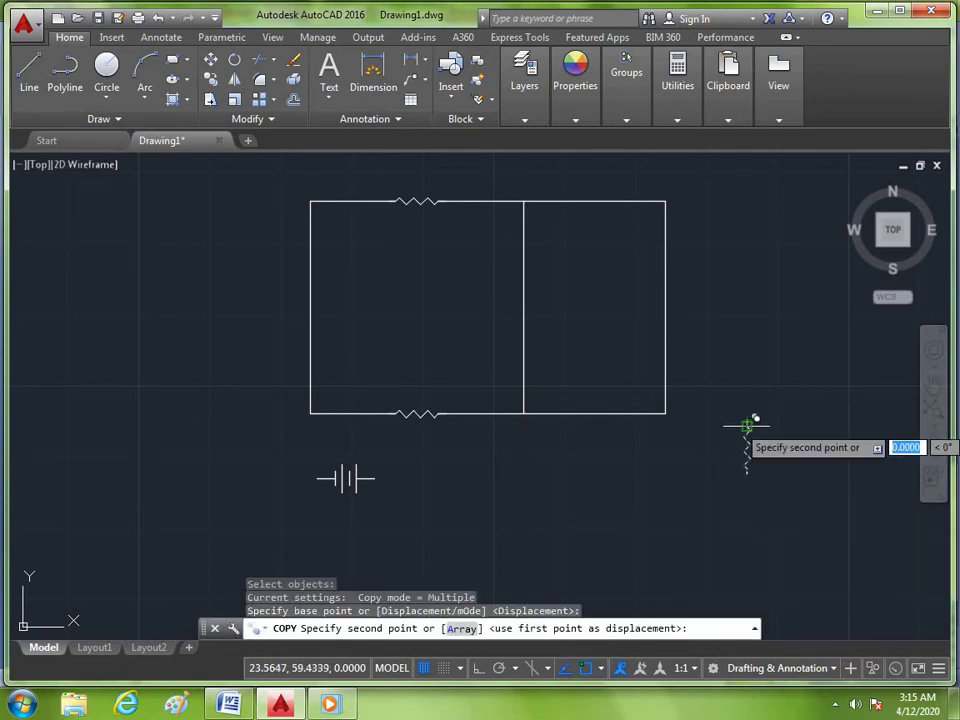
pyautogui.click(789, 422)
pyautogui.press('Escape')
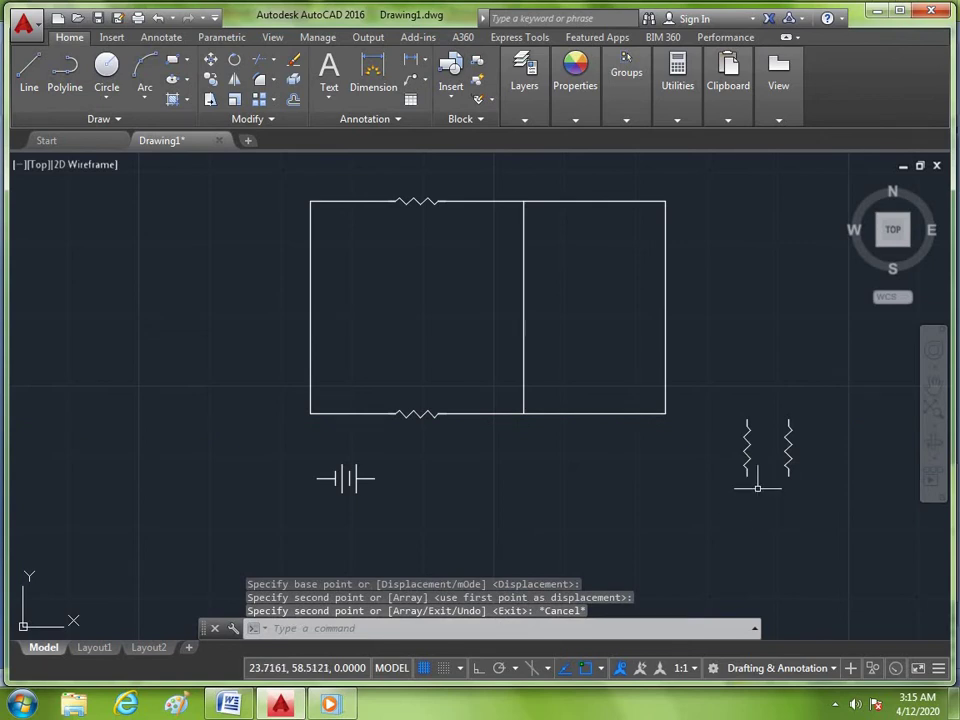
# - Move one vertical resistor onto the circuit's middle vertical wire
pyautogui.write('m')
pyautogui.press('Return')
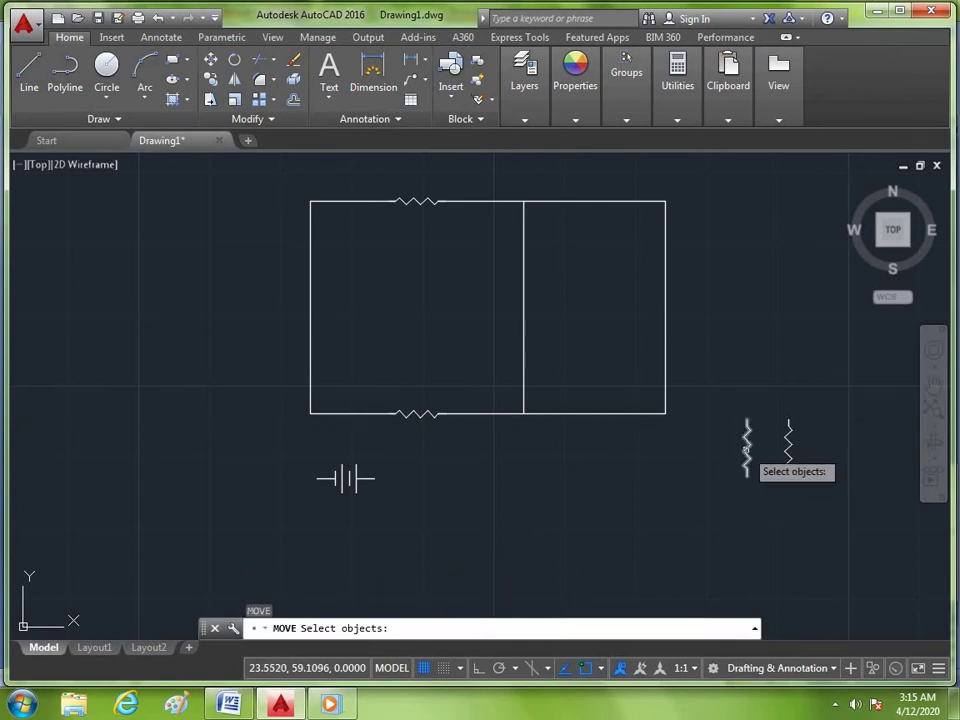
pyautogui.click(746, 452)
pyautogui.scroll(6, 740, 445)
pyautogui.press('Return')
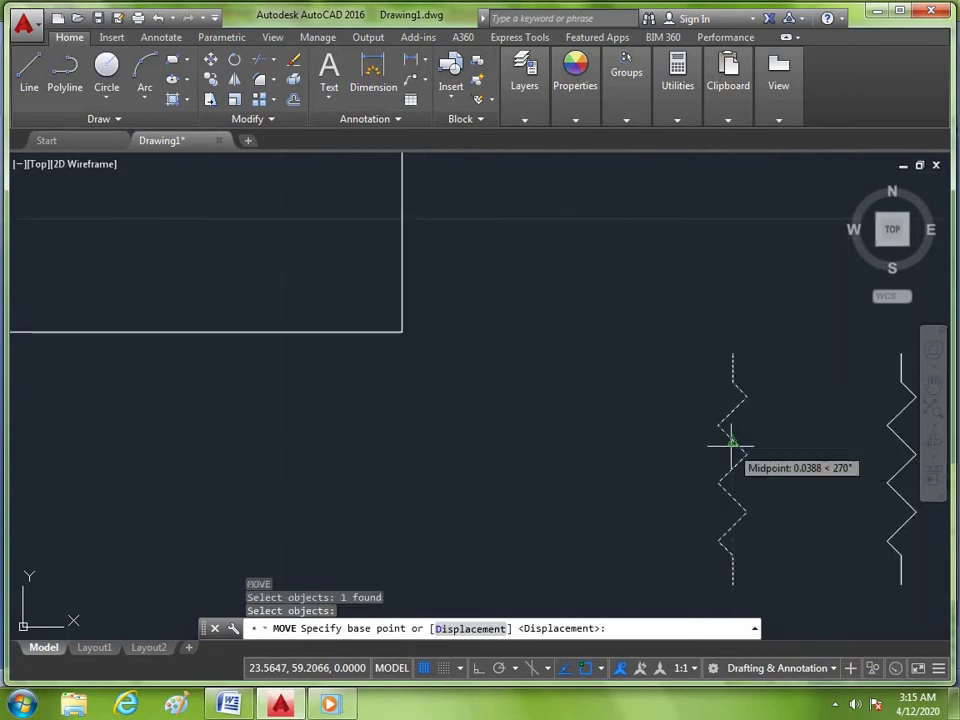
pyautogui.click(732, 441)
pyautogui.scroll(-3, 591, 479)
pyautogui.scroll(-2, 476, 336)
pyautogui.scroll(-1, 482, 334)
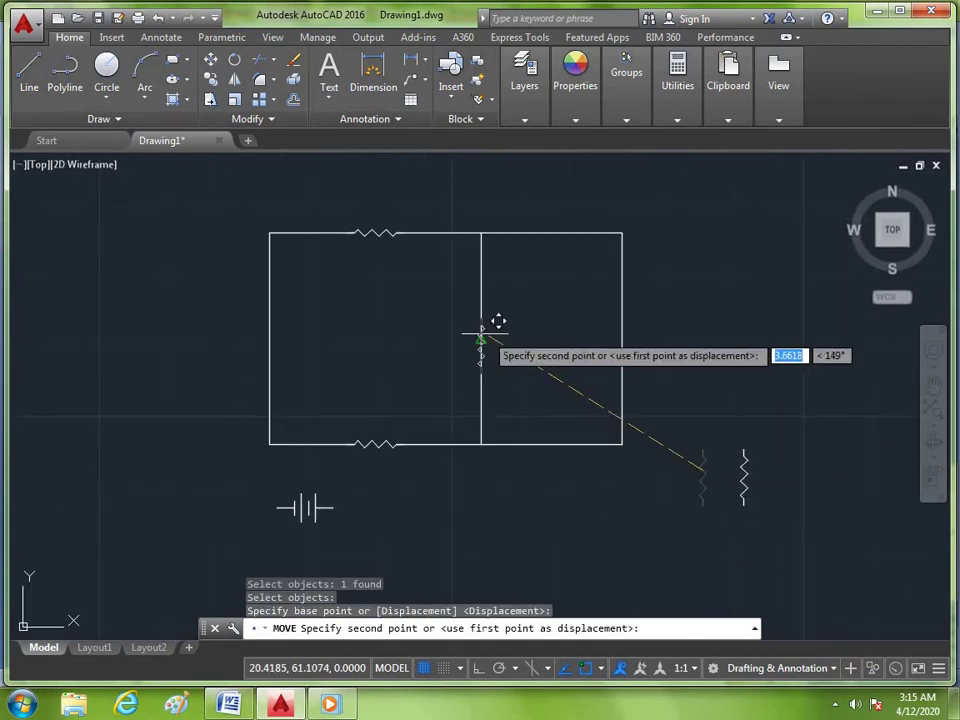
pyautogui.click(481, 338)
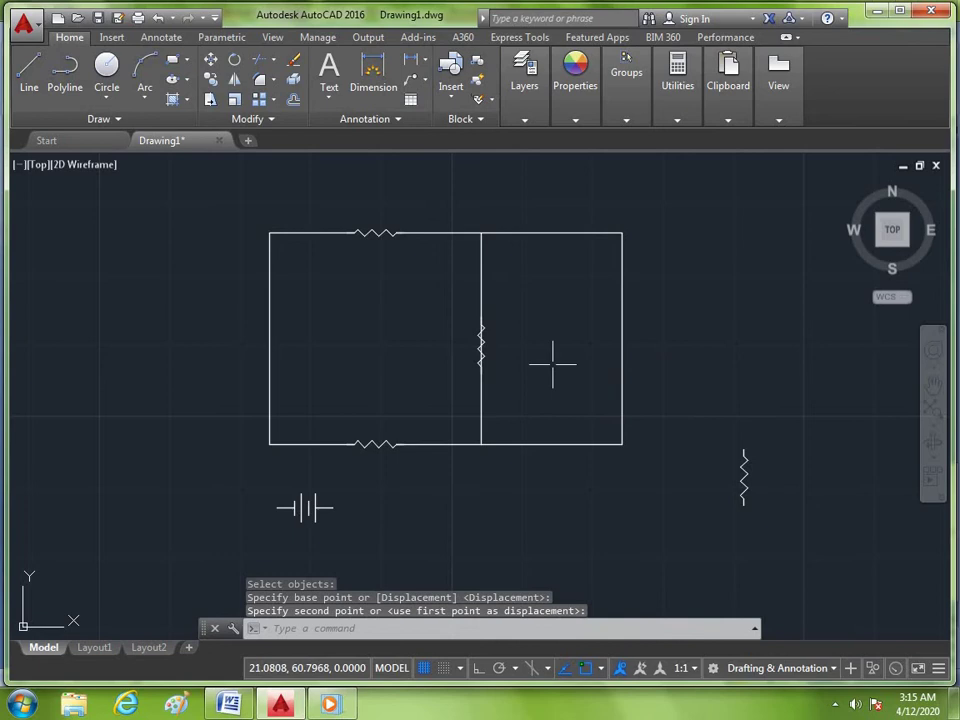
# - Move the remaining spare resistor onto the right vertical wire
pyautogui.press('Return')
pyautogui.click(745, 475)
pyautogui.press('Return')
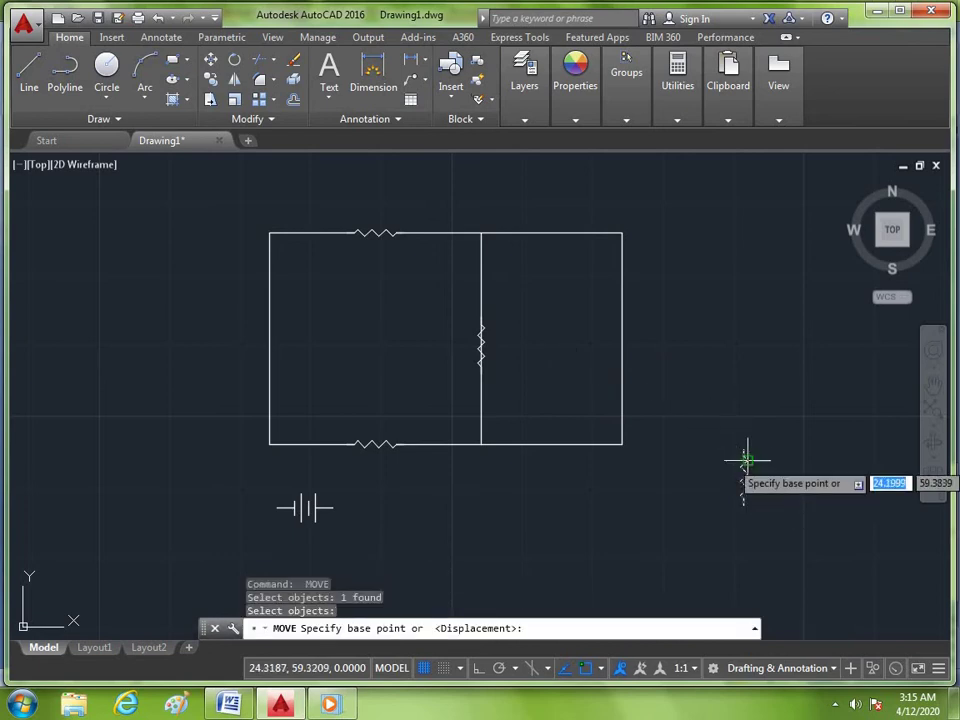
pyautogui.scroll(4, 747, 460)
pyautogui.click(729, 485)
pyautogui.scroll(-4, 574, 418)
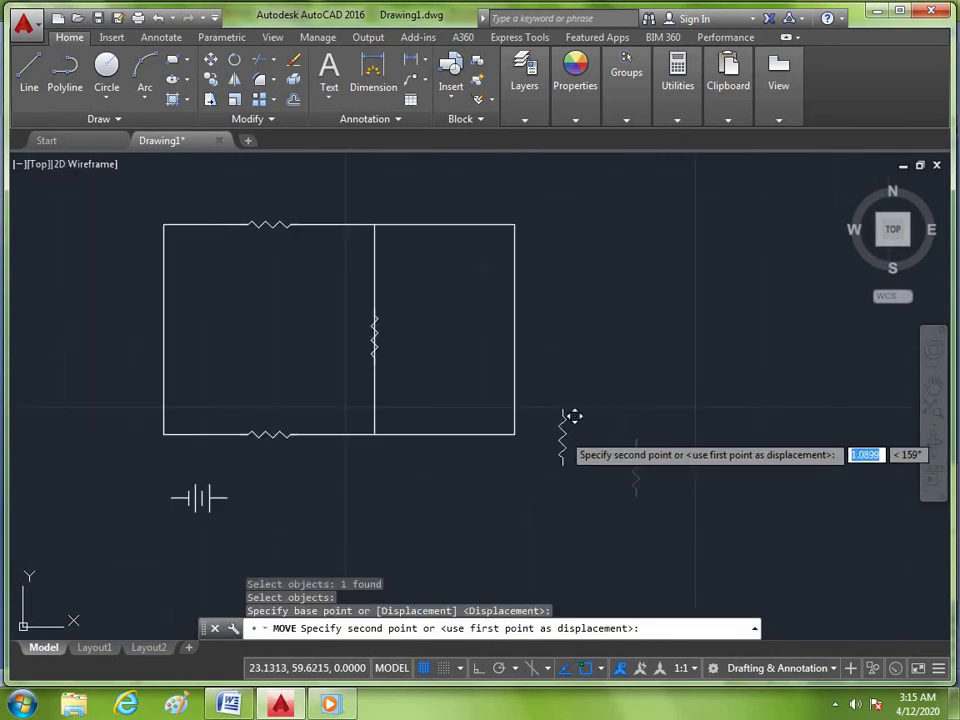
pyautogui.click(513, 328)
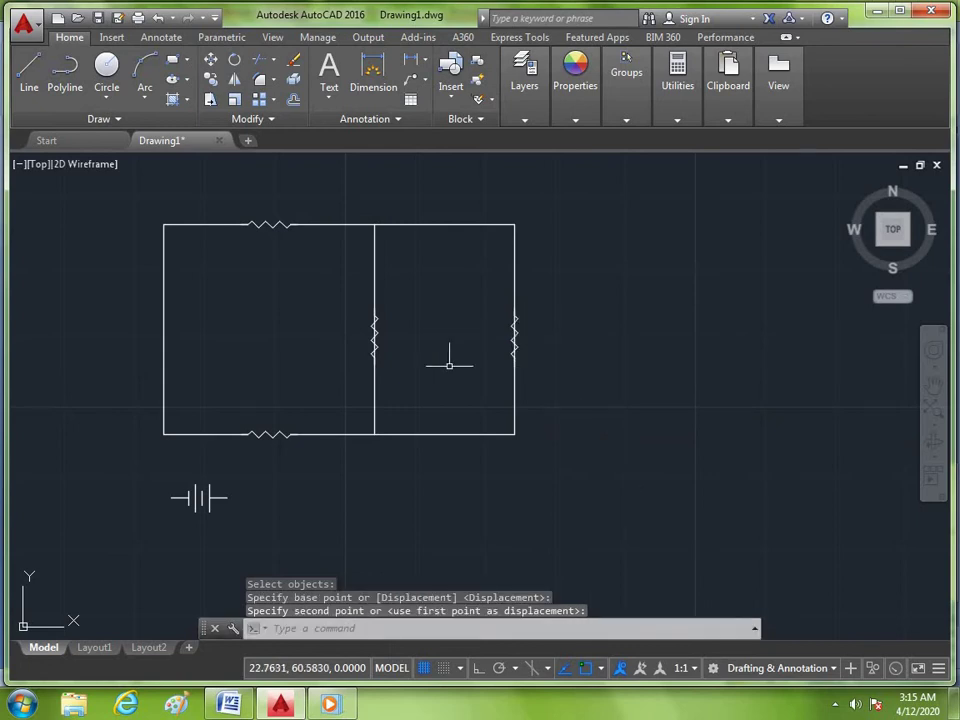
pyautogui.scroll(2, 332, 336)
pyautogui.scroll(2, 428, 310)
pyautogui.scroll(2, 430, 305)
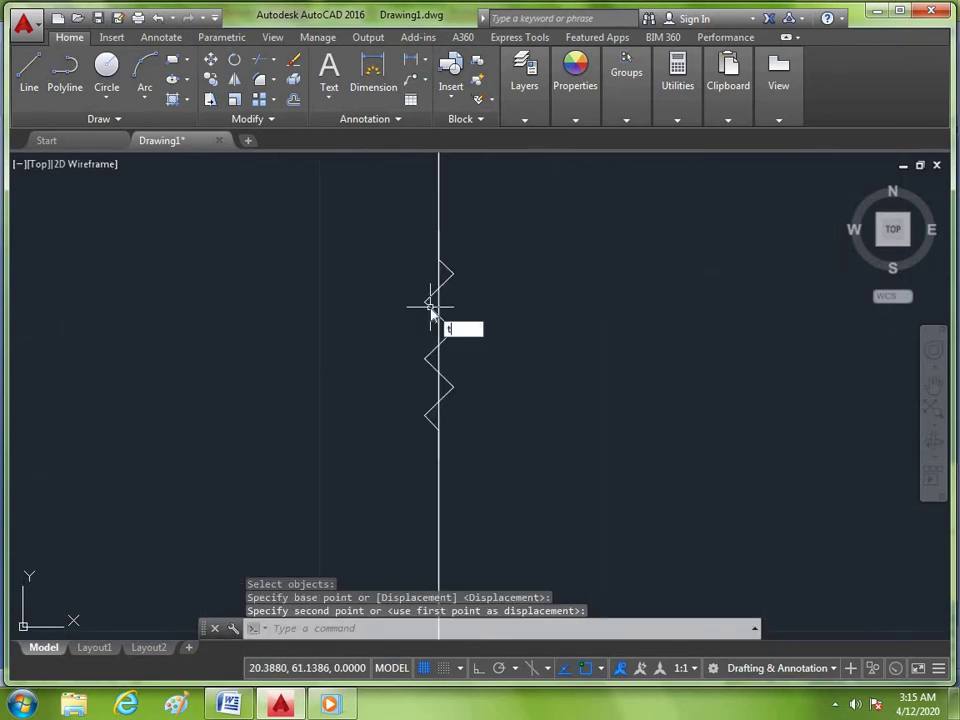
# - Trim and delete the wire pieces running through the middle resistor's zigzag
pyautogui.write('r')
pyautogui.press('Return')
pyautogui.press('Return')
pyautogui.click(440, 267)
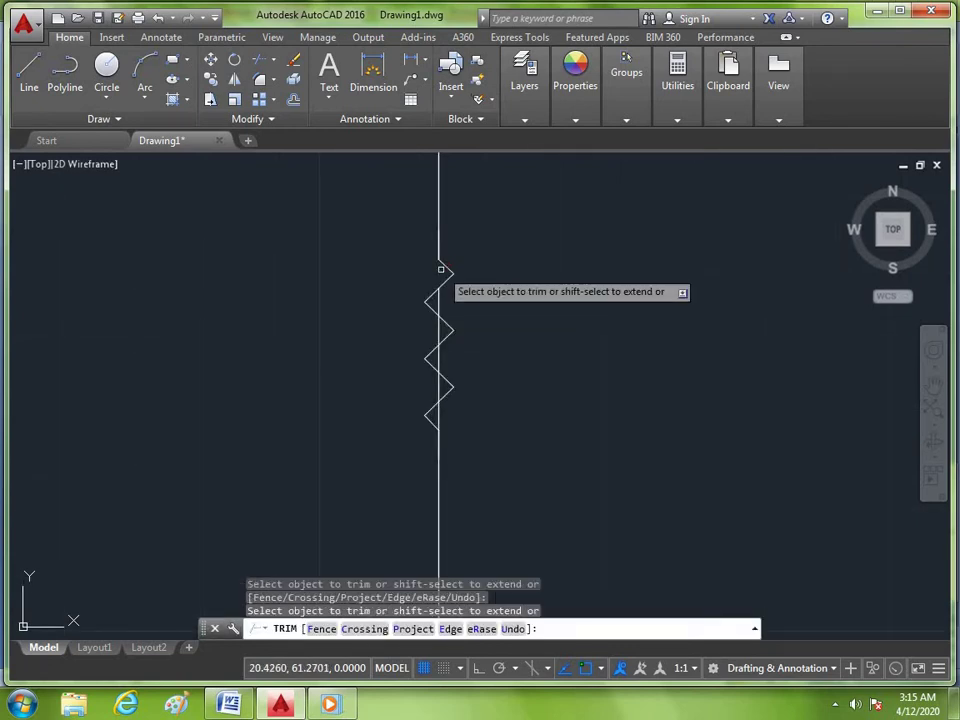
pyautogui.click(444, 318)
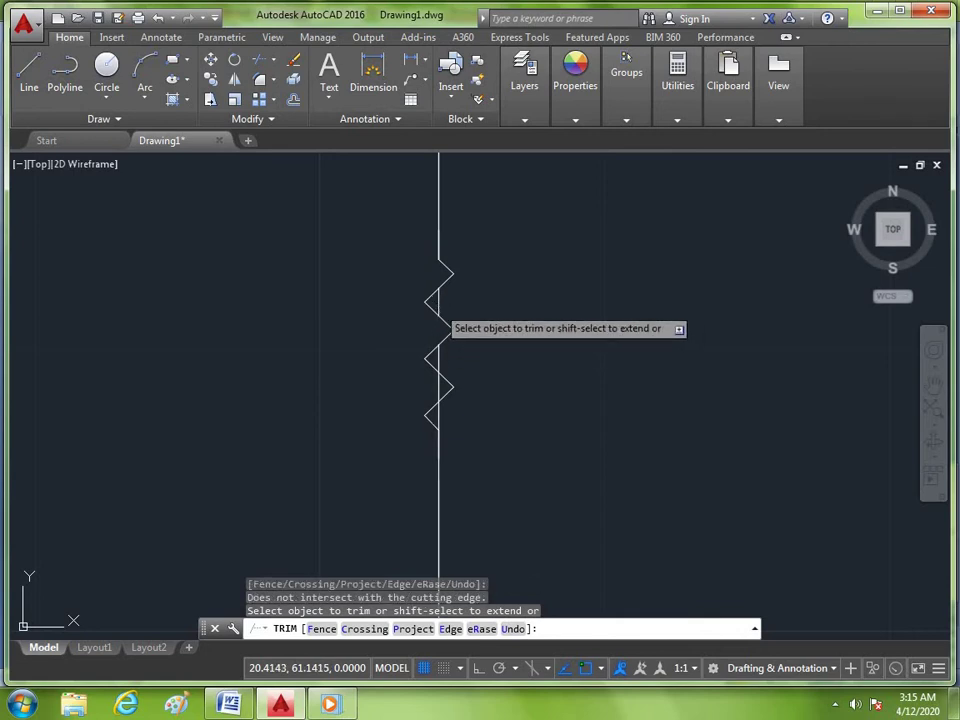
pyautogui.click(438, 355)
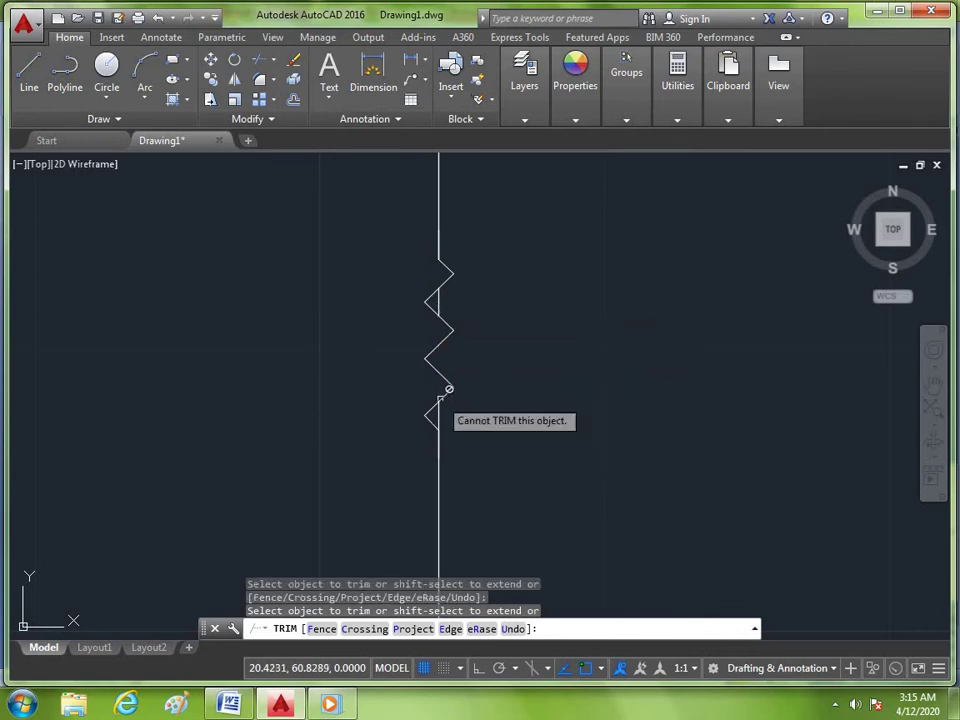
pyautogui.click(441, 408)
pyautogui.click(444, 400)
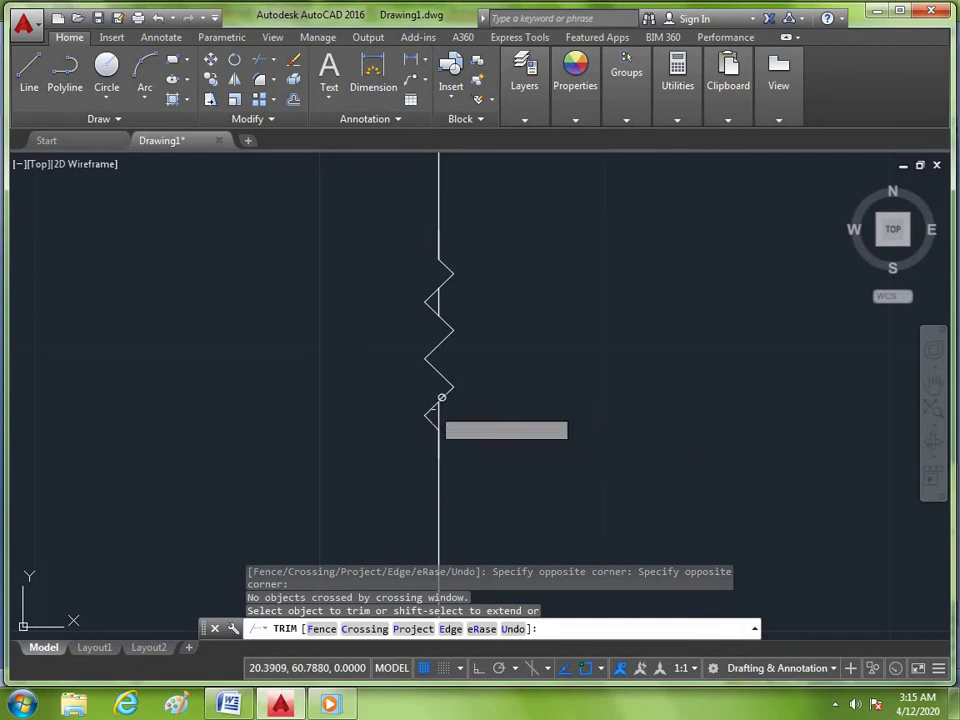
pyautogui.press('Escape')
pyautogui.write('e')
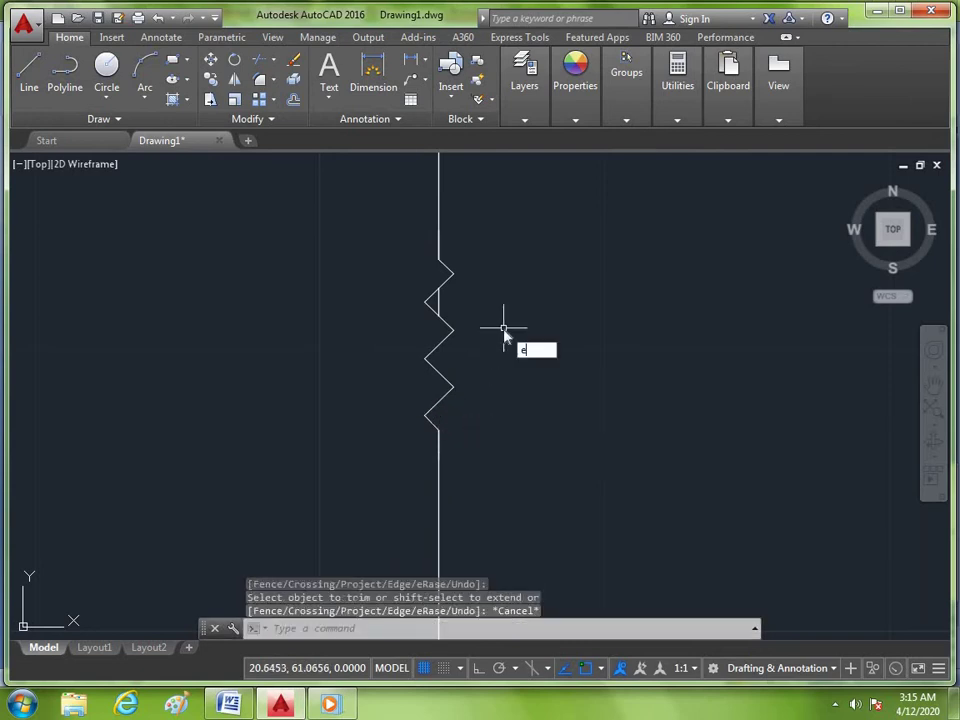
pyautogui.press('Return')
pyautogui.click(437, 305)
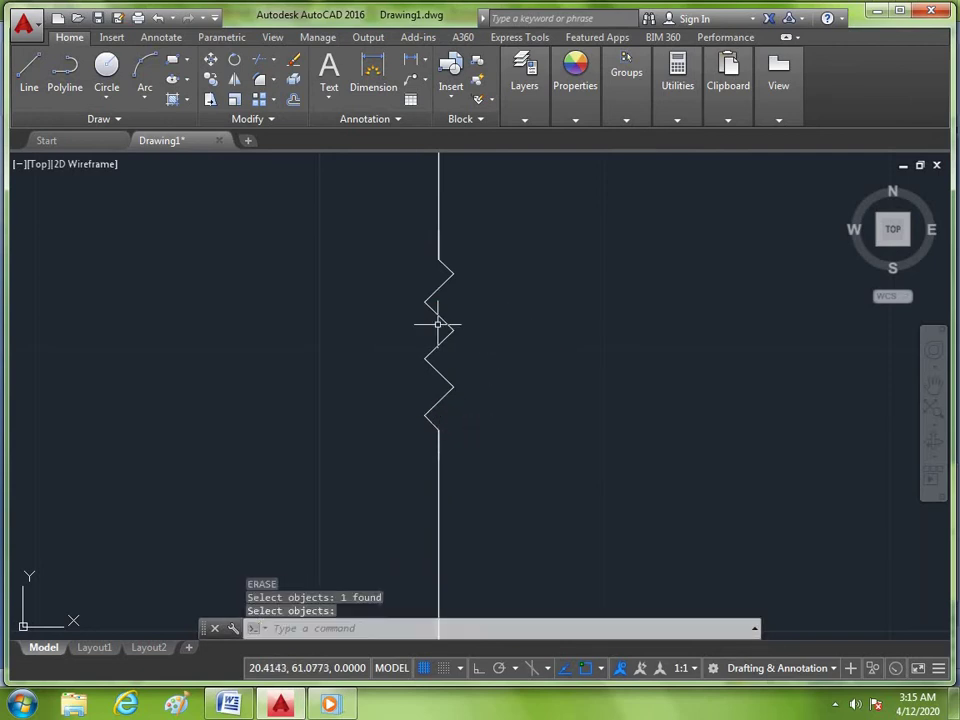
pyautogui.scroll(-4, 437, 323)
pyautogui.scroll(6, 650, 308)
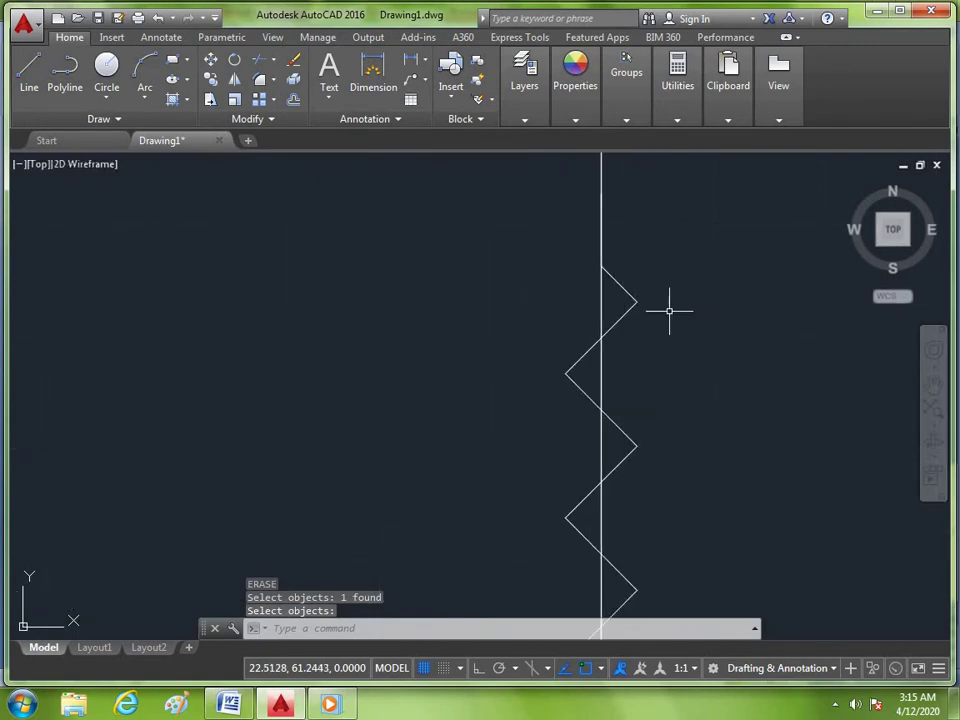
pyautogui.write('tr')
# - Trim the top, middle and bottom wire pieces inside the right resistor
pyautogui.press('Return')
pyautogui.press('Return')
pyautogui.click(600, 306)
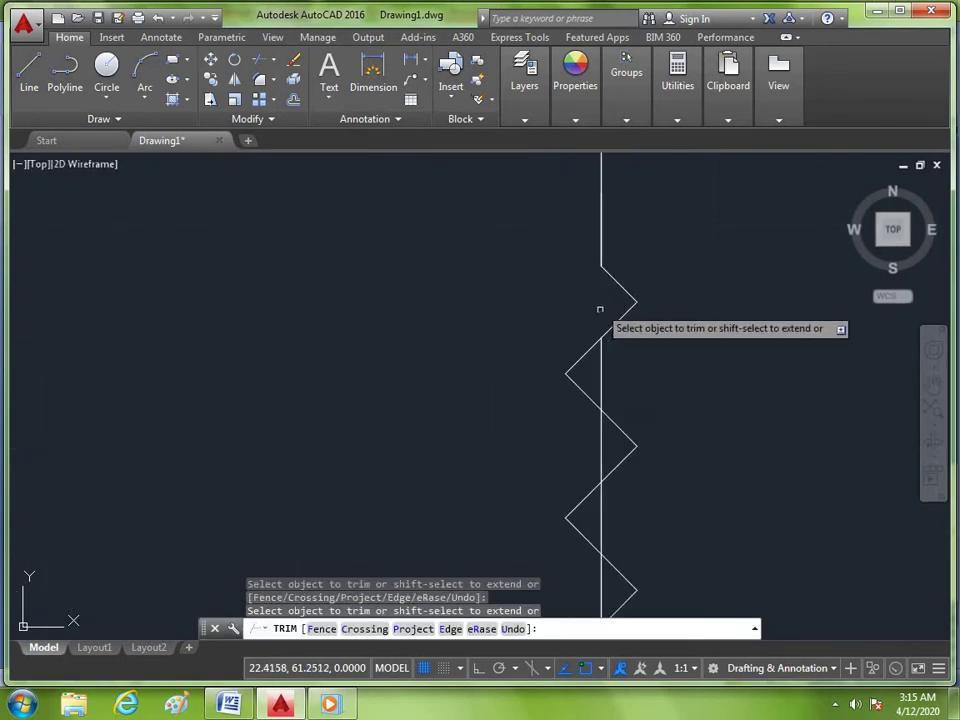
pyautogui.click(602, 432)
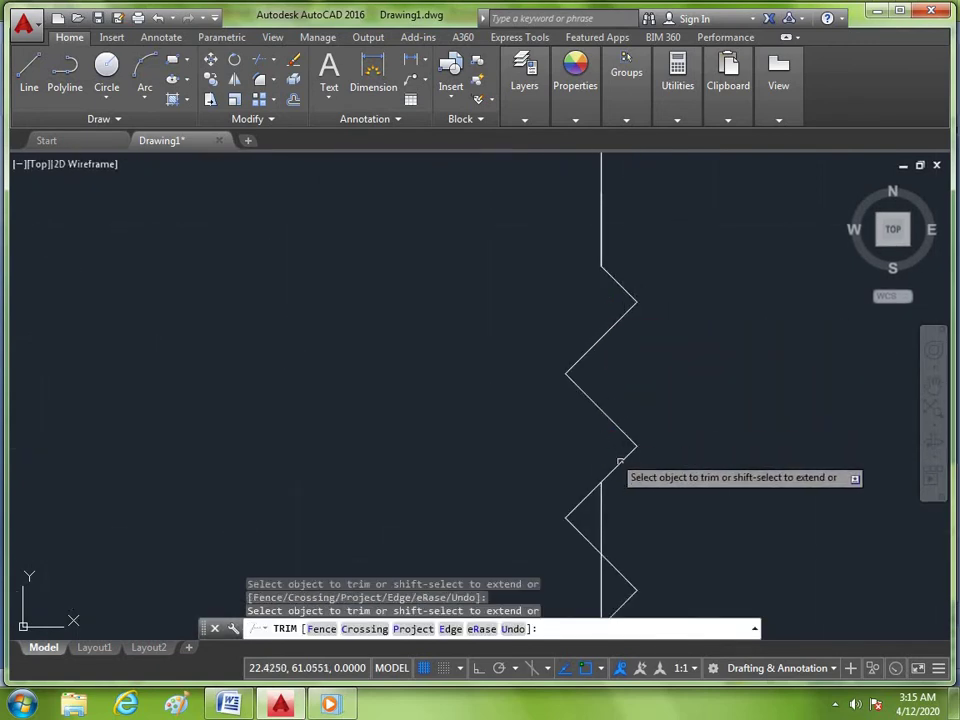
pyautogui.click(600, 514)
pyautogui.scroll(-7, 655, 370)
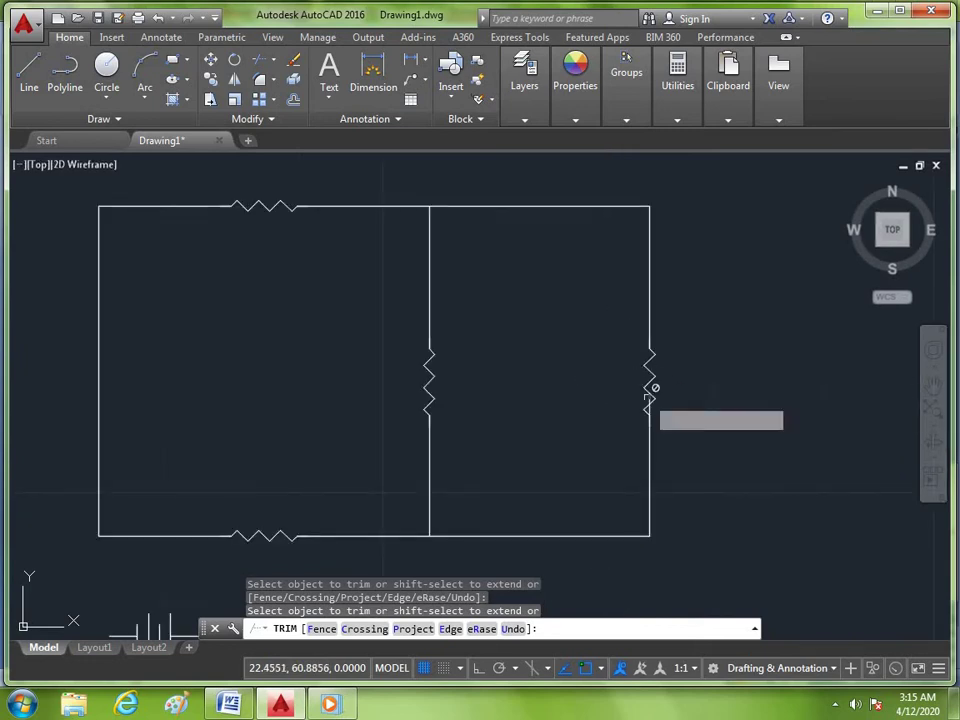
pyautogui.scroll(3, 649, 403)
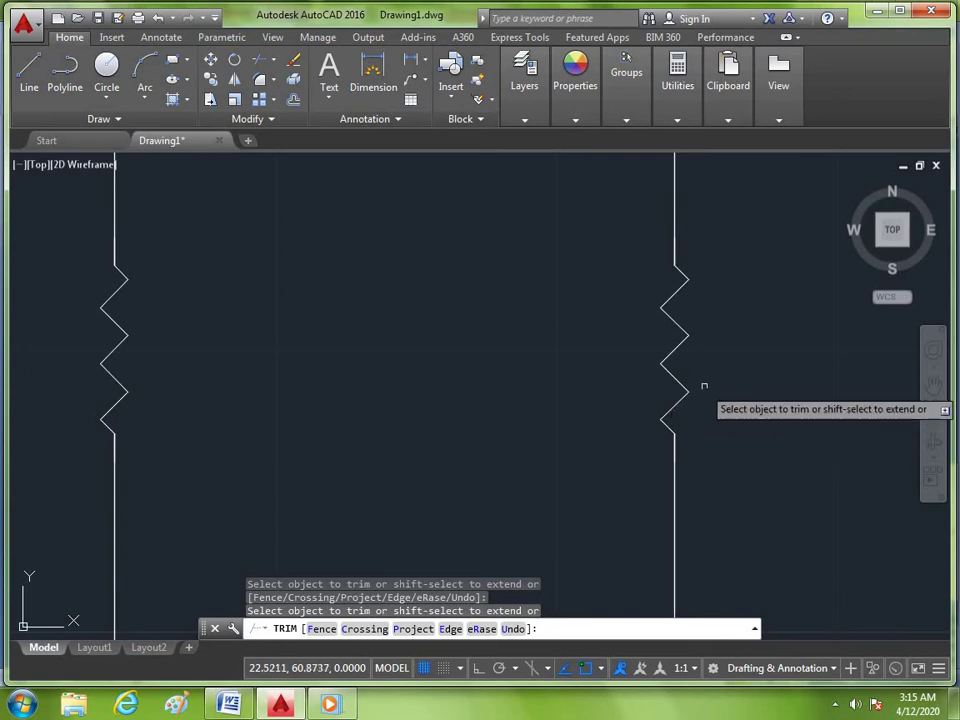
pyautogui.scroll(-6, 776, 393)
pyautogui.press('Escape')
pyautogui.scroll(2, 383, 536)
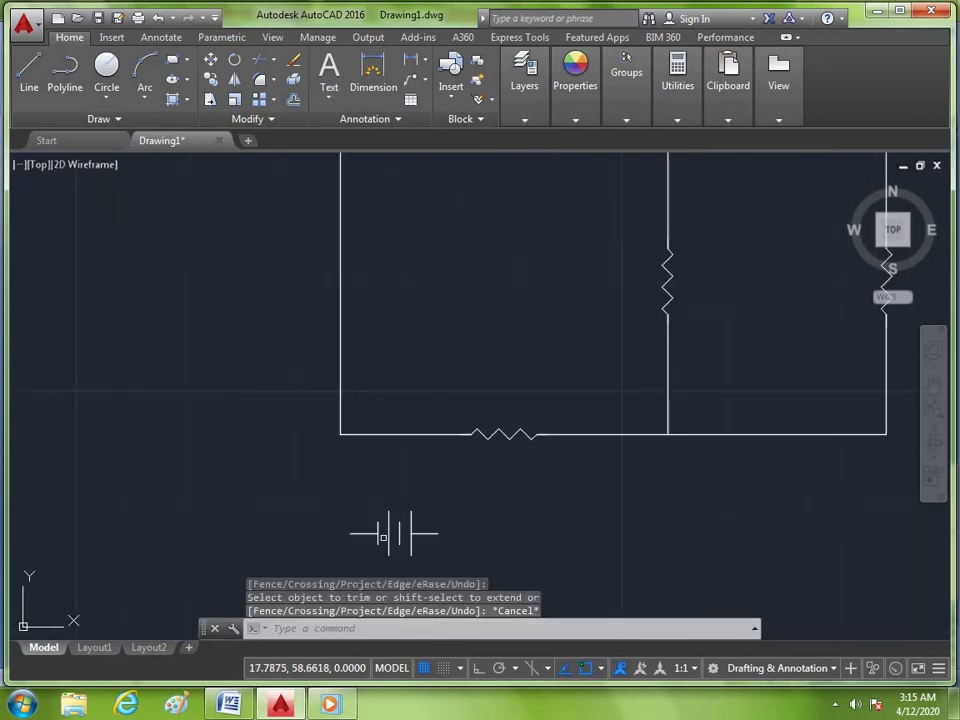
# - Rotate the battery symbol 90 degrees so it stands upright
pyautogui.write('o')
pyautogui.press('Return')
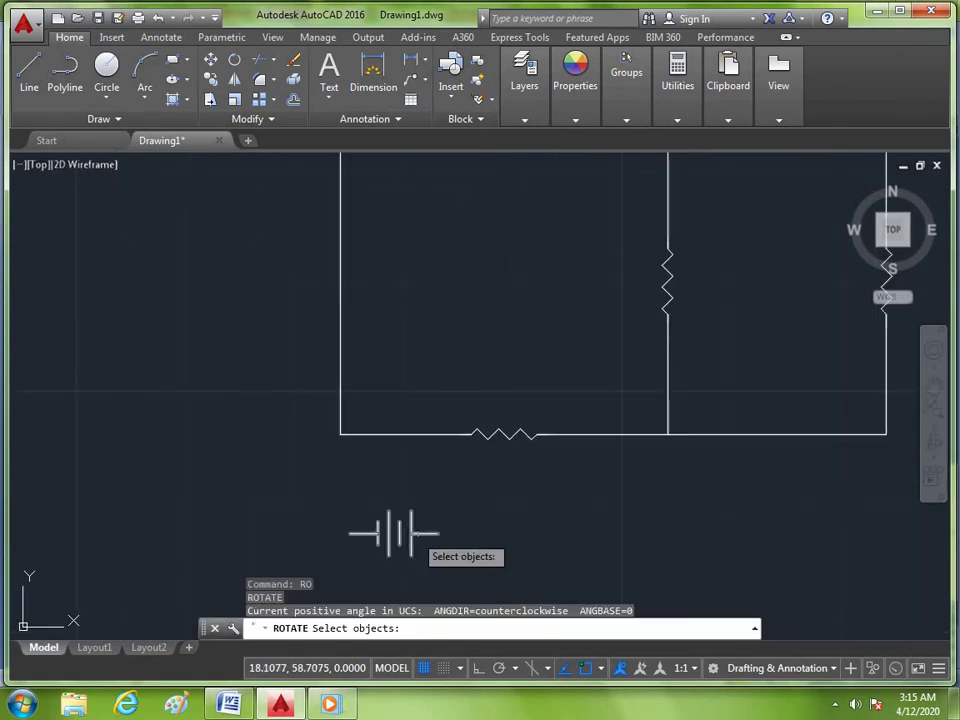
pyautogui.click(411, 545)
pyautogui.press('Return')
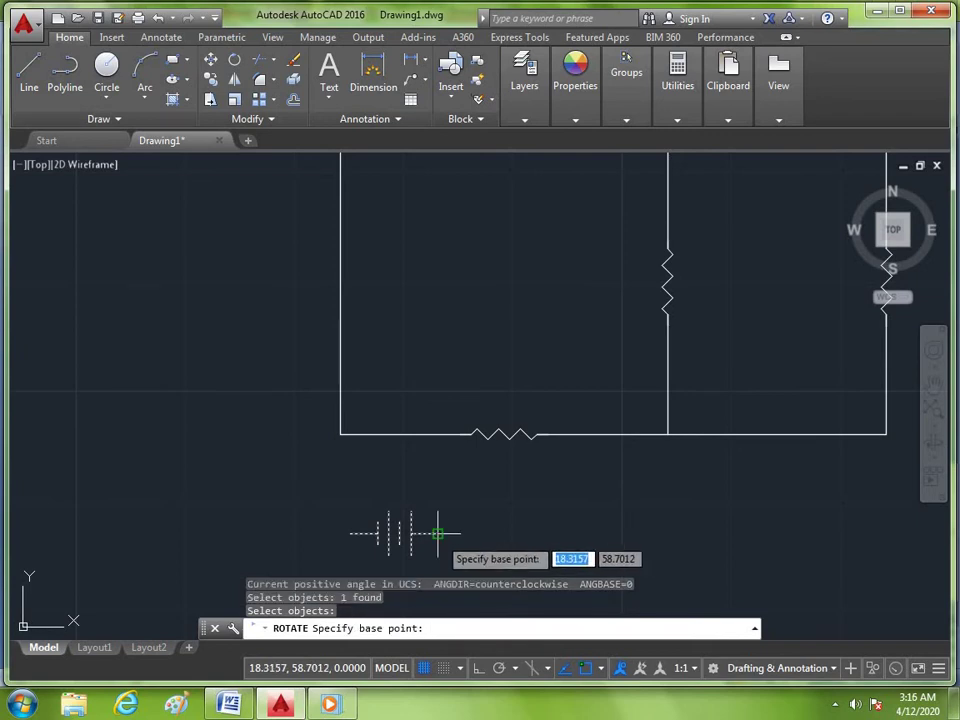
pyautogui.click(437, 533)
pyautogui.write('90')
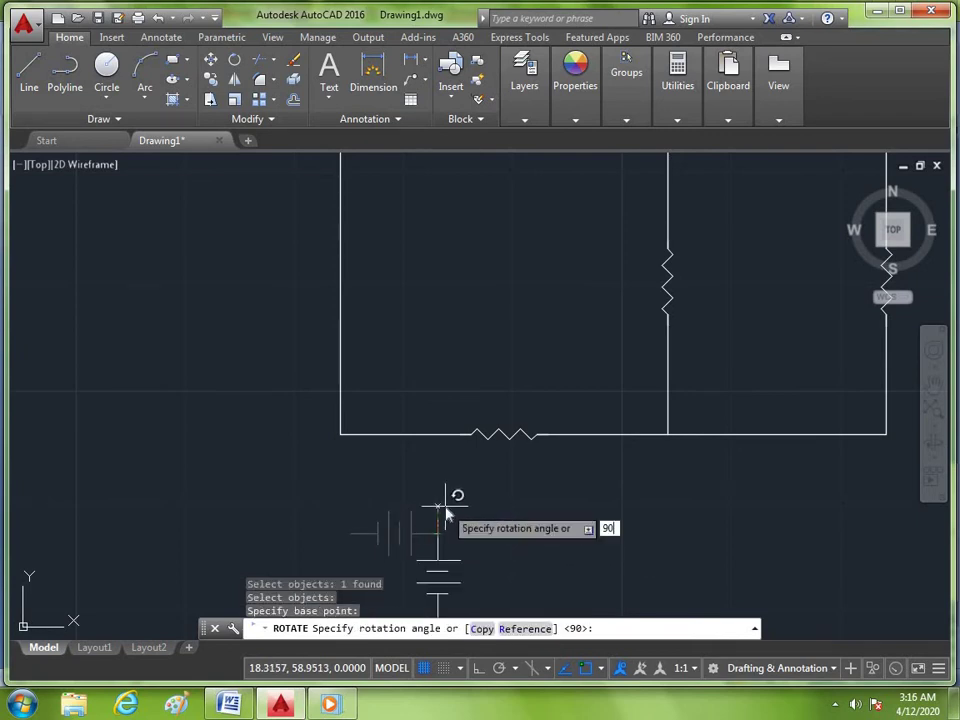
pyautogui.press('Return')
pyautogui.scroll(-4, 460, 492)
pyautogui.scroll(4, 464, 488)
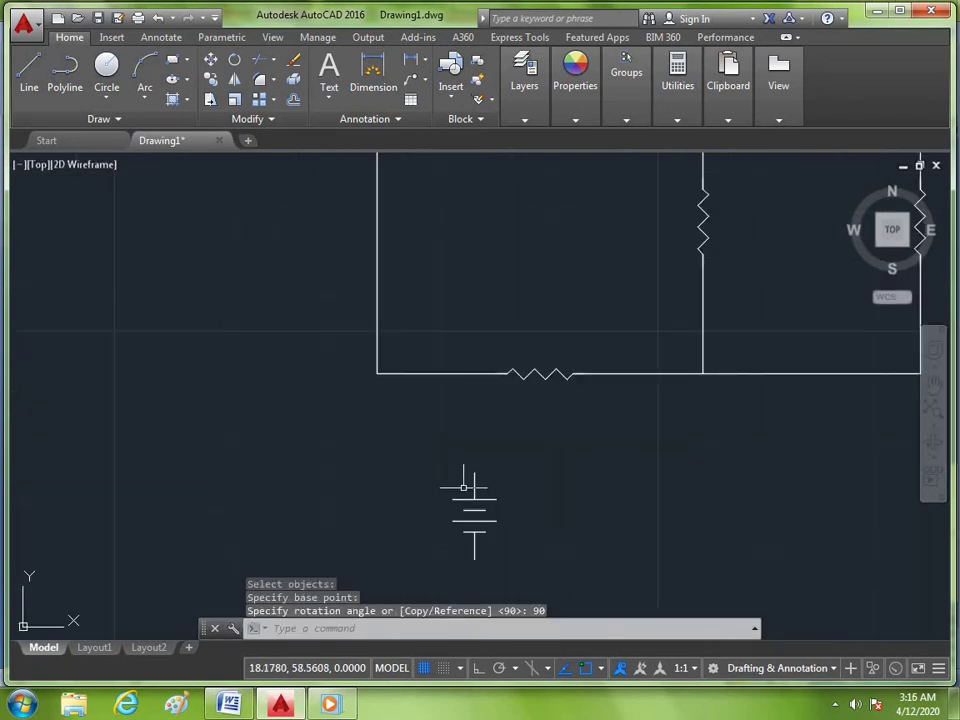
pyautogui.write('m')
# - Move the battery onto the circuit's left vertical wire
pyautogui.press('Return')
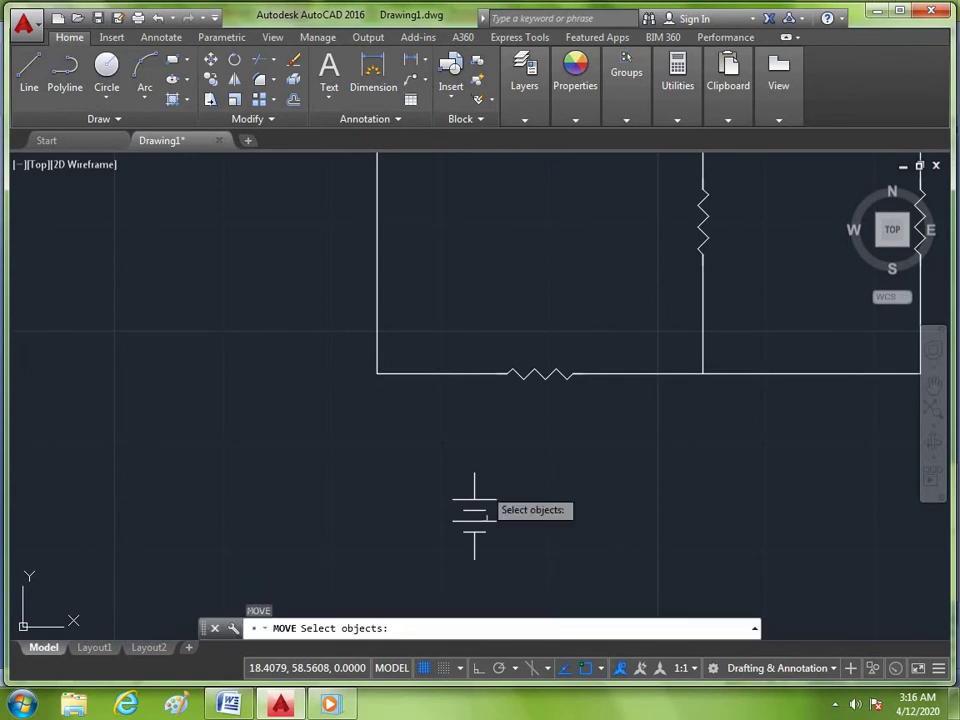
pyautogui.click(472, 516)
pyautogui.press('Return')
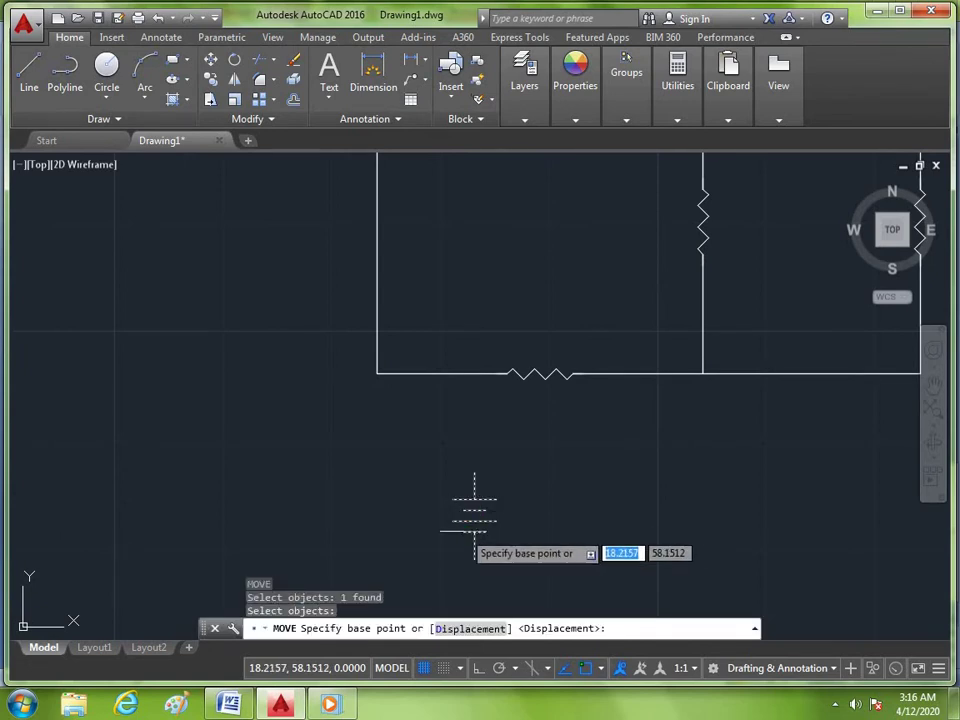
pyautogui.click(474, 514)
pyautogui.scroll(-5, 475, 438)
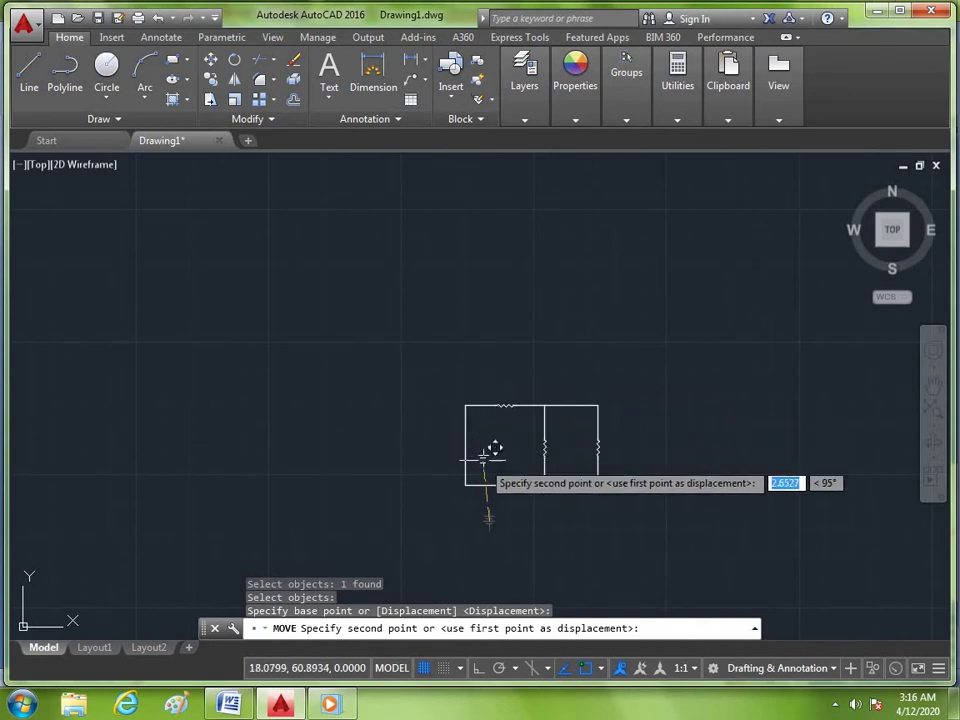
pyautogui.click(456, 431)
pyautogui.scroll(5, 456, 431)
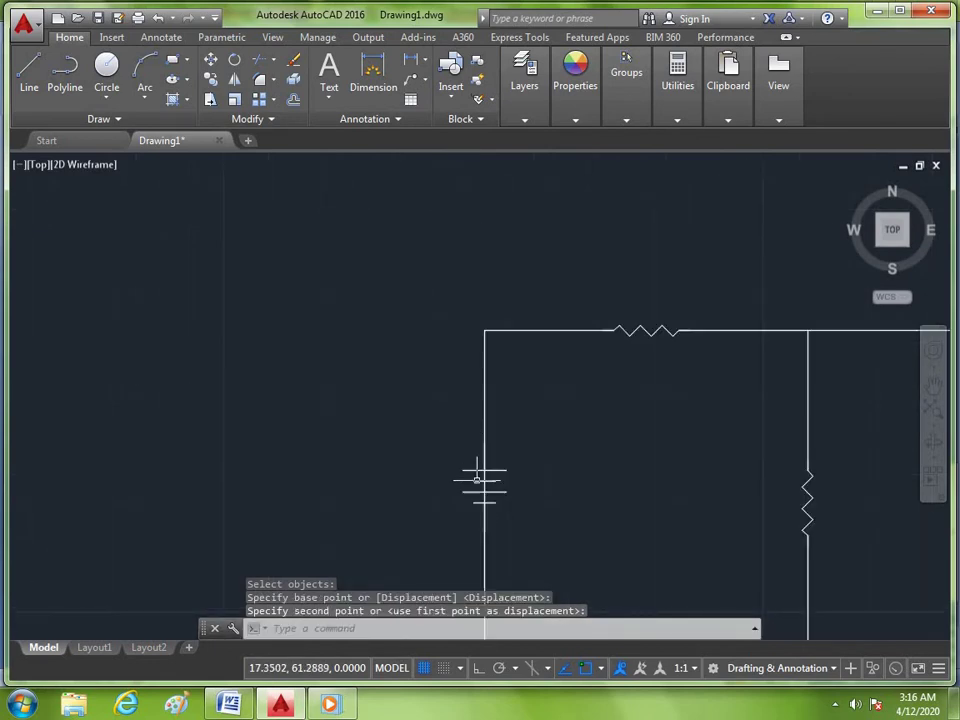
pyautogui.scroll(4, 443, 398)
pyautogui.scroll(2, 470, 420)
pyautogui.scroll(2, 479, 436)
# - Trim the wire segments running between the battery's plates
pyautogui.write('tr')
pyautogui.press('Return')
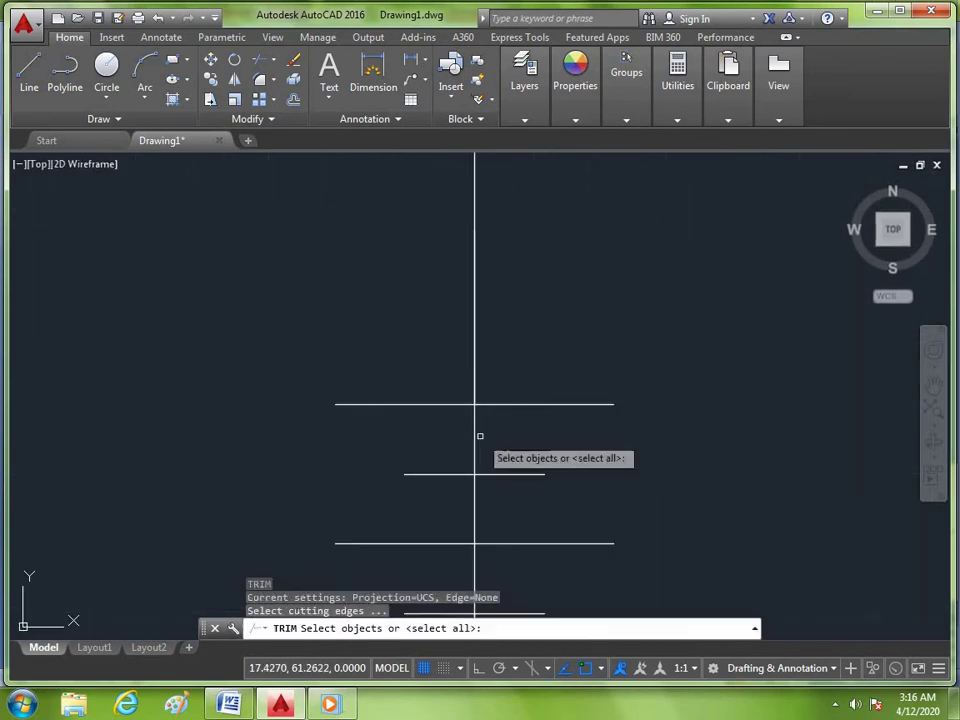
pyautogui.press('Return')
pyautogui.click(474, 440)
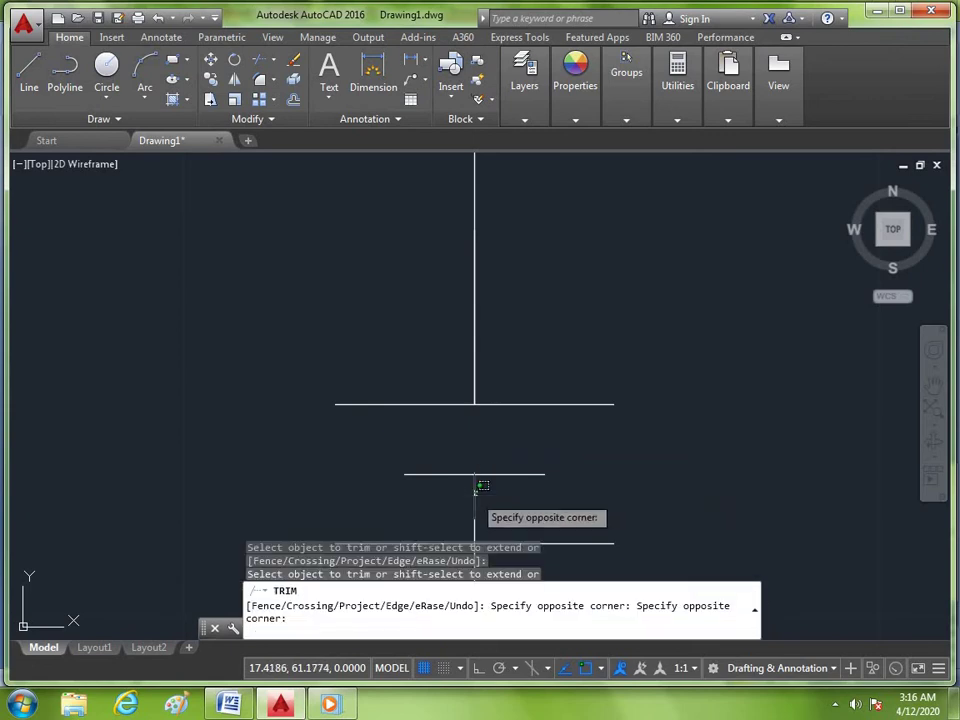
pyautogui.click(482, 486)
pyautogui.scroll(-4, 489, 415)
pyautogui.scroll(3, 493, 405)
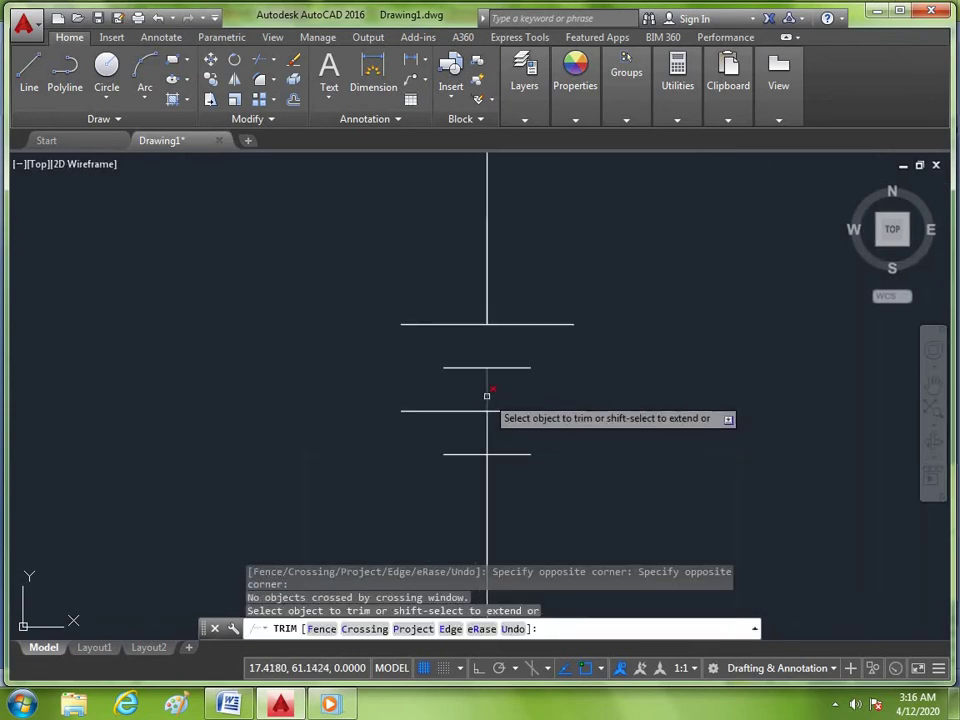
pyautogui.click(489, 391)
pyautogui.scroll(-4, 430, 421)
pyautogui.scroll(-4, 390, 305)
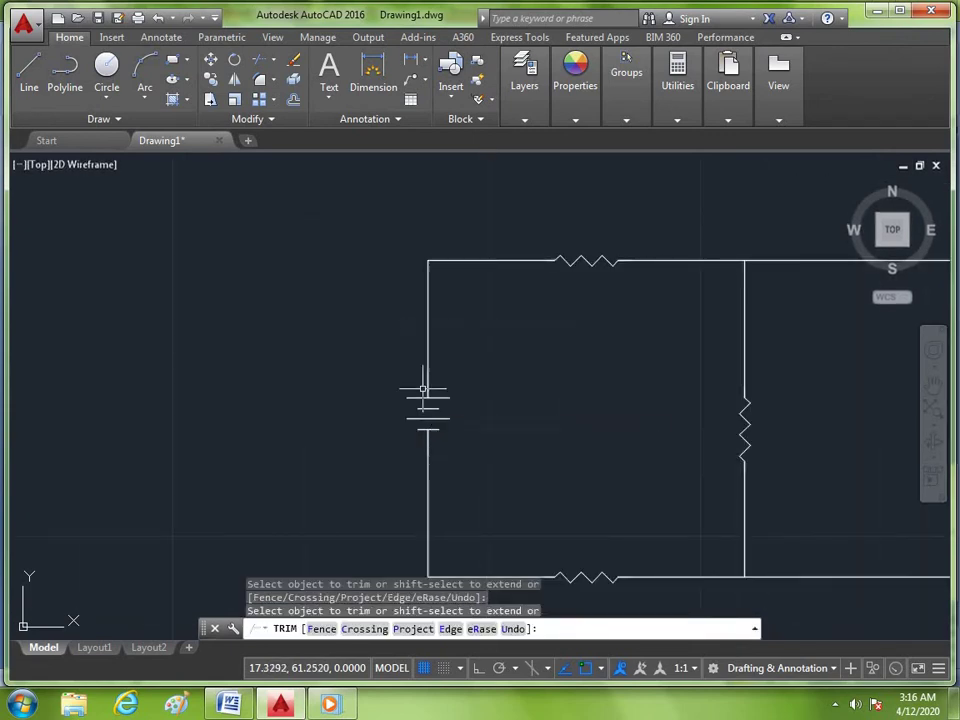
pyautogui.press('Escape')
pyautogui.scroll(2, 512, 288)
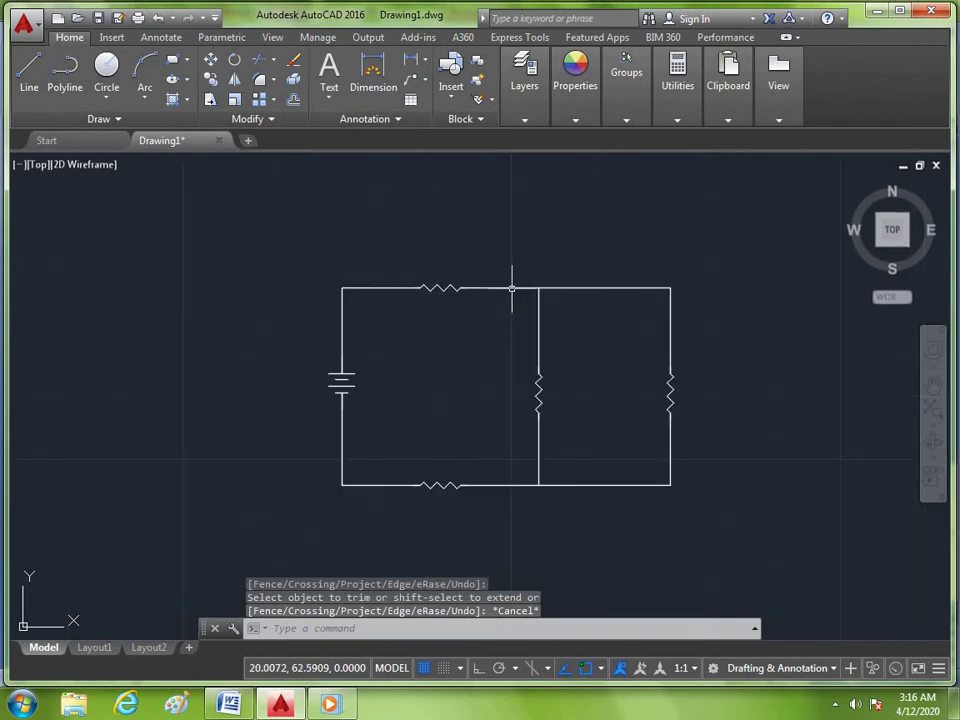
pyautogui.scroll(2, 512, 285)
pyautogui.scroll(-2, 520, 280)
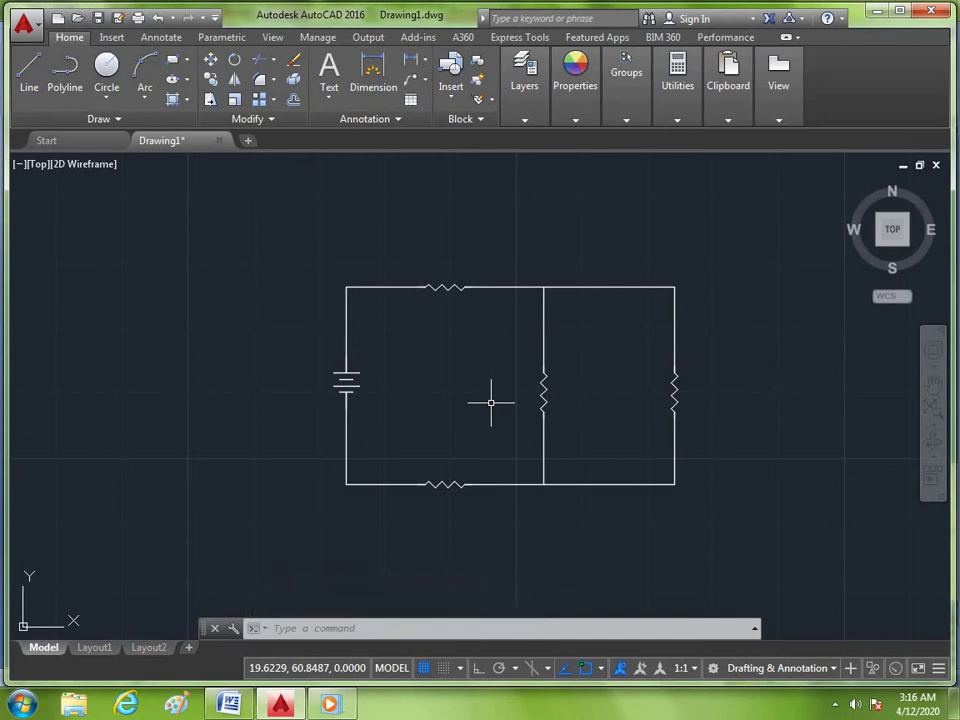
pyautogui.write('t')
# - Add a multiline text label 'R1=50Ω' above the top resistor, using the ohm symbol
pyautogui.press('Return')
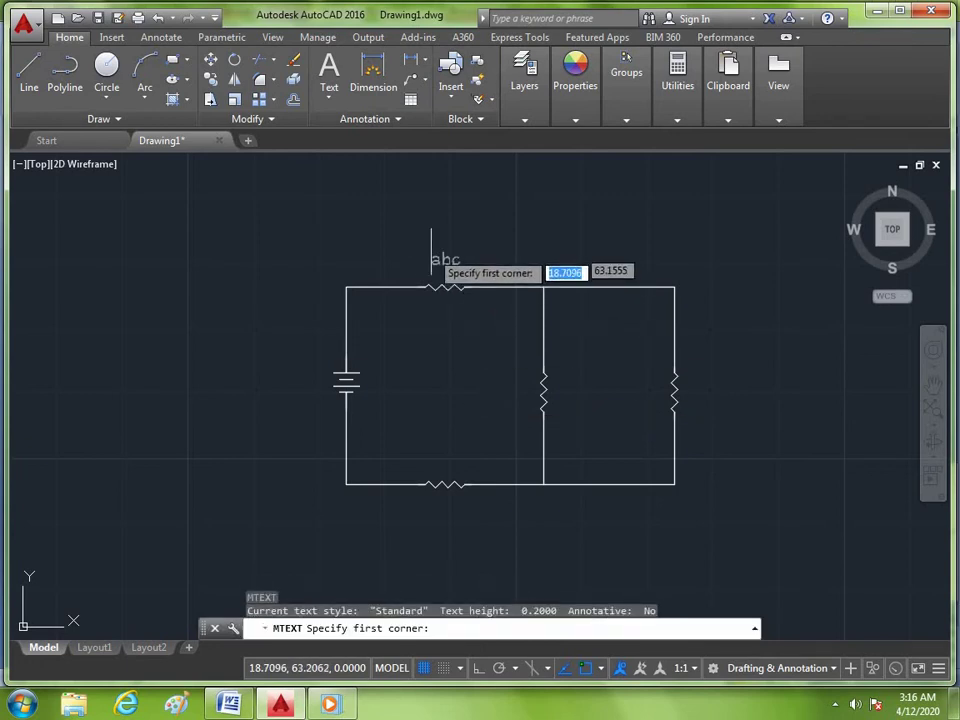
pyautogui.click(424, 241)
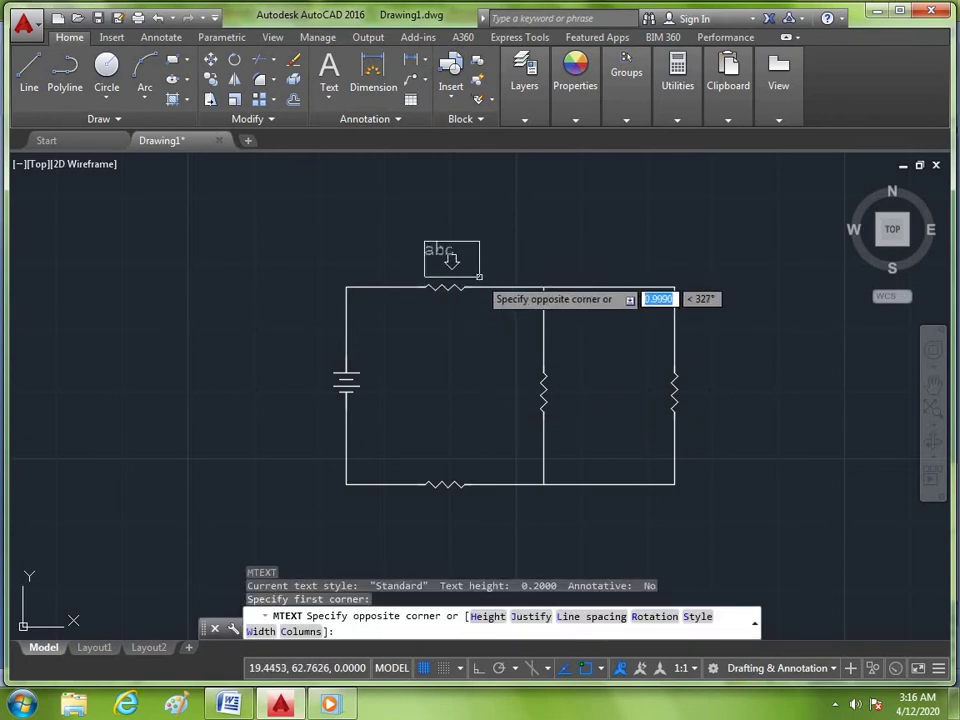
pyautogui.click(462, 275)
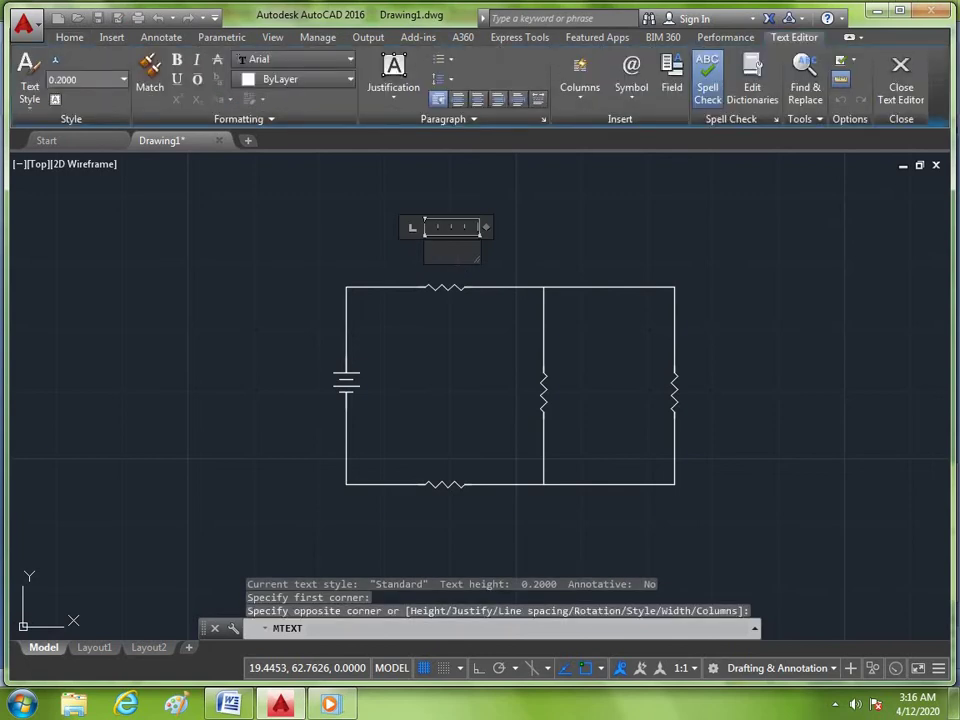
pyautogui.write('R1')
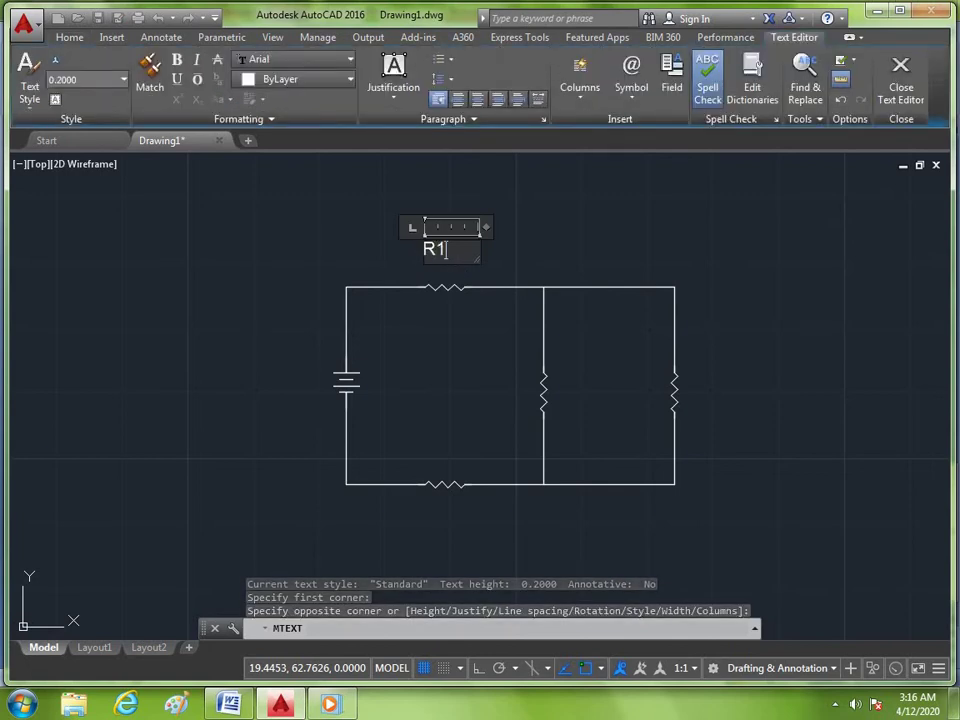
pyautogui.write('=50')
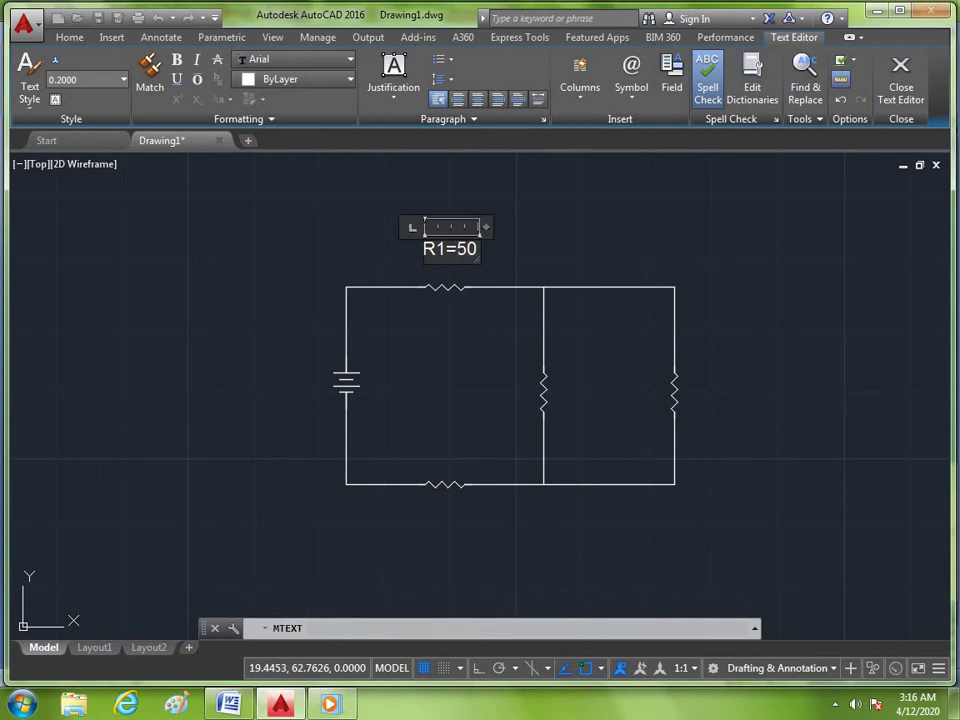
pyautogui.click(634, 102)
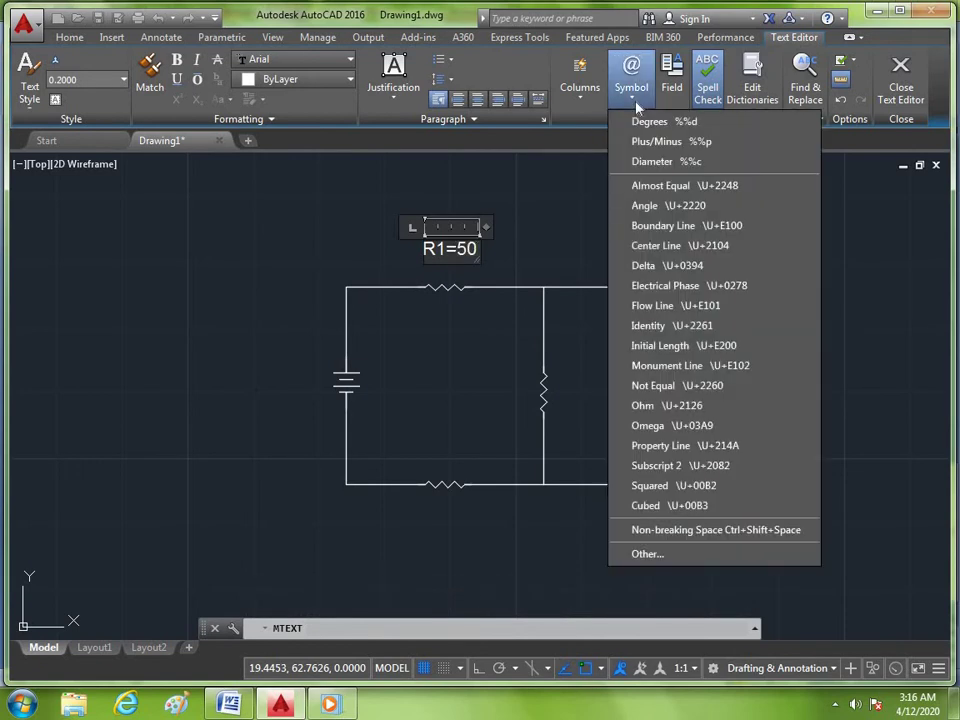
pyautogui.click(655, 405)
pyautogui.click(529, 266)
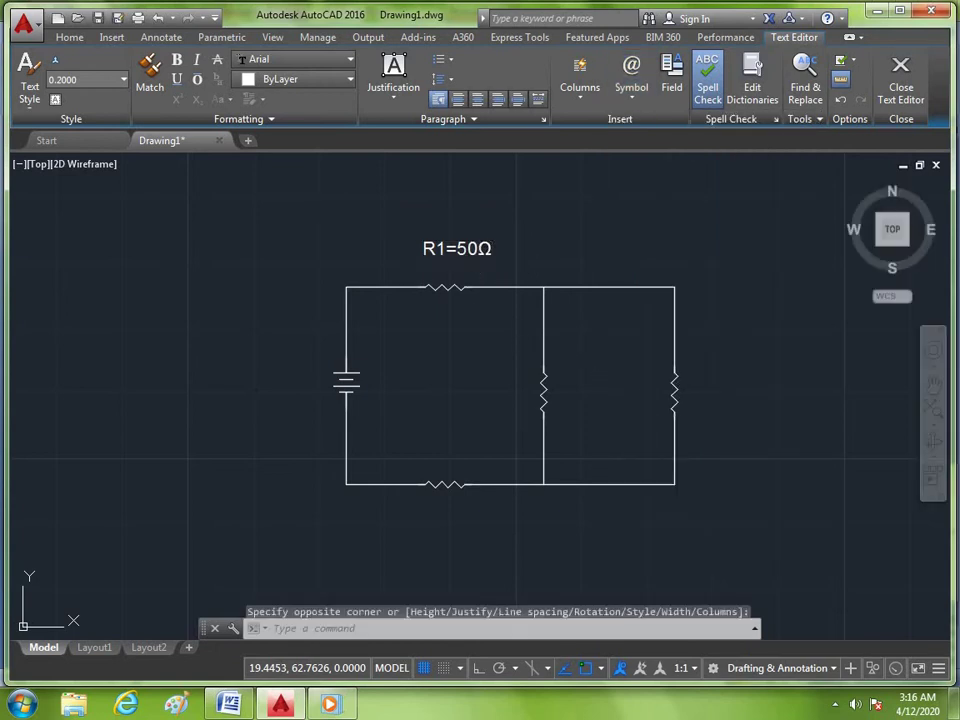
pyautogui.write('m')
# - Reposition the R1=50Ω label slightly lower, just above the top resistor
pyautogui.press('Return')
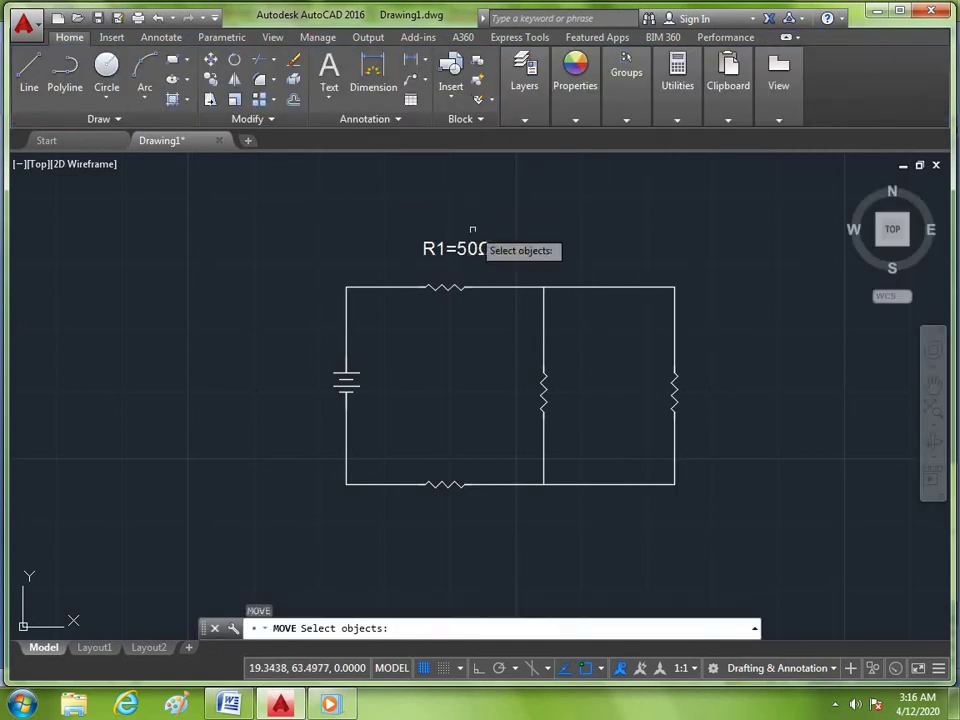
pyautogui.click(479, 250)
pyautogui.press('Return')
pyautogui.click(424, 246)
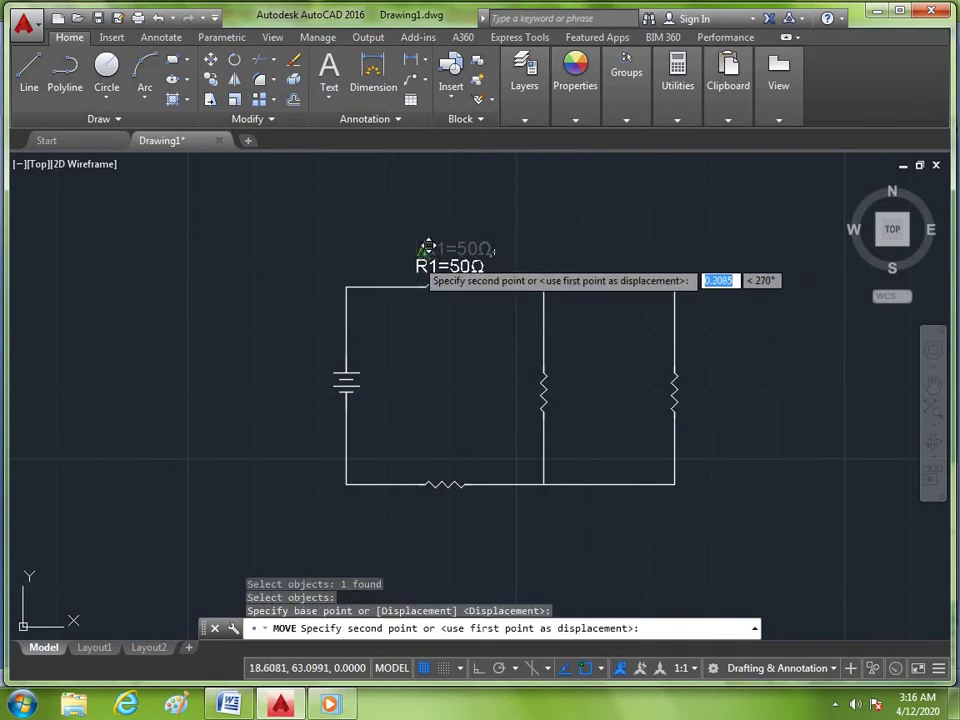
pyautogui.click(427, 263)
pyautogui.scroll(2, 514, 240)
pyautogui.scroll(-2, 392, 253)
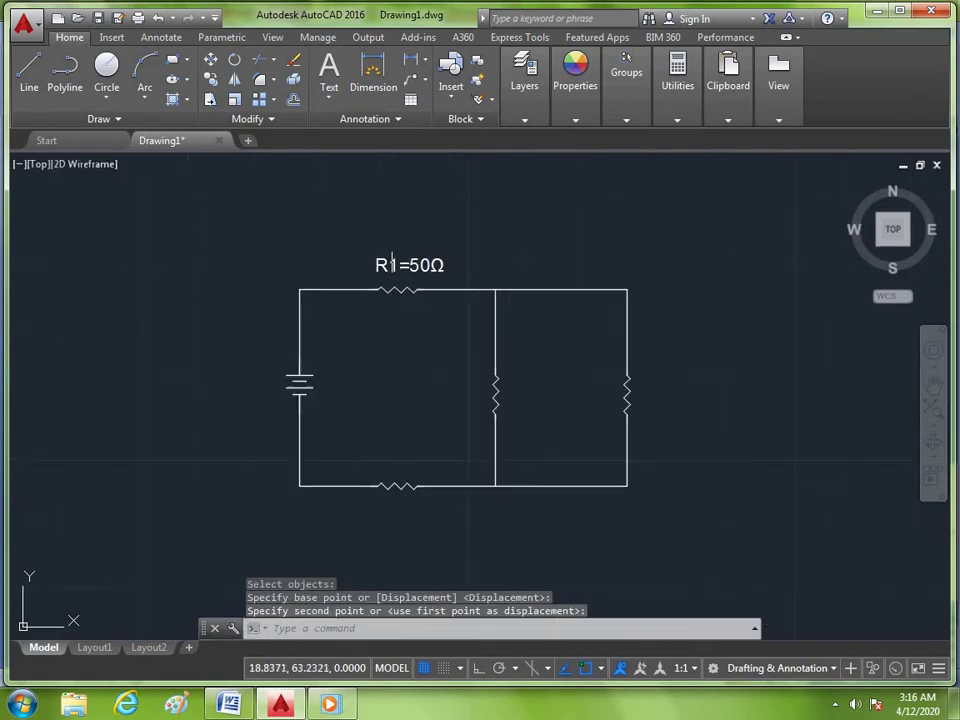
pyautogui.scroll(1, 396, 246)
pyautogui.scroll(-2, 437, 255)
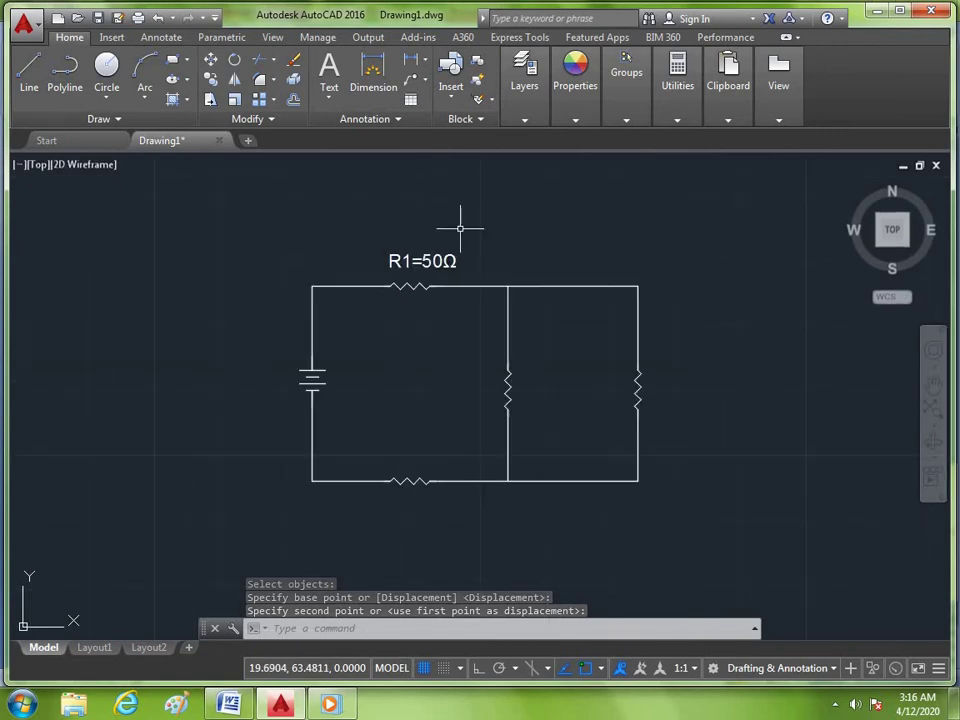
pyautogui.press('Return')
pyautogui.press('Escape')
# - Copy the R1=50Ω label to below the bottom resistor
pyautogui.write('c')
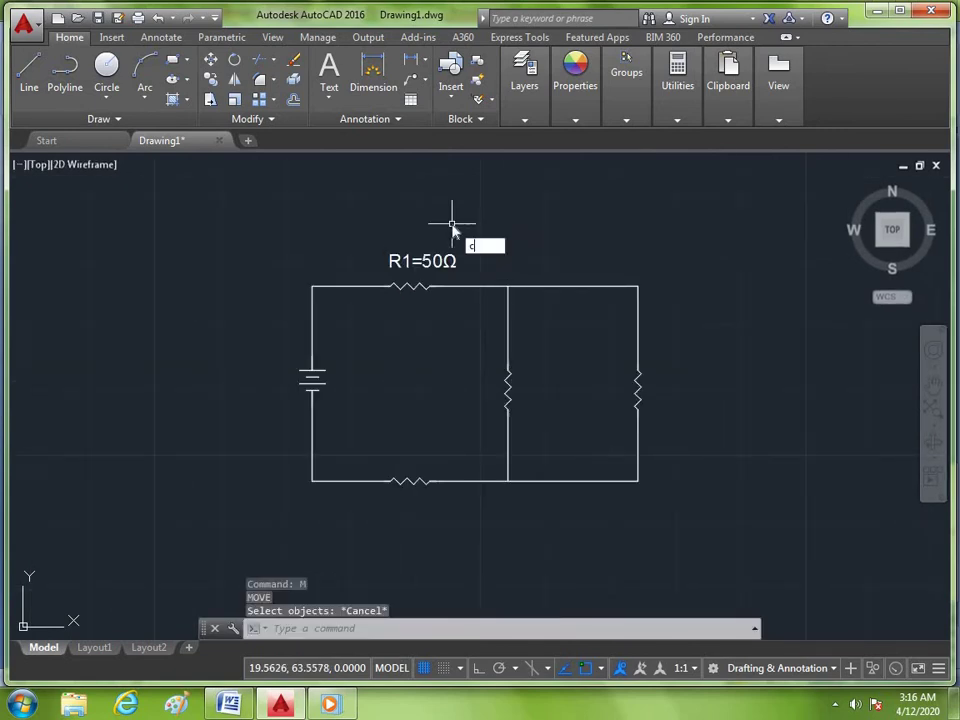
pyautogui.write('t o')
pyautogui.press('Return')
pyautogui.click(436, 262)
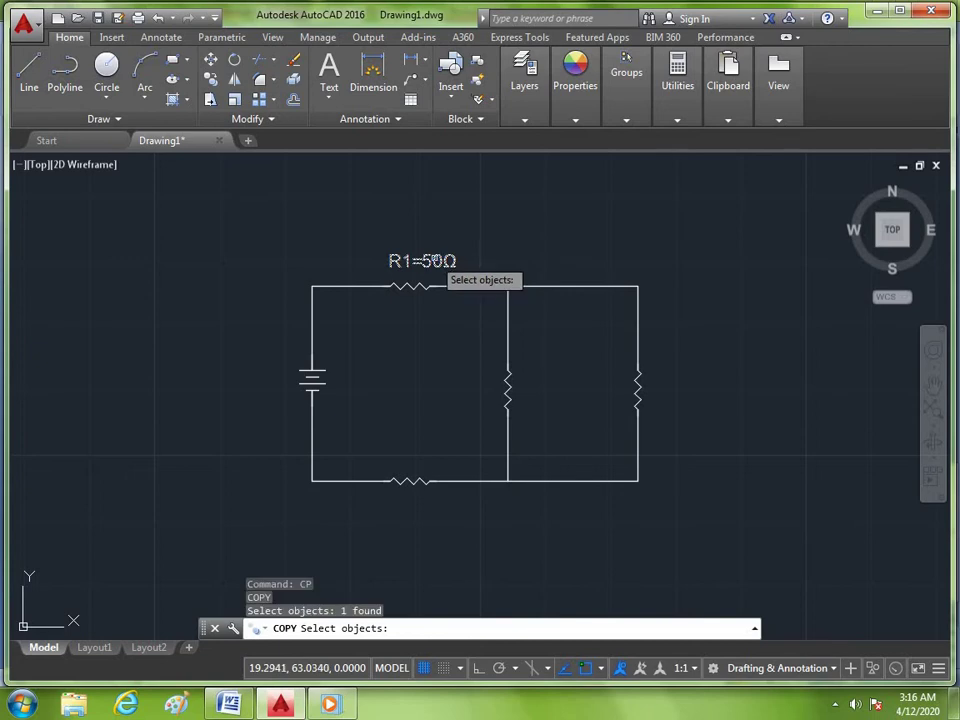
pyautogui.press('Return')
pyautogui.click(446, 274)
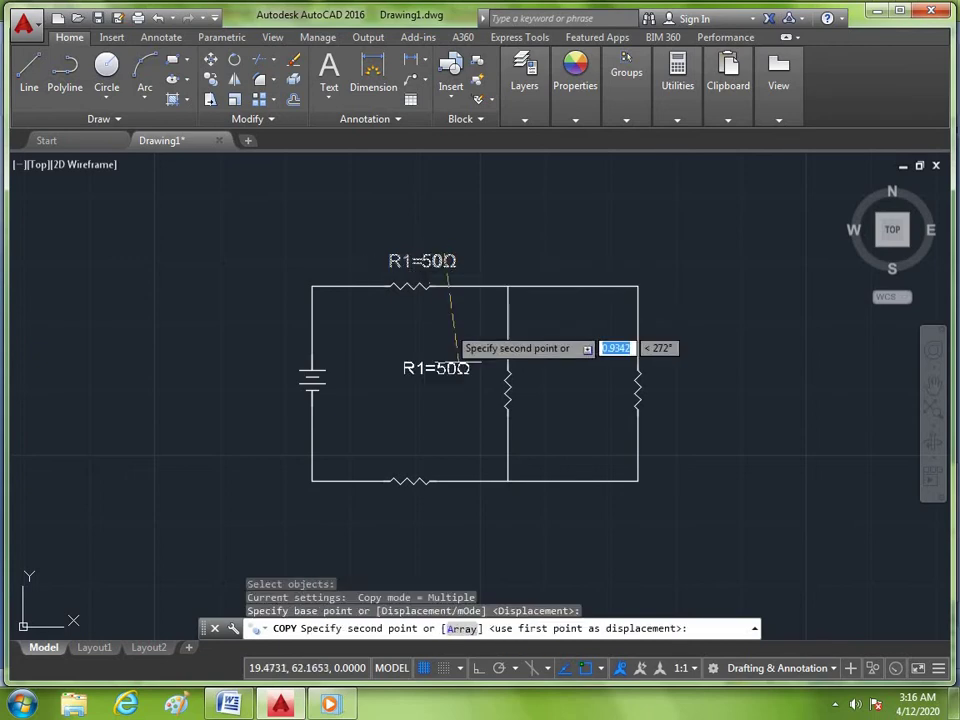
pyautogui.click(437, 488)
pyautogui.press('Escape')
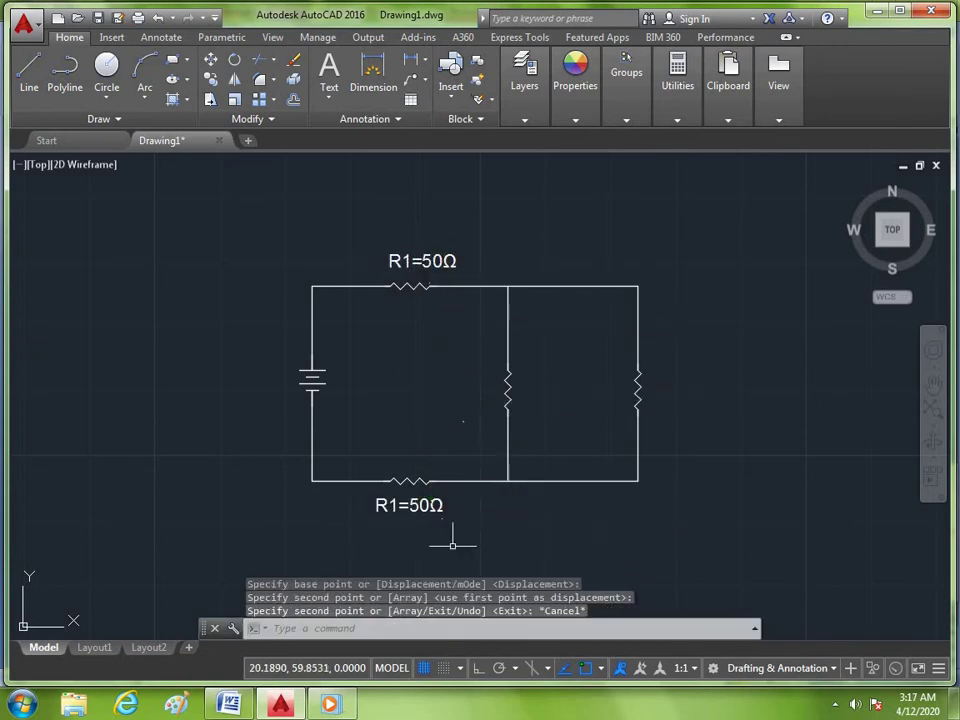
pyautogui.scroll(4, 390, 527)
# - Edit the copied label under the bottom resistor to read 'R2=5Ω'
pyautogui.click(421, 477)
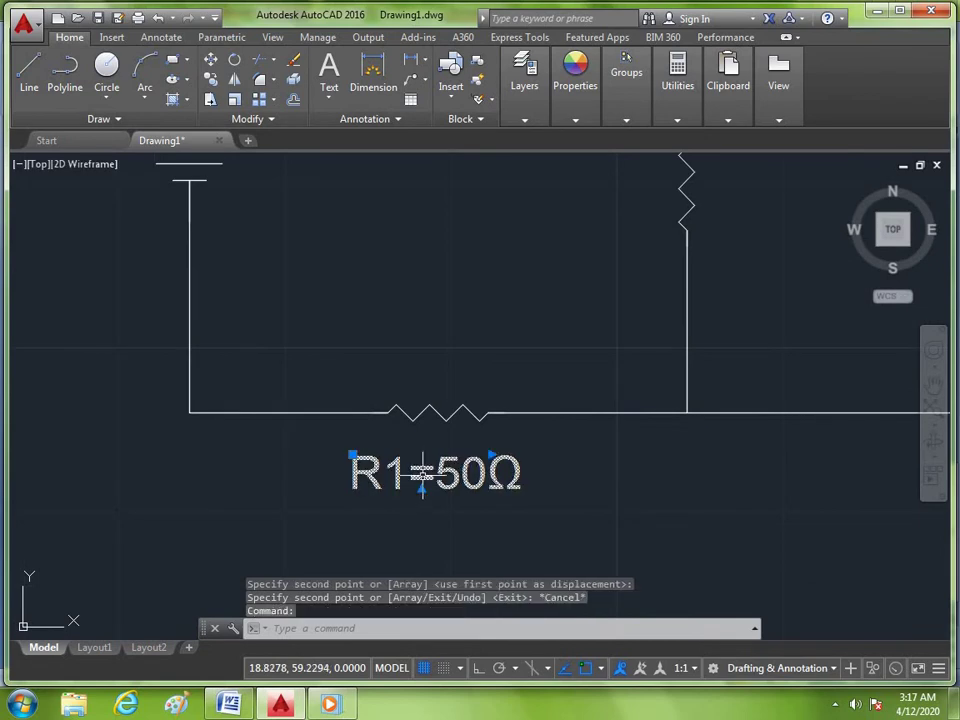
pyautogui.rightClick(423, 482)
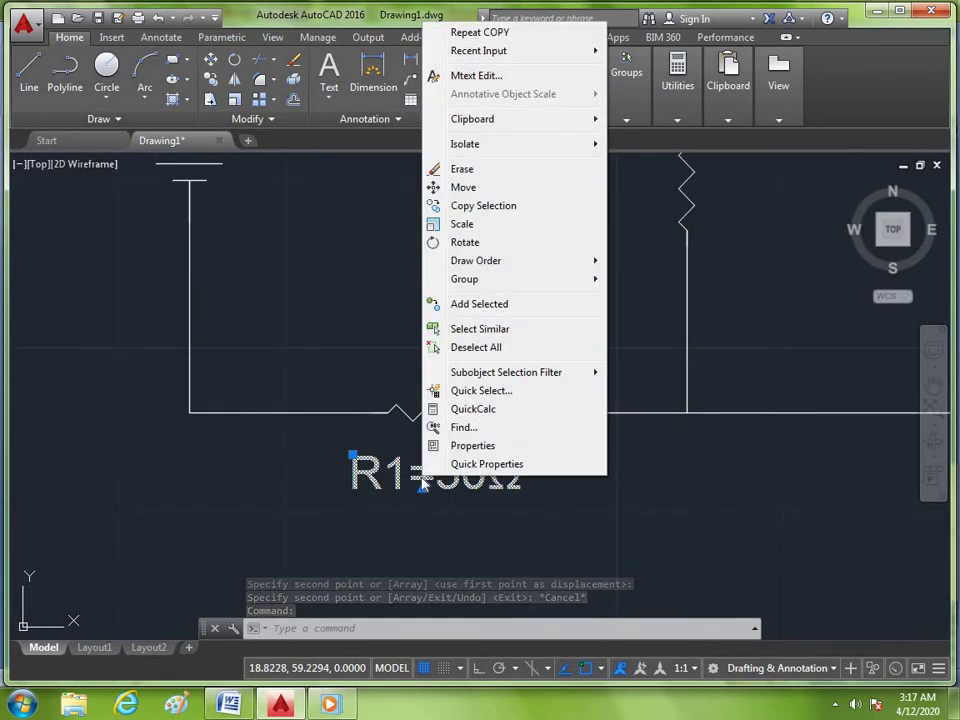
pyautogui.click(410, 478)
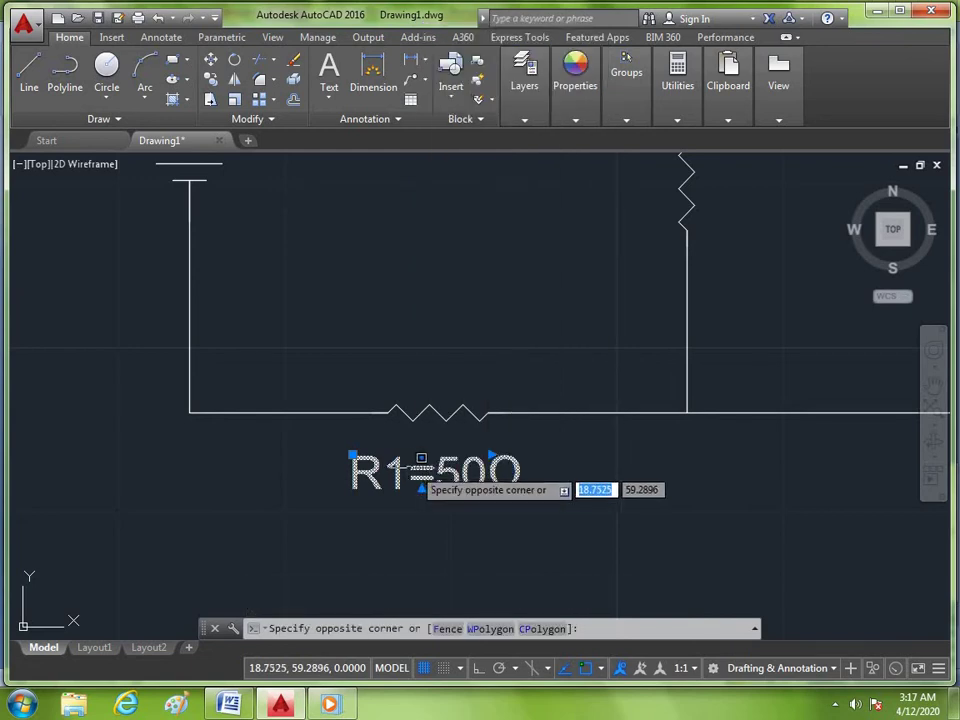
pyautogui.press('Escape')
pyautogui.press('Escape')
pyautogui.doubleClick(437, 482)
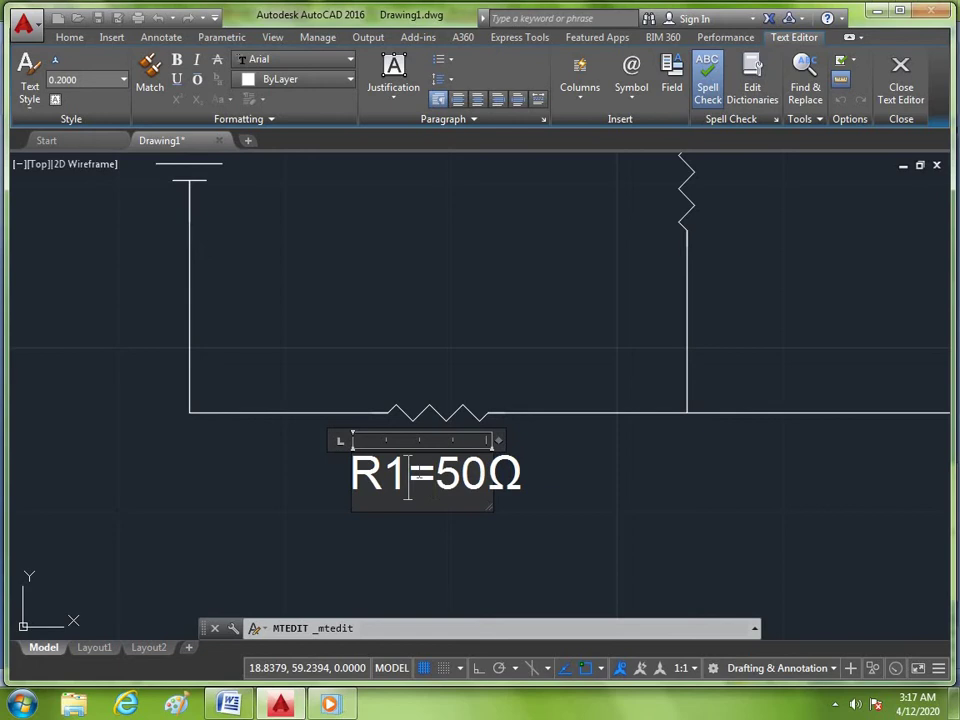
pyautogui.click(408, 480)
pyautogui.press('BackSpace')
pyautogui.write('2')
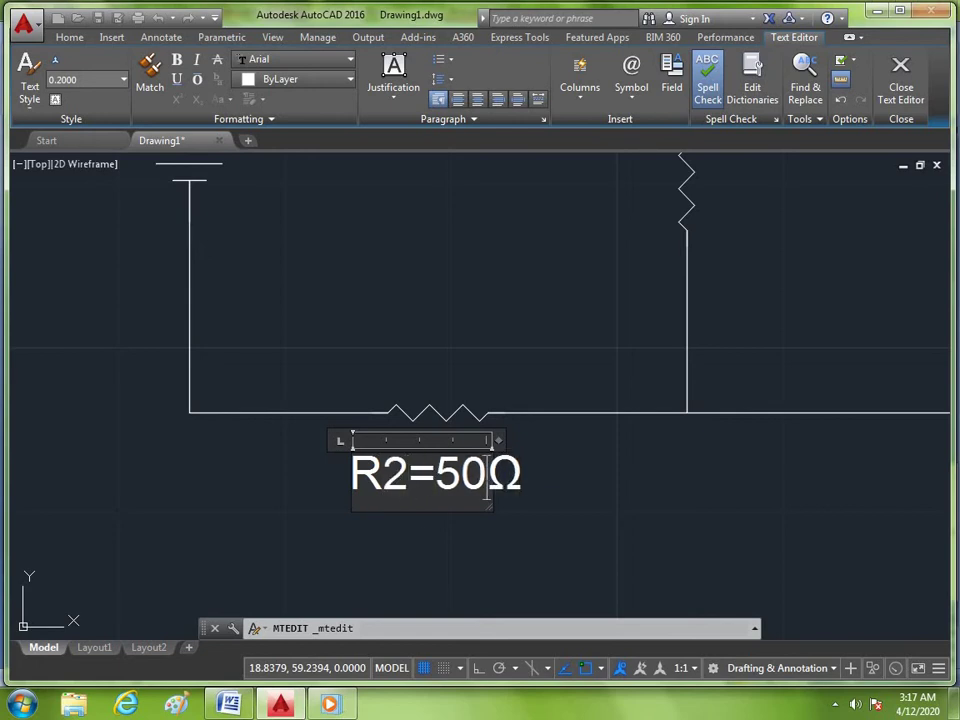
pyautogui.press('BackSpace')
pyautogui.press('BackSpace')
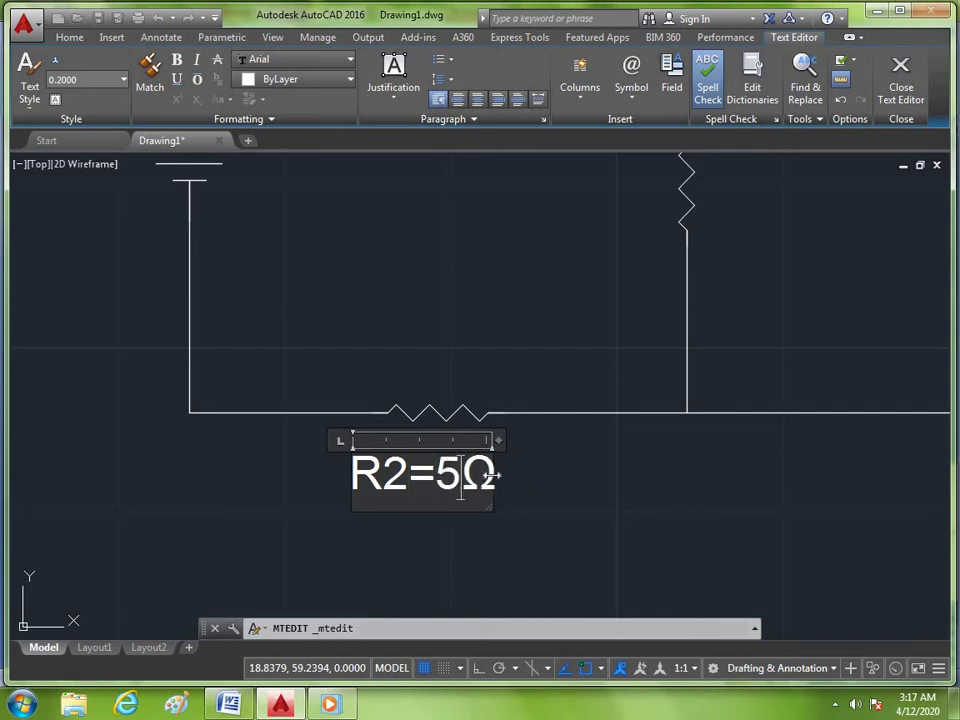
pyautogui.click(585, 506)
# - Reduce the R2=5Ω label's text height to 0.1
pyautogui.scroll(-4, 514, 482)
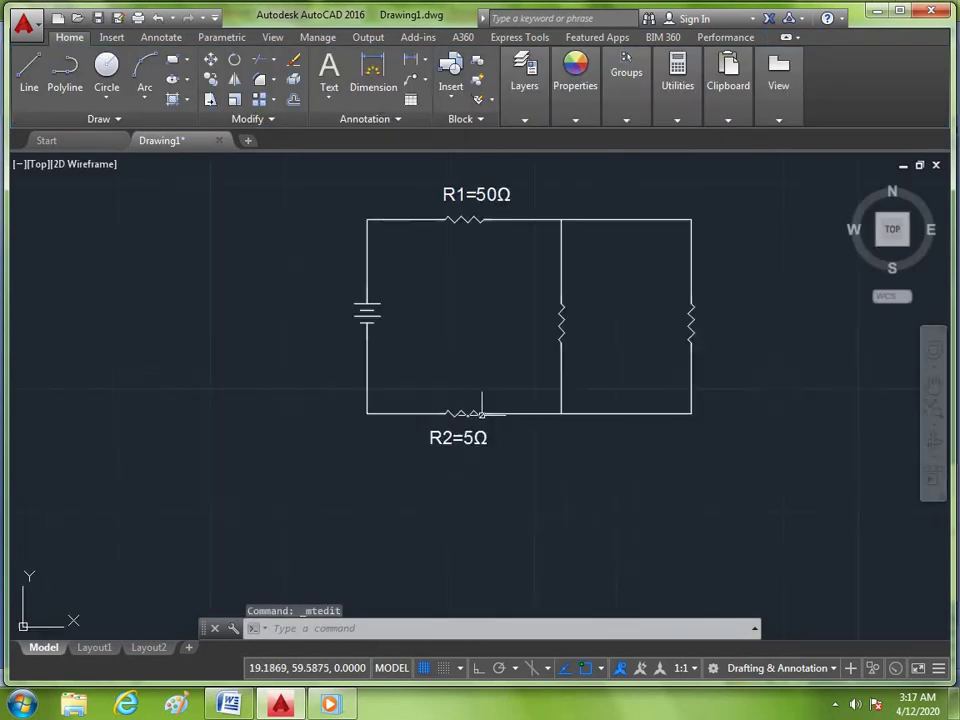
pyautogui.scroll(-2, 475, 402)
pyautogui.scroll(2, 578, 381)
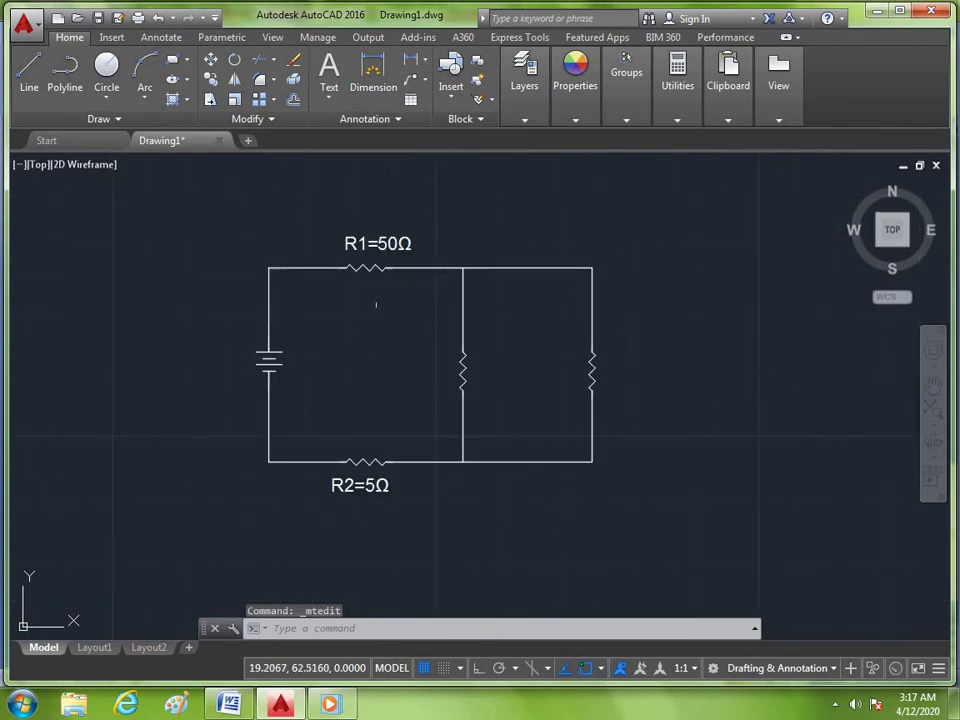
pyautogui.scroll(-2, 393, 330)
pyautogui.scroll(2, 359, 347)
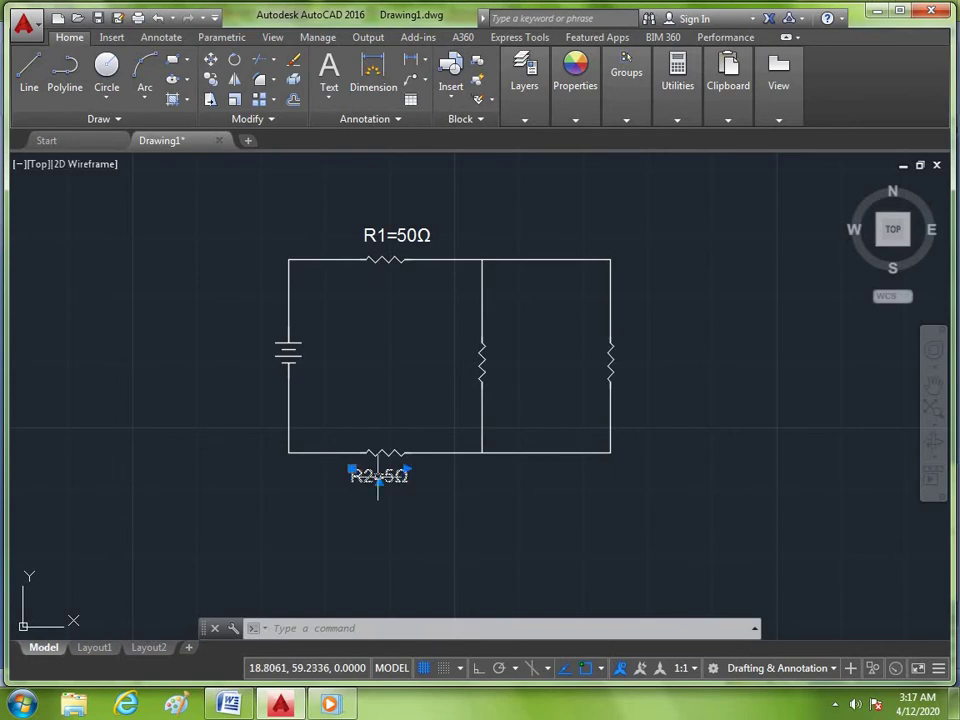
pyautogui.doubleClick(380, 479)
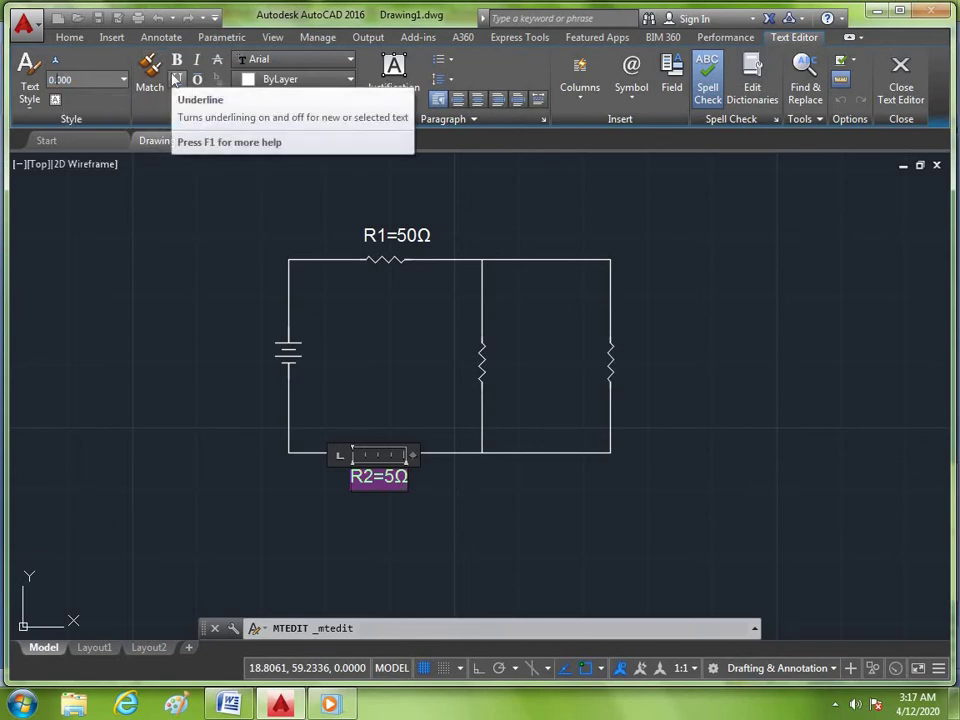
pyautogui.click(352, 506)
pyautogui.scroll(4, 349, 498)
# - Move the R2=5Ω label up so it sits just under the bottom resistor
pyautogui.scroll(-5, 349, 498)
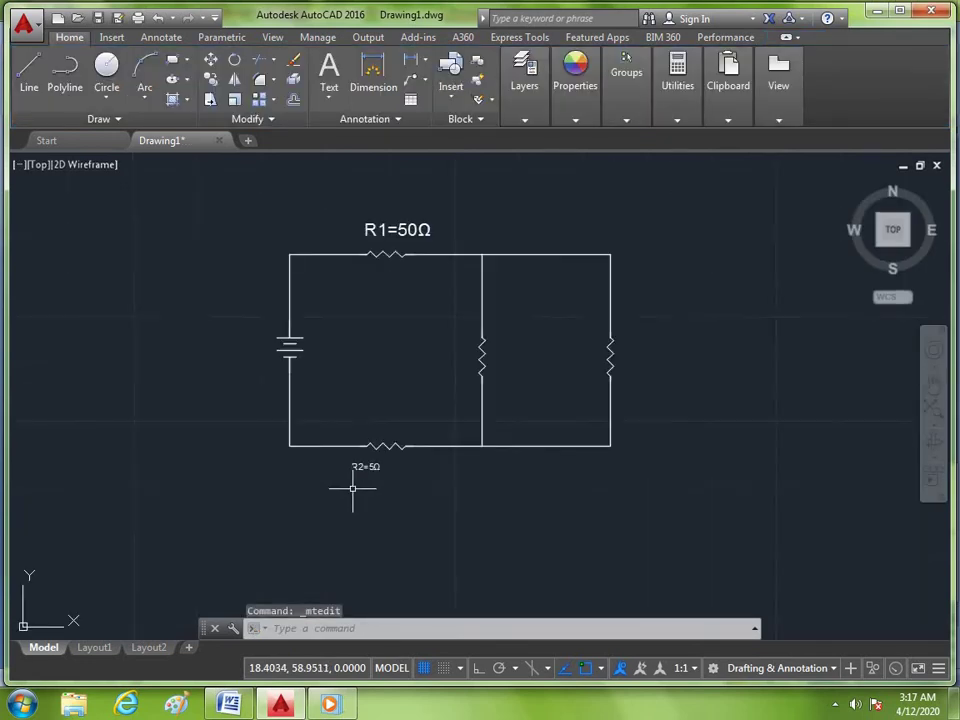
pyautogui.scroll(3, 354, 486)
pyautogui.press('Return')
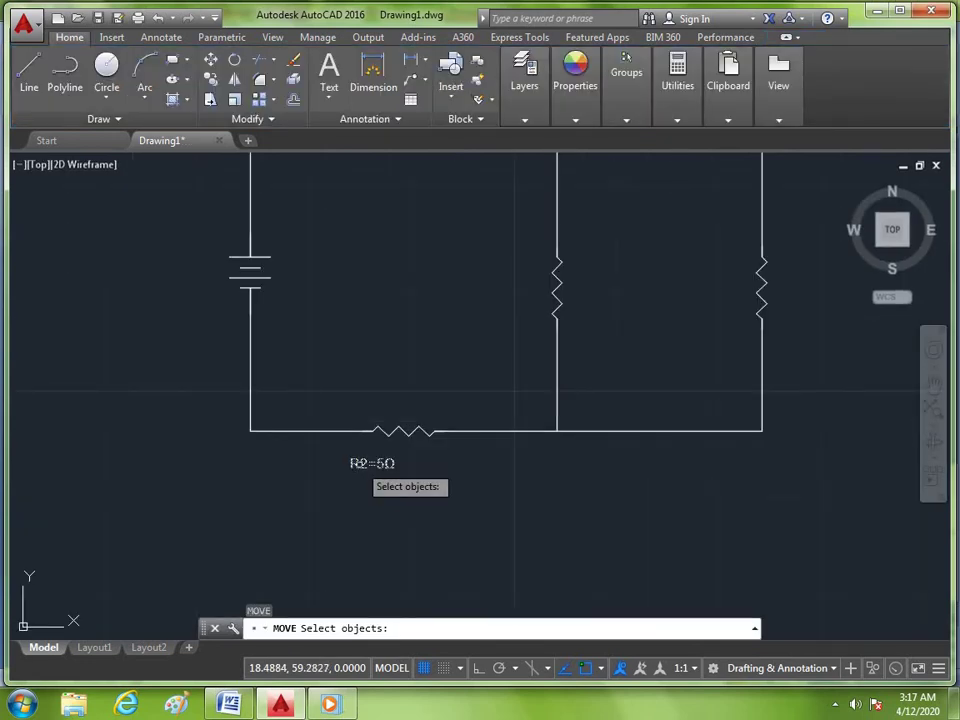
pyautogui.click(355, 462)
pyautogui.press('Return')
pyautogui.click(350, 464)
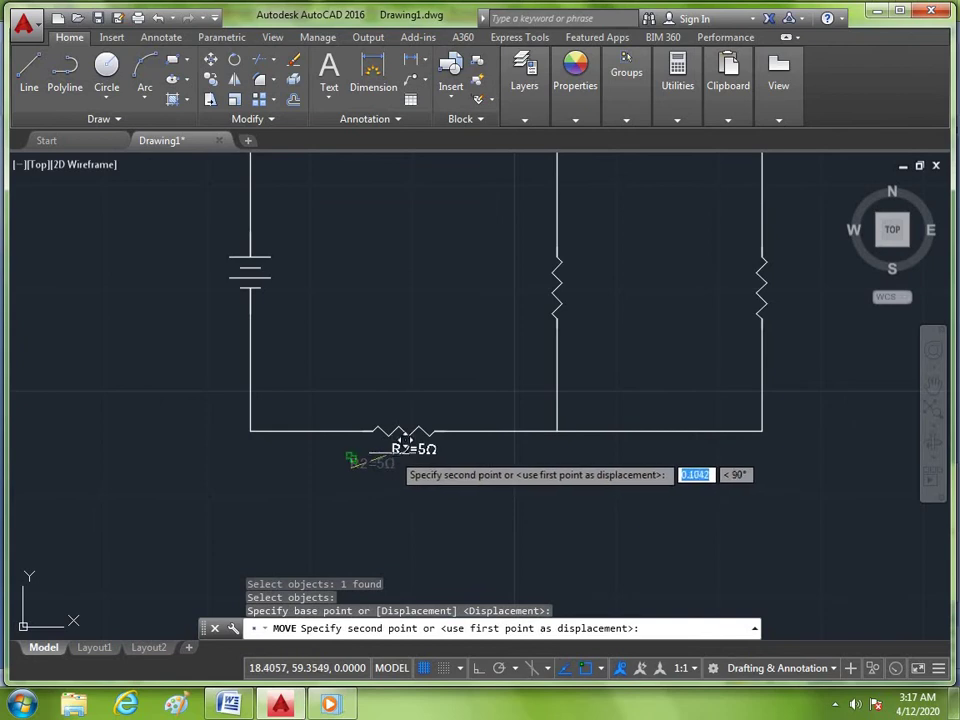
pyautogui.click(352, 455)
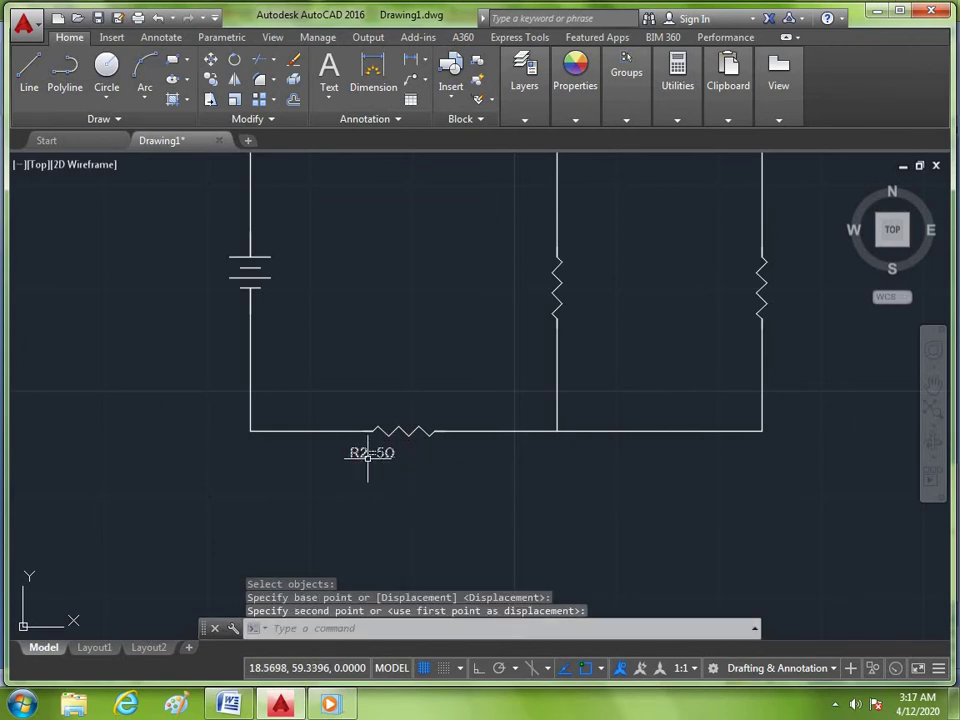
# - Move the R2=5Ω label again with M to fine-tune its spot beneath the resistor
pyautogui.scroll(-4, 368, 455)
pyautogui.scroll(6, 345, 512)
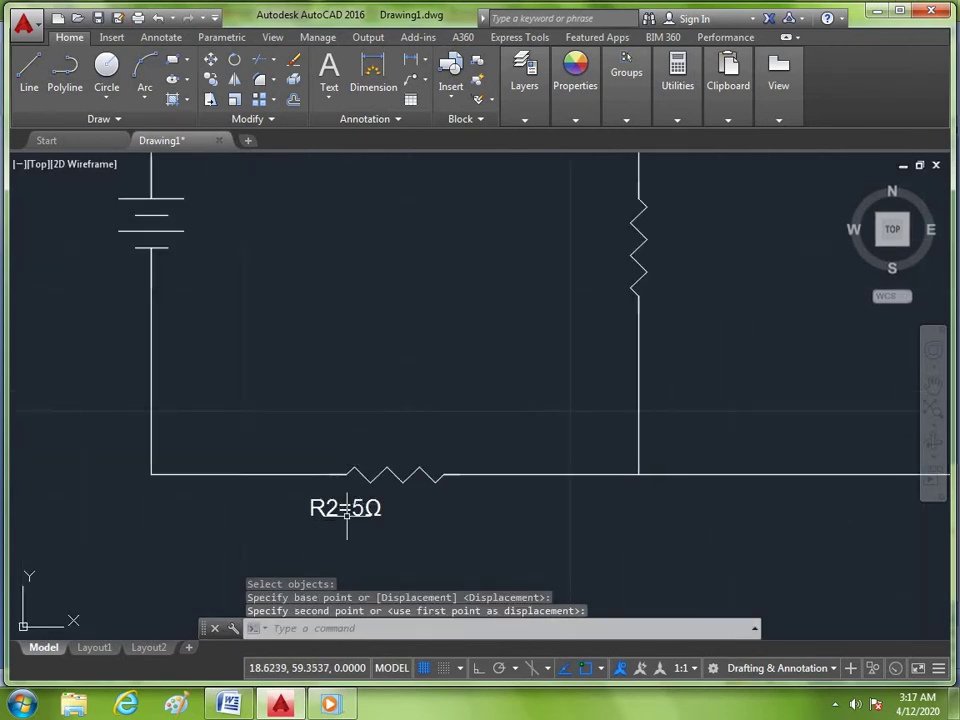
pyautogui.write('m')
pyautogui.press('Return')
pyautogui.click(335, 508)
pyautogui.press('Return')
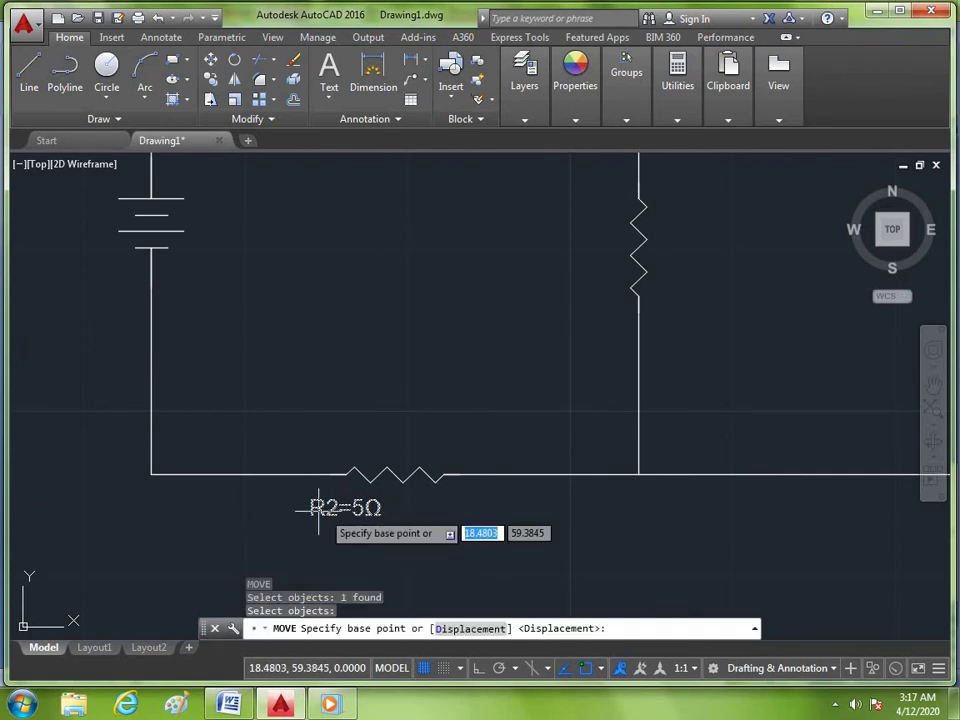
pyautogui.click(316, 508)
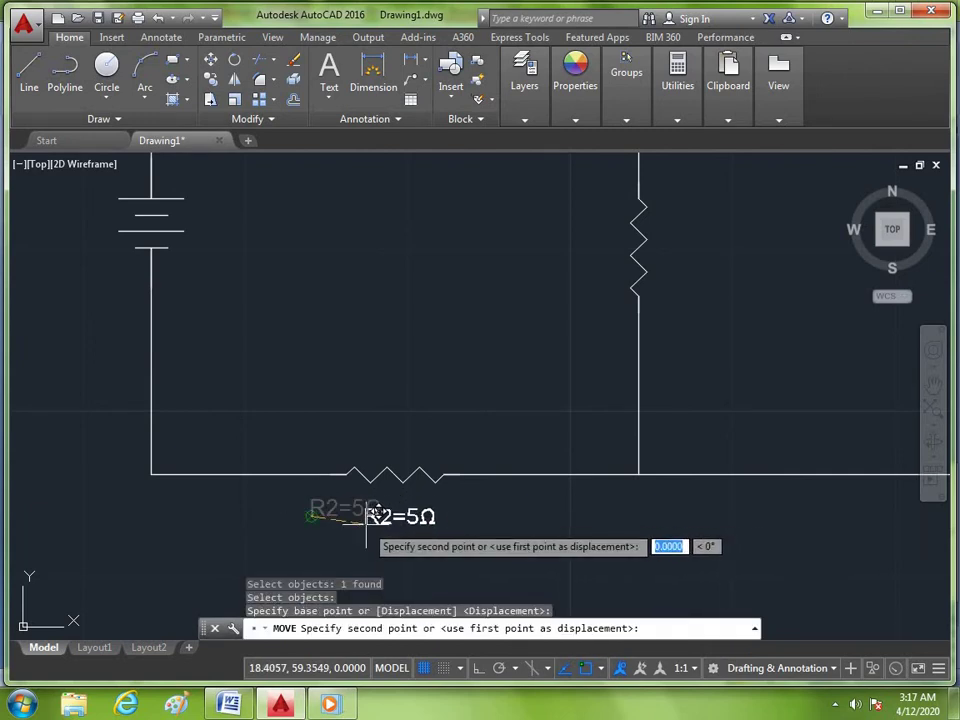
pyautogui.click(318, 509)
pyautogui.scroll(-5, 335, 505)
pyautogui.scroll(5, 356, 385)
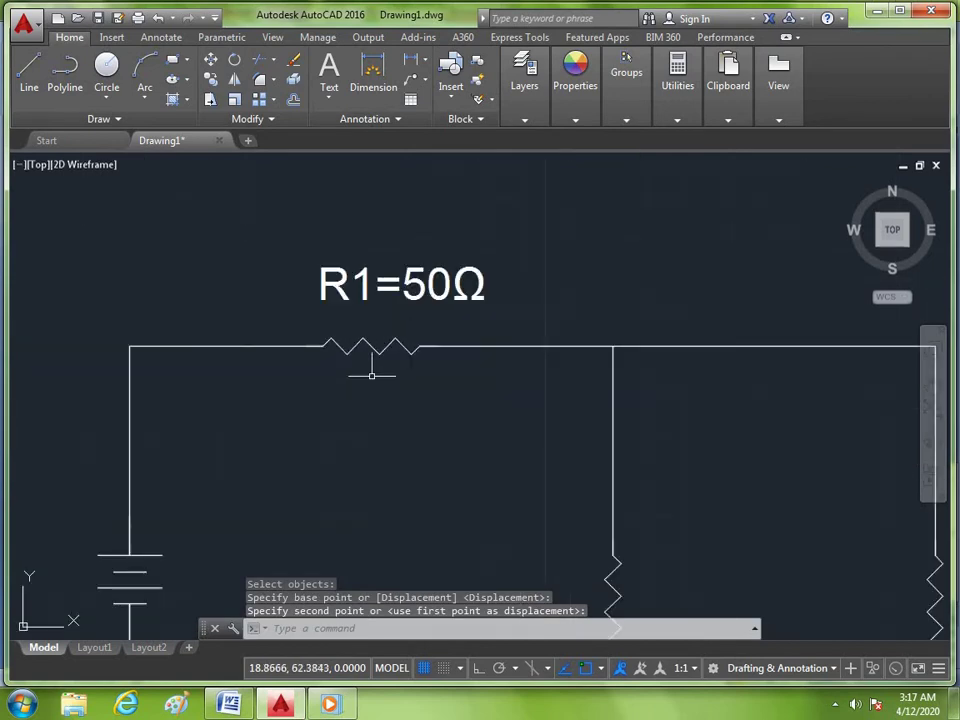
pyautogui.click(440, 280)
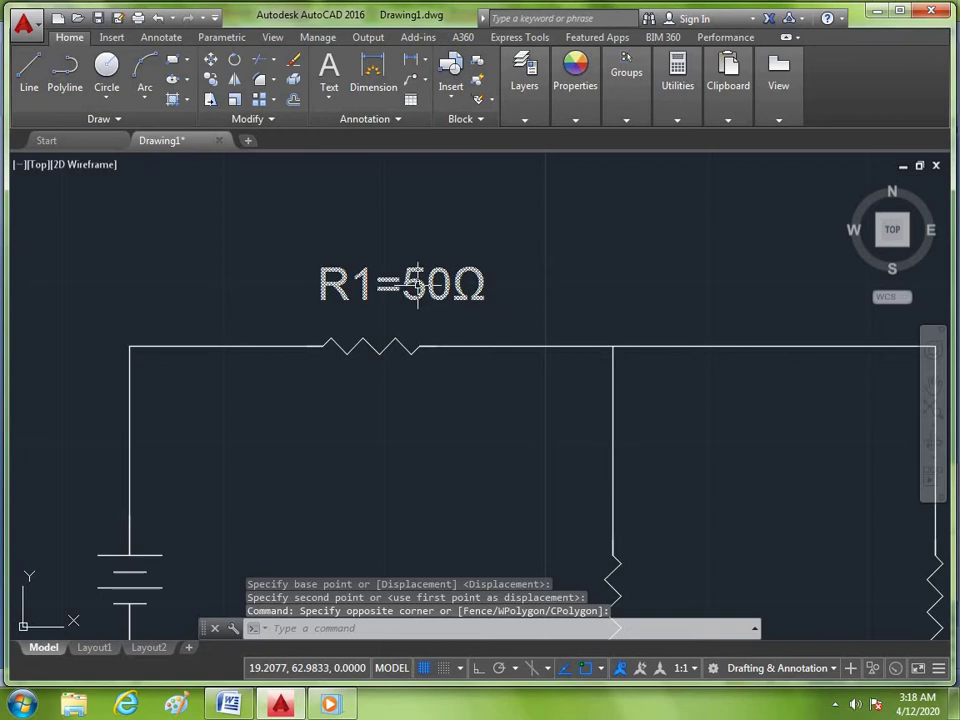
# - Change the R1=50Ω label's text height to 0.1000 to match the R2 label
pyautogui.doubleClick(416, 288)
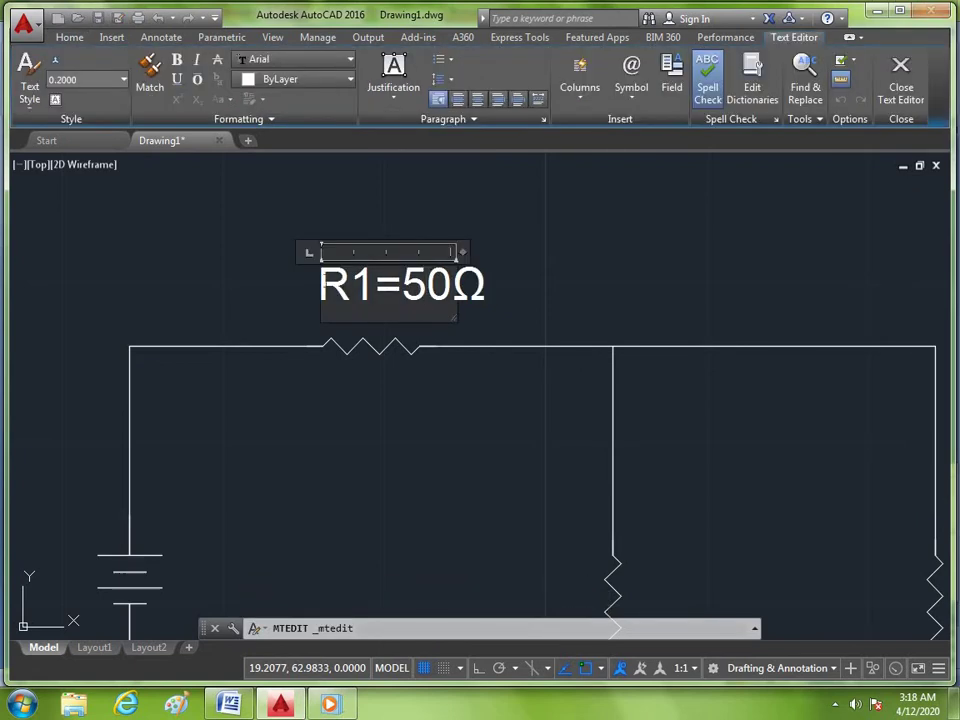
pyautogui.hotkey('ctrl', 'a')
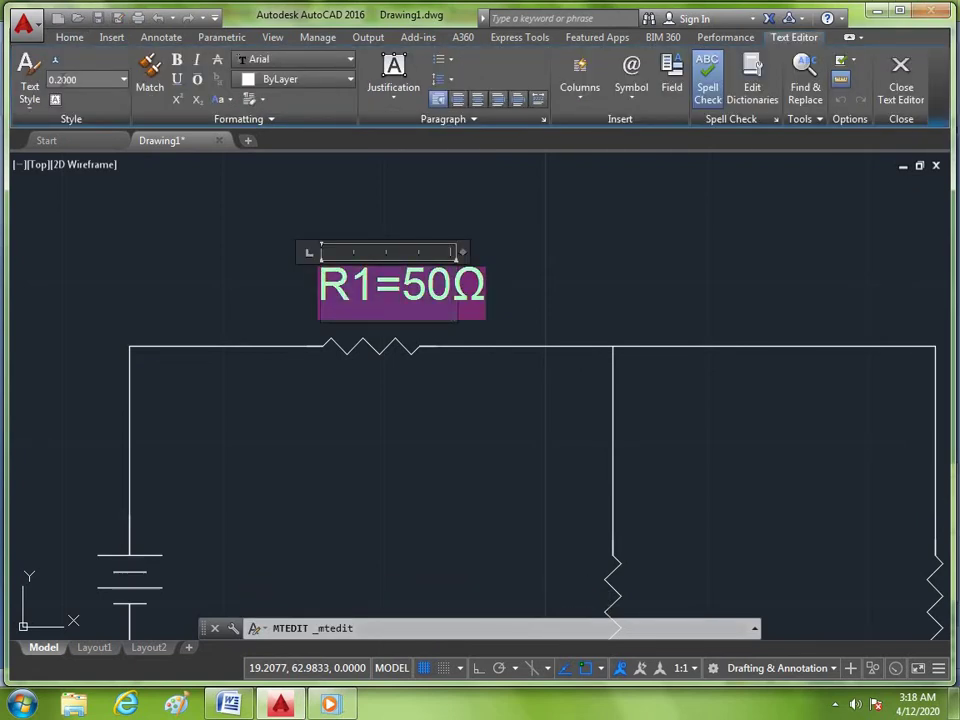
pyautogui.click(62, 79)
pyautogui.write('0.1000')
pyautogui.press('Return')
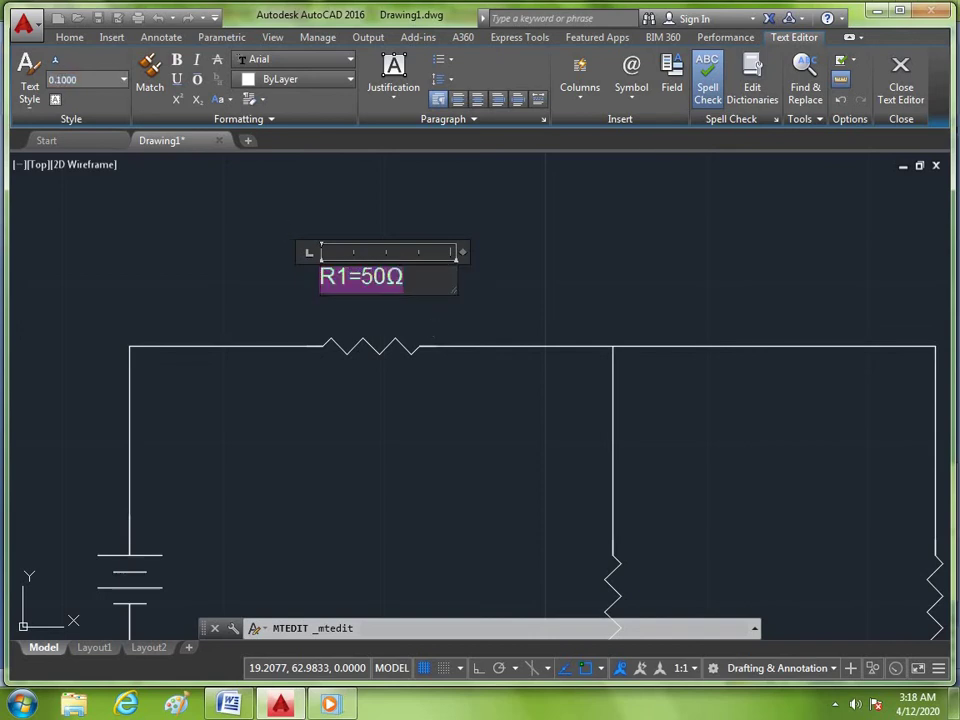
pyautogui.click(450, 310)
pyautogui.scroll(-5, 360, 272)
# - Move the R1=50Ω label down closer to the top resistor
pyautogui.scroll(4, 405, 319)
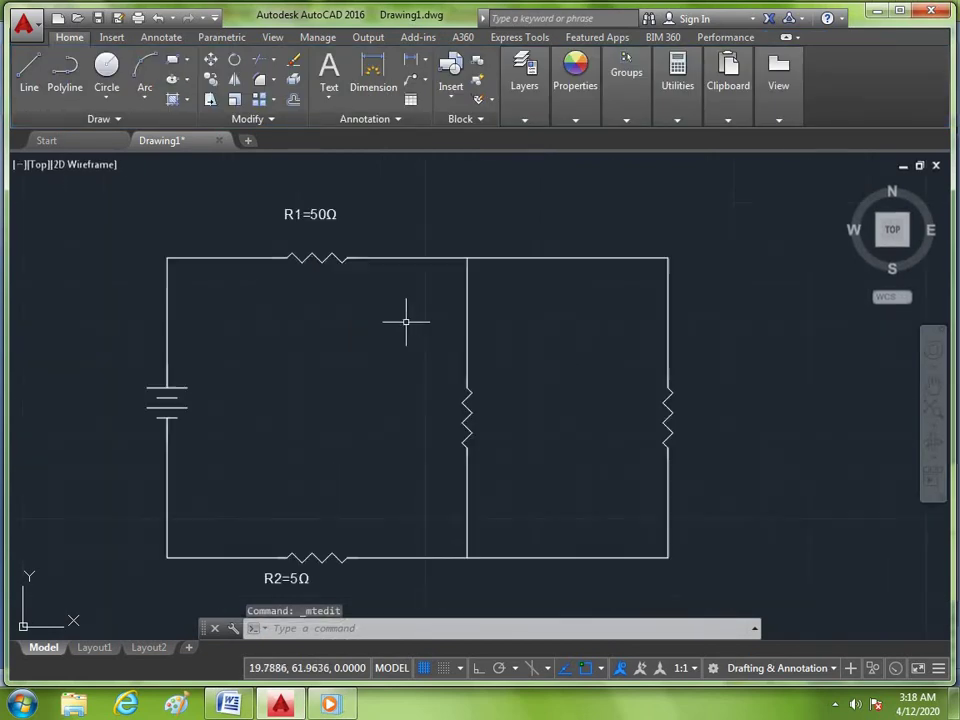
pyautogui.scroll(-4, 405, 335)
pyautogui.scroll(4, 362, 301)
pyautogui.scroll(2, 362, 301)
pyautogui.write('m')
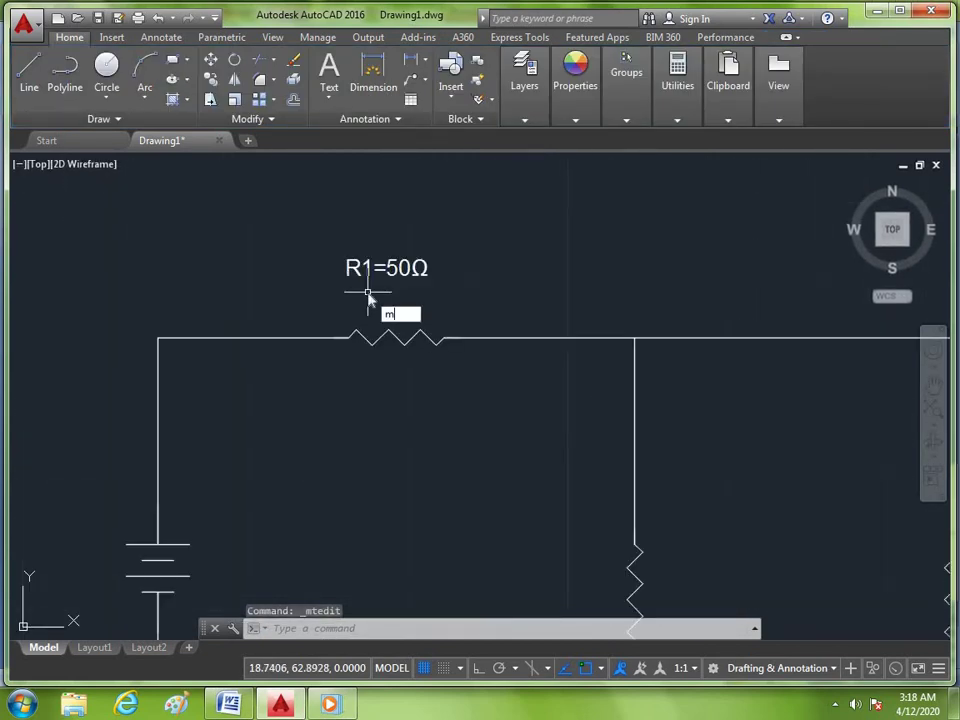
pyautogui.press('Return')
pyautogui.click(379, 268)
pyautogui.press('Return')
pyautogui.click(384, 267)
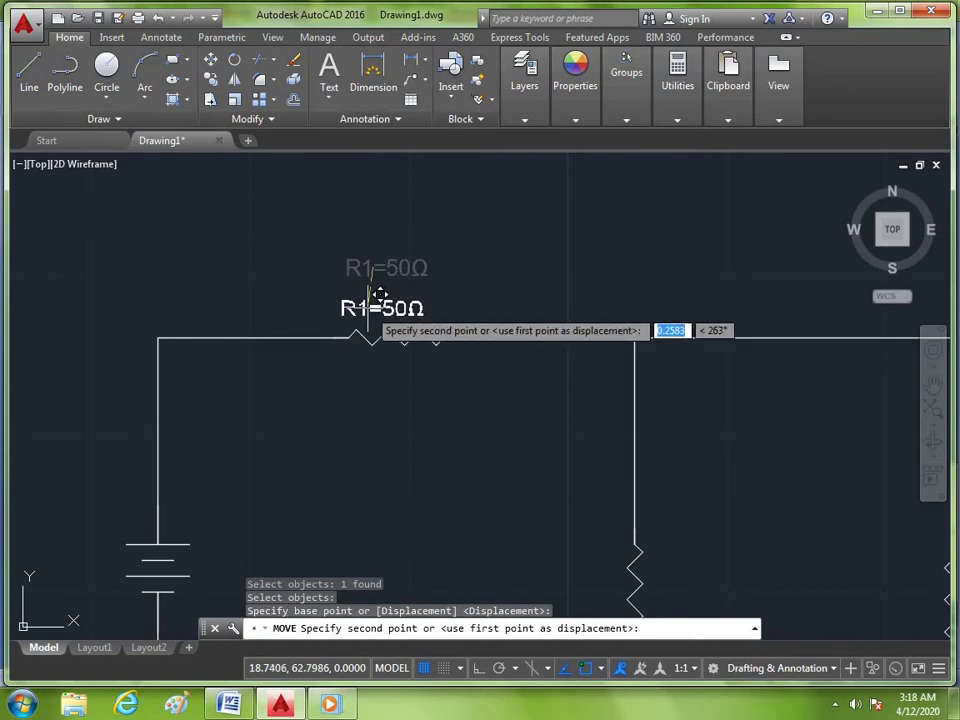
pyautogui.click(379, 297)
# - Move the R2=5Ω label lower and to the right below the bottom resistor
pyautogui.scroll(-2, 379, 297)
pyautogui.scroll(2, 375, 270)
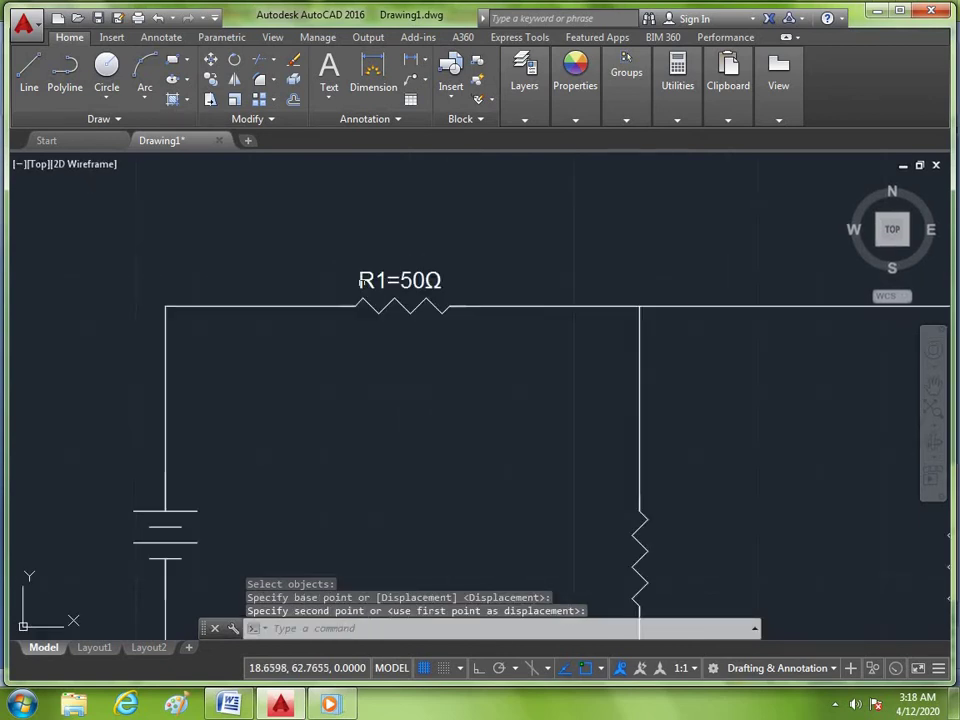
pyautogui.scroll(-4, 380, 290)
pyautogui.scroll(2, 371, 490)
pyautogui.press('Return')
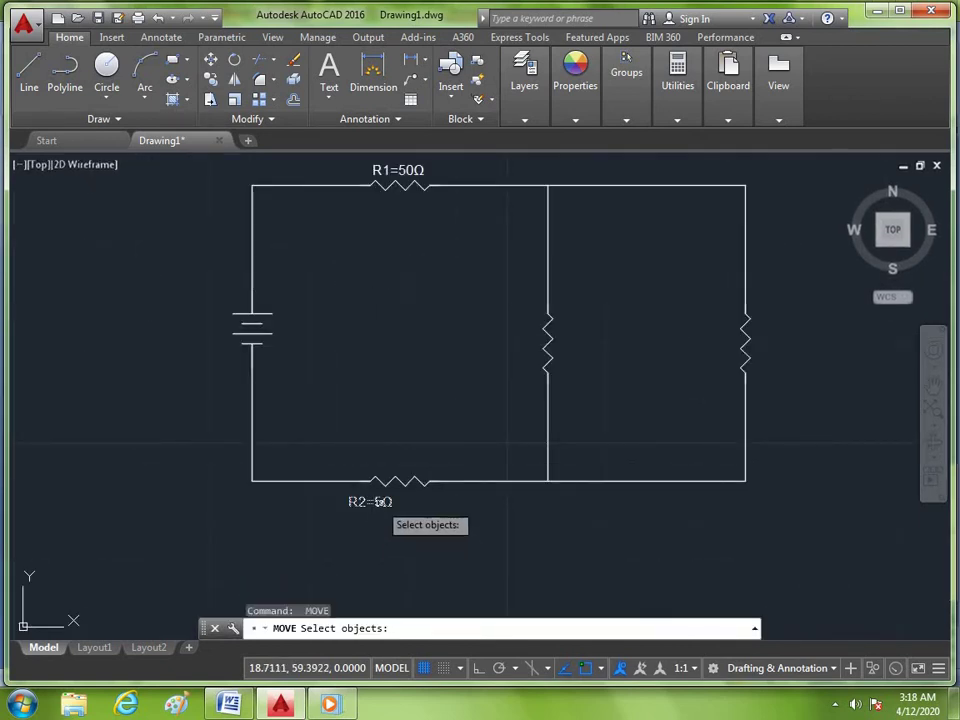
pyautogui.click(365, 500)
pyautogui.press('Return')
pyautogui.click(348, 497)
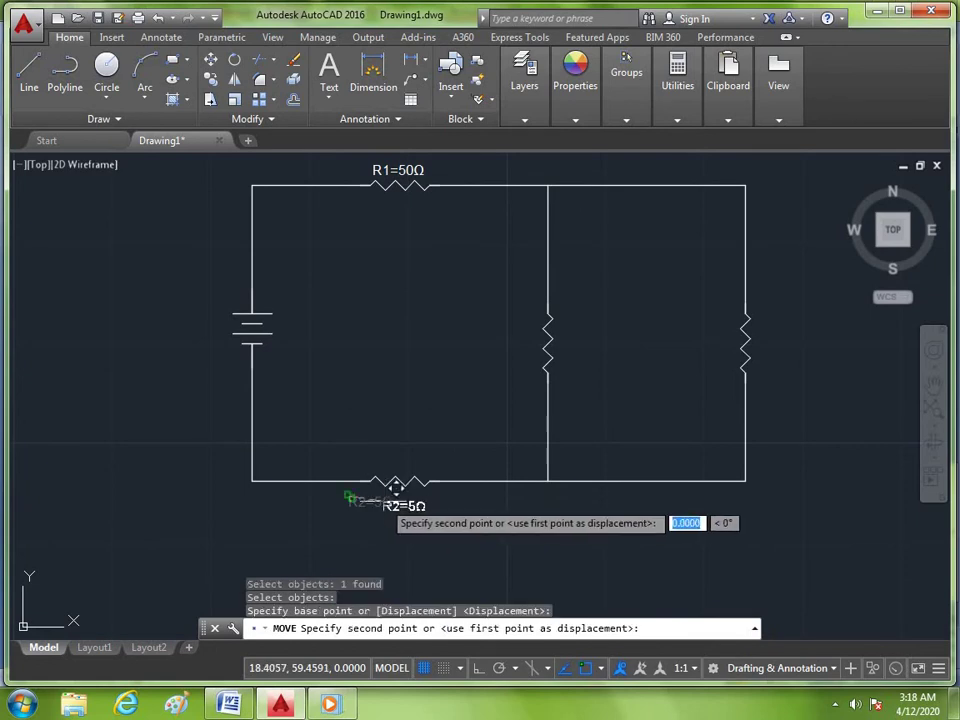
pyautogui.click(387, 511)
# - Shift the R2=5Ω label slightly right into its final spot under the resistor
pyautogui.press('Return')
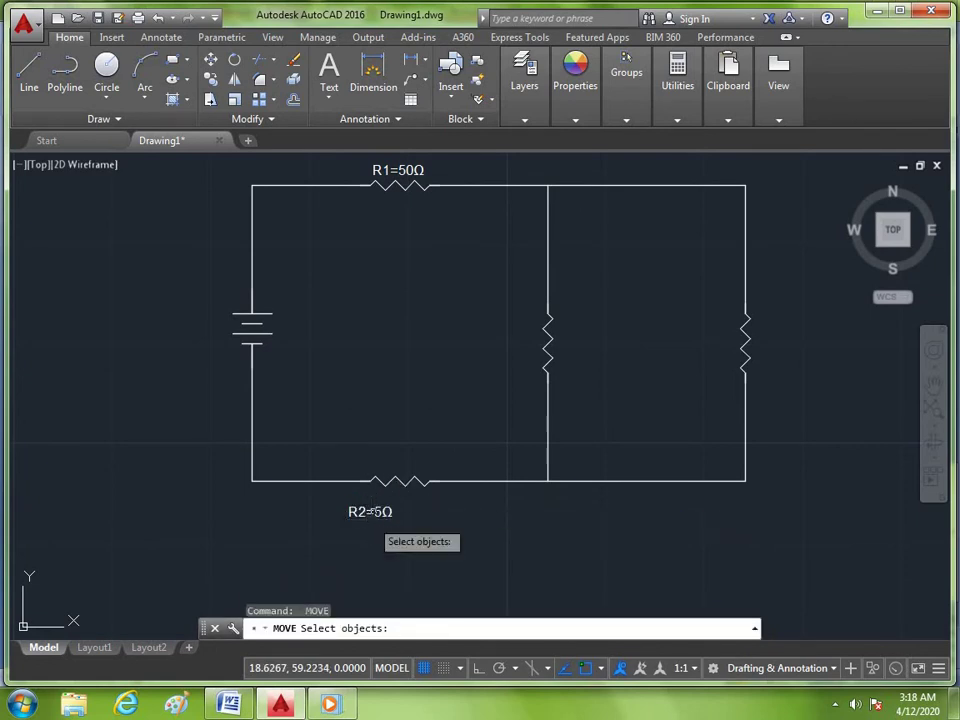
pyautogui.click(369, 511)
pyautogui.click(368, 511)
pyautogui.press('Return')
pyautogui.click(366, 510)
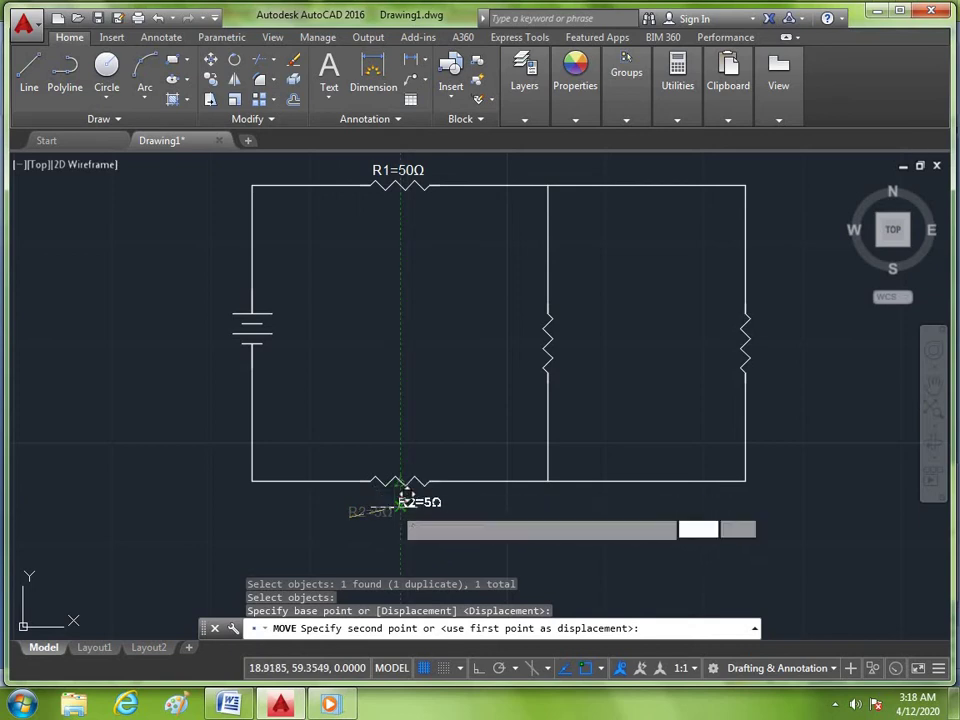
pyautogui.click(381, 511)
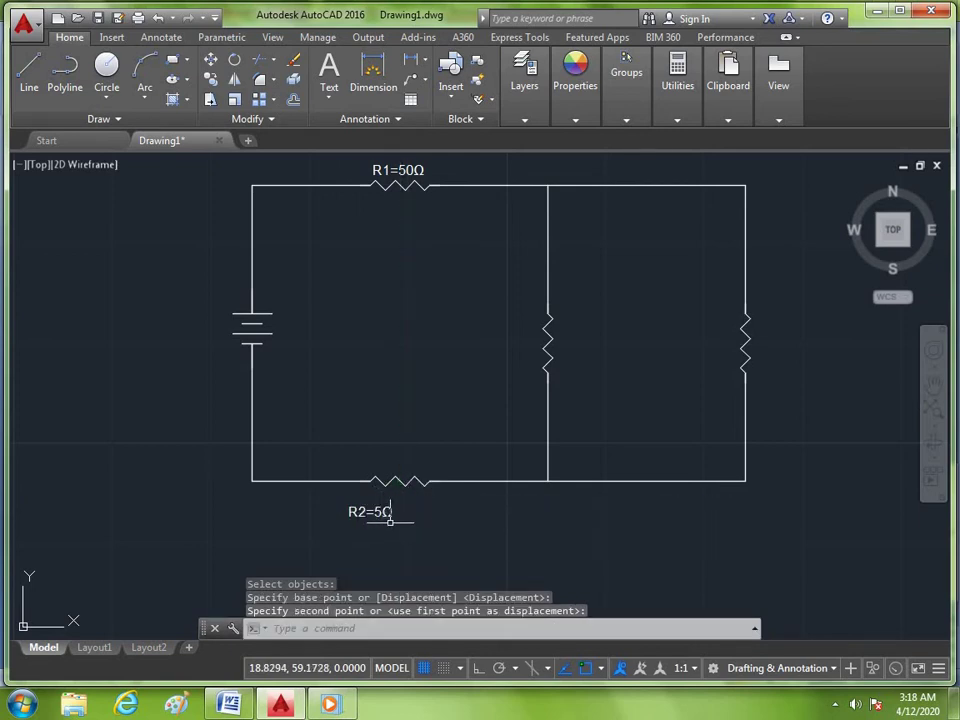
pyautogui.scroll(2, 390, 516)
# - Draw a line from the bottom resistor, then erase the stray diagonal it produced
pyautogui.write('l')
pyautogui.press('Return')
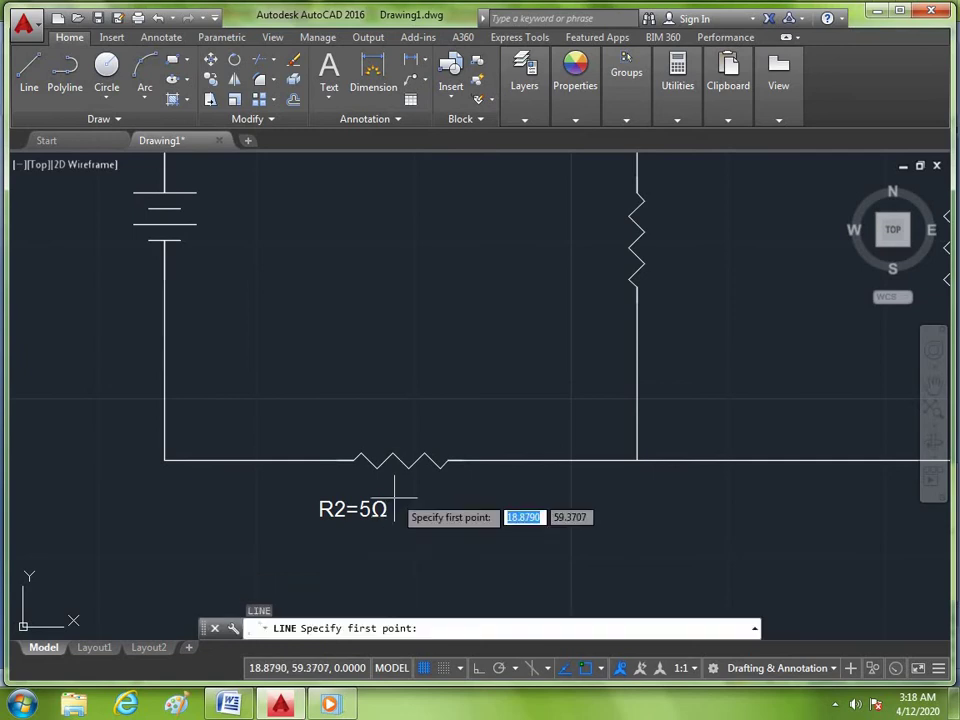
pyautogui.click(394, 456)
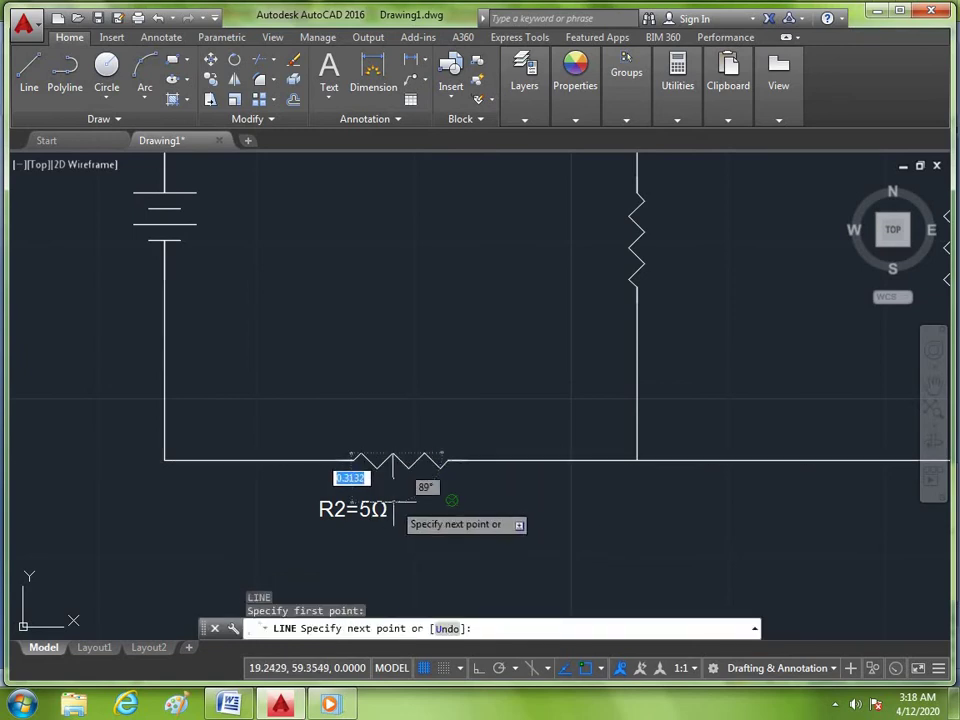
pyautogui.press('F8')
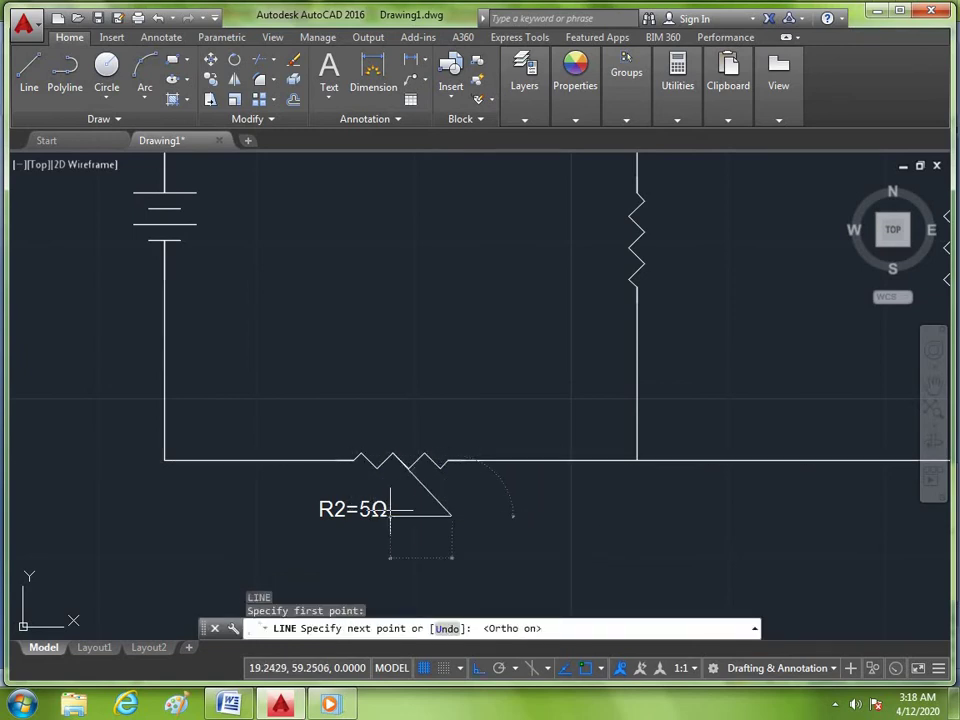
pyautogui.click(452, 516)
pyautogui.press('Return')
pyautogui.press('Escape')
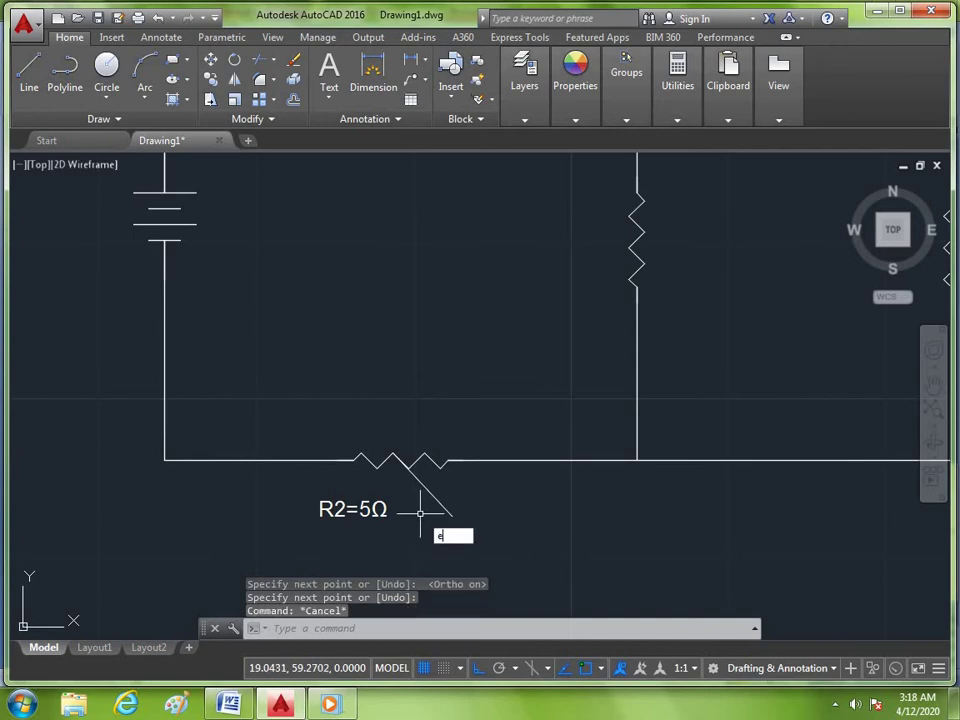
pyautogui.press('Return')
pyautogui.click(429, 489)
pyautogui.press('Return')
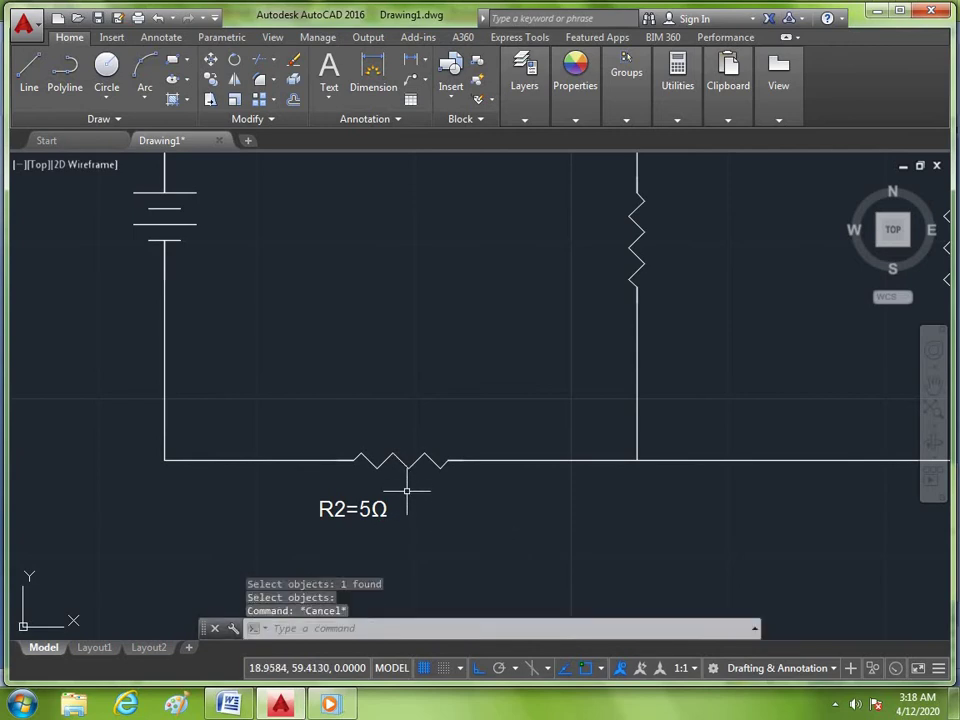
# - Draw a short vertical guide line down from the bottom resistor's middle peak
pyautogui.write('l')
pyautogui.press('Return')
pyautogui.click(392, 461)
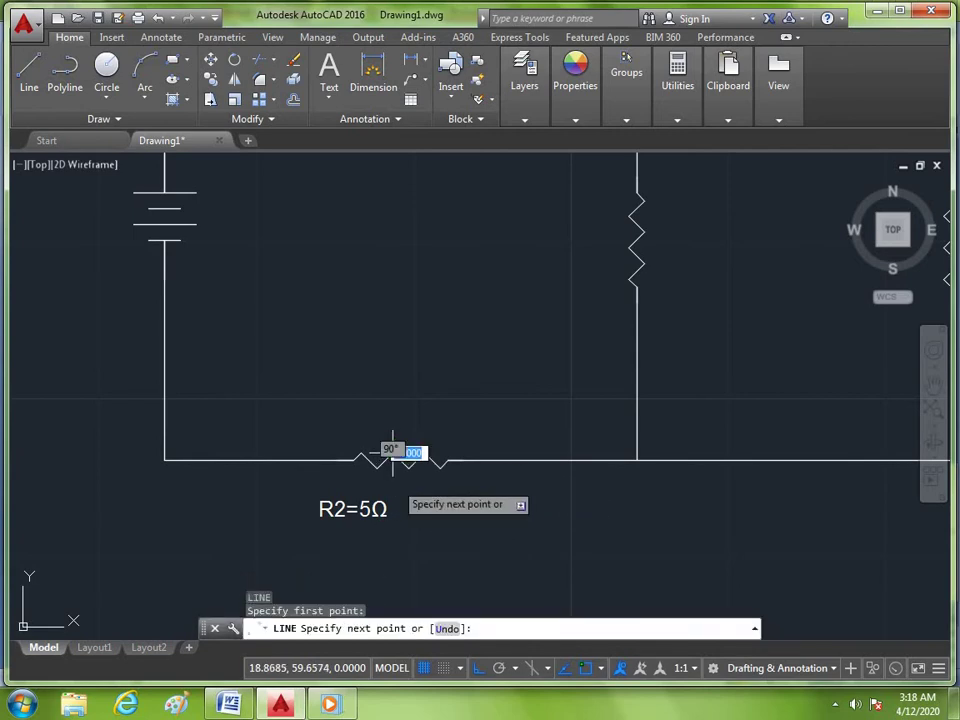
pyautogui.press('F8')
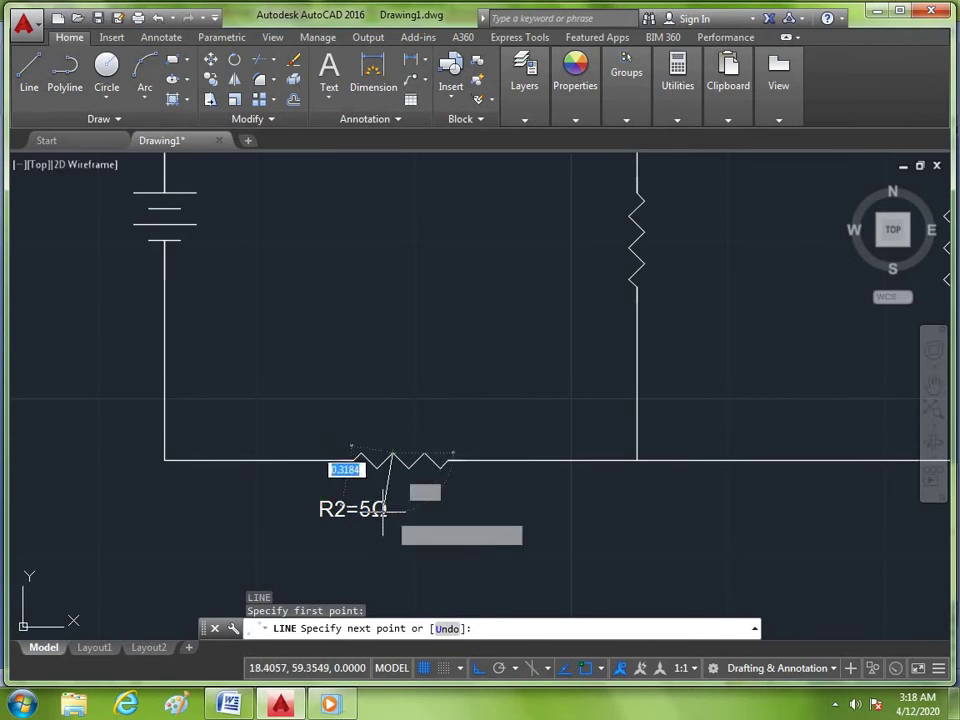
pyautogui.click(392, 497)
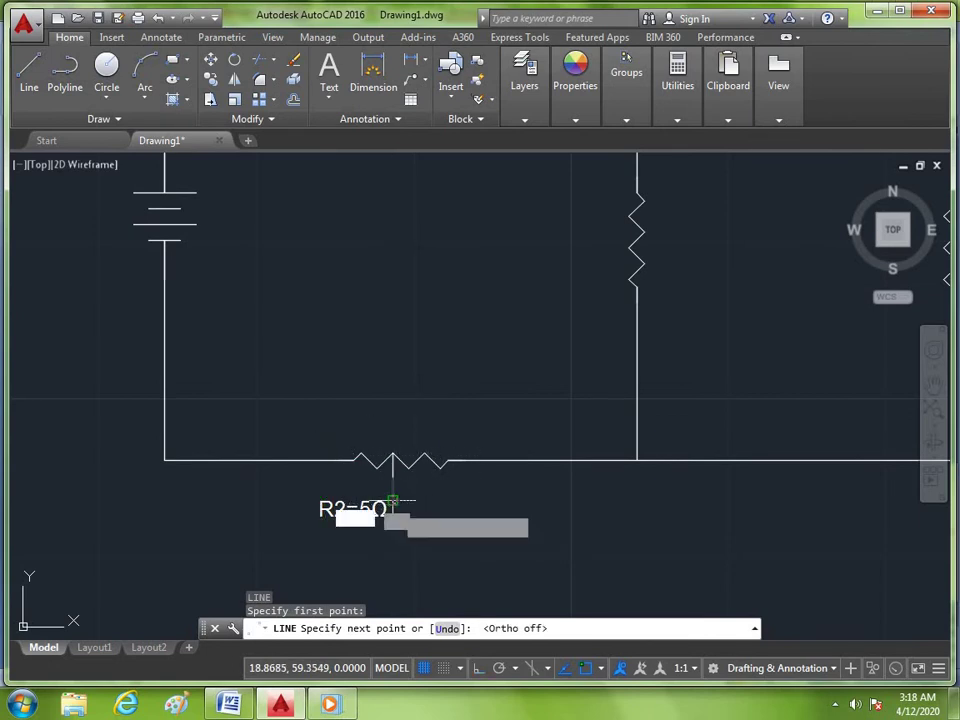
pyautogui.press('Escape')
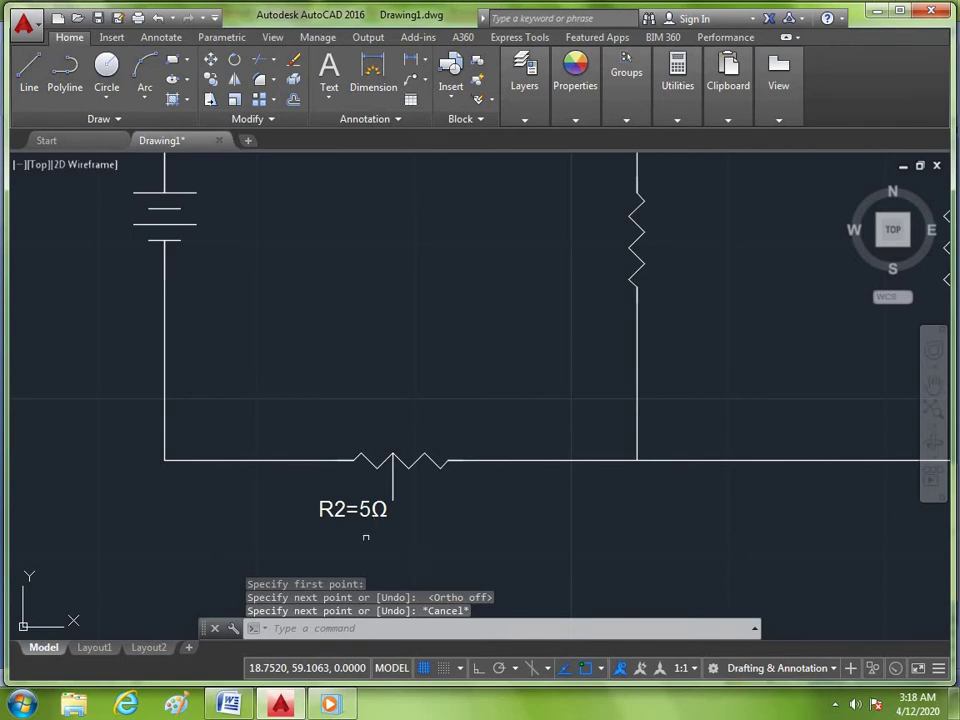
# - Move the R2=5Ω label so it is centred on the guide line beneath the resistor
pyautogui.write('m')
pyautogui.press('Return')
pyautogui.click(354, 510)
pyautogui.press('Return')
pyautogui.click(354, 510)
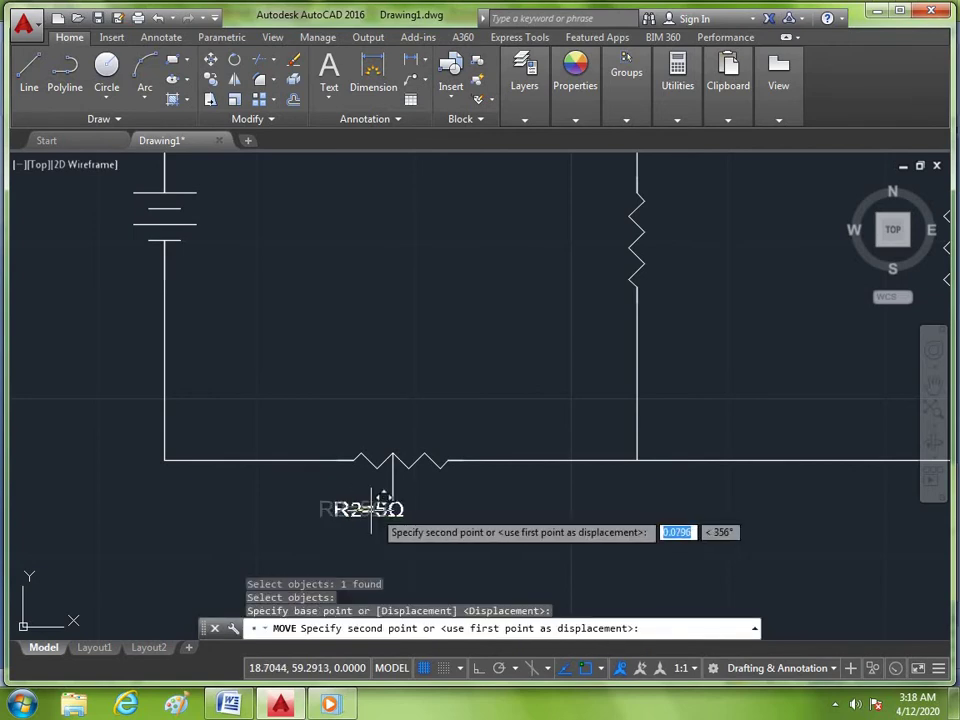
pyautogui.click(392, 500)
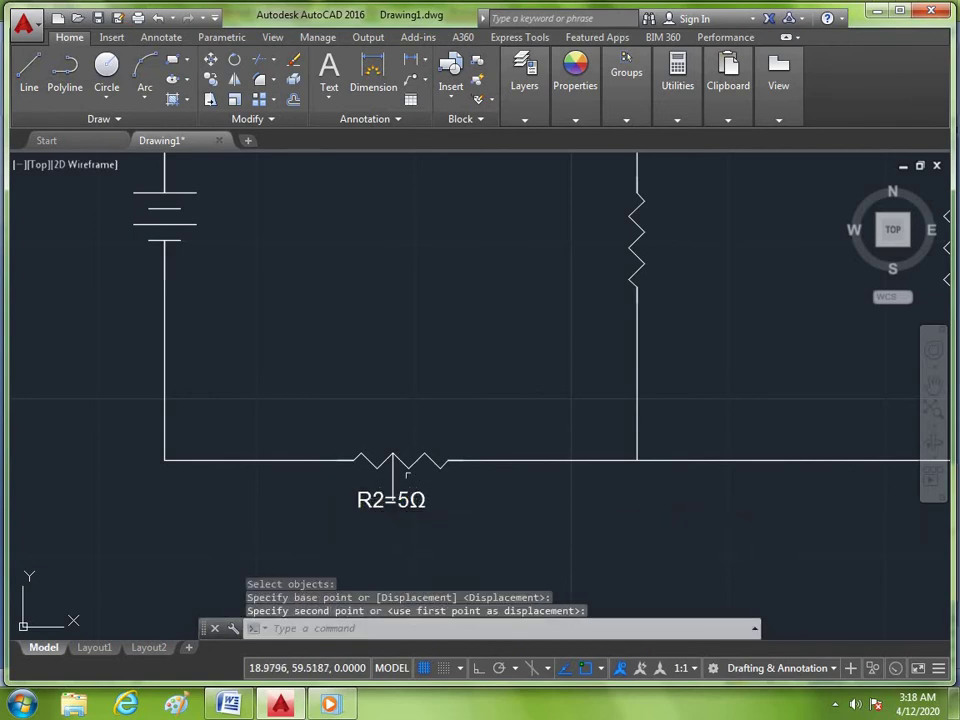
# - Erase the temporary vertical guide line
pyautogui.press('Escape')
pyautogui.write('e')
pyautogui.press('Return')
pyautogui.click(392, 480)
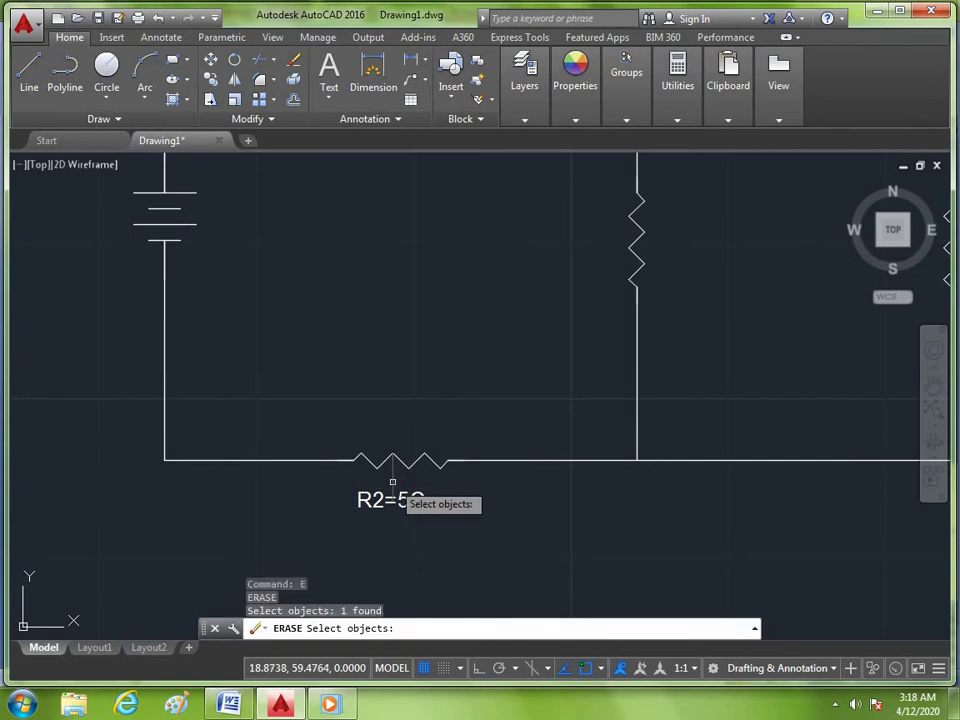
pyautogui.press('Return')
pyautogui.scroll(-5, 400, 500)
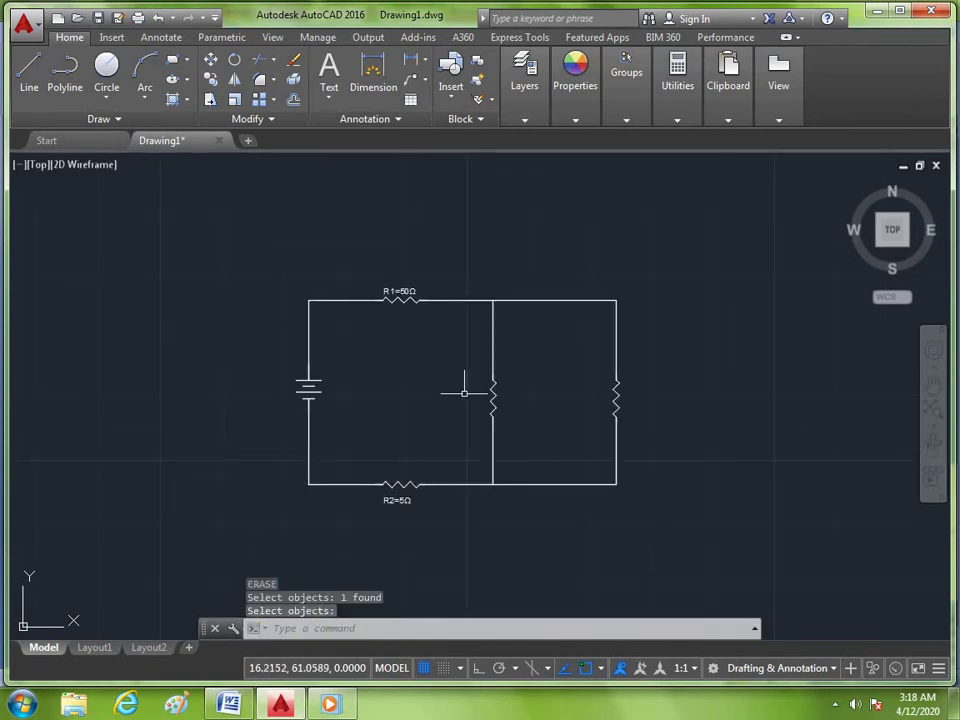
# - Create a multiline text box beside the middle resistor, type 'R', and set its height to 0.1000
pyautogui.scroll(2, 504, 392)
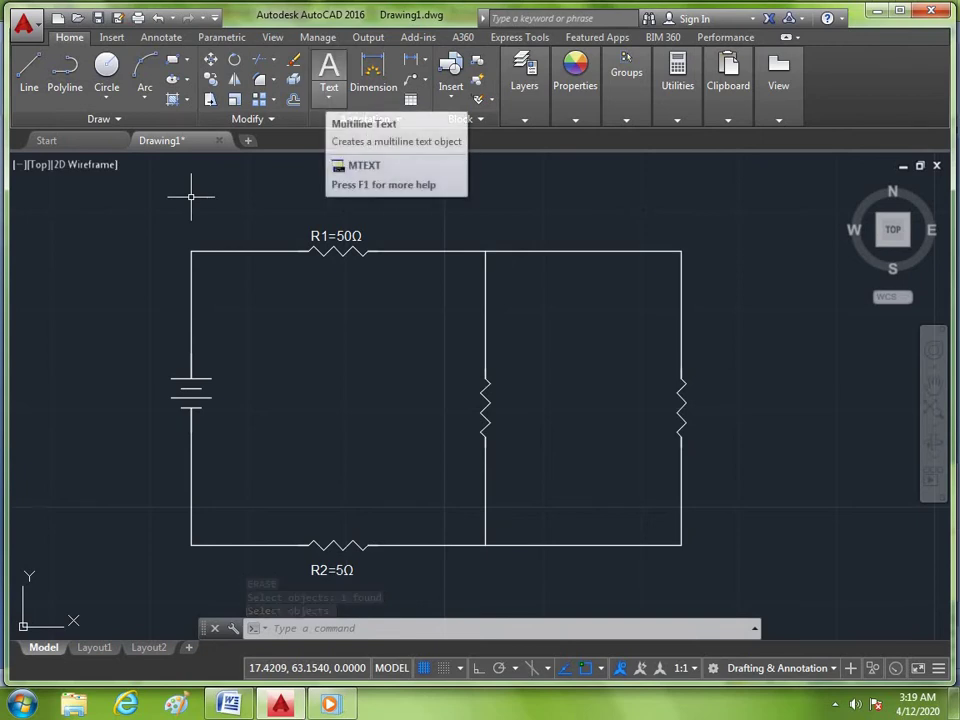
pyautogui.click(328, 72)
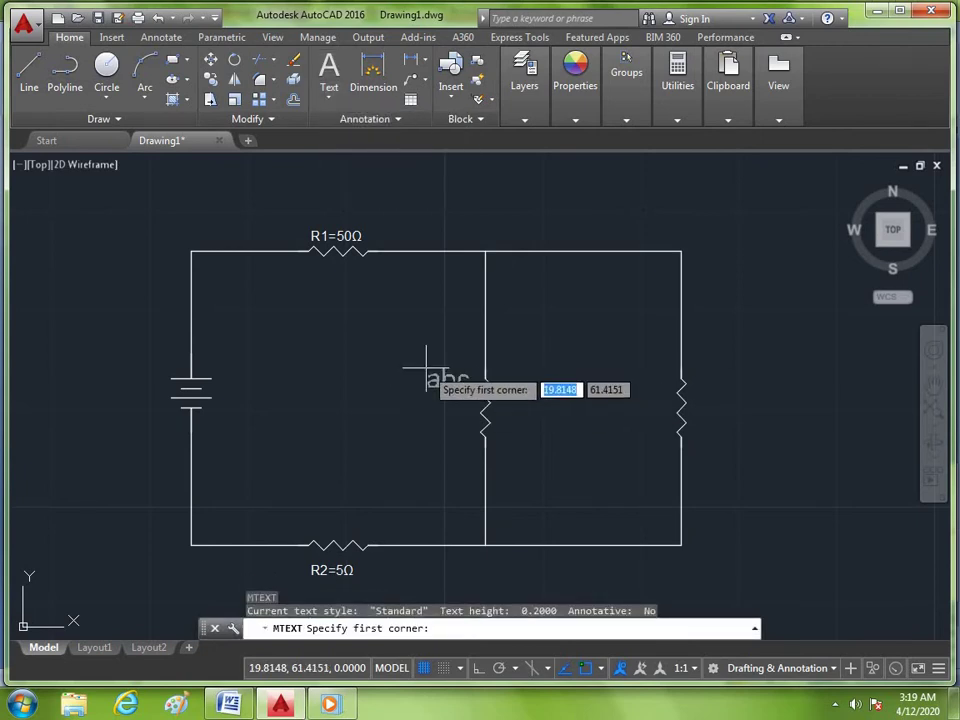
pyautogui.click(426, 368)
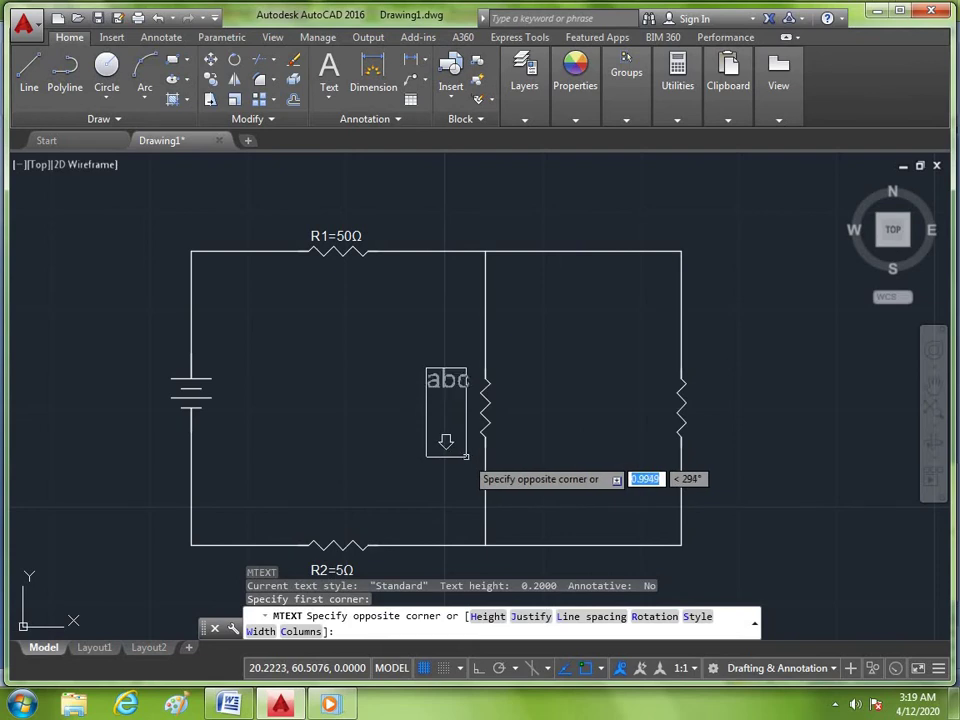
pyautogui.click(464, 449)
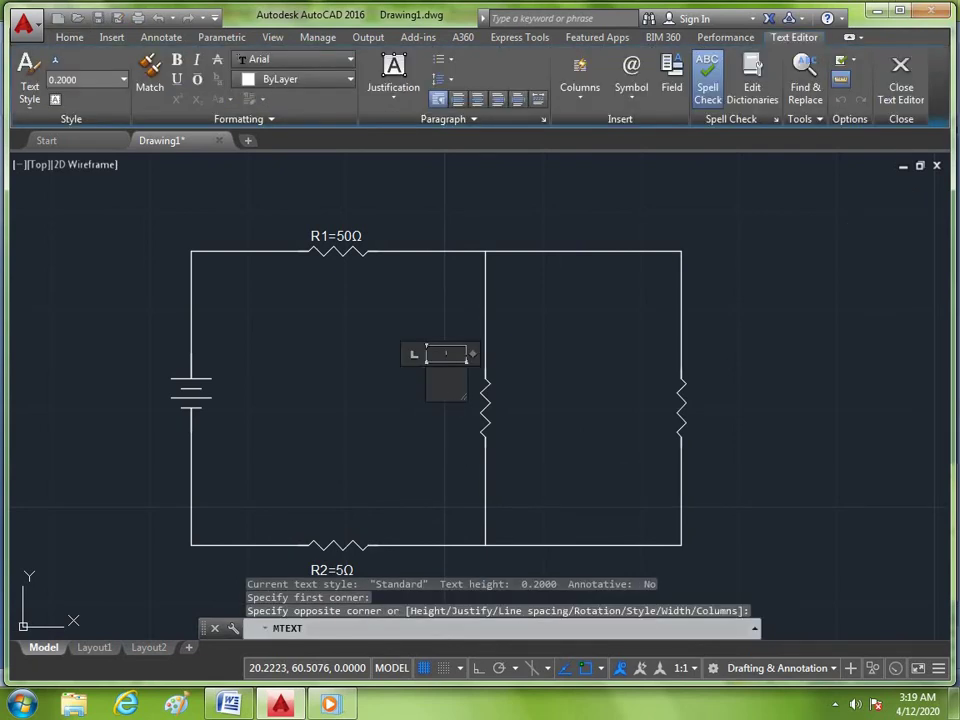
pyautogui.write('R')
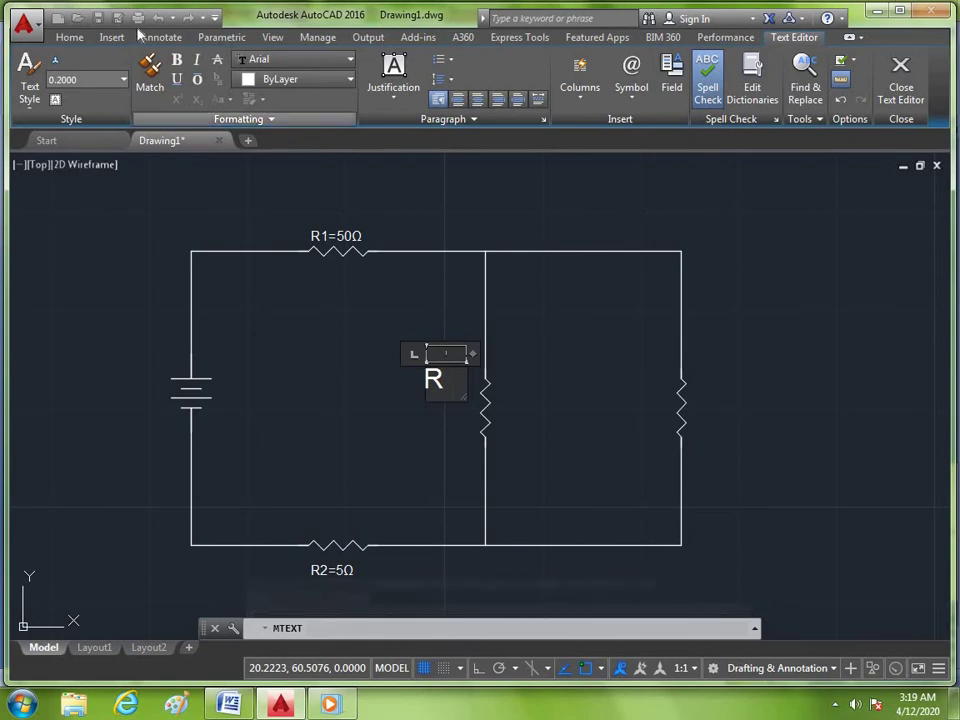
pyautogui.click(60, 81)
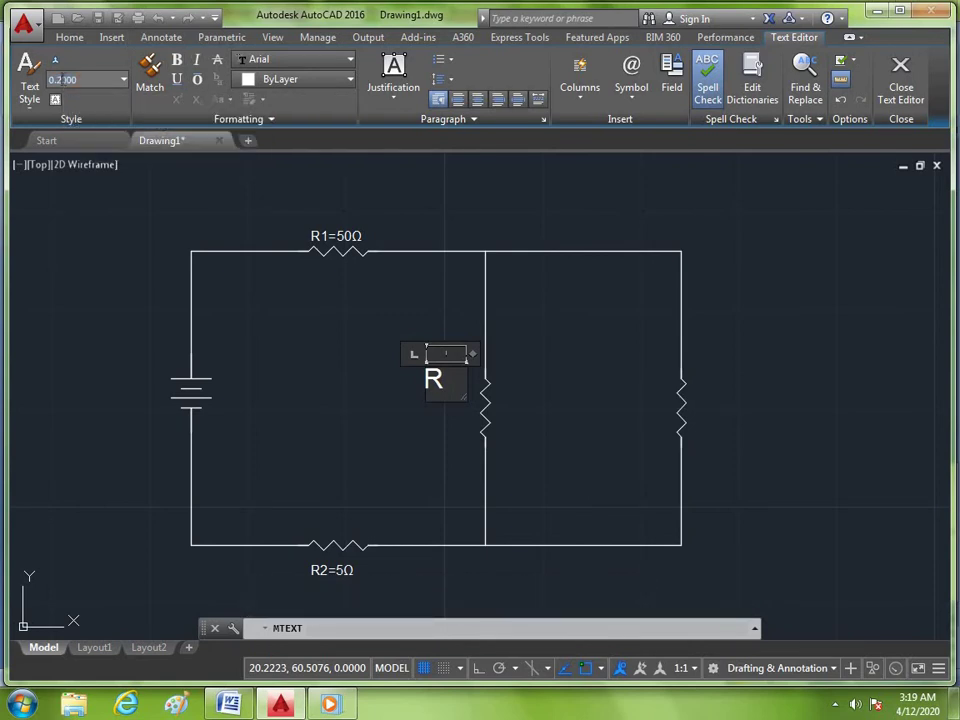
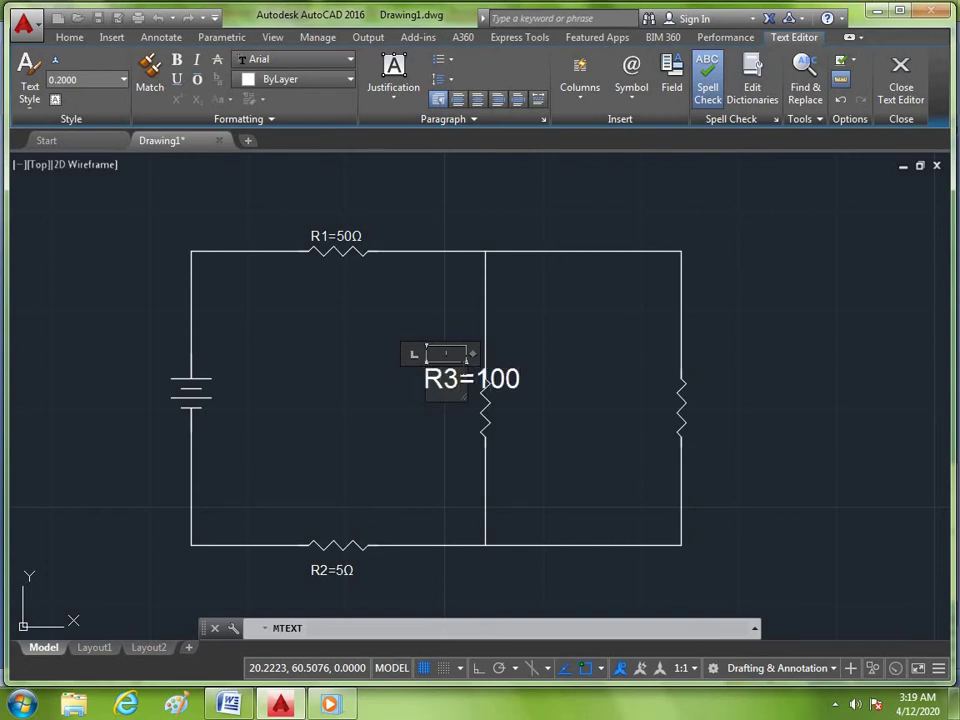
# - Insert the Ohm symbol after 100 so the label reads R3=100Ω, then commit the text
pyautogui.click(637, 97)
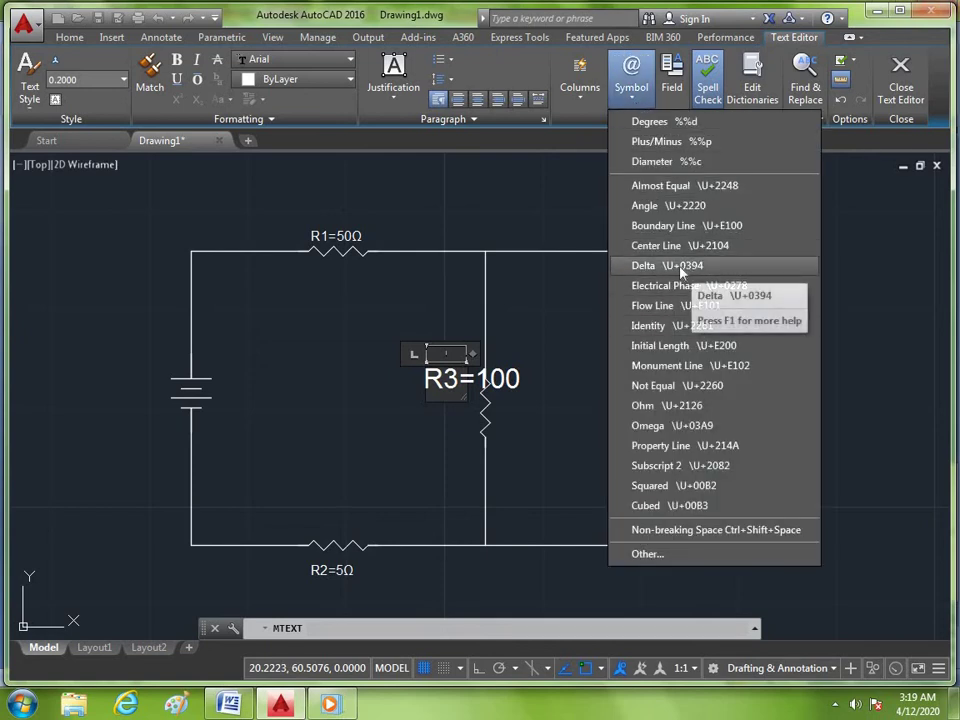
pyautogui.click(660, 406)
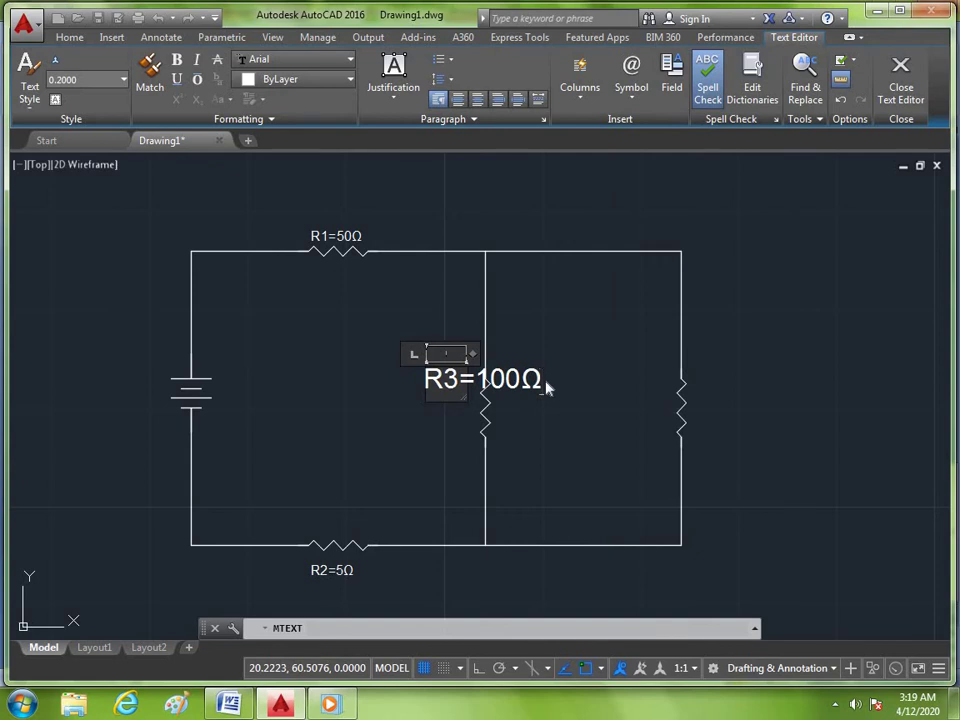
pyautogui.hotkey('ctrl', 'a')
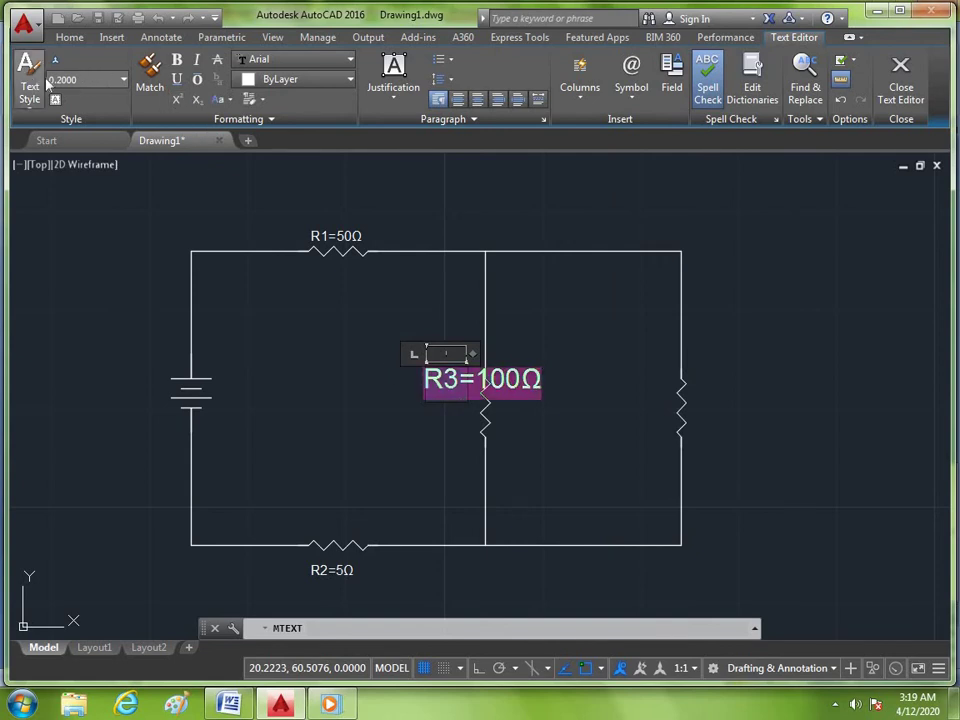
pyautogui.click(62, 79)
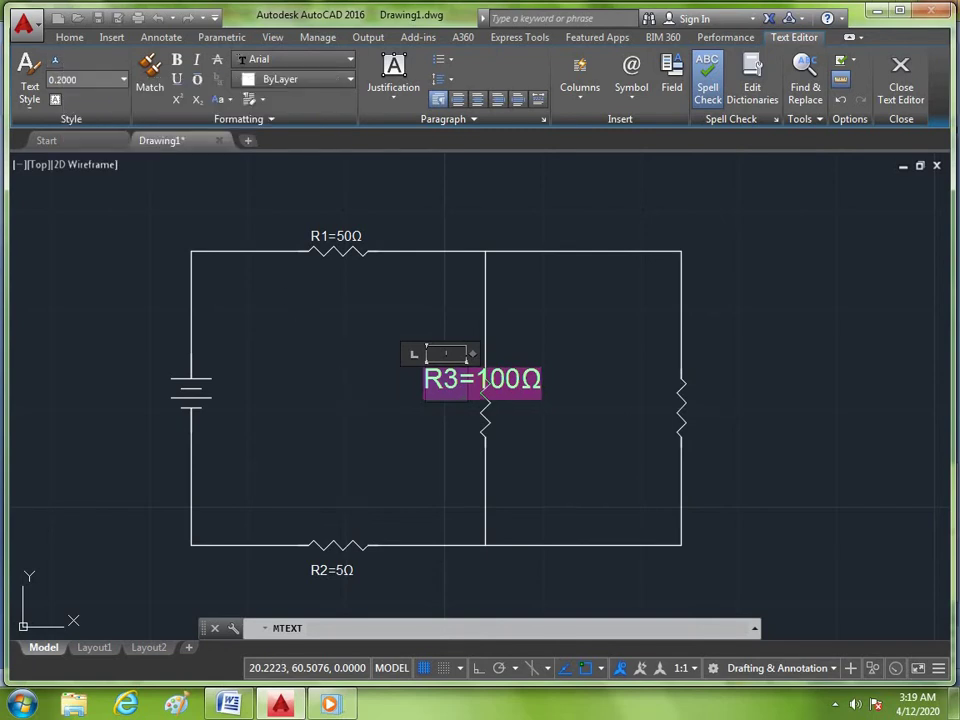
pyautogui.click(483, 385)
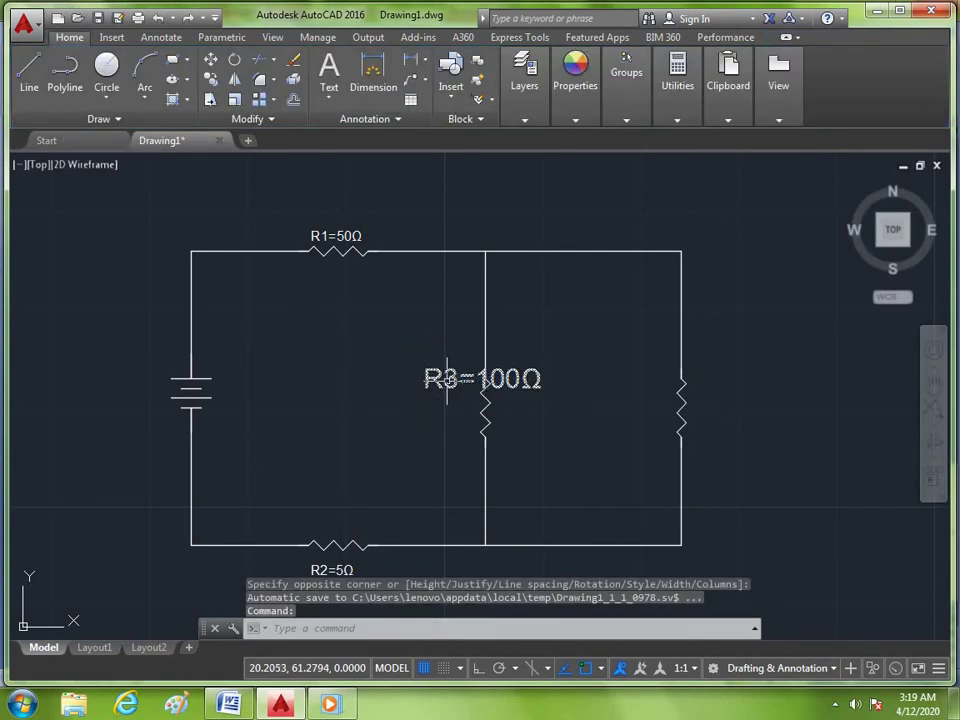
# - Reduce the R3=100Ω label's text height to 0.1000
pyautogui.click(446, 379)
pyautogui.click(441, 380)
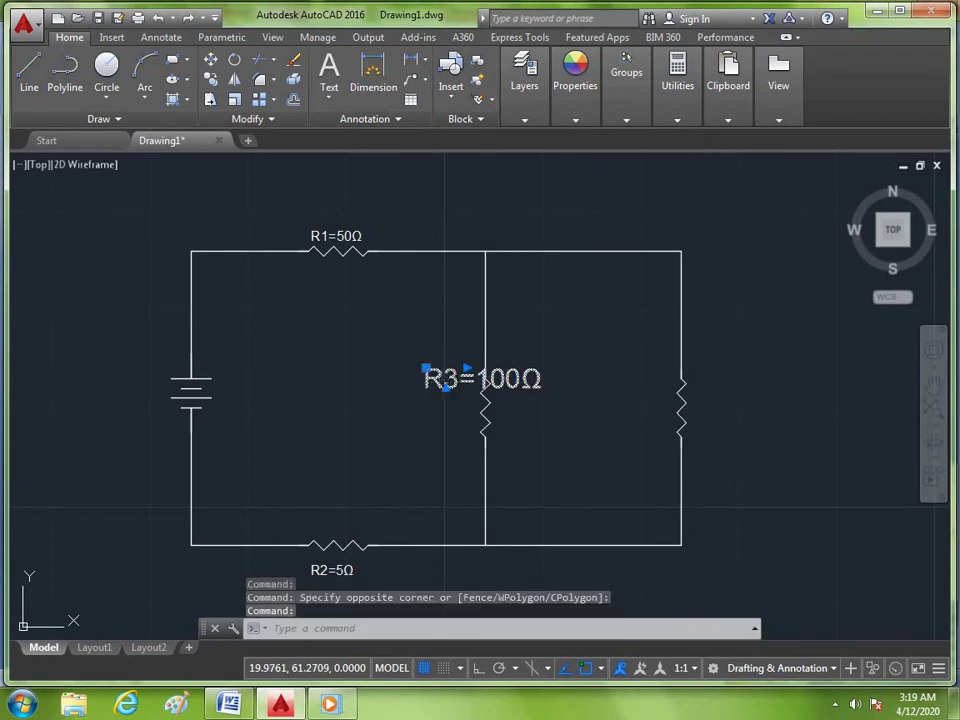
pyautogui.doubleClick(446, 385)
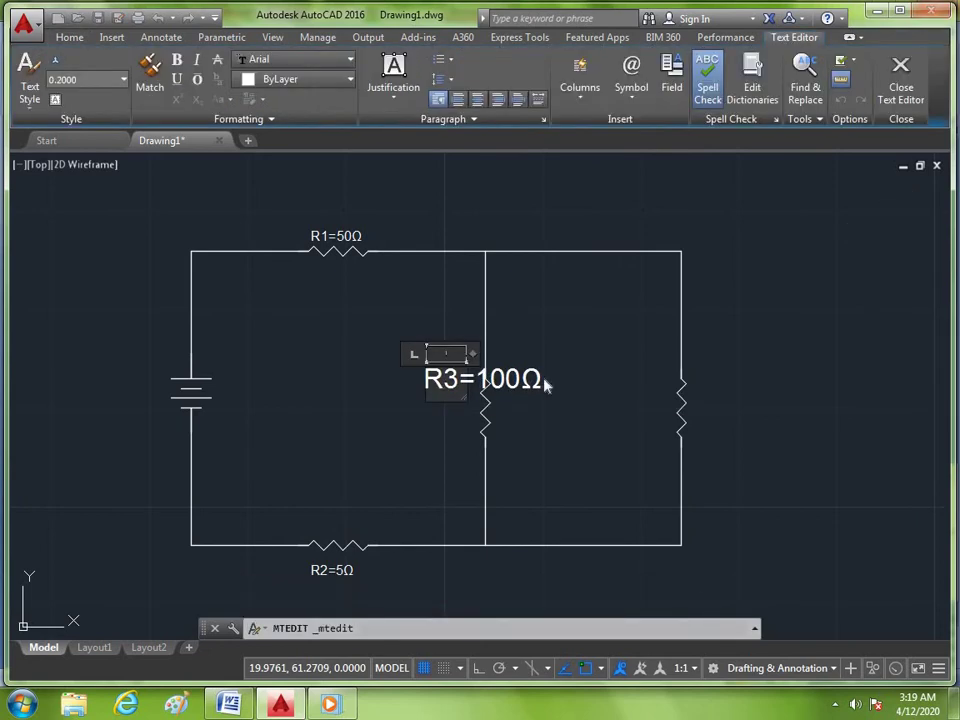
pyautogui.moveTo(541, 380); pyautogui.dragTo(425, 380)
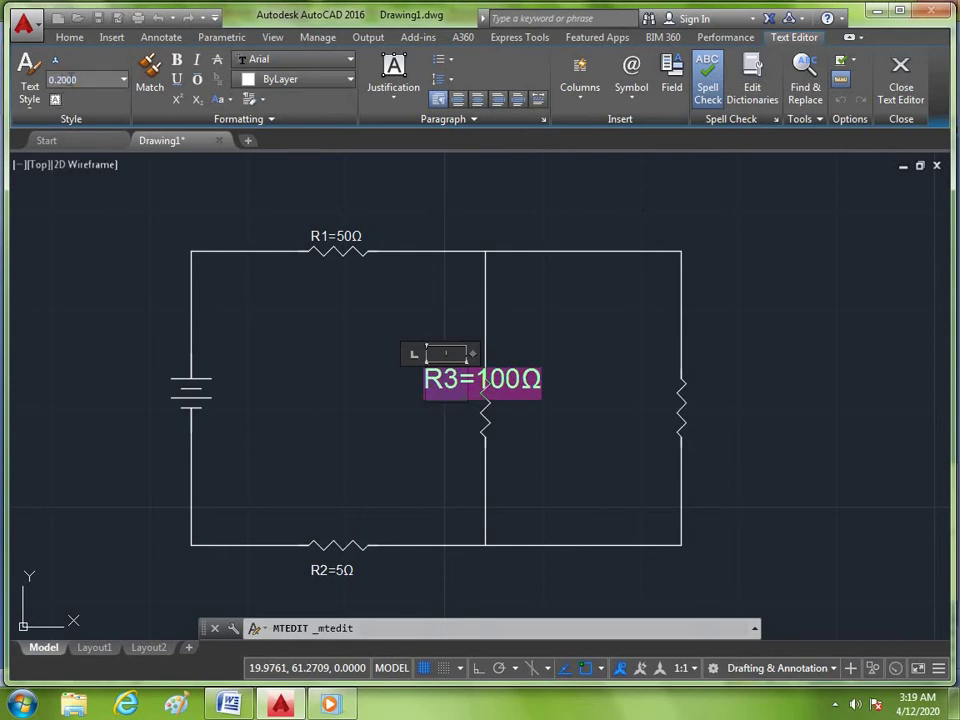
pyautogui.click(87, 79)
pyautogui.write('0.1000')
pyautogui.press('Return')
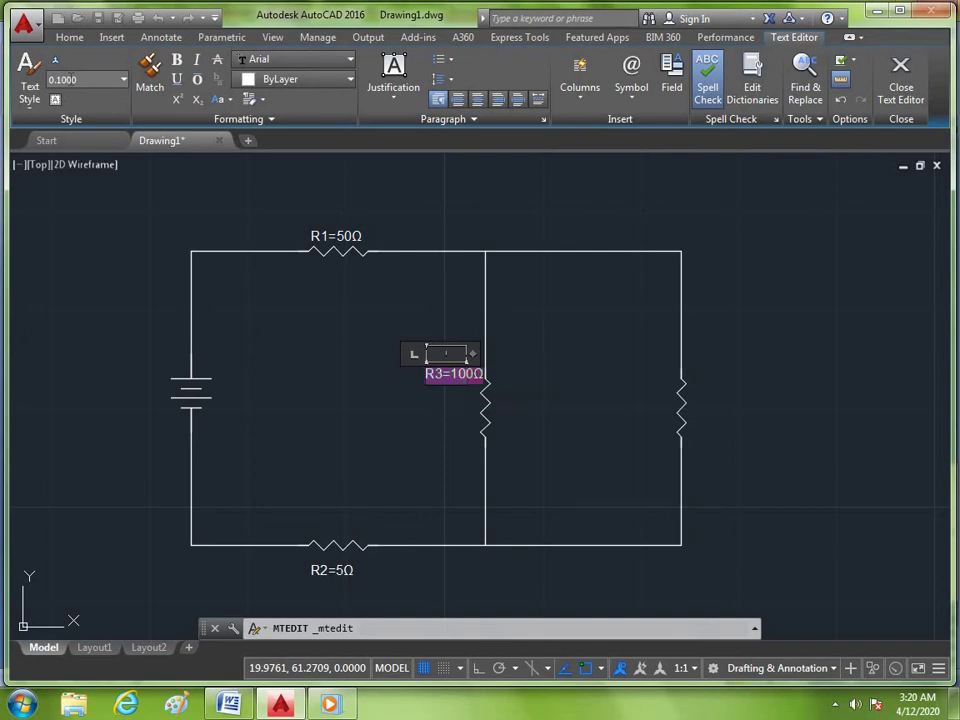
pyautogui.click(411, 421)
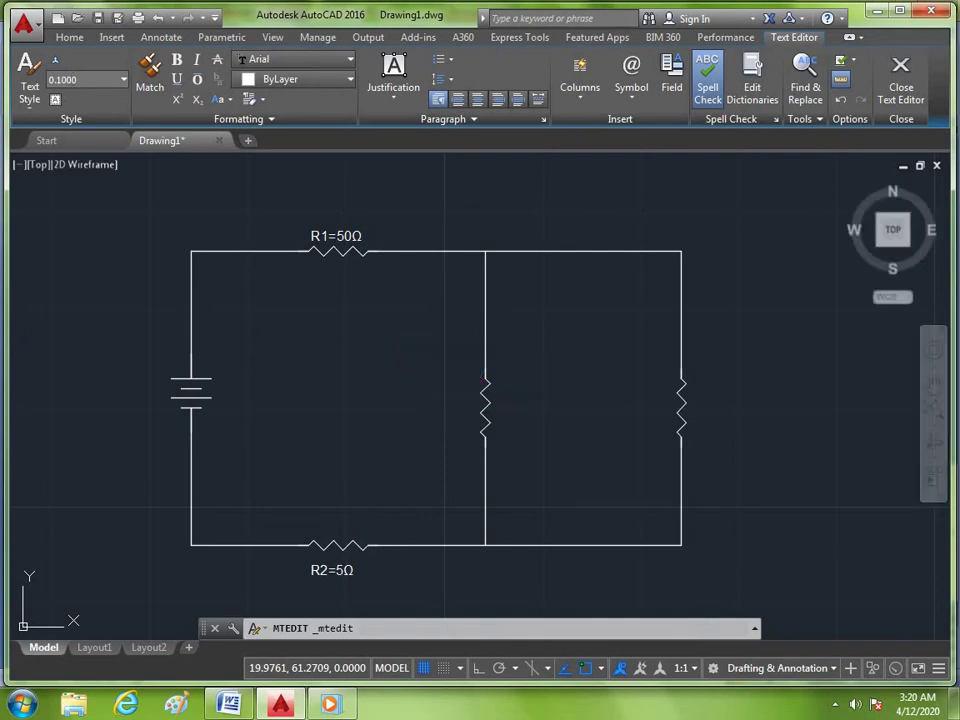
# - Move the R3=100Ω label just left of the middle resistor
pyautogui.write('m')
pyautogui.press('Return')
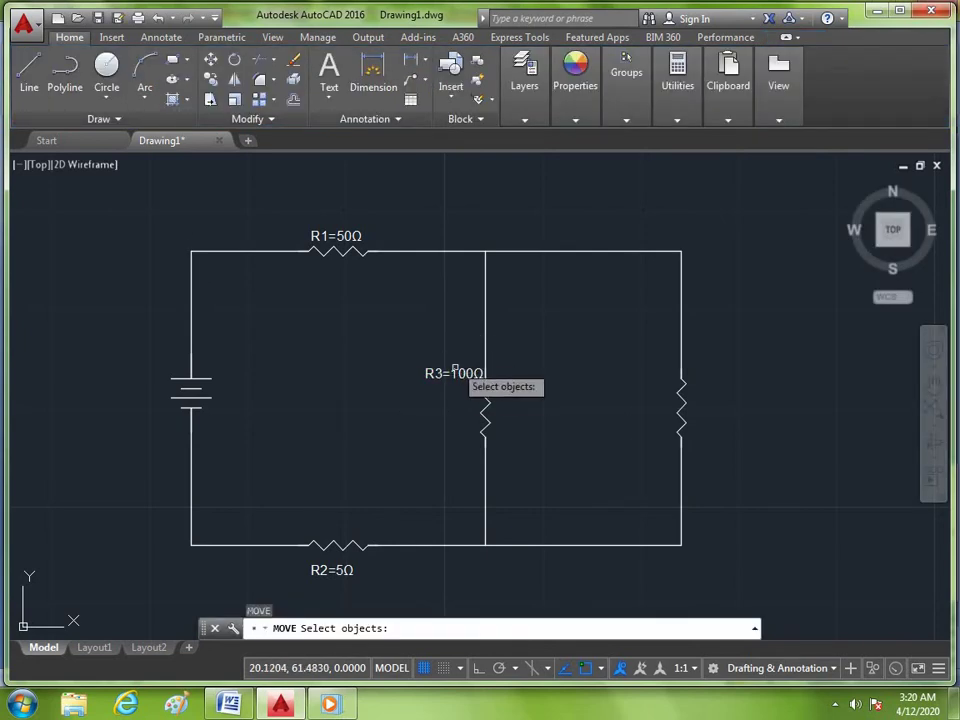
pyautogui.click(447, 378)
pyautogui.press('Return')
pyautogui.click(445, 380)
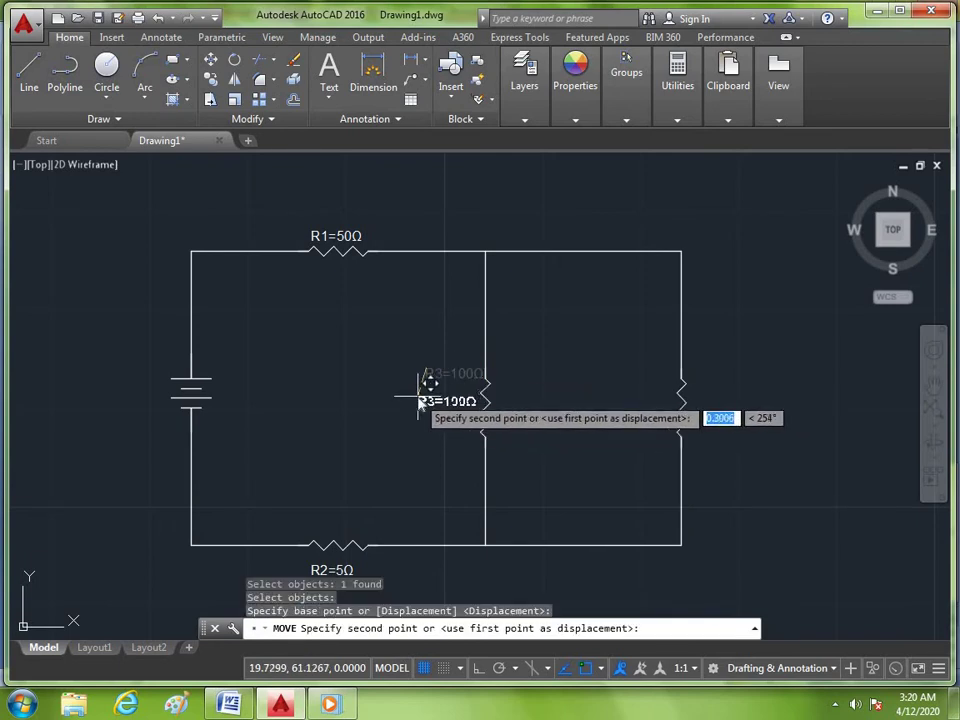
pyautogui.click(425, 393)
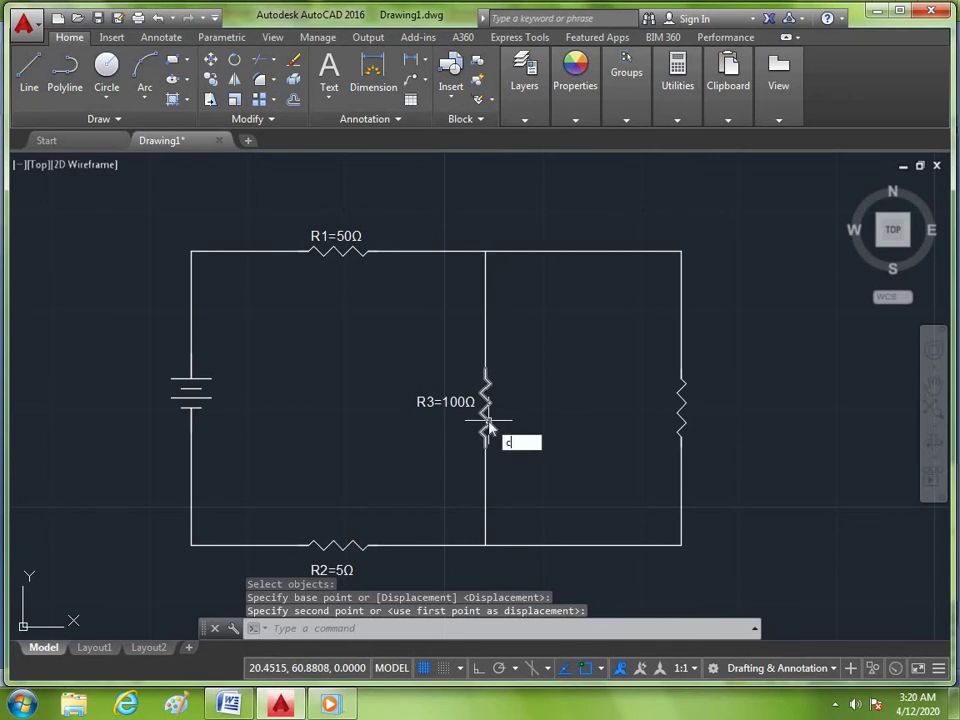
# - Begin copying the R3=100Ω label with CP
pyautogui.write('CP')
pyautogui.press('Return')
pyautogui.click(436, 401)
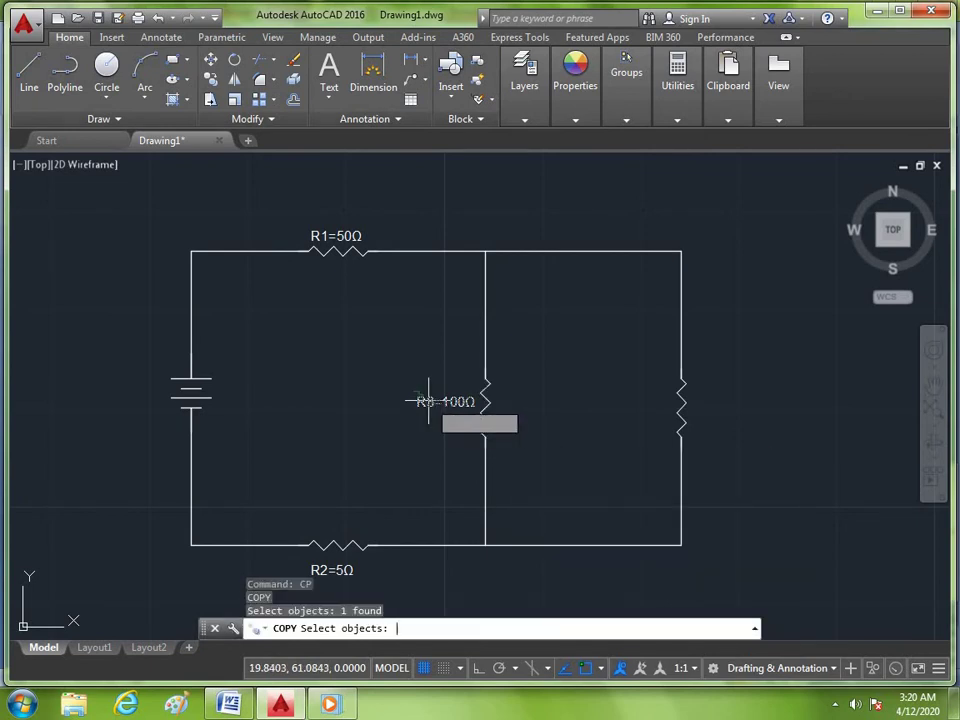
# - Place the copy of the R3=100Ω label beside the right-hand resistor
pyautogui.press('Return')
pyautogui.click(439, 399)
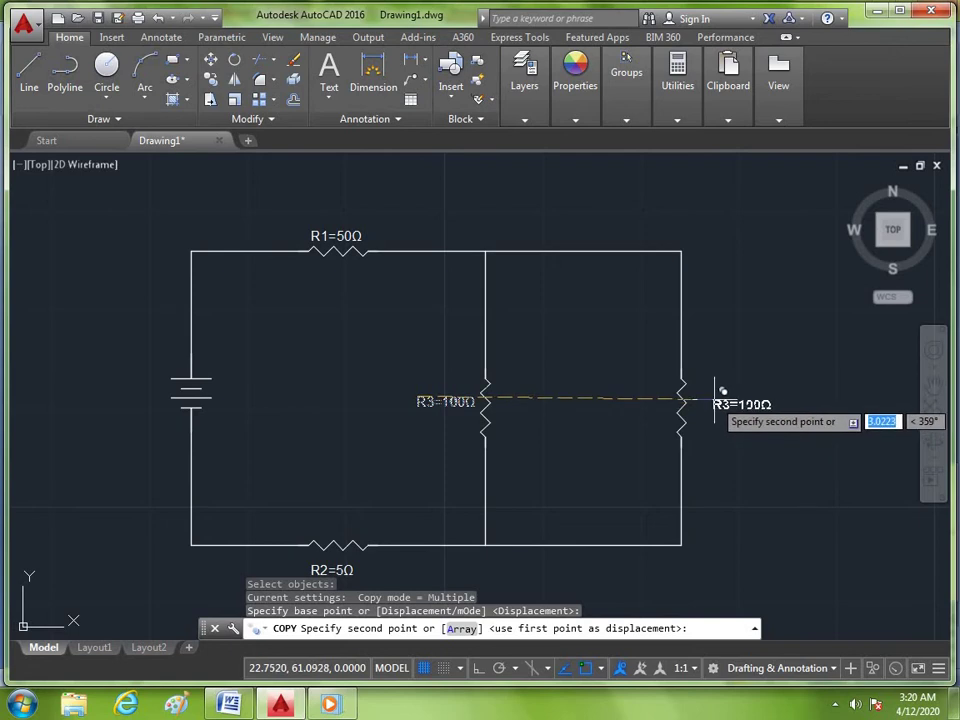
pyautogui.click(716, 400)
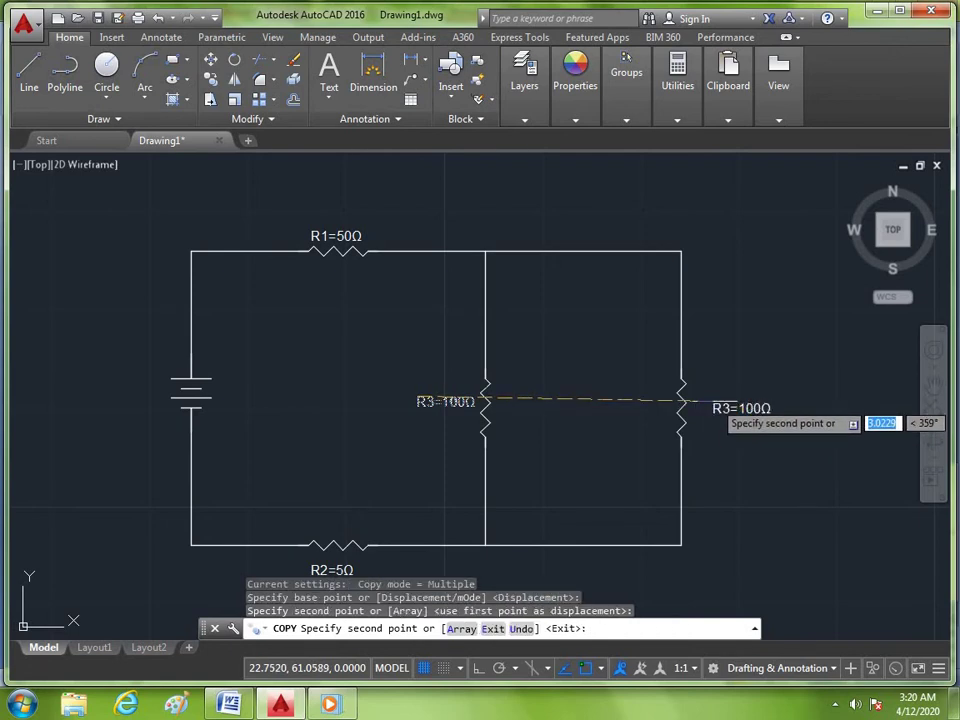
pyautogui.press('Escape')
pyautogui.scroll(4, 770, 398)
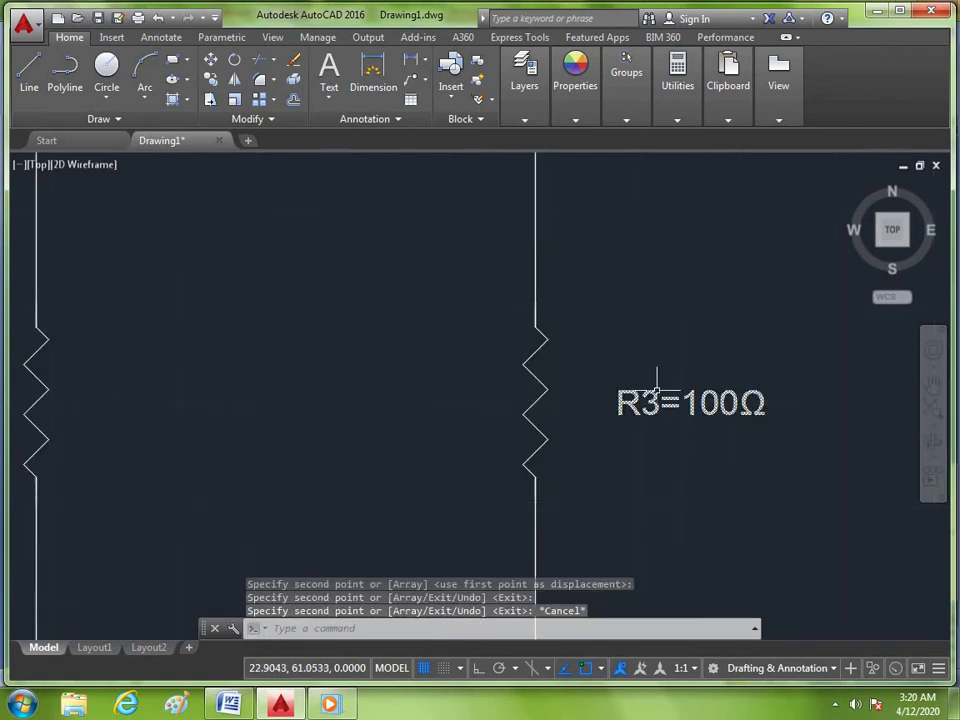
pyautogui.scroll(-2, 655, 390)
pyautogui.write('R')
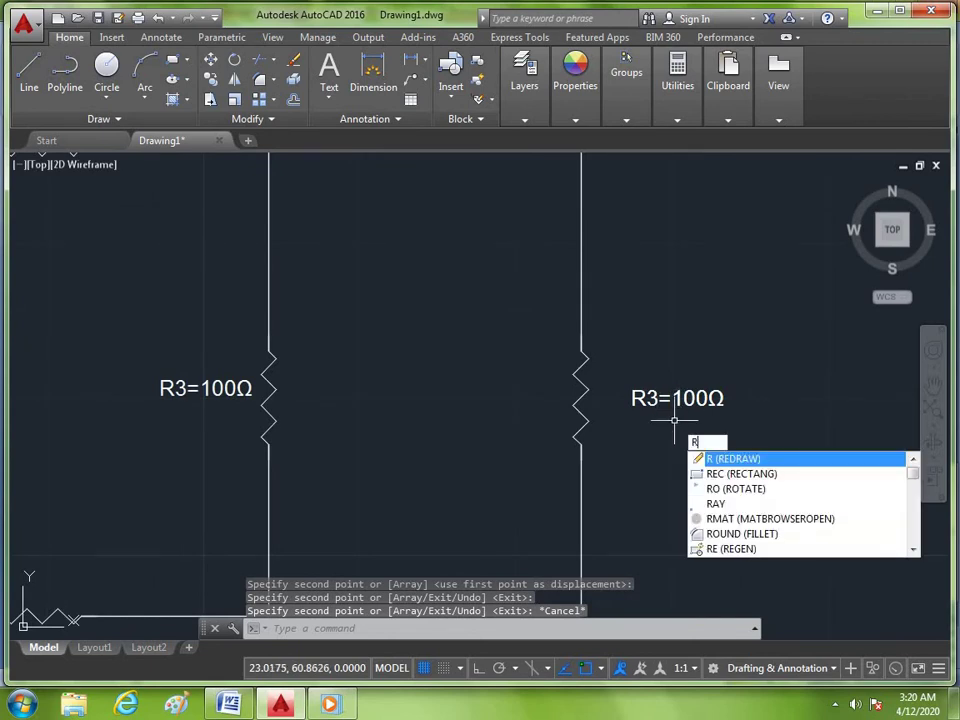
# - Start rotating the copied label, then cancel so it stays upright
pyautogui.write('o')
pyautogui.press('Return')
pyautogui.click(700, 402)
pyautogui.click(690, 405)
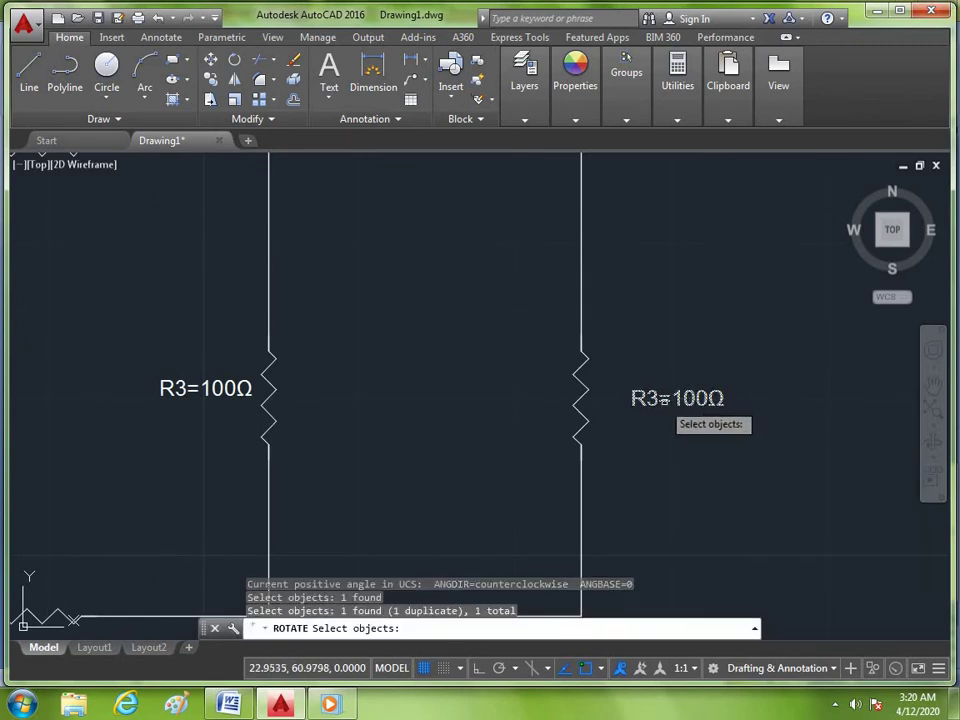
pyautogui.press('Return')
pyautogui.click(634, 396)
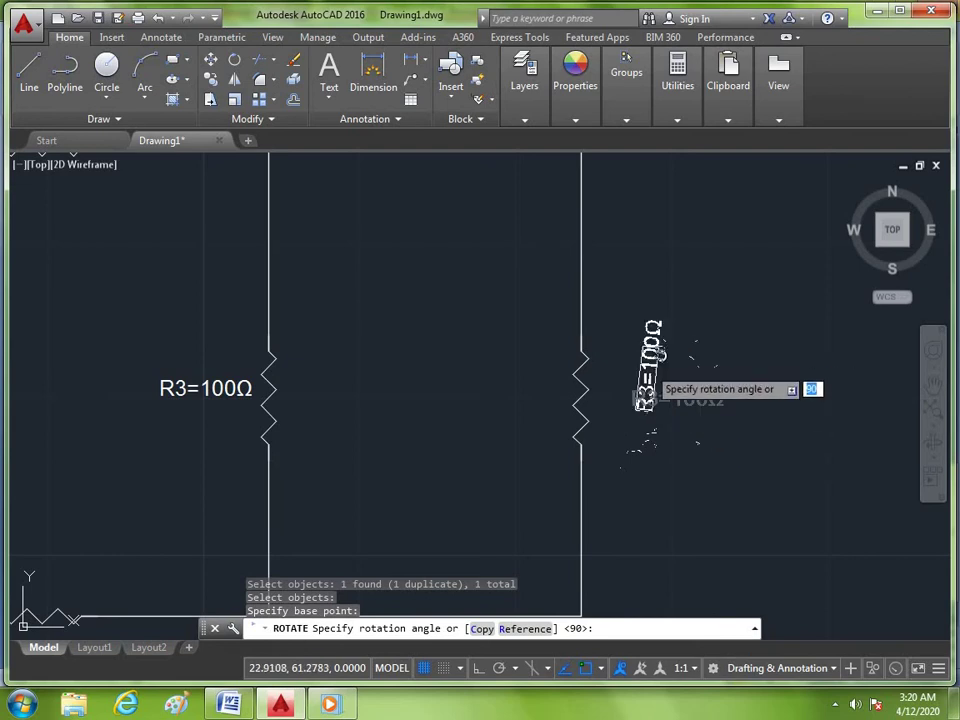
pyautogui.press('Escape')
pyautogui.press('Escape')
# - Abandon moving the right-hand label and erase the extra duplicate label
pyautogui.write('m')
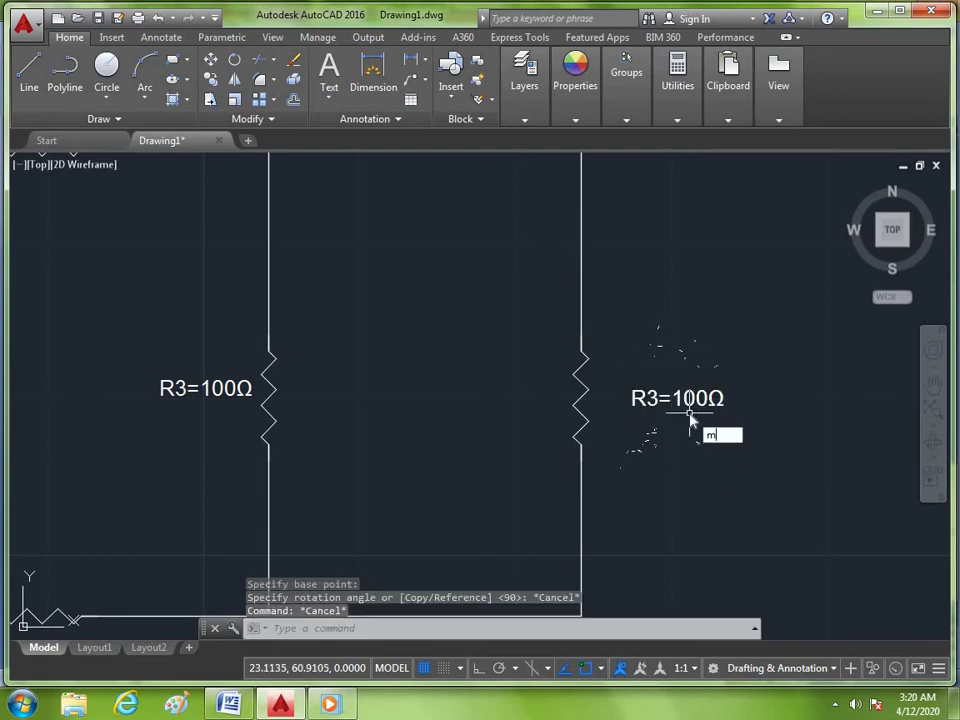
pyautogui.press('Return')
pyautogui.click(692, 410)
pyautogui.press('Return')
pyautogui.click(679, 384)
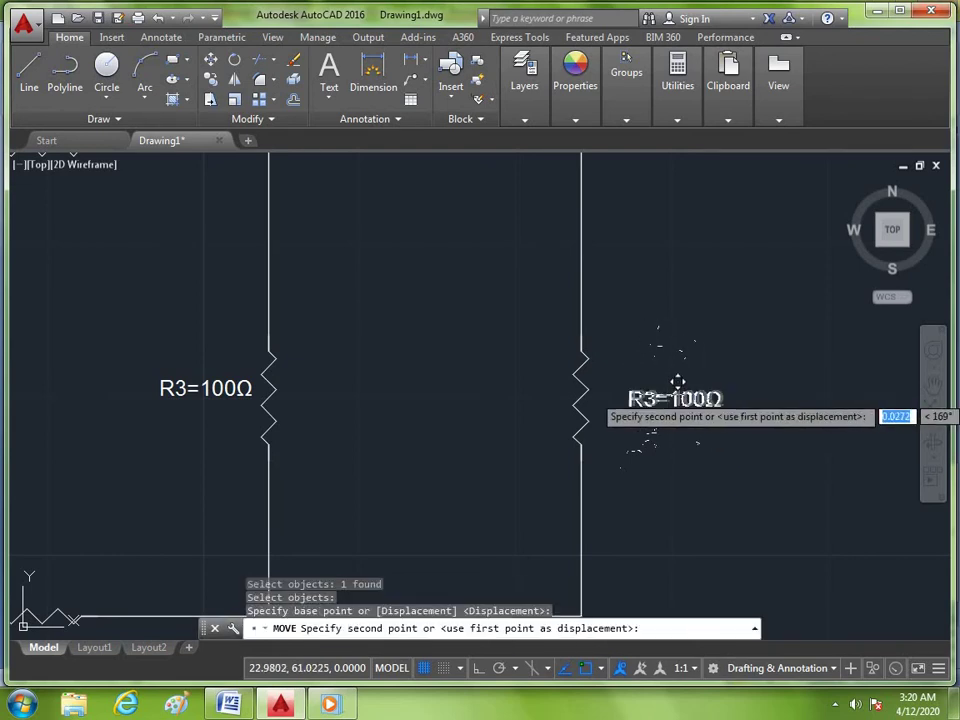
pyautogui.press('Escape')
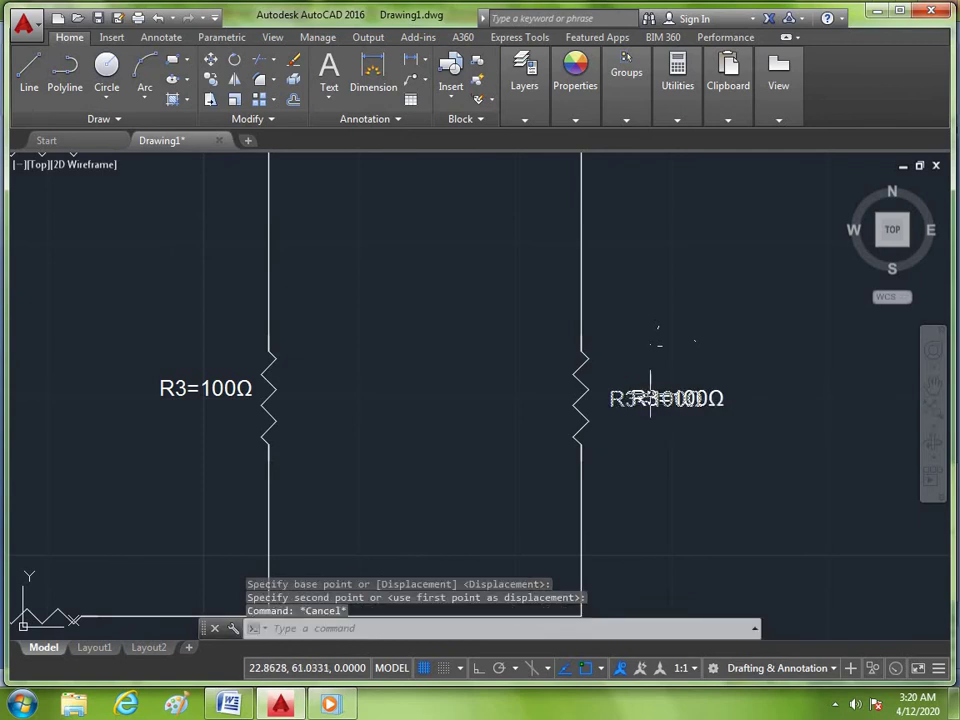
pyautogui.write('e')
pyautogui.press('Return')
pyautogui.click(672, 418)
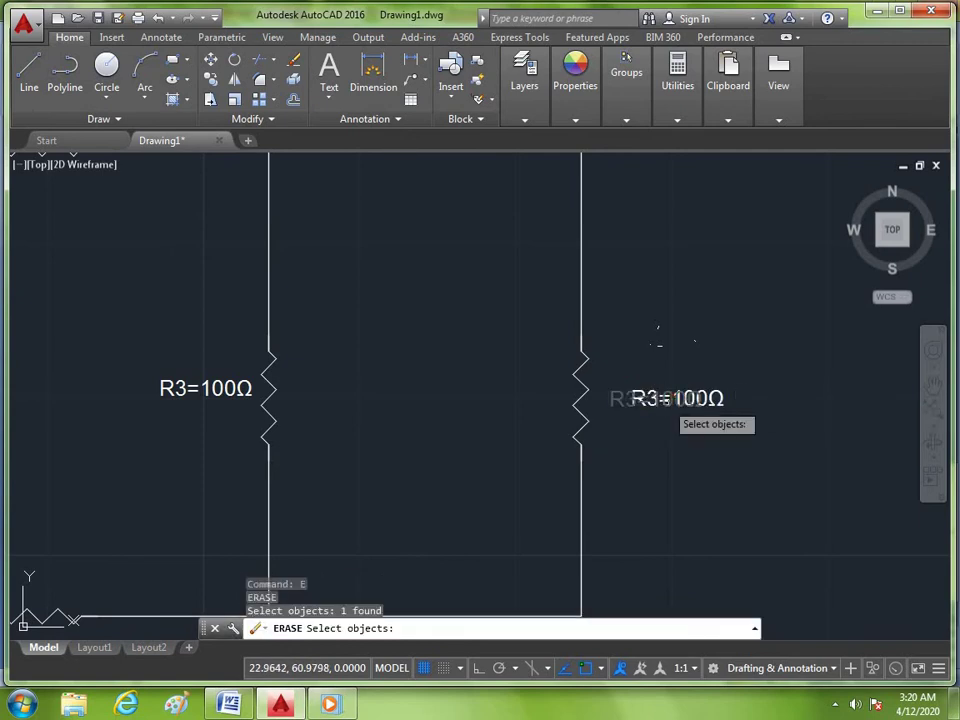
pyautogui.press('Return')
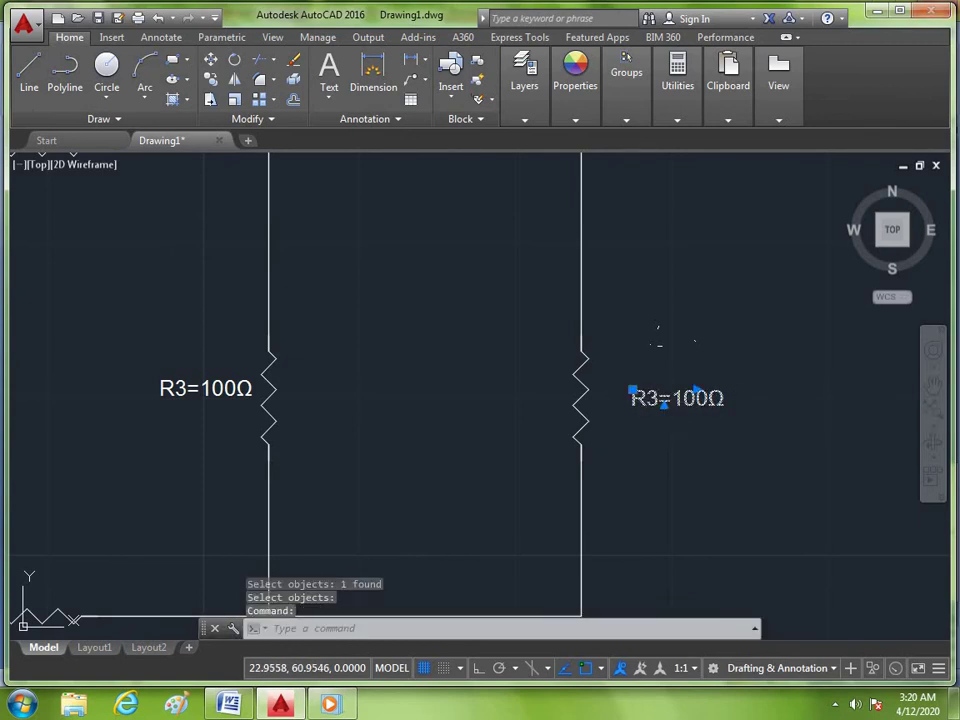
# - Edit the right-hand label to read R4=10Ω and move it toward its resistor
pyautogui.doubleClick(664, 398)
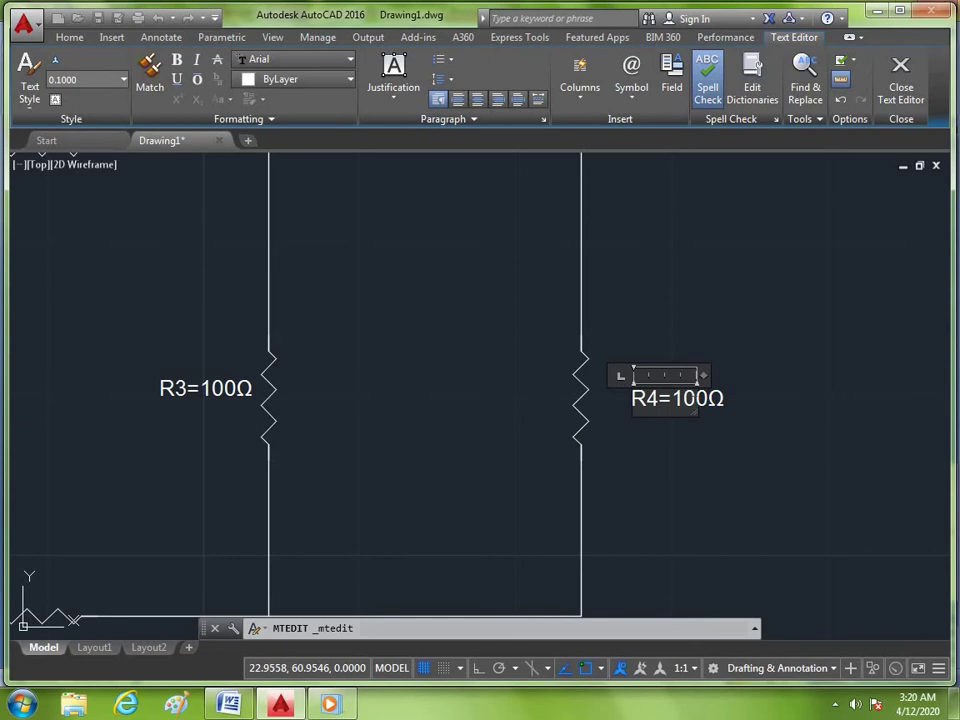
pyautogui.click(684, 466)
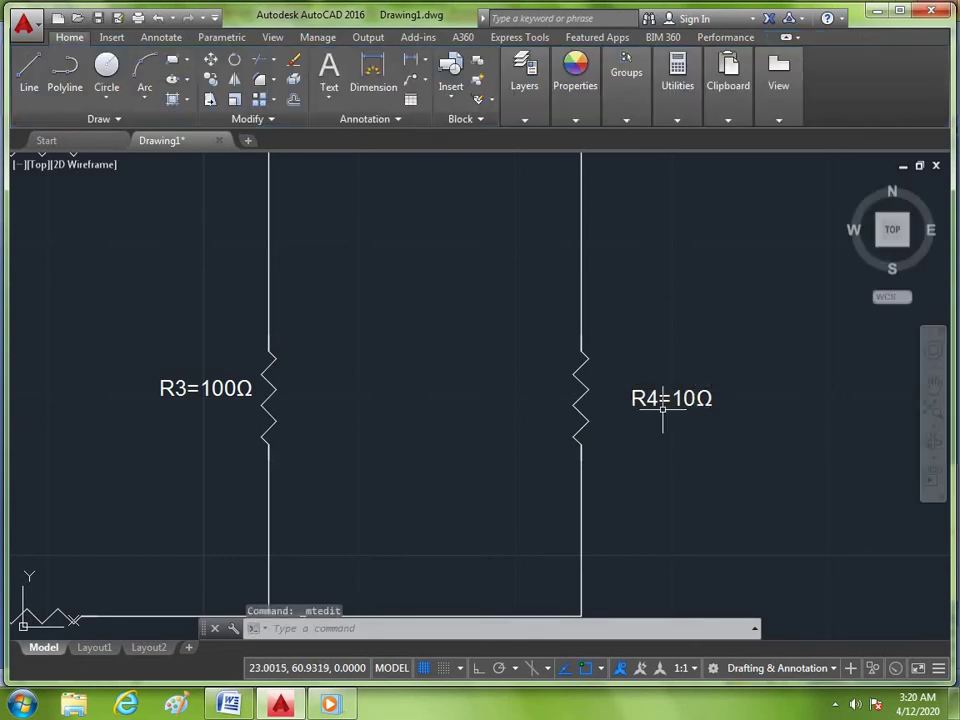
pyautogui.write('m')
pyautogui.press('Return')
pyautogui.click(684, 398)
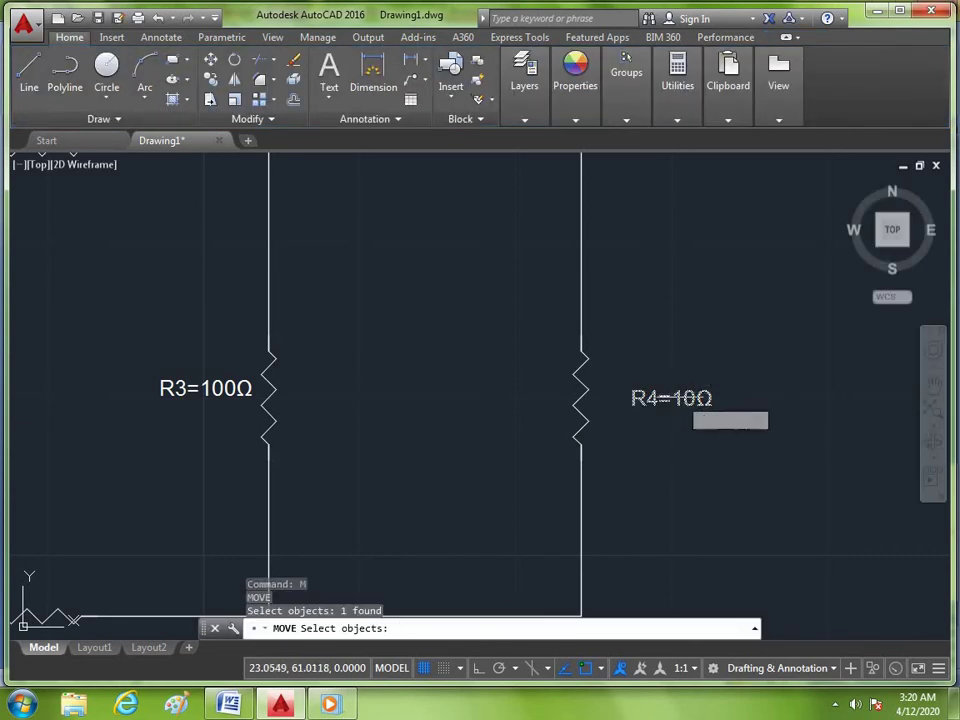
pyautogui.press('Return')
pyautogui.click(709, 378)
pyautogui.click(663, 382)
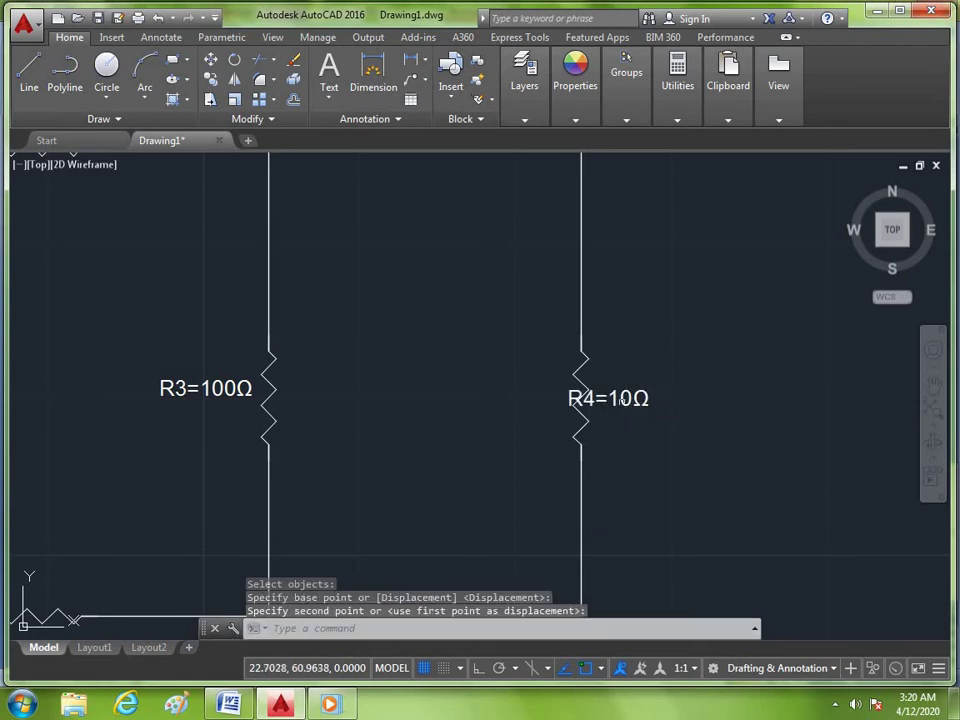
# - Move the R4=10Ω label to the right of its resistor
pyautogui.write('m')
pyautogui.press('Return')
pyautogui.click(633, 392)
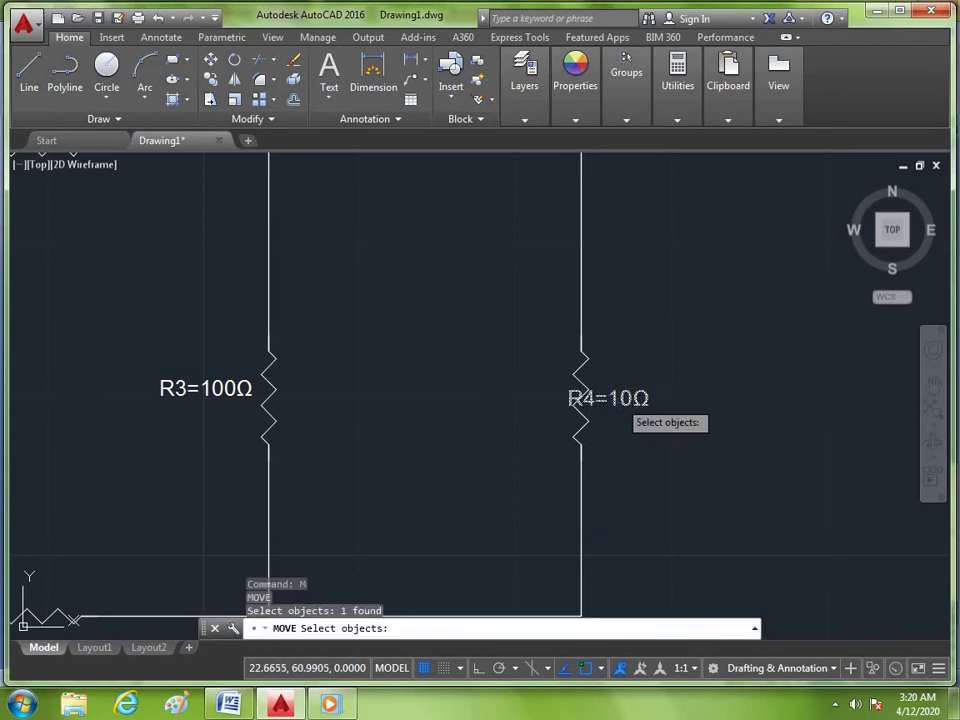
pyautogui.press('Return')
pyautogui.click(621, 385)
pyautogui.click(648, 388)
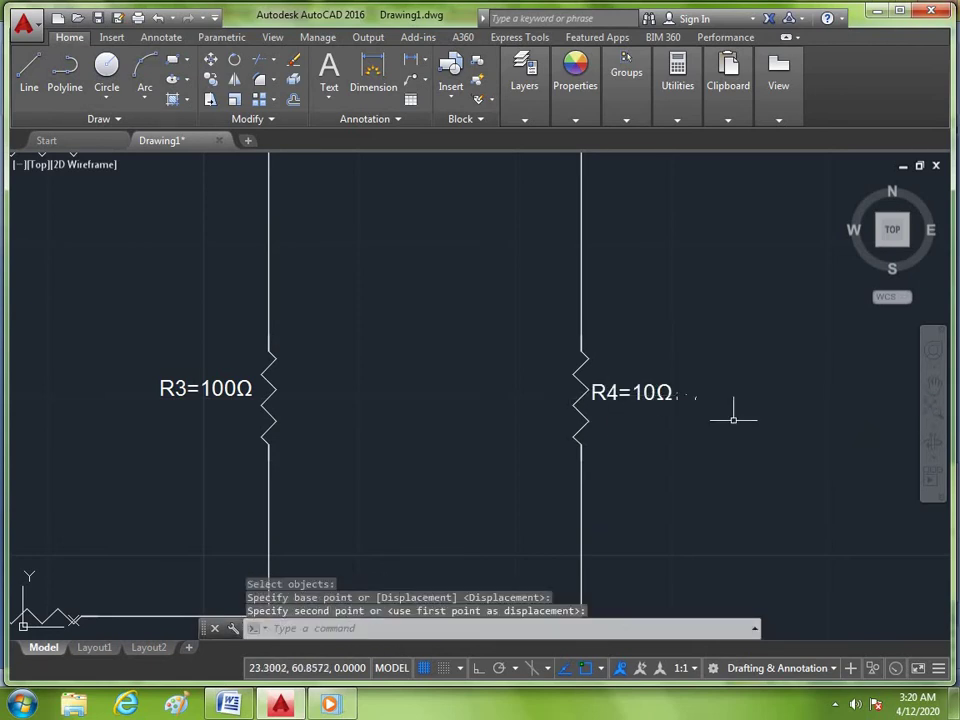
# - Fine-tune the R4=10Ω label so it sits snug beside its resistor
pyautogui.scroll(-3, 733, 419)
pyautogui.scroll(3, 703, 420)
pyautogui.press('Return')
pyautogui.click(645, 398)
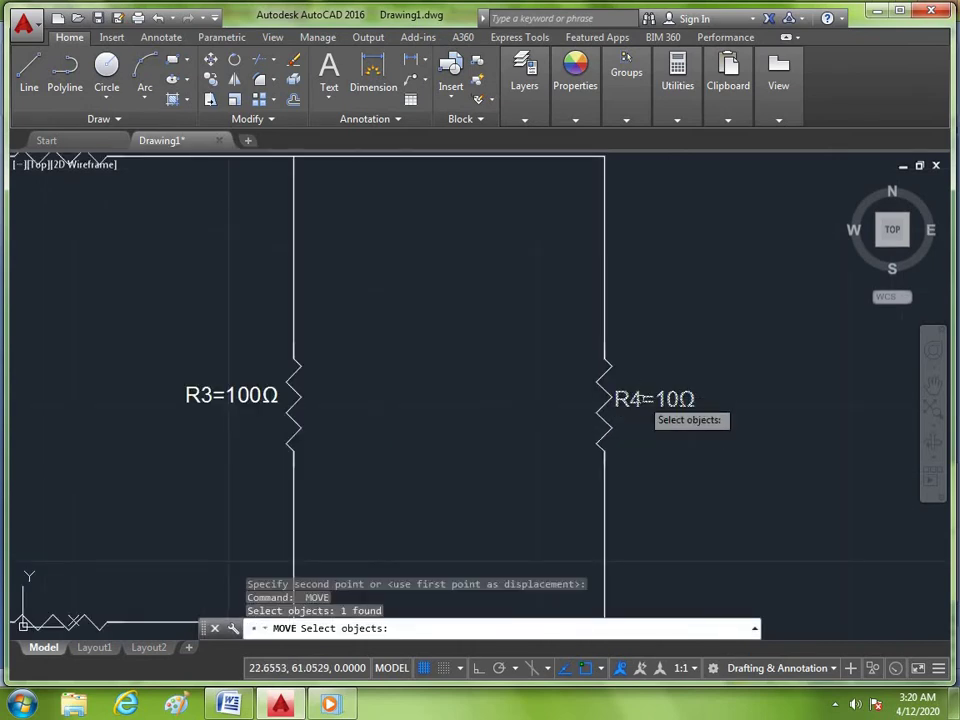
pyautogui.press('Return')
pyautogui.click(630, 380)
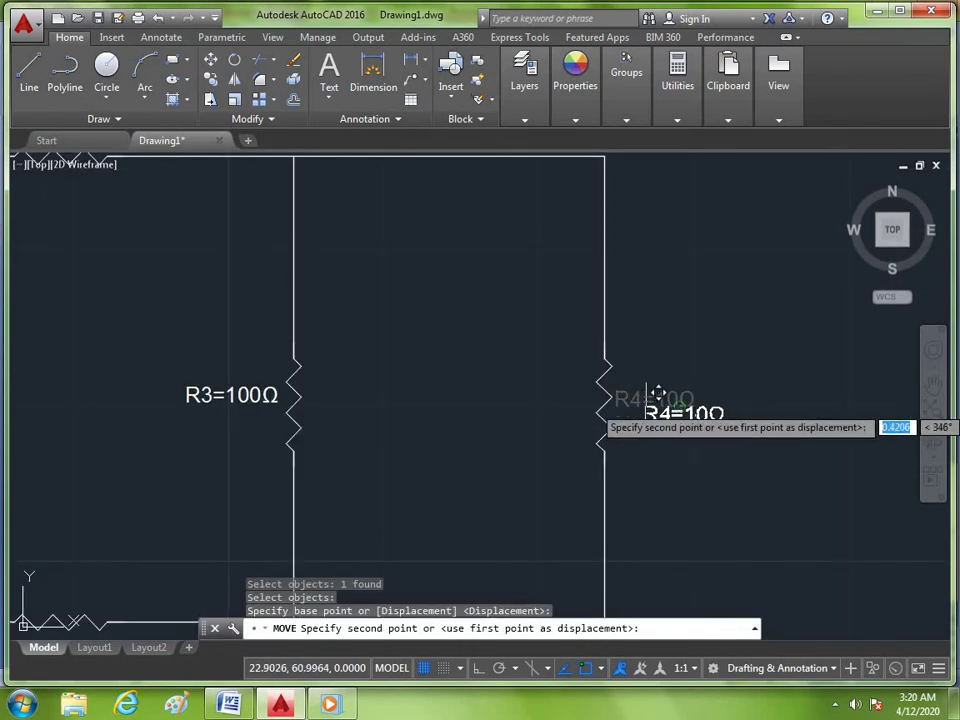
pyautogui.click(630, 392)
# - Start a new multiline text with the T command
pyautogui.scroll(-3, 711, 380)
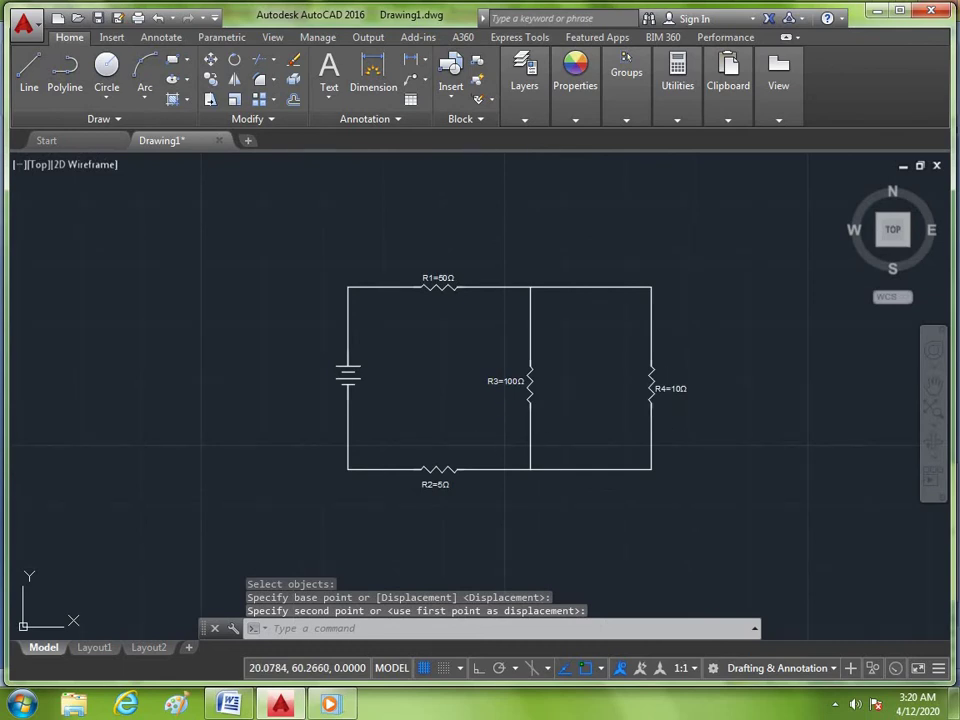
pyautogui.scroll(2, 346, 396)
pyautogui.scroll(-2, 388, 388)
pyautogui.scroll(4, 388, 388)
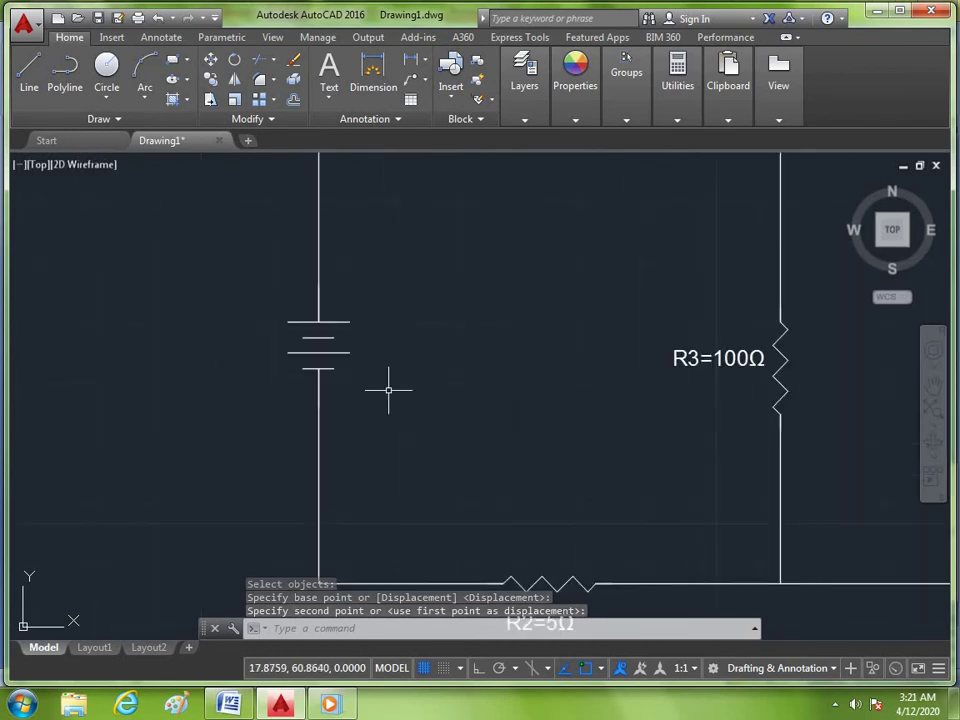
pyautogui.scroll(-2, 388, 388)
pyautogui.scroll(-2, 388, 389)
pyautogui.write('t')
pyautogui.press('Return')
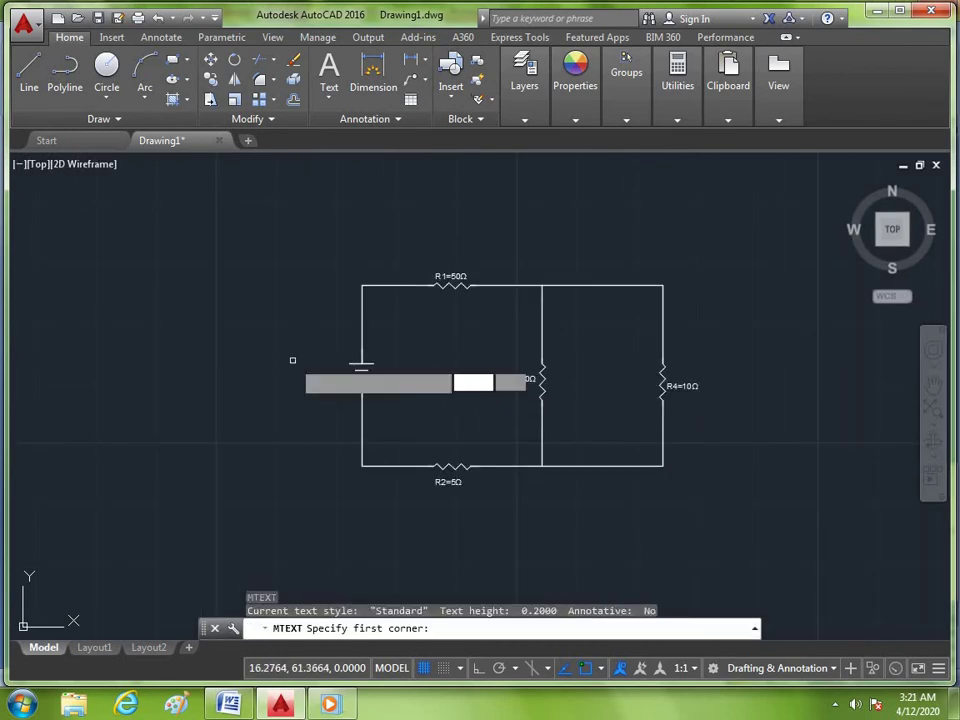
# - Draw a text box left of the battery and enter the label V=10 v
pyautogui.click(292, 360)
pyautogui.click(344, 390)
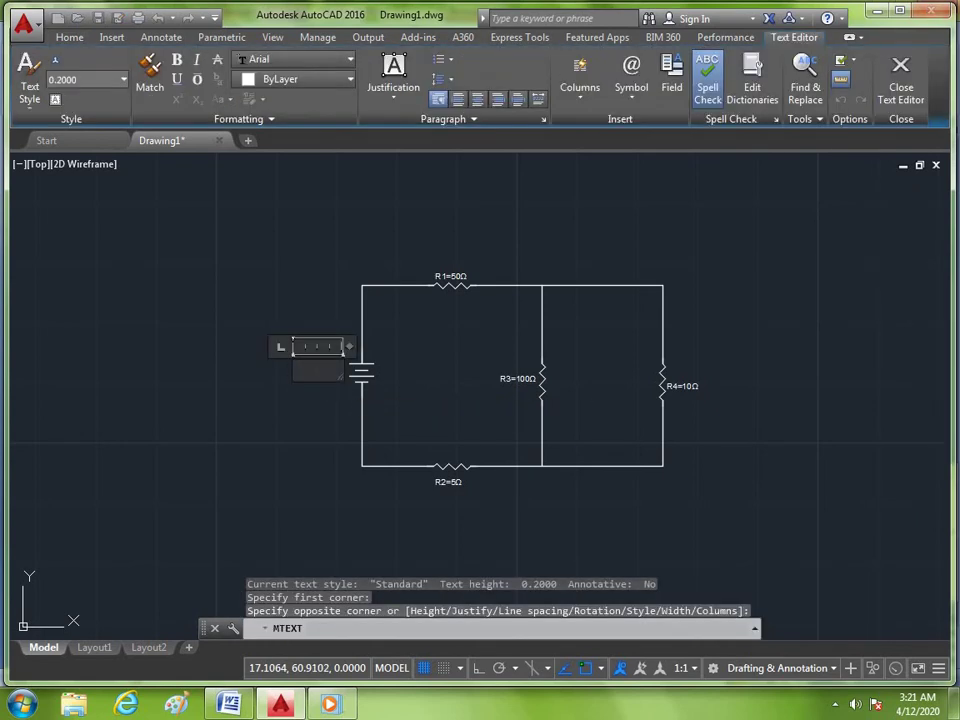
pyautogui.write('V=')
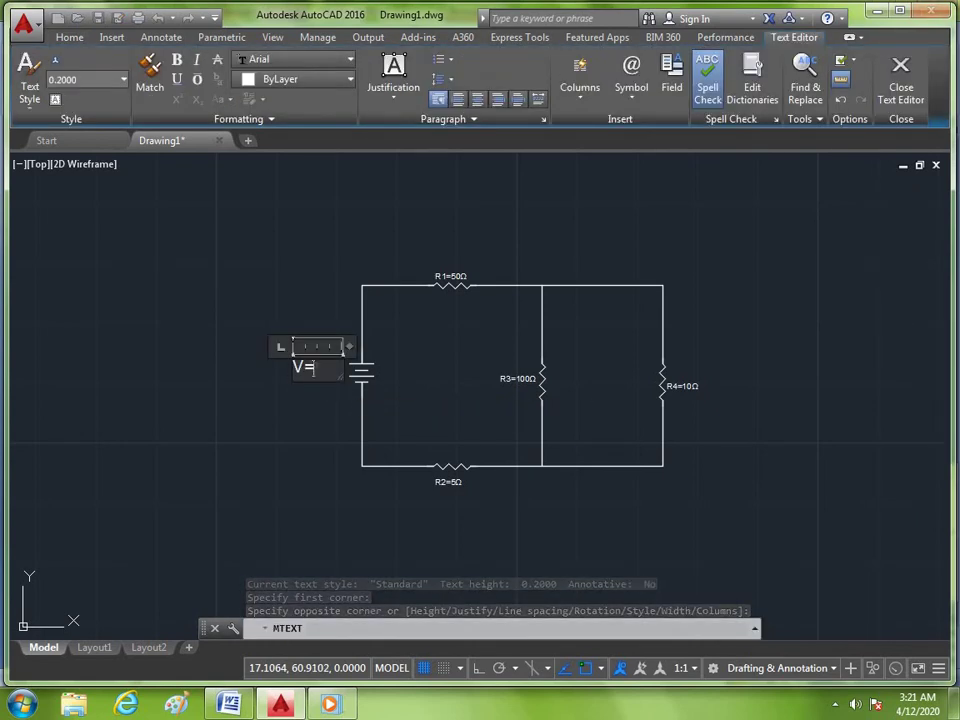
pyautogui.write('10')
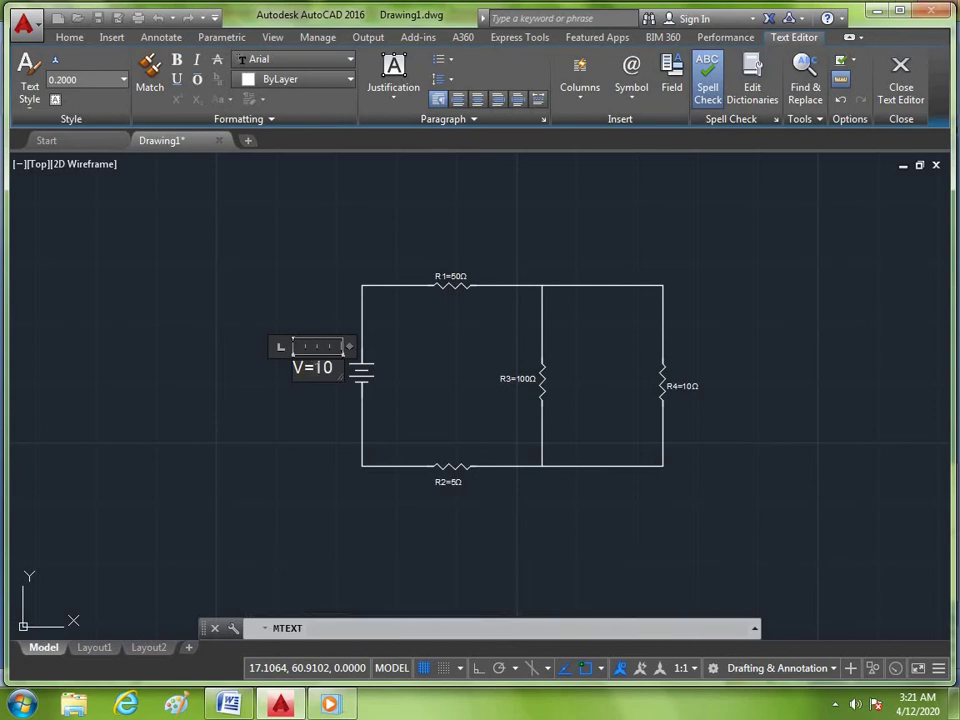
pyautogui.write('V')
pyautogui.press('BackSpace')
pyautogui.write('v')
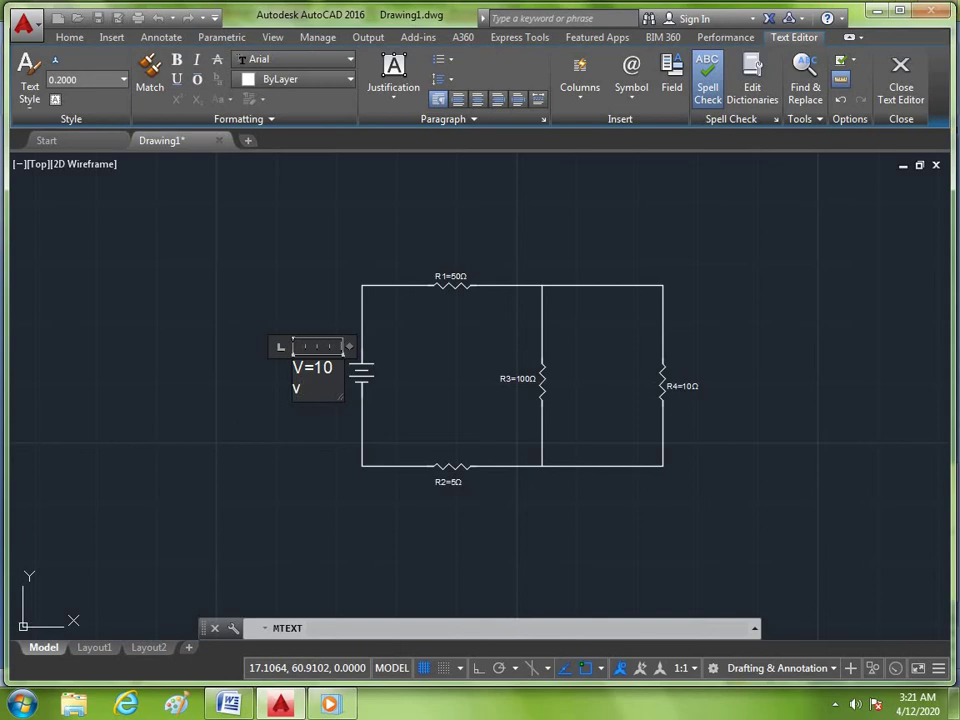
pyautogui.hotkey('ctrl', 'a')
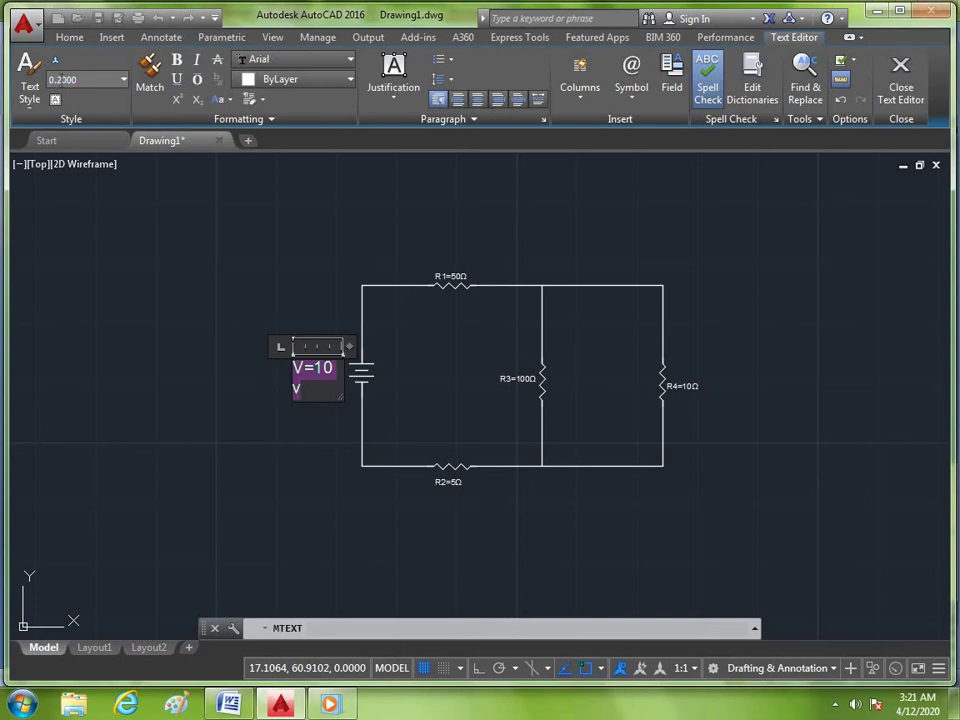
pyautogui.click(231, 304)
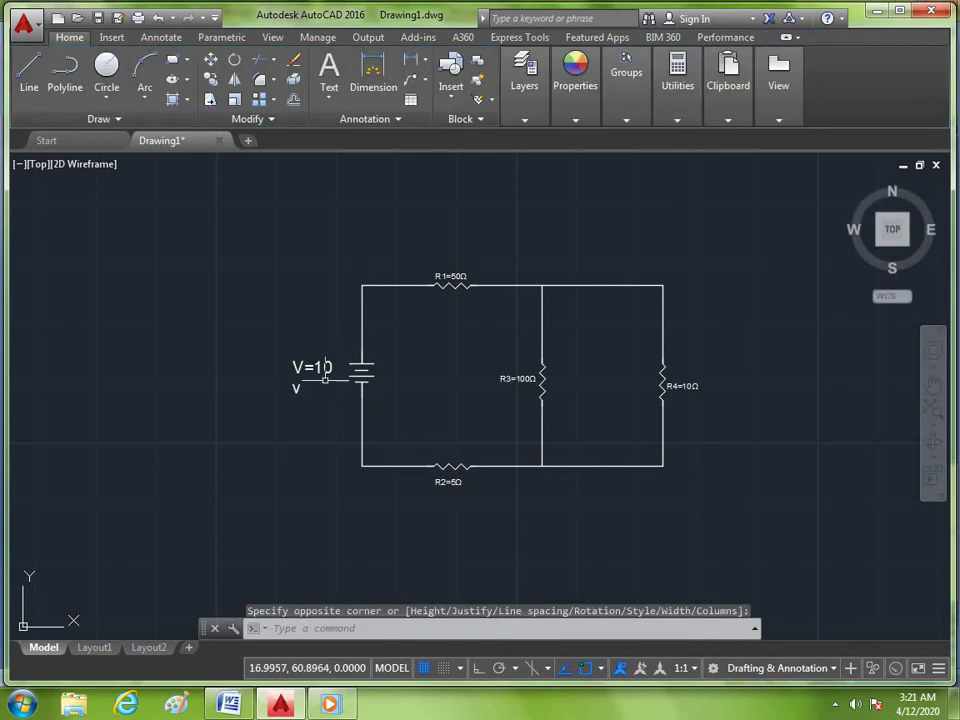
# - Set the V=10 v label's text height to 0.1000 and recheck it
pyautogui.click(322, 378)
pyautogui.click(323, 369)
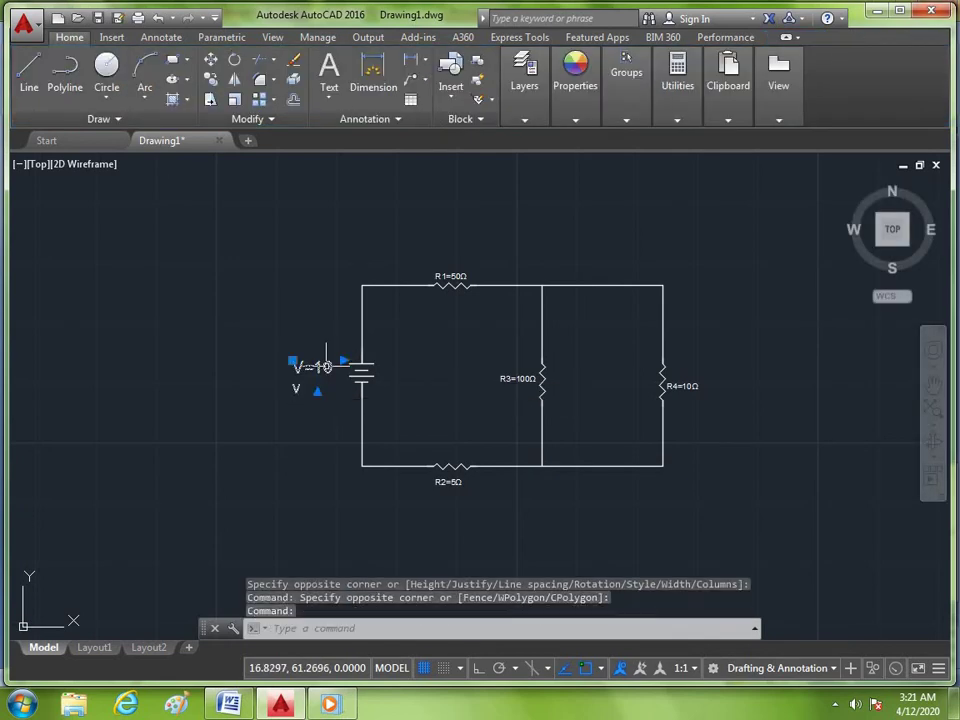
pyautogui.doubleClick(322, 370)
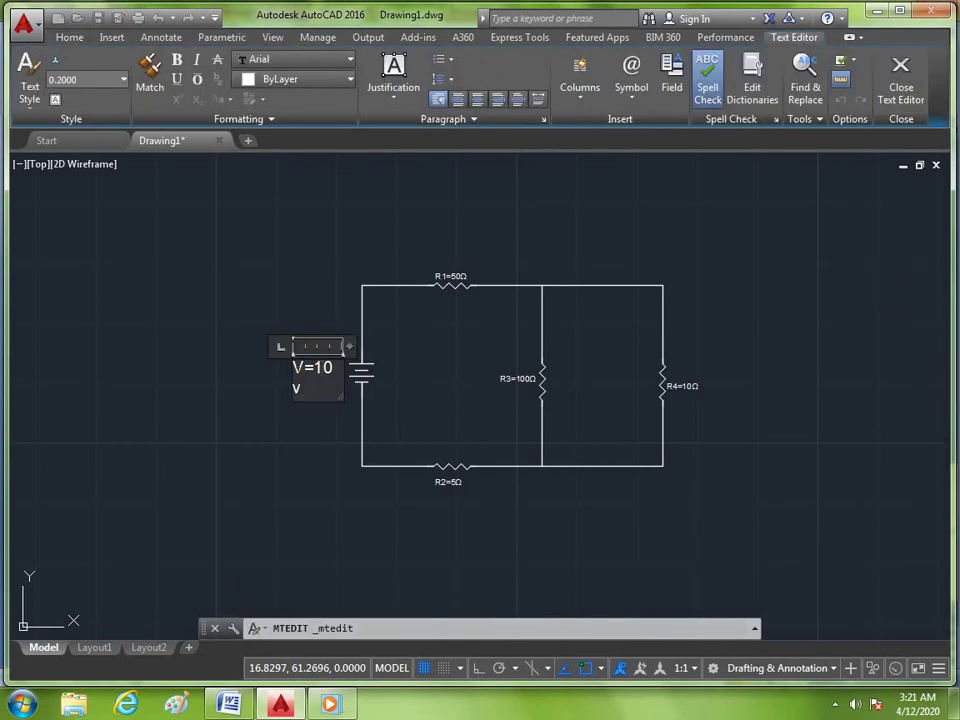
pyautogui.moveTo(302, 390); pyautogui.dragTo(268, 370)
pyautogui.write('0.1000')
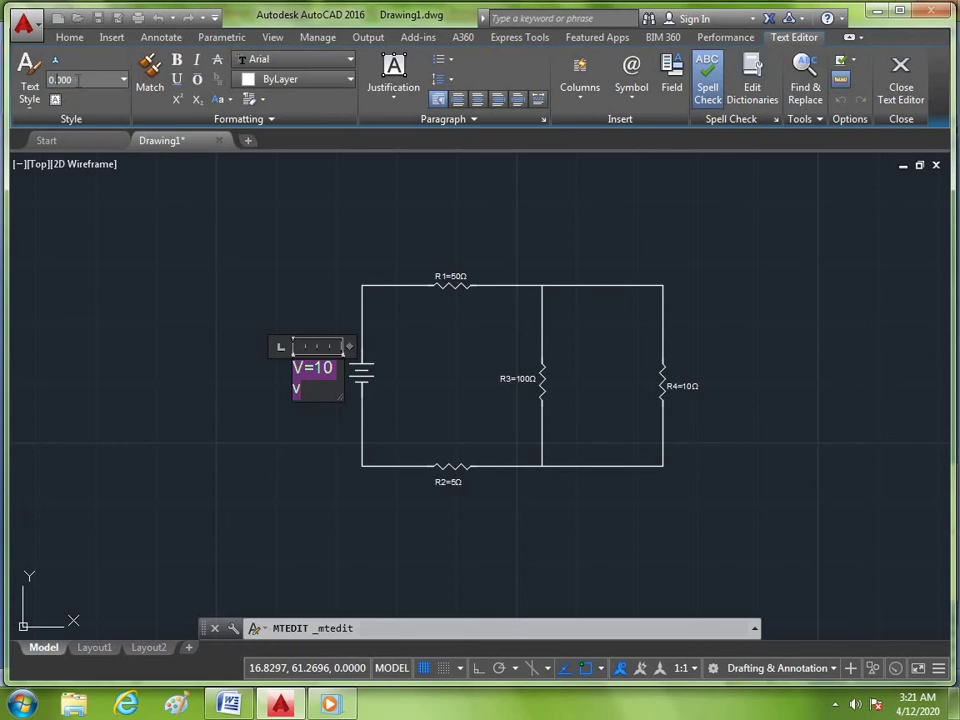
pyautogui.press('Return')
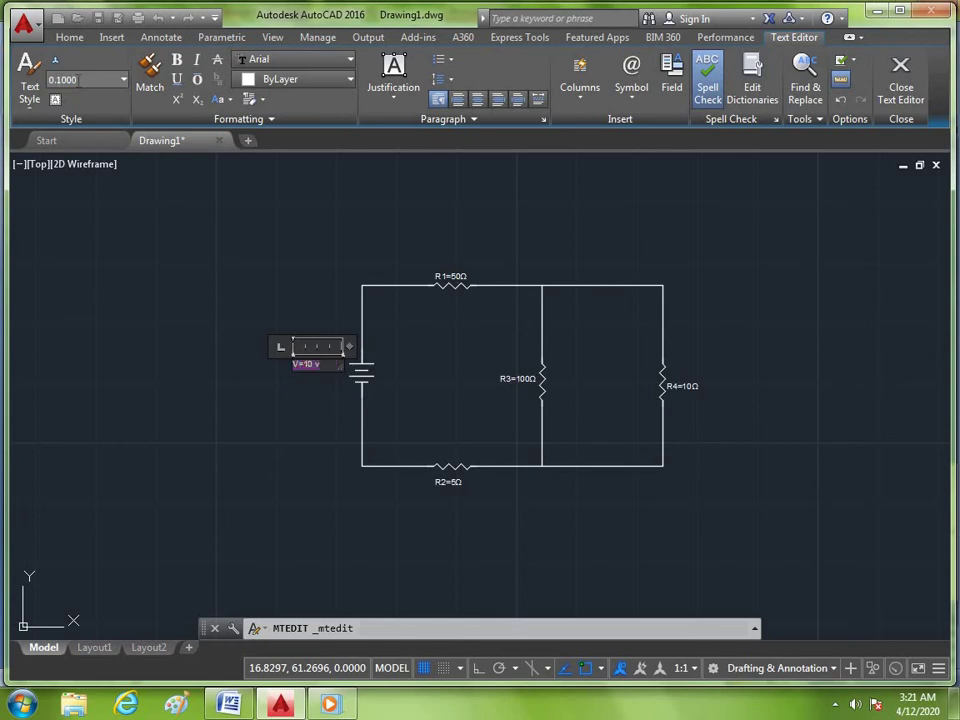
pyautogui.click(300, 388)
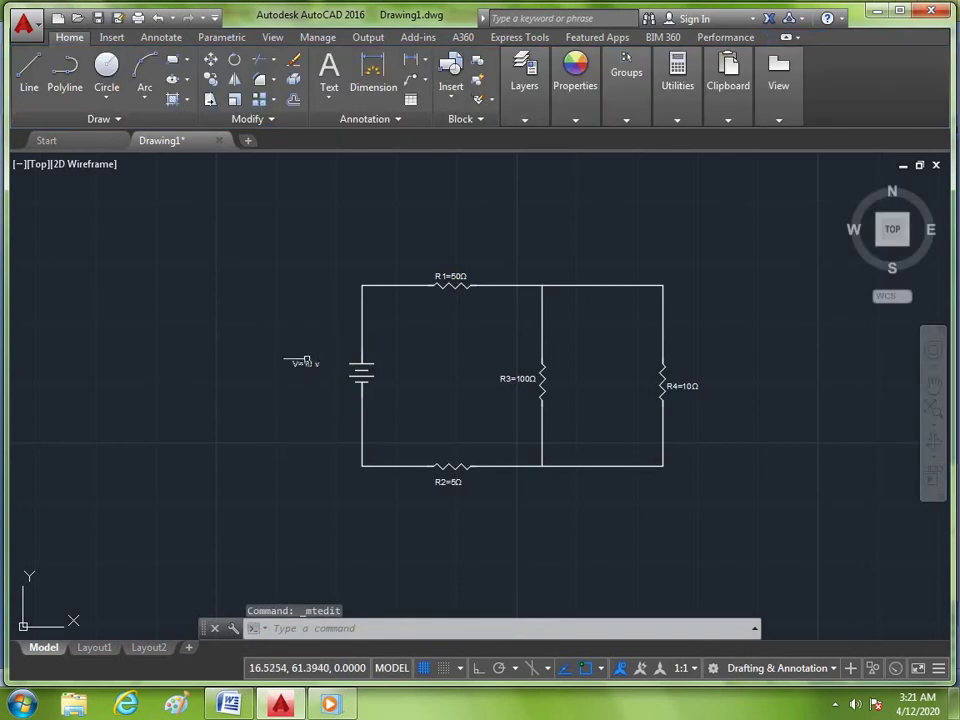
pyautogui.click(305, 362)
pyautogui.doubleClick(303, 364)
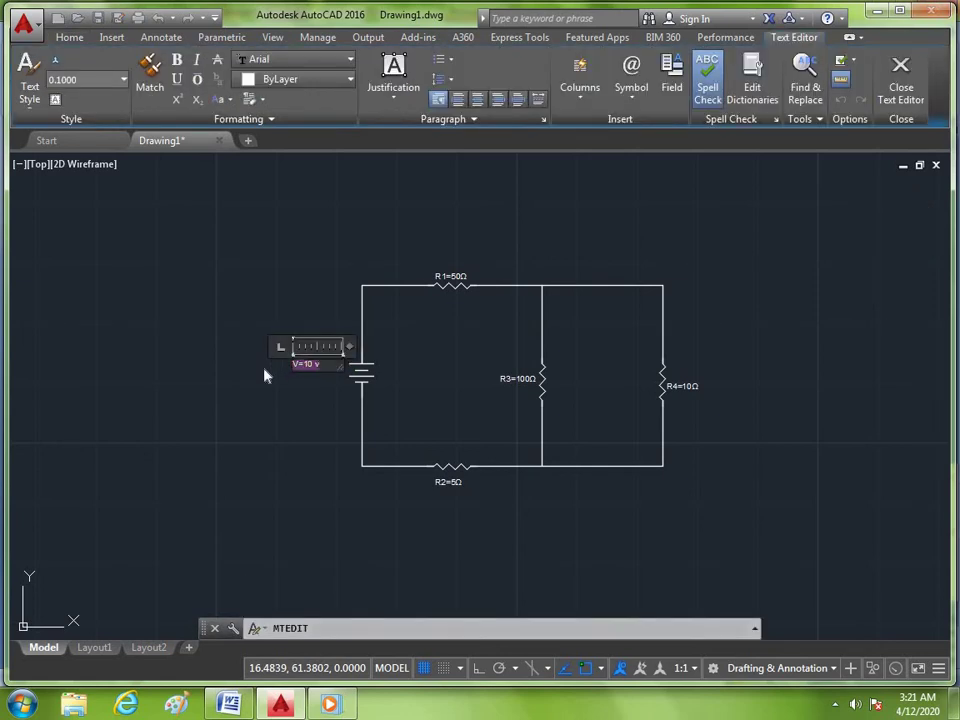
pyautogui.click(316, 392)
# - Move the V=10 v label to sit just left of the battery
pyautogui.scroll(4, 309, 369)
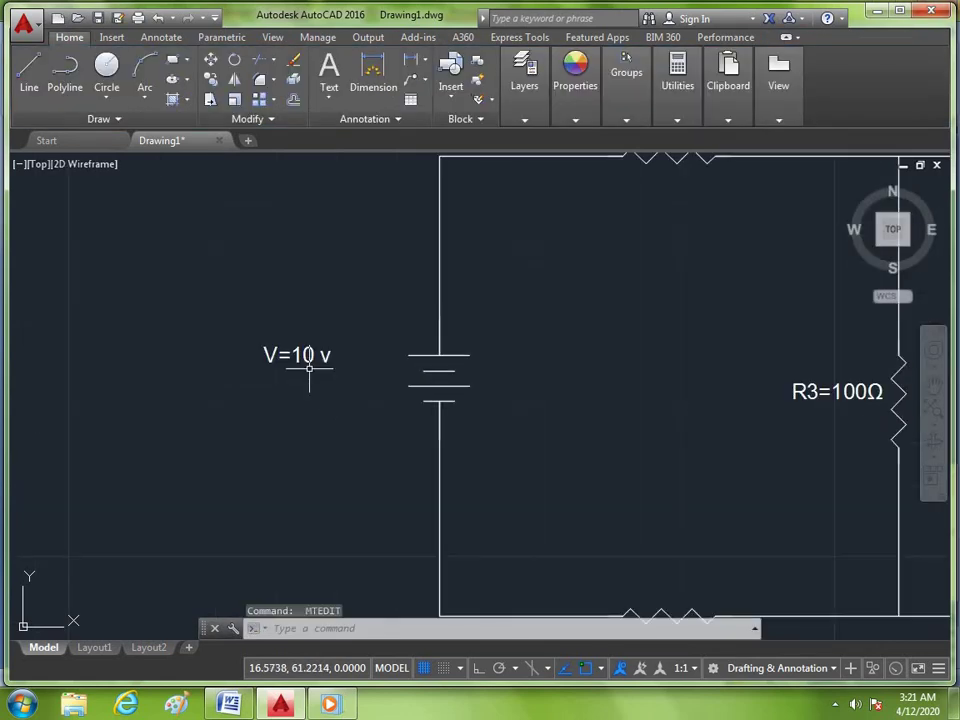
pyautogui.write('m')
pyautogui.press('Return')
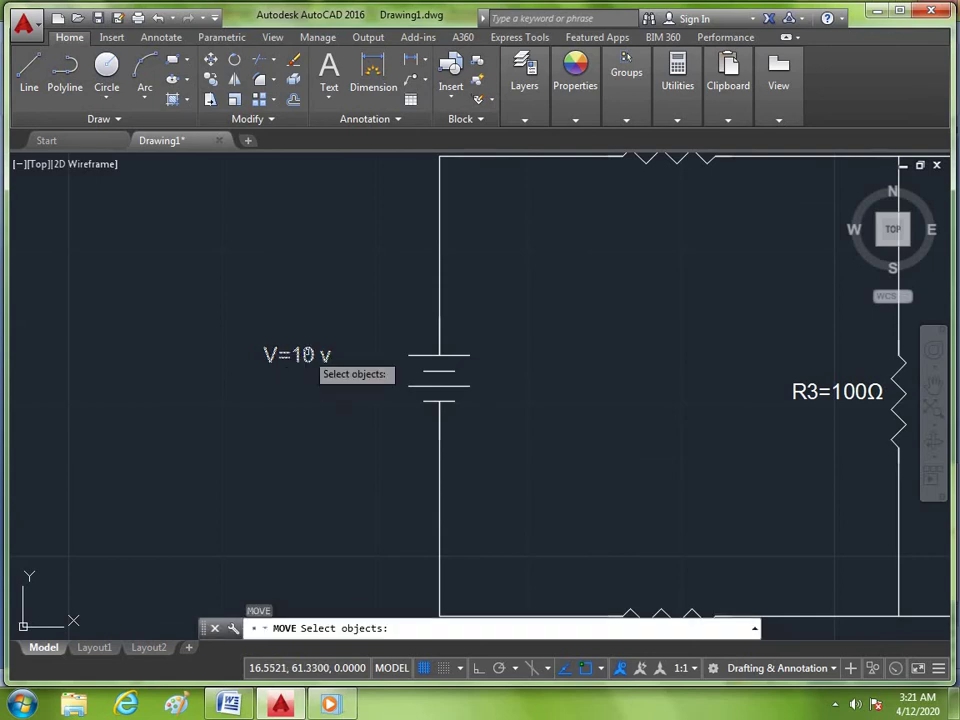
pyautogui.click(309, 366)
pyautogui.press('Return')
pyautogui.click(309, 341)
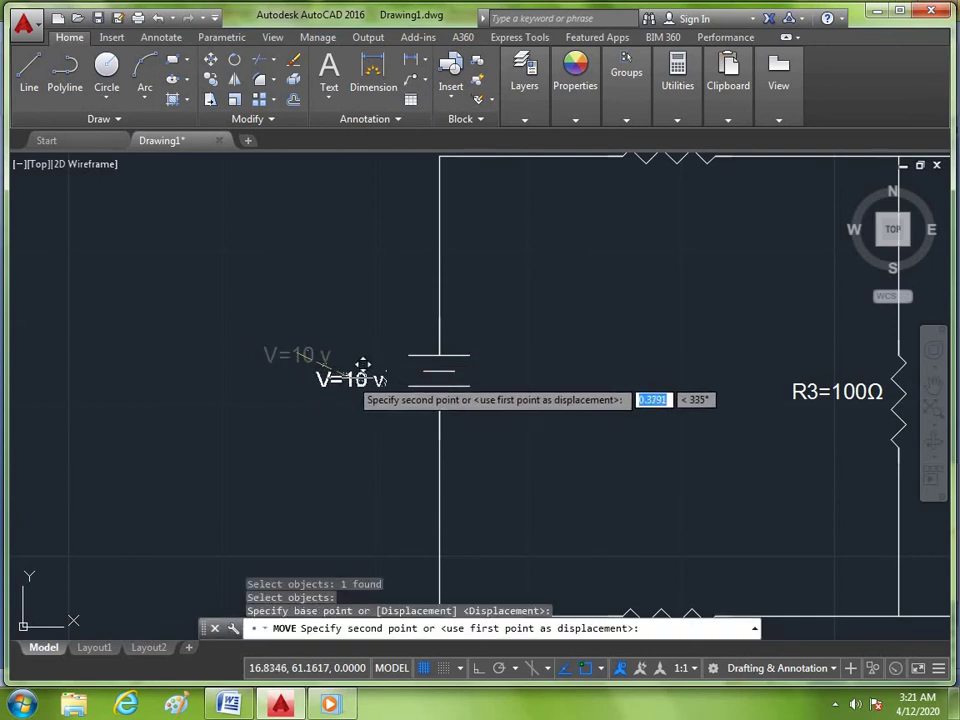
pyautogui.click(375, 366)
# - Zoom out to fit and open the Layer Properties Manager with LA
pyautogui.scroll(-2, 300, 338)
pyautogui.scroll(-2, 294, 321)
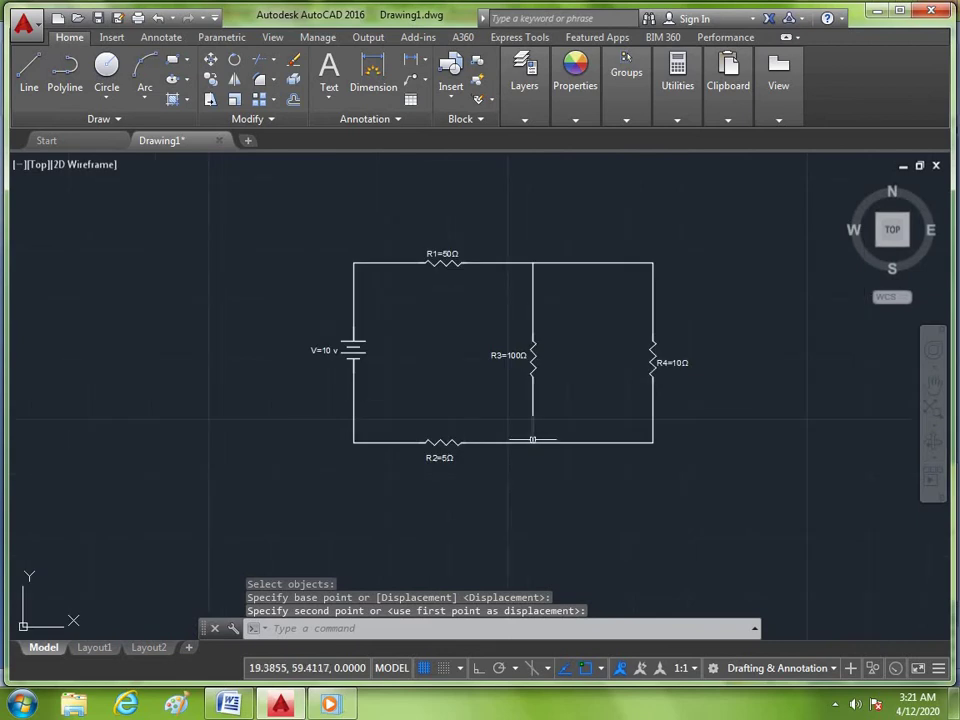
pyautogui.scroll(1, 656, 358)
pyautogui.scroll(-2, 515, 329)
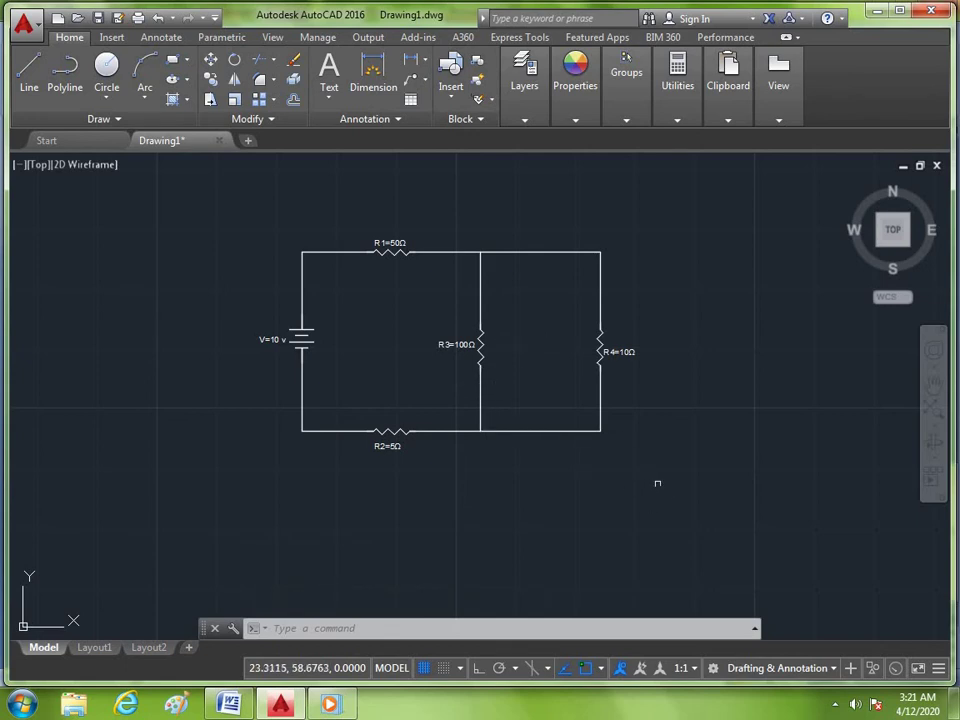
pyautogui.write('LA')
pyautogui.press('Return')
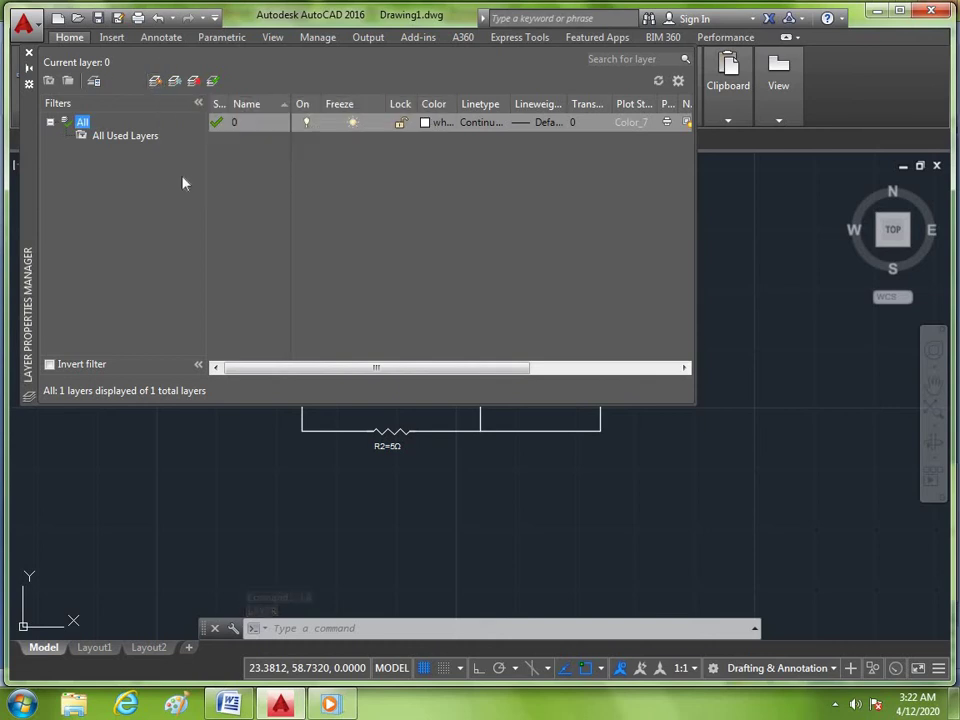
# - Create three new layers named Resistors, Wires and Volatges
pyautogui.hotkey('alt', 'n')
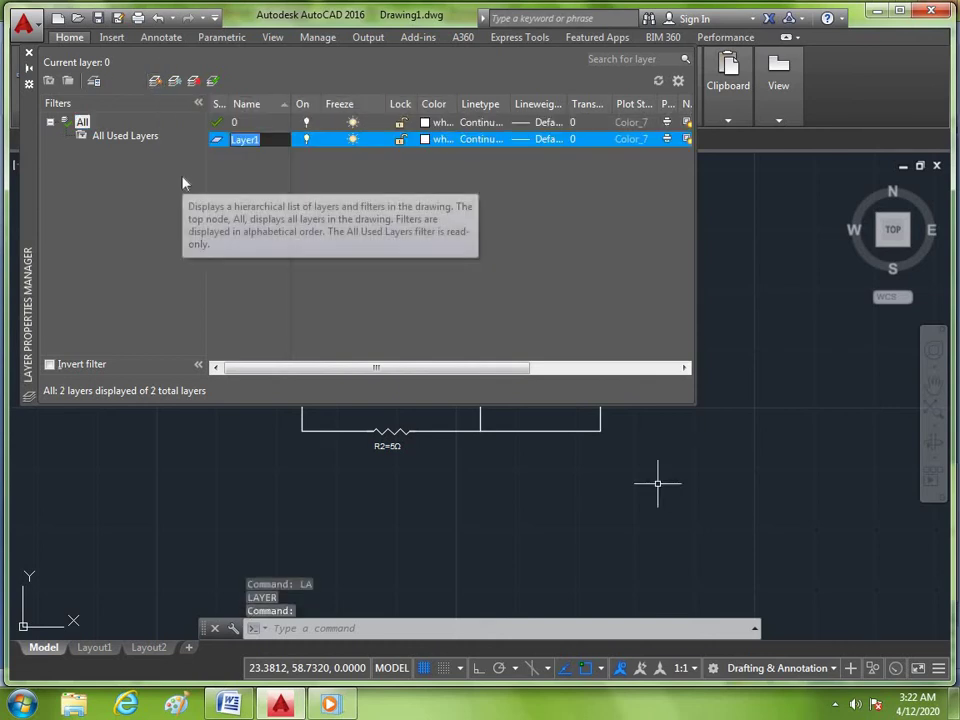
pyautogui.write('Resis')
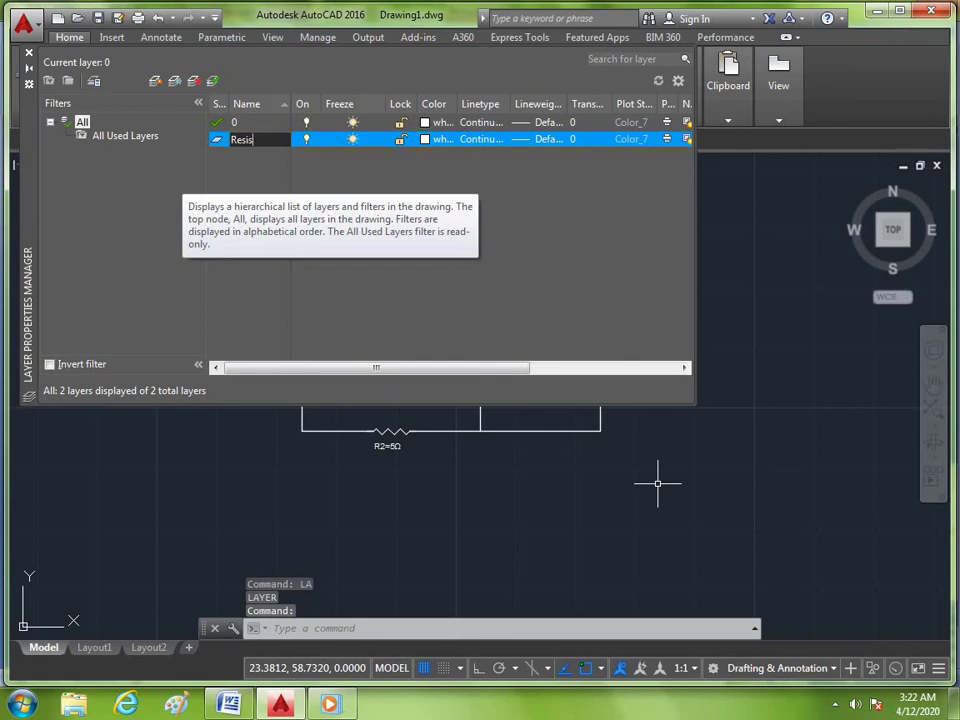
pyautogui.write('tors')
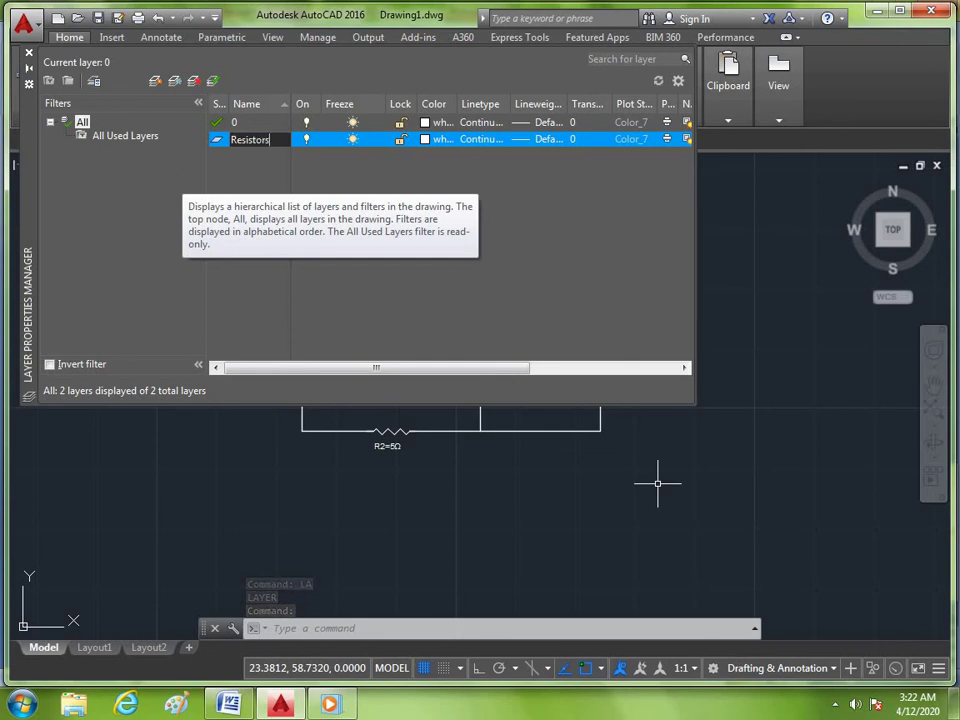
pyautogui.press('Return')
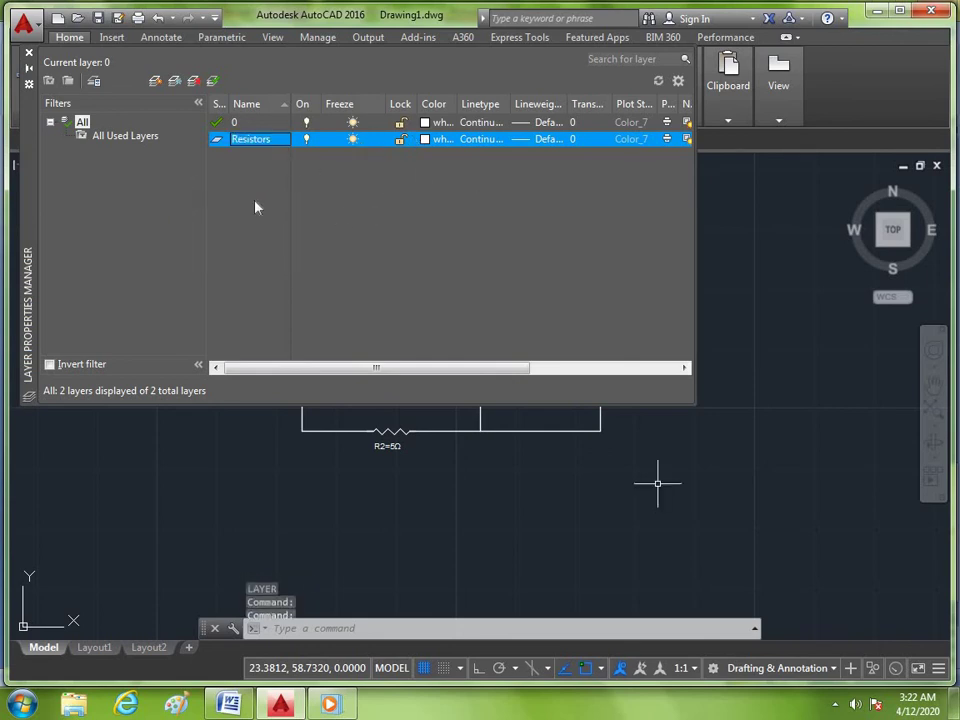
pyautogui.click(156, 82)
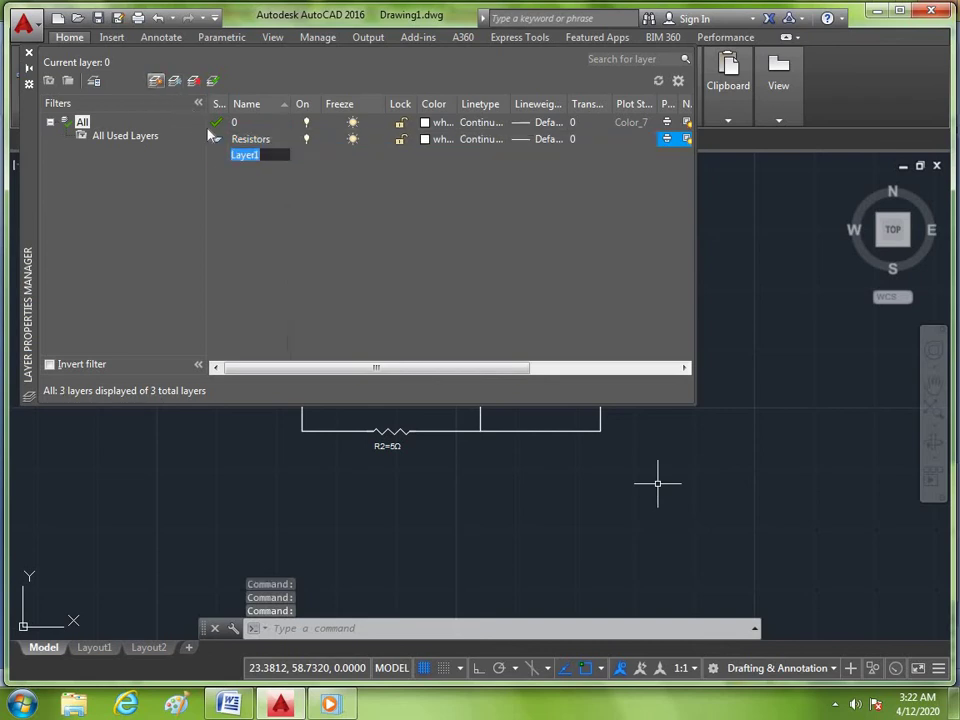
pyautogui.write('Wires')
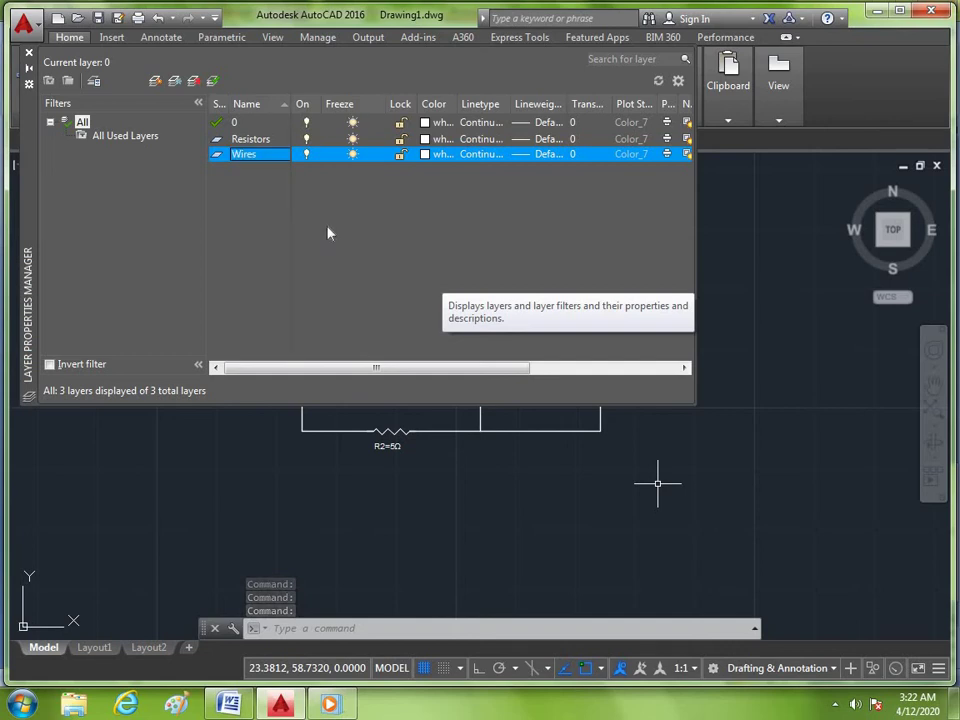
pyautogui.press(',')
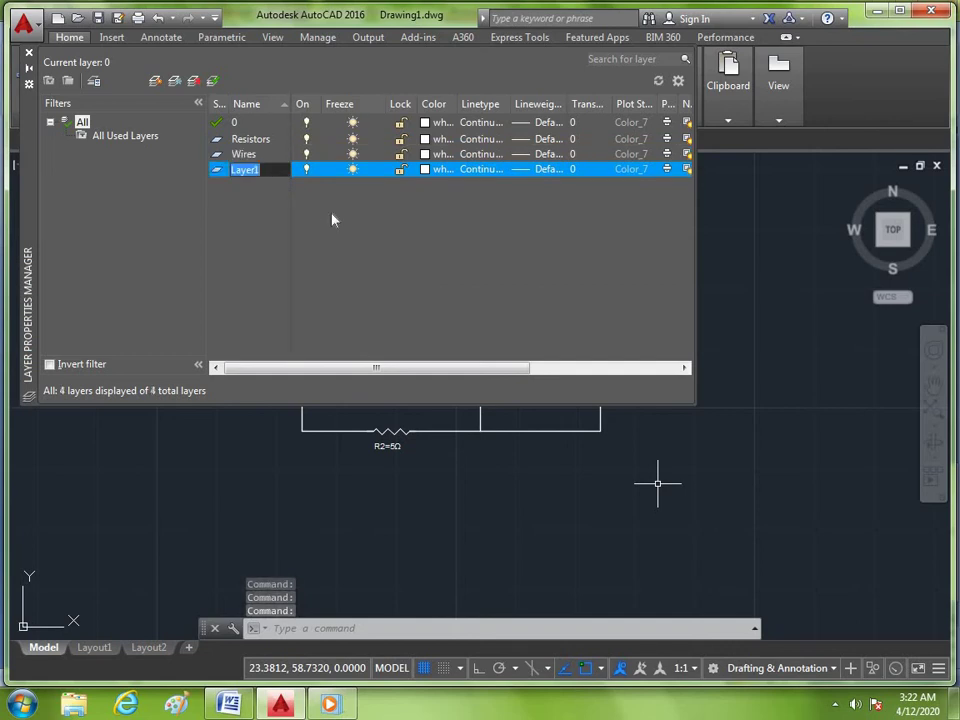
pyautogui.write('Vo')
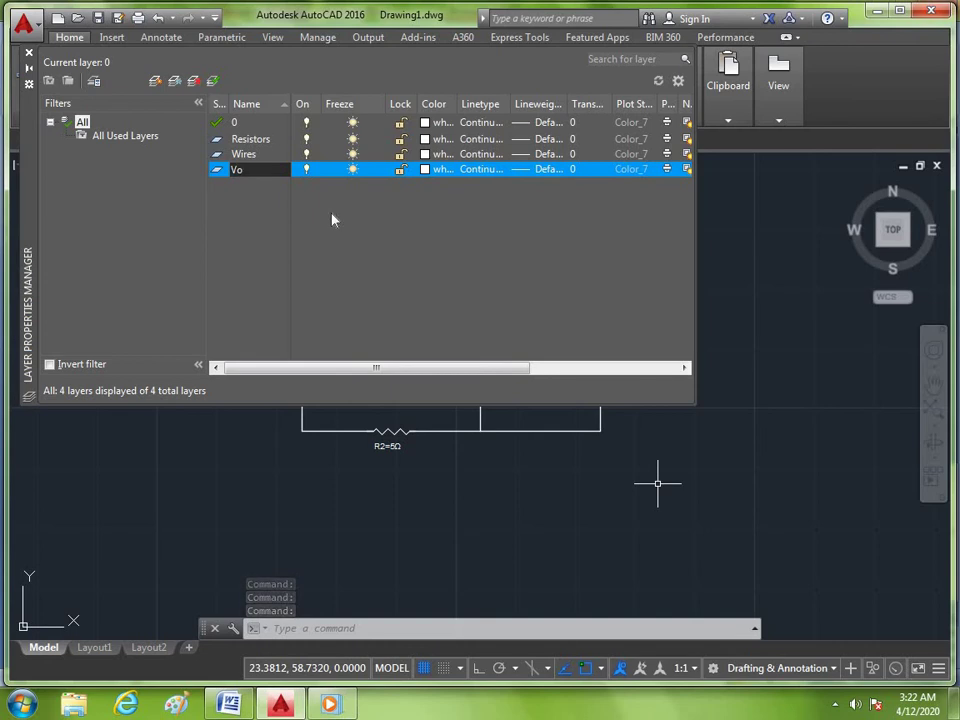
pyautogui.press('BackSpace')
pyautogui.press('BackSpace')
pyautogui.write('S')
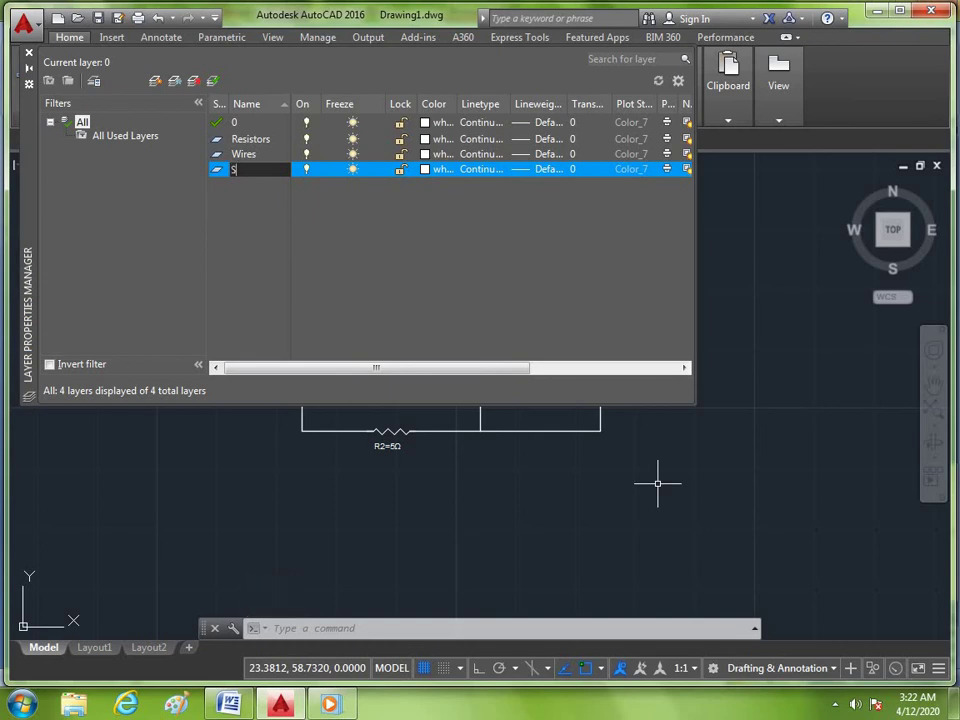
pyautogui.write('o')
pyautogui.press('BackSpace')
pyautogui.press('BackSpace')
pyautogui.press('BackSpace')
pyautogui.press('BackSpace')
pyautogui.write('Vol')
pyautogui.press('Return')
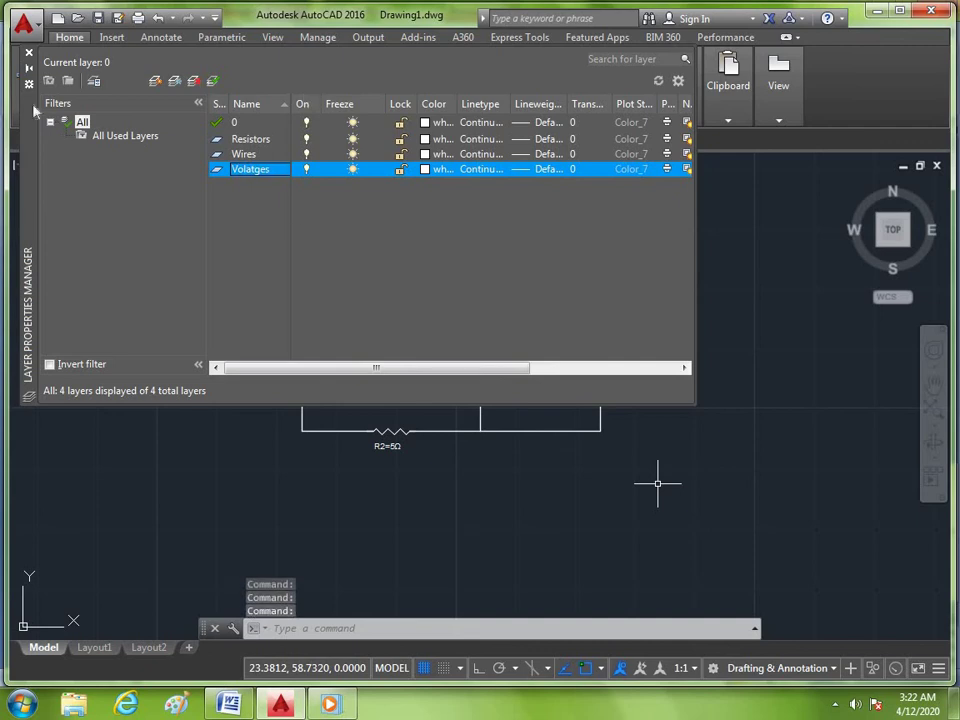
# - Leave the Wires layer colour white and close the layer manager
pyautogui.click(251, 156)
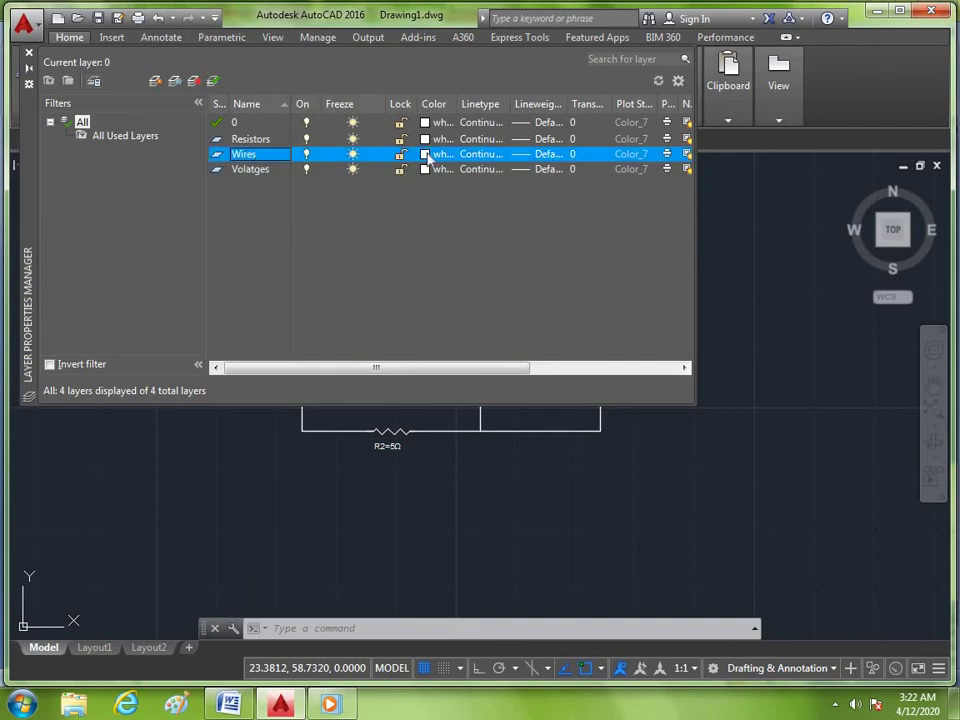
pyautogui.click(427, 155)
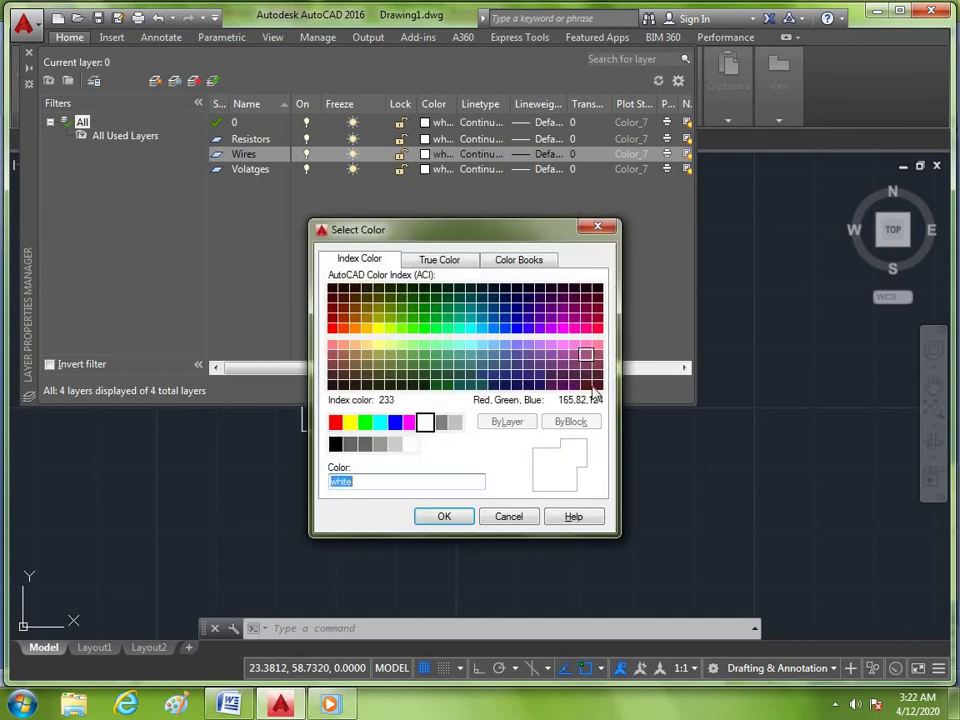
pyautogui.click(508, 518)
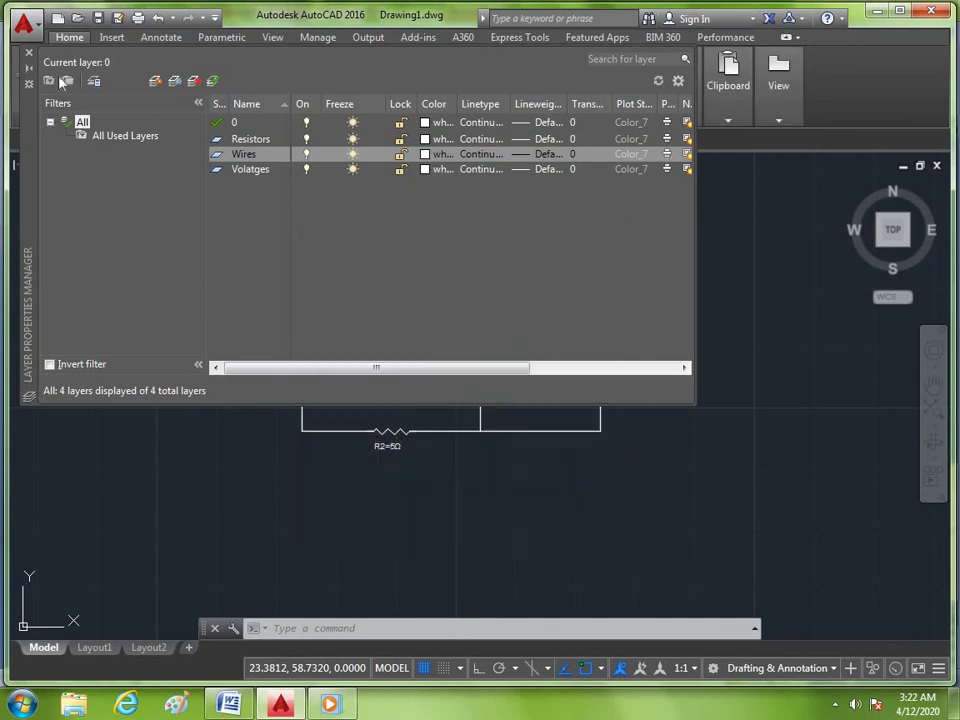
pyautogui.click(28, 53)
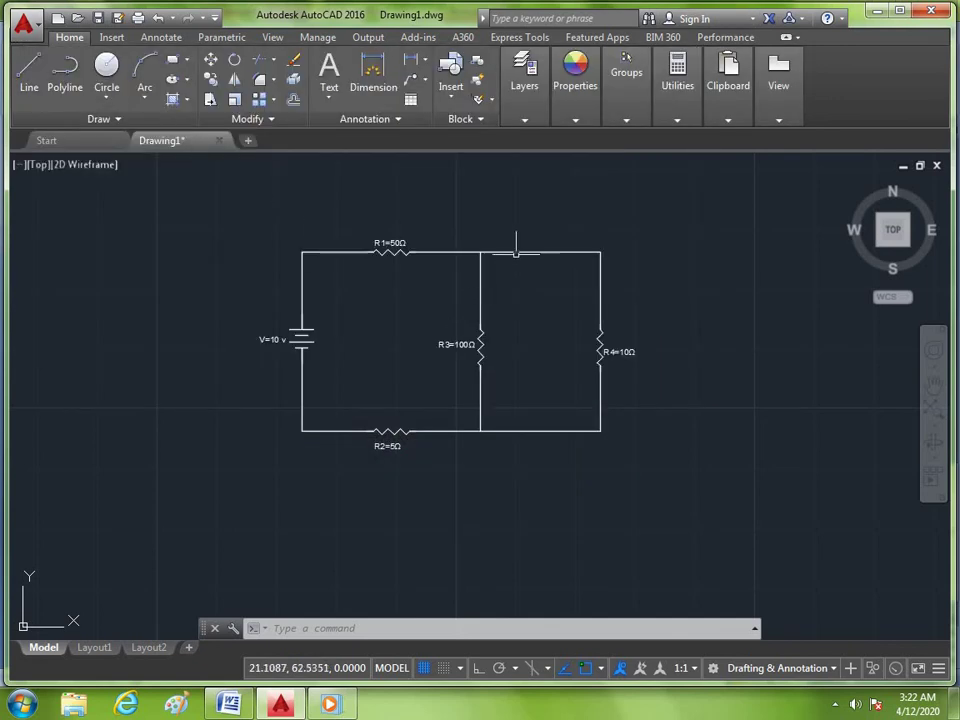
# - Assign resistors R1, R2, R3 and R4 to the Resistors layer
pyautogui.scroll(2, 430, 251)
pyautogui.click(371, 250)
pyautogui.click(420, 256)
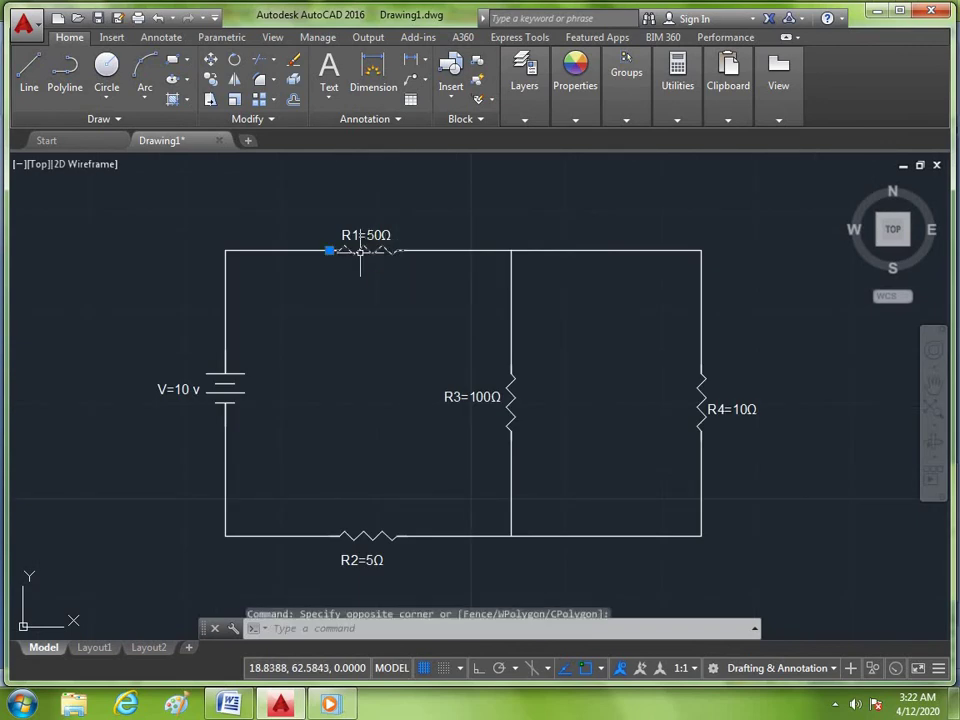
pyautogui.click(511, 419)
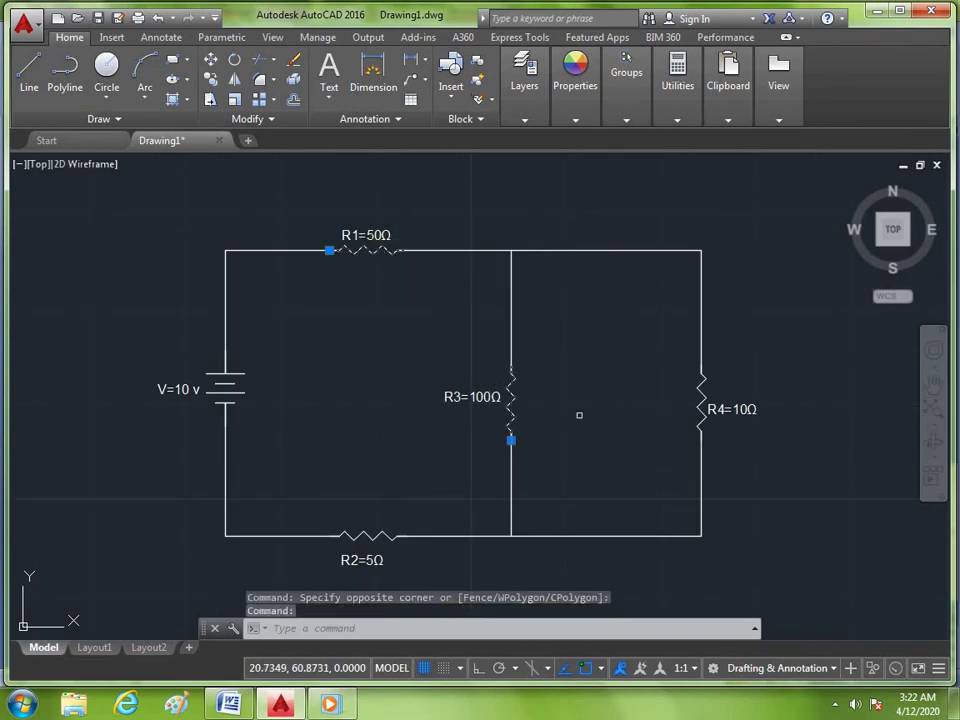
pyautogui.click(701, 407)
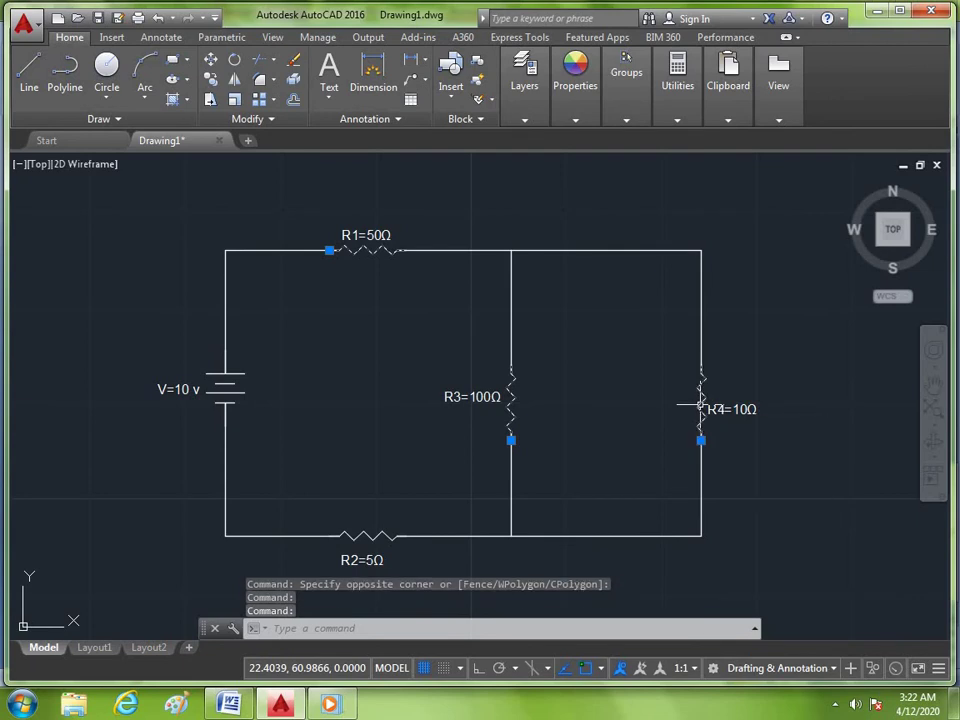
pyautogui.click(361, 537)
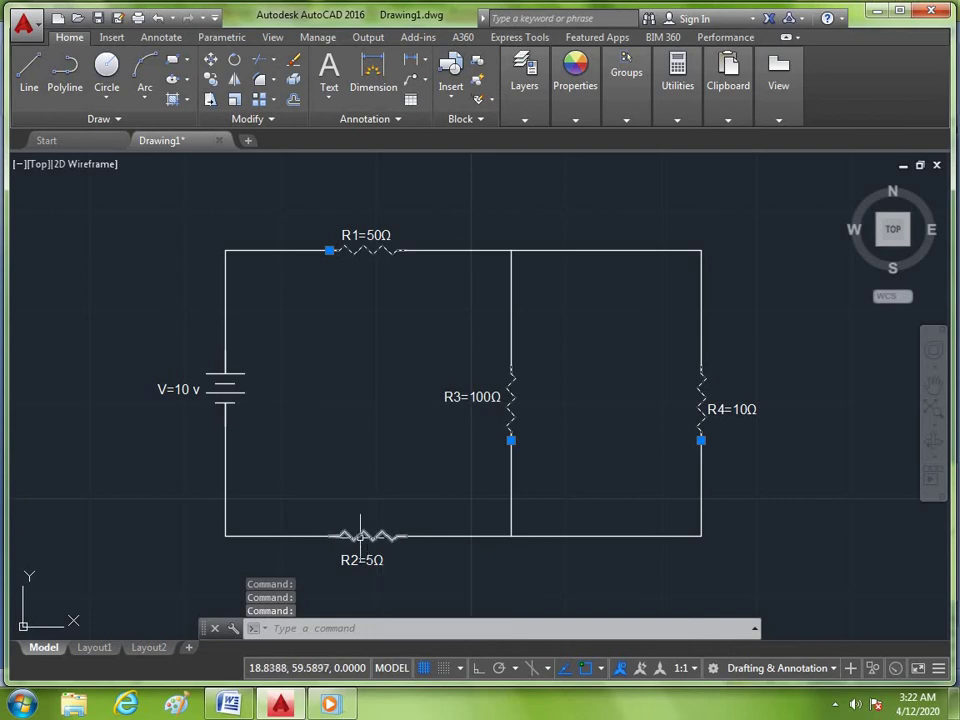
pyautogui.click(361, 535)
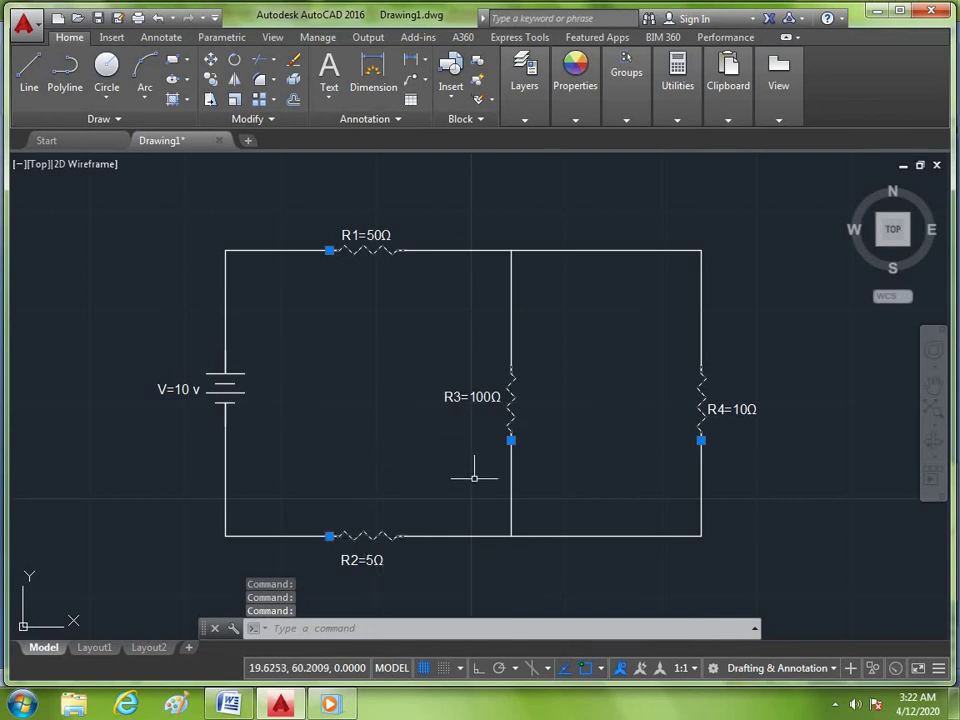
pyautogui.click(525, 120)
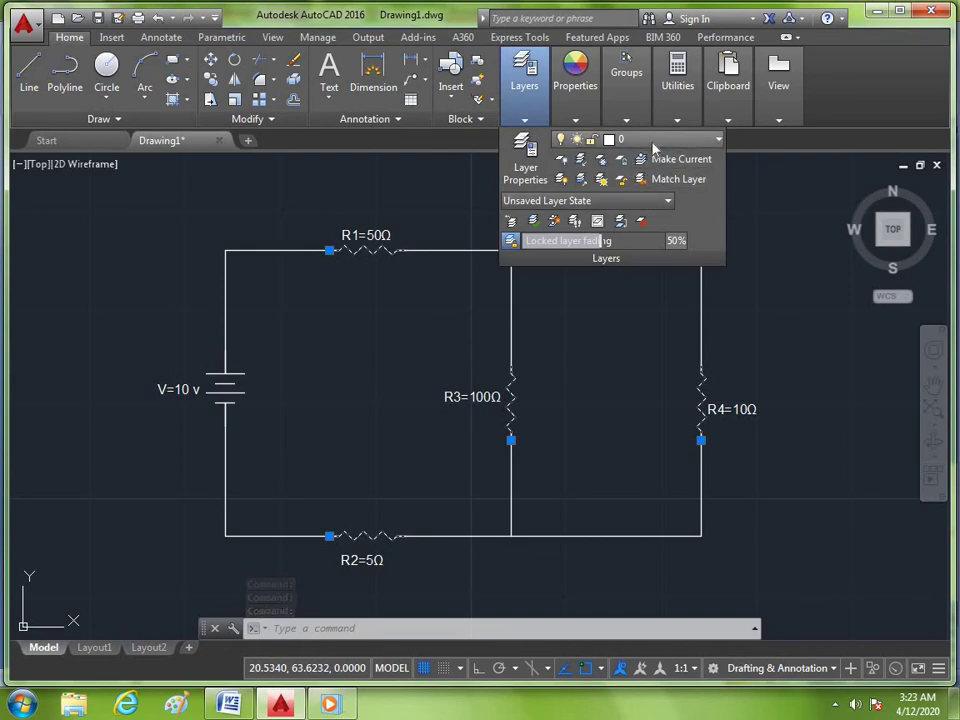
pyautogui.click(620, 139)
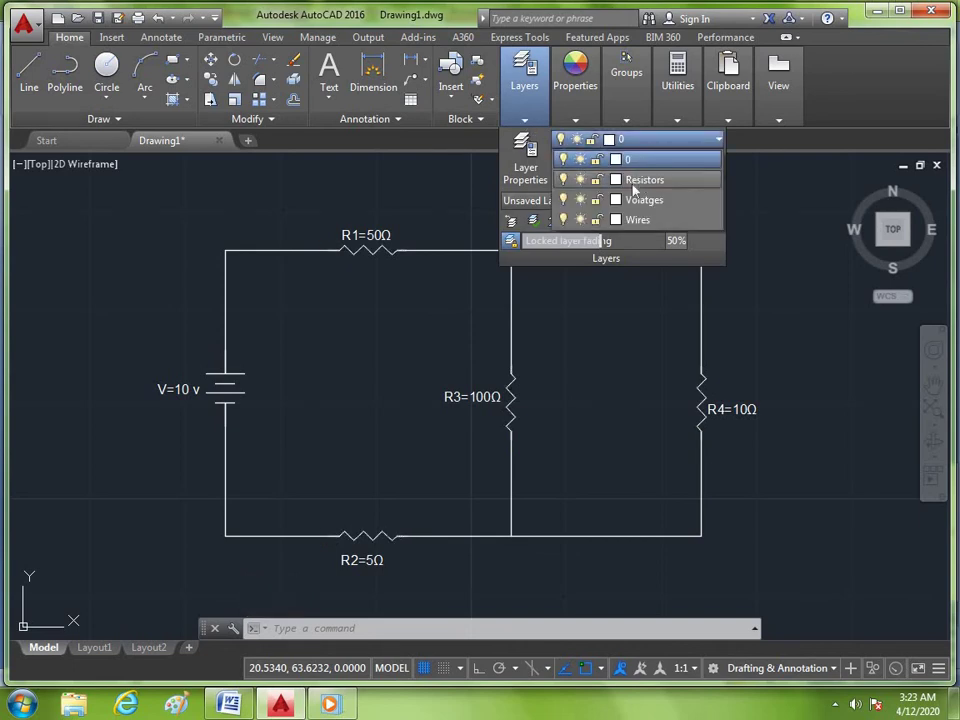
pyautogui.click(633, 185)
pyautogui.click(601, 384)
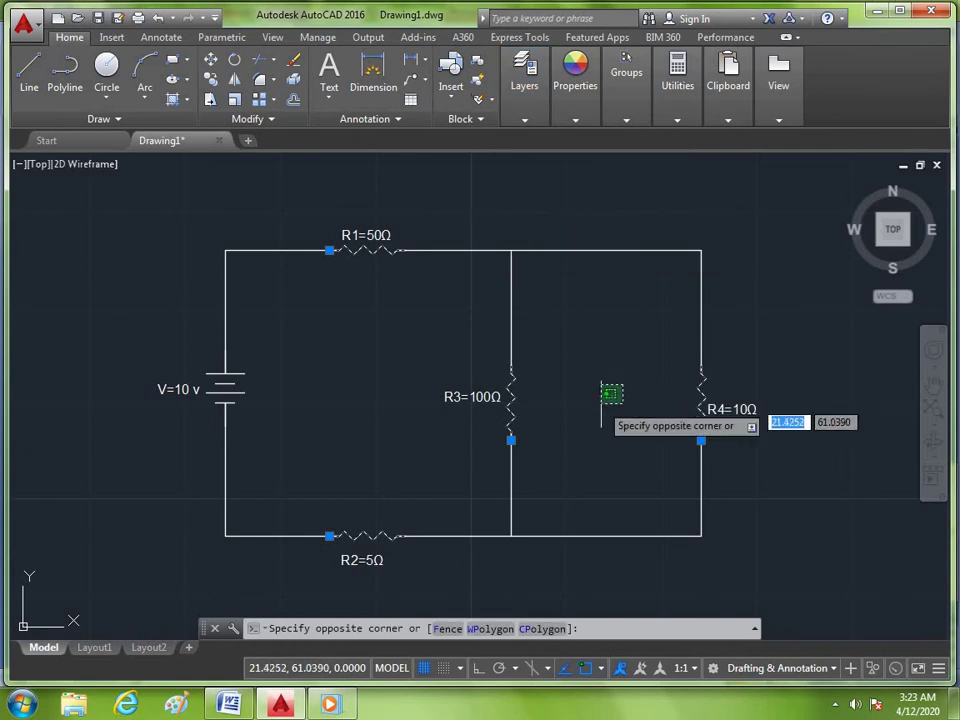
pyautogui.click(579, 418)
pyautogui.press('Escape')
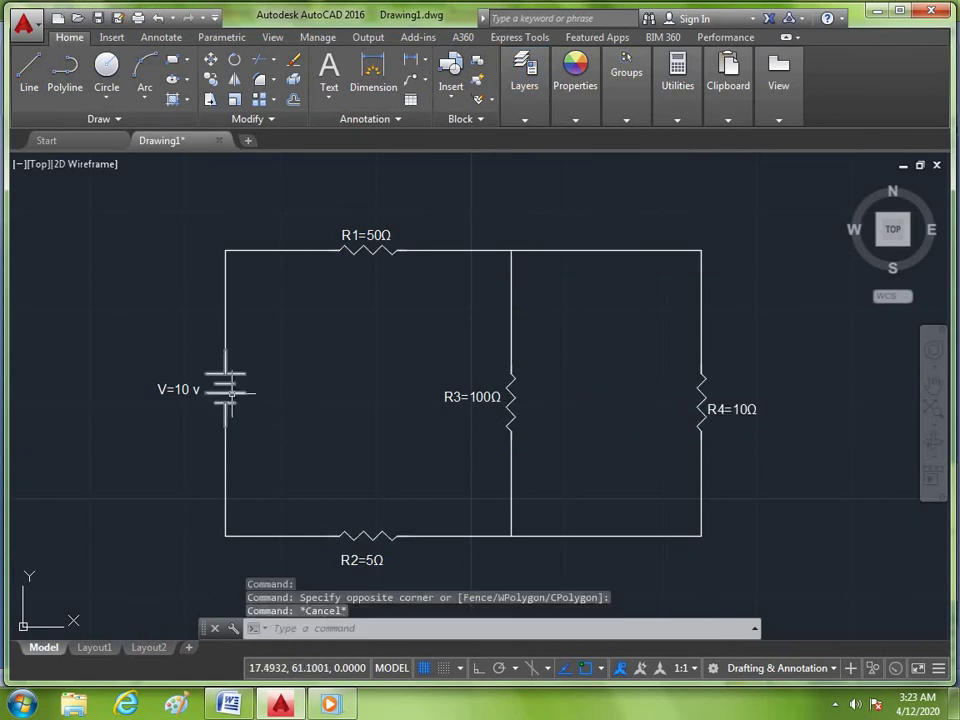
# - Put the battery symbol on the Volatges layer
pyautogui.click(231, 392)
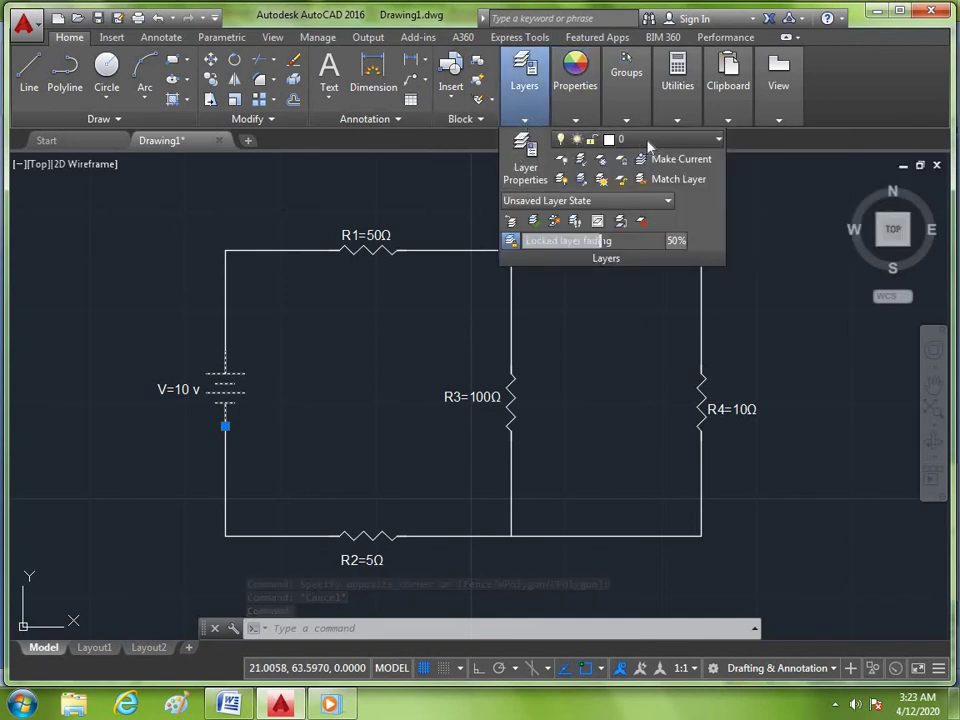
pyautogui.click(648, 144)
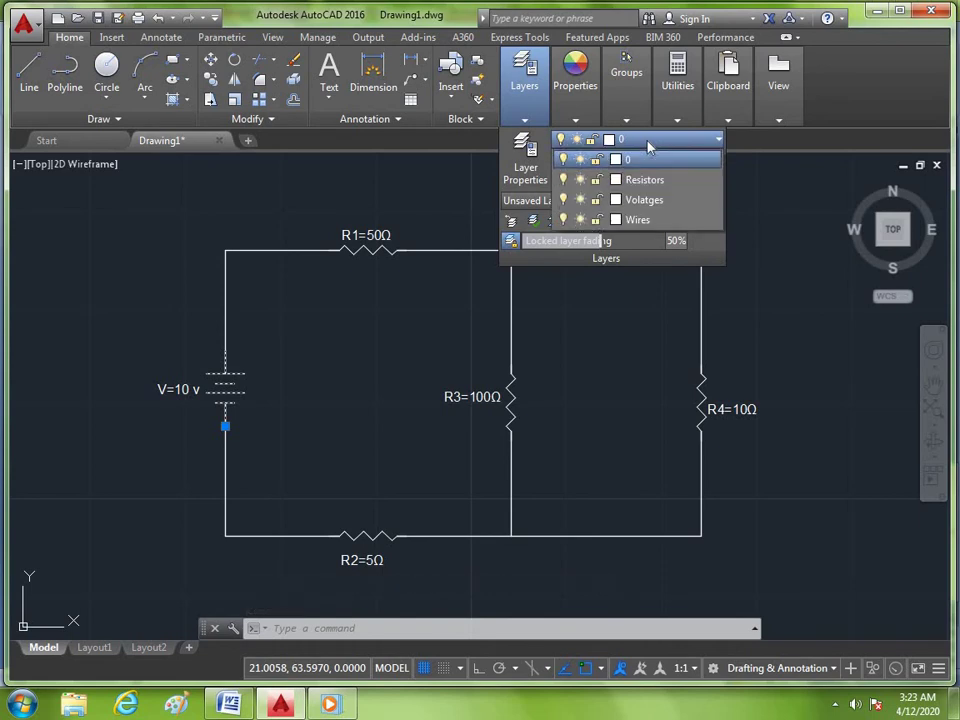
pyautogui.click(645, 200)
pyautogui.click(226, 405)
pyautogui.click(375, 396)
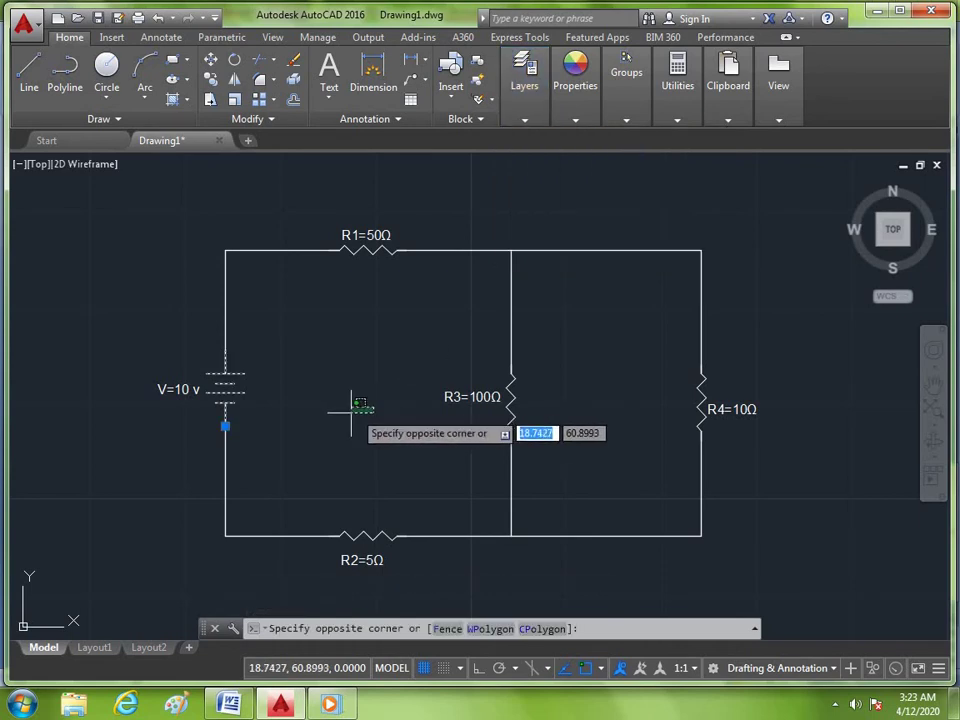
# - Select the top wires, the wires above and below R3, and the bottom R3–R4 wire
pyautogui.press('Escape')
pyautogui.click(446, 250)
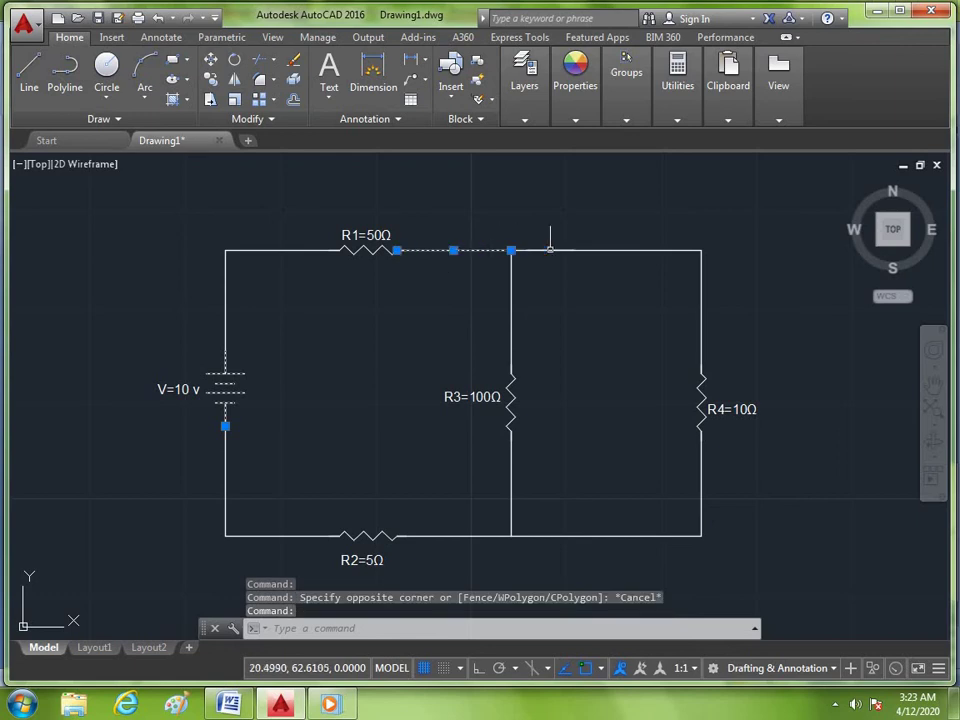
pyautogui.click(563, 250)
pyautogui.click(511, 322)
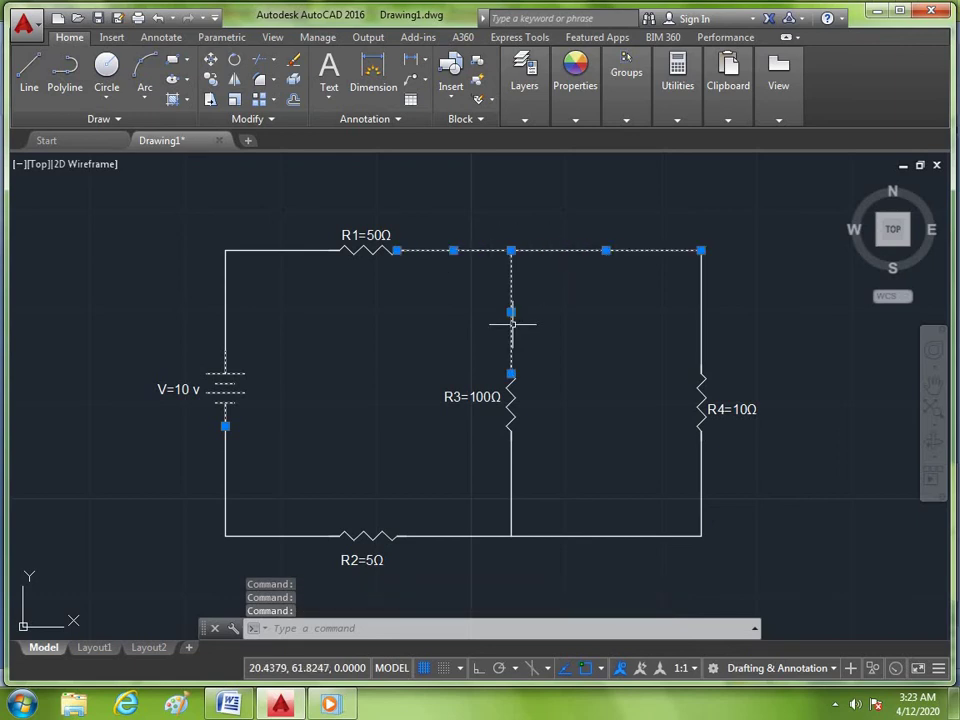
pyautogui.click(507, 461)
pyautogui.click(510, 464)
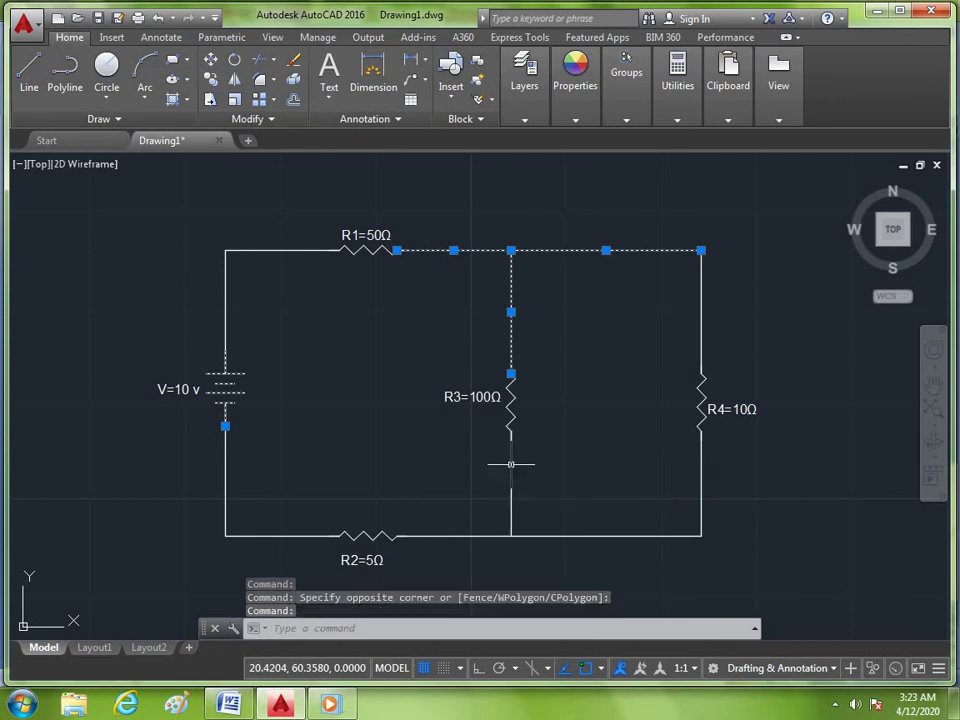
pyautogui.press('Return')
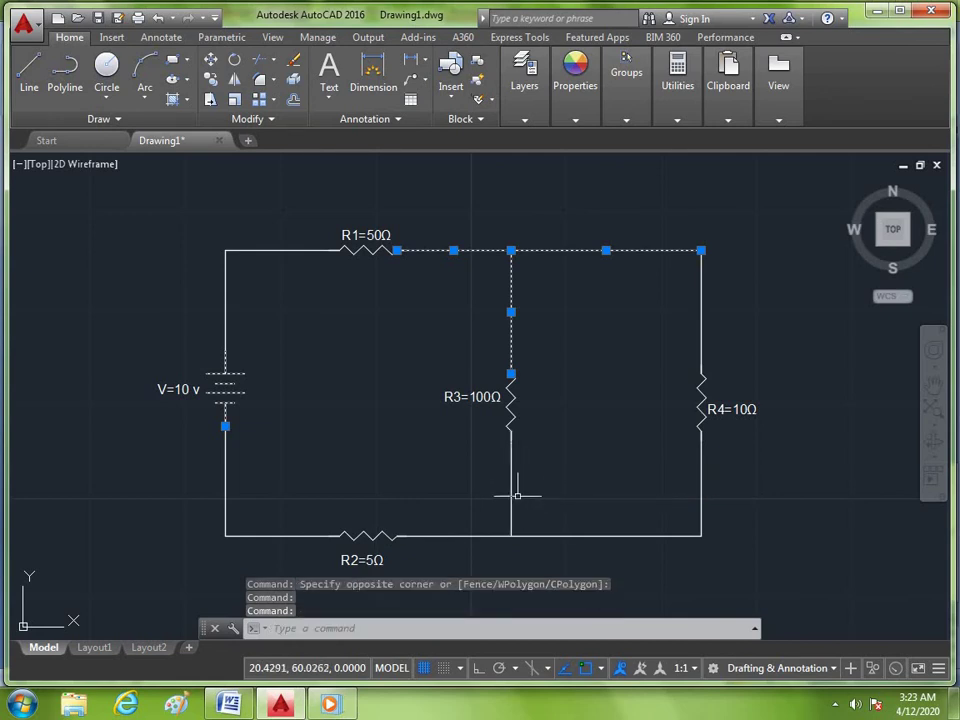
pyautogui.click(560, 526)
pyautogui.click(540, 526)
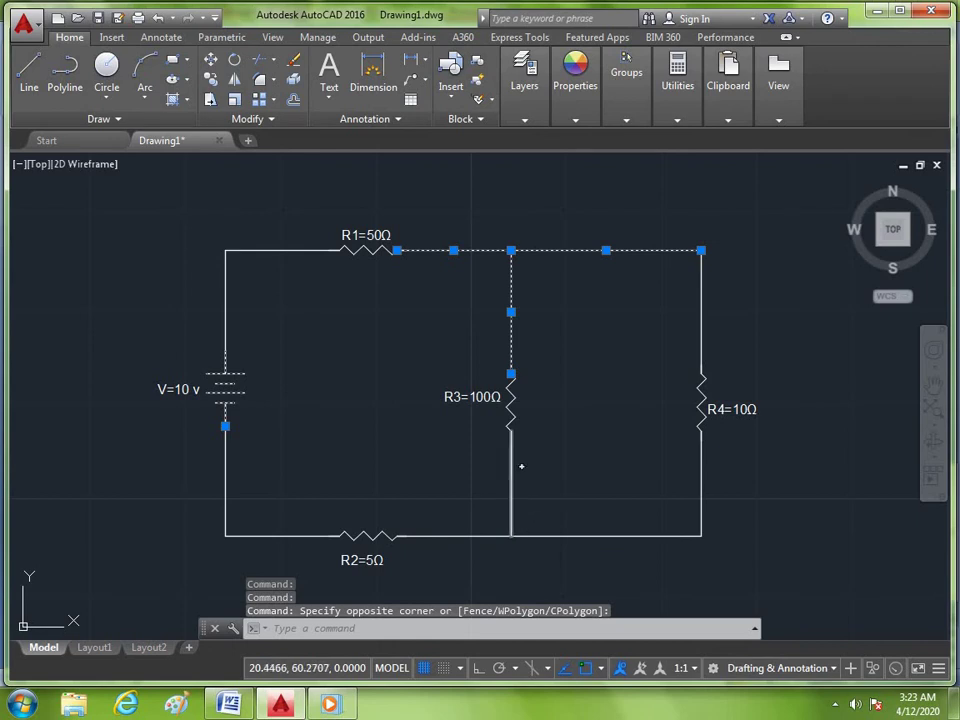
pyautogui.click(510, 478)
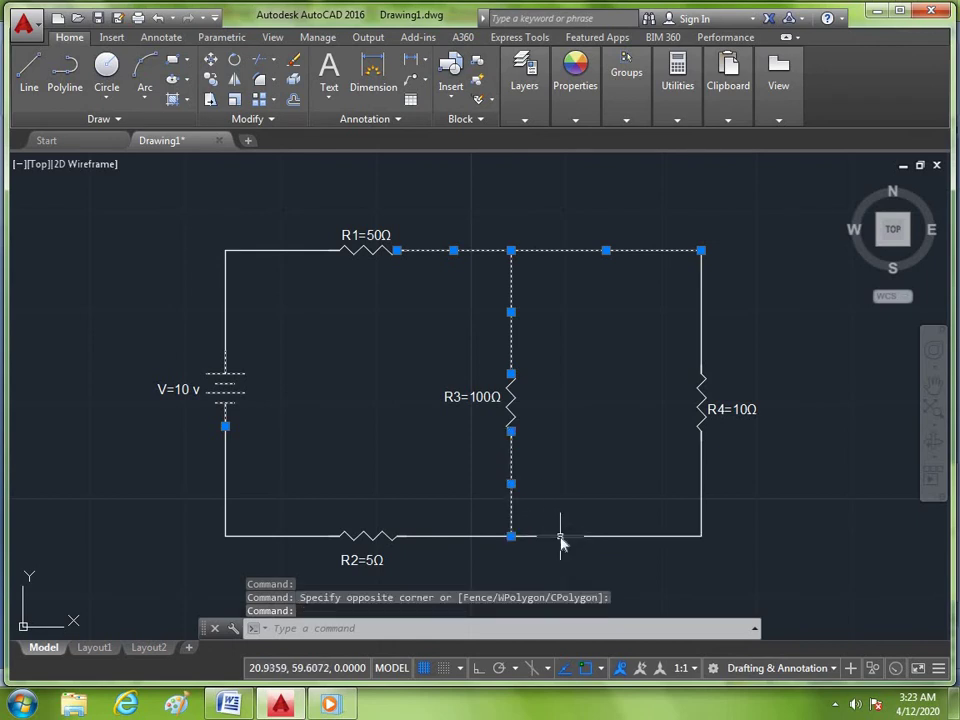
pyautogui.click(560, 534)
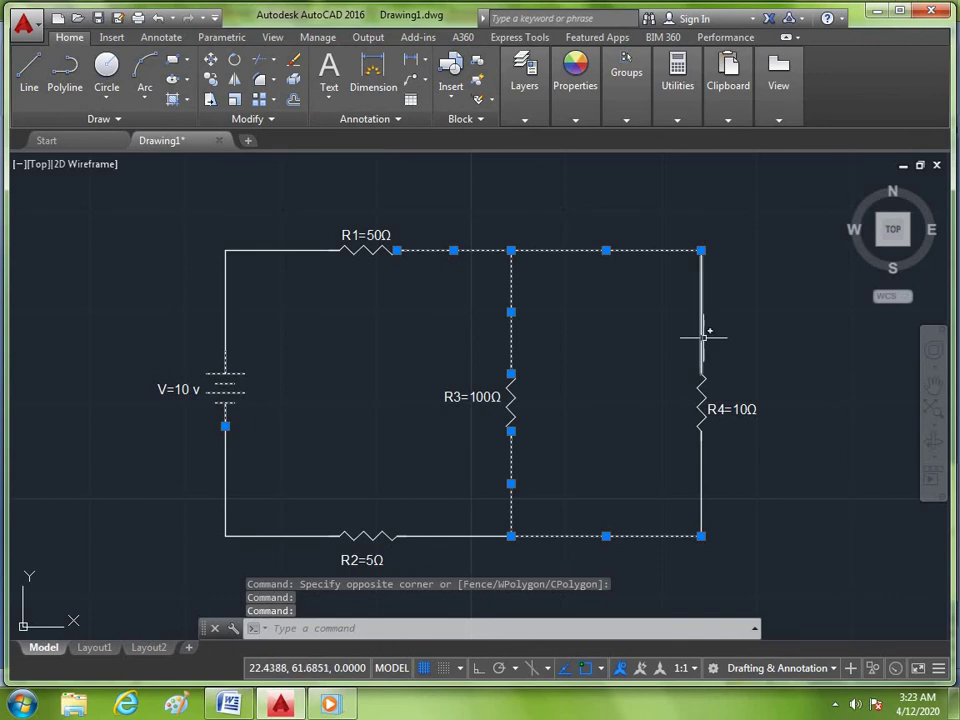
# - Add the wires around R4, beside R2, by the battery and near R1 to the selection
pyautogui.click(702, 358)
pyautogui.click(701, 470)
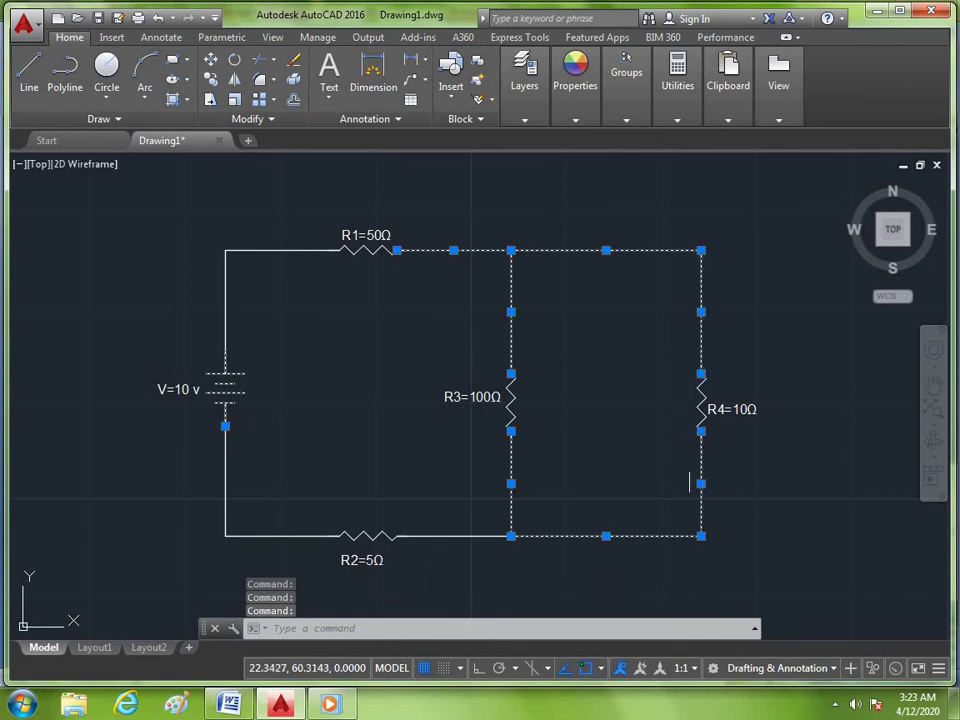
pyautogui.click(274, 528)
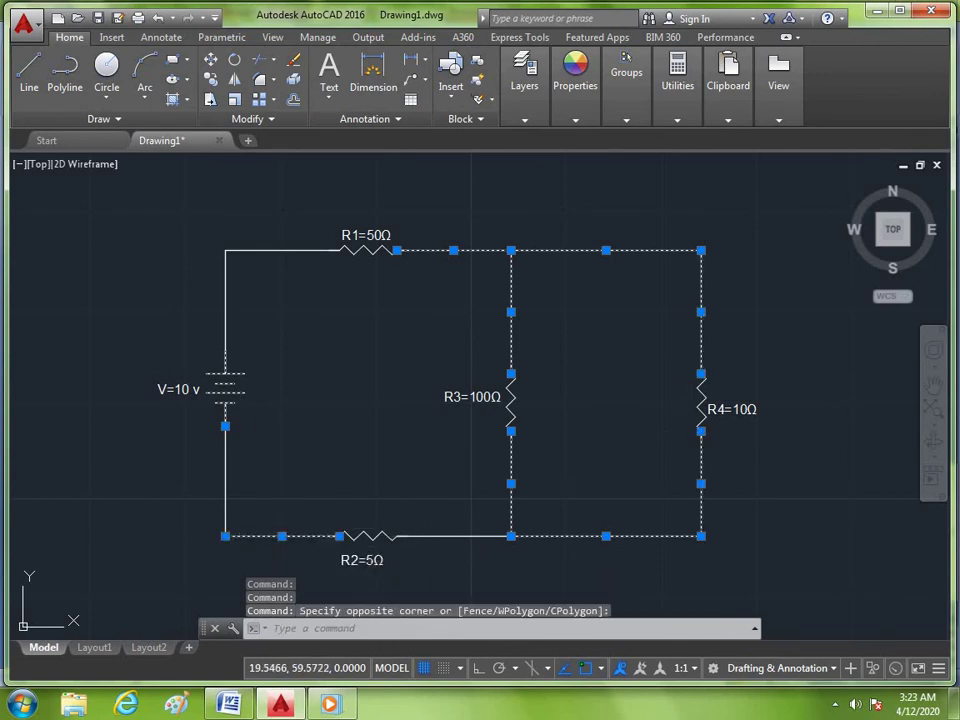
pyautogui.click(356, 509)
pyautogui.click(226, 330)
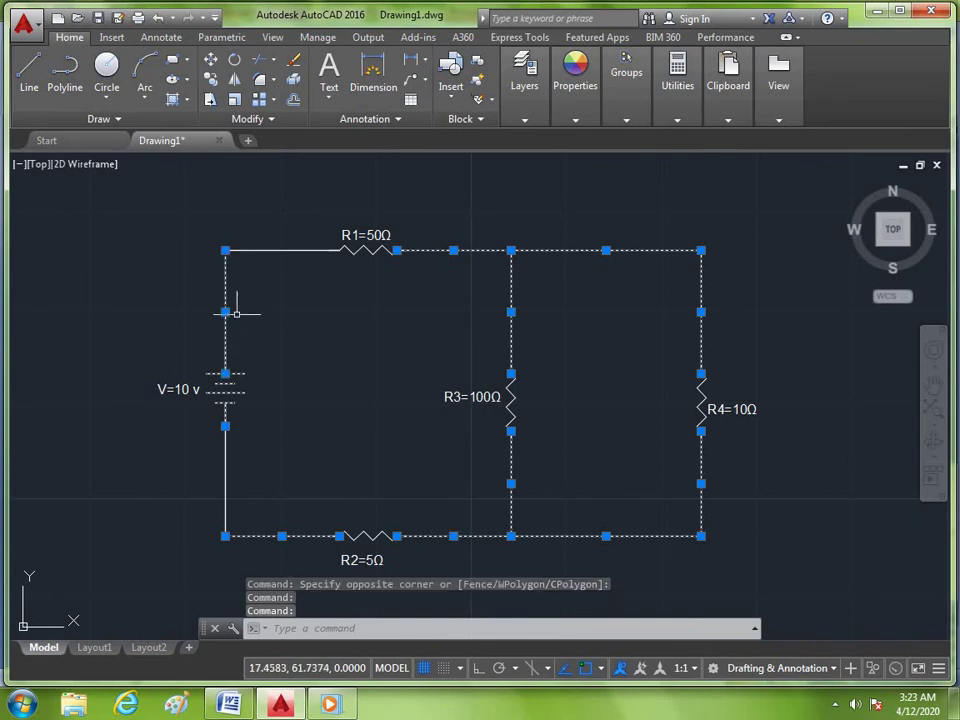
pyautogui.click(290, 249)
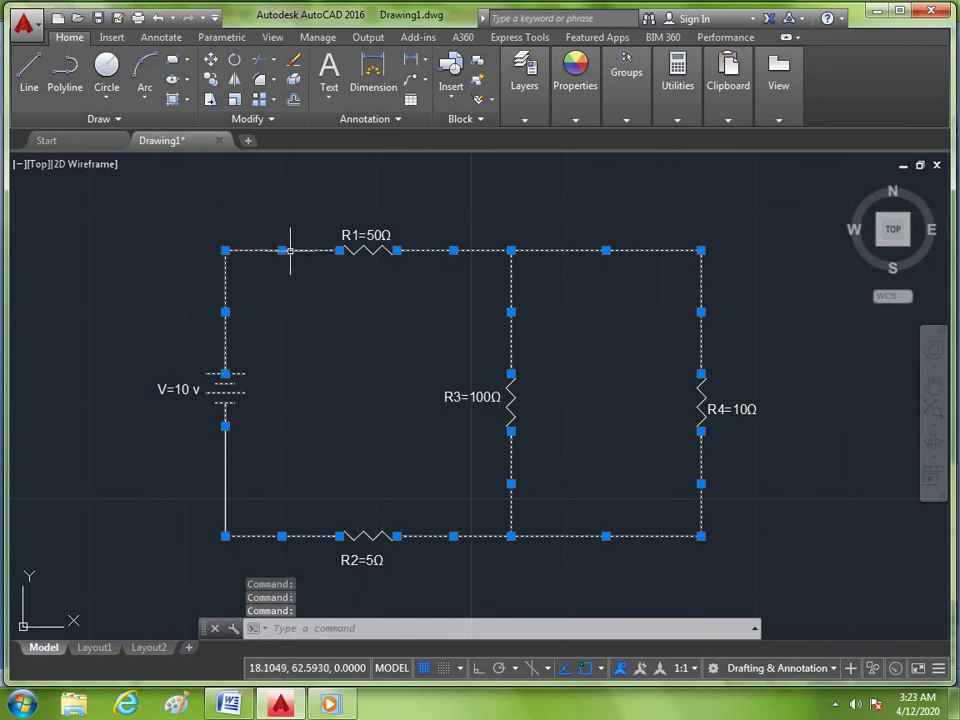
# - Move all the selected wire segments onto the Wires layer
pyautogui.click(526, 120)
pyautogui.click(580, 146)
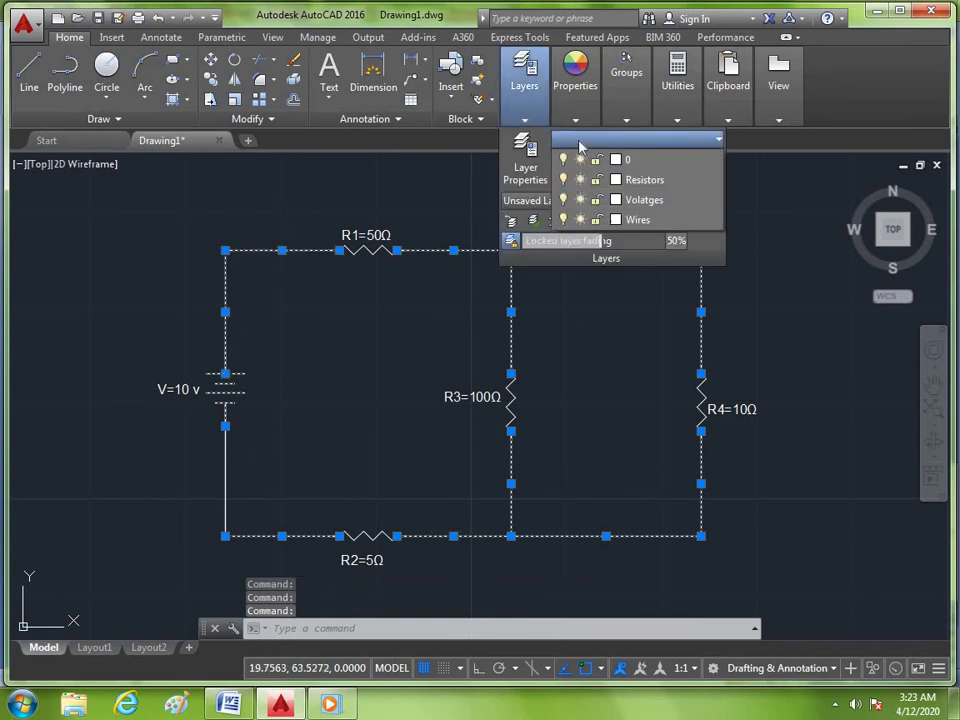
pyautogui.click(636, 219)
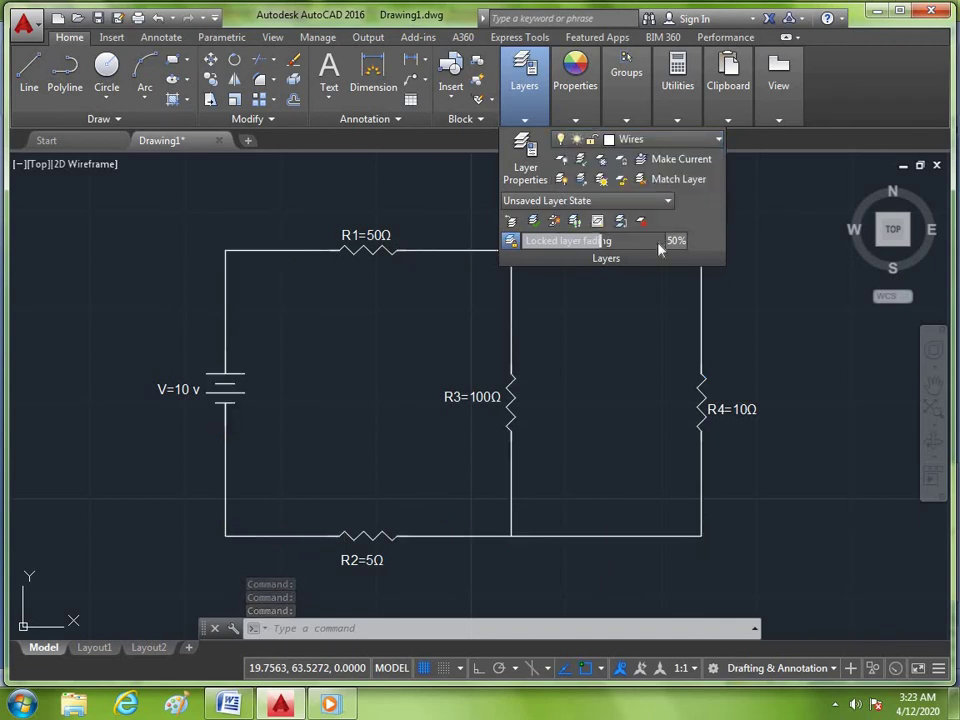
pyautogui.click(555, 398)
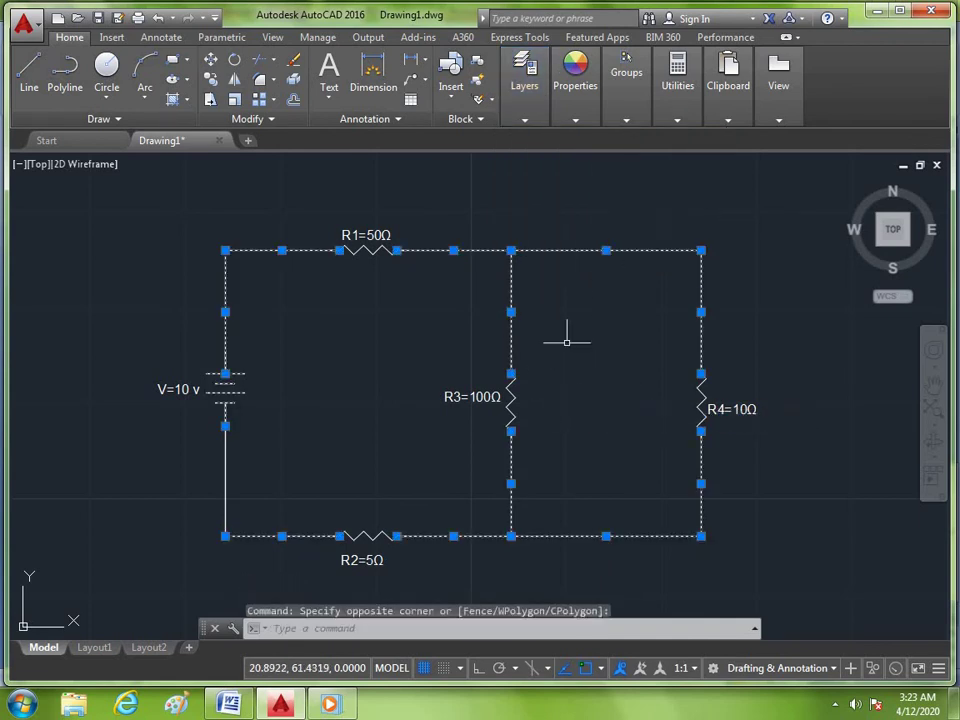
pyautogui.click(527, 118)
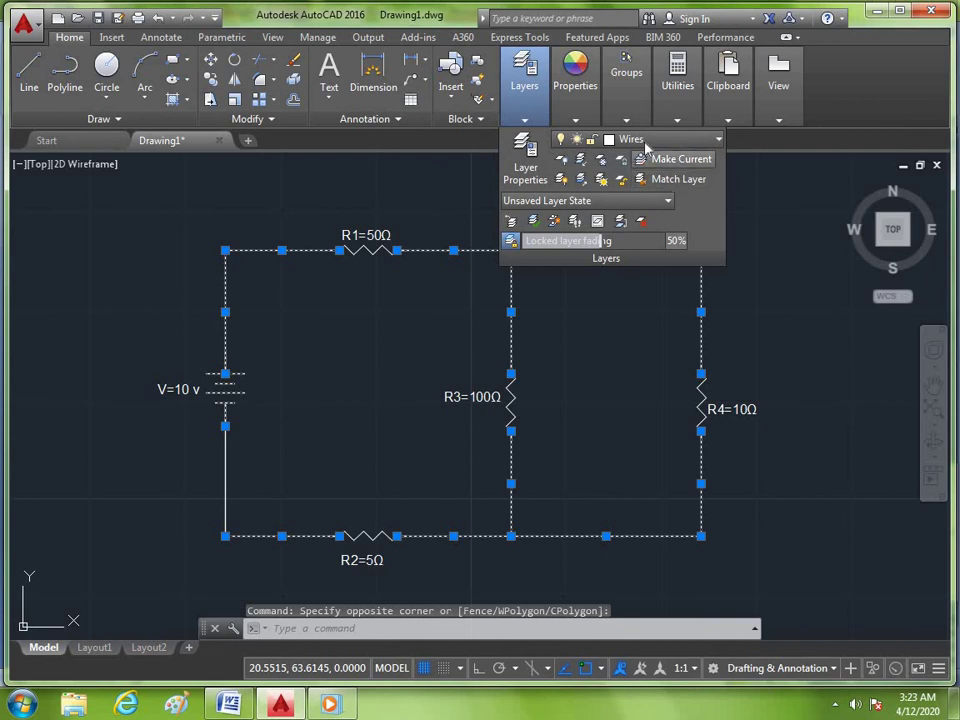
pyautogui.click(640, 139)
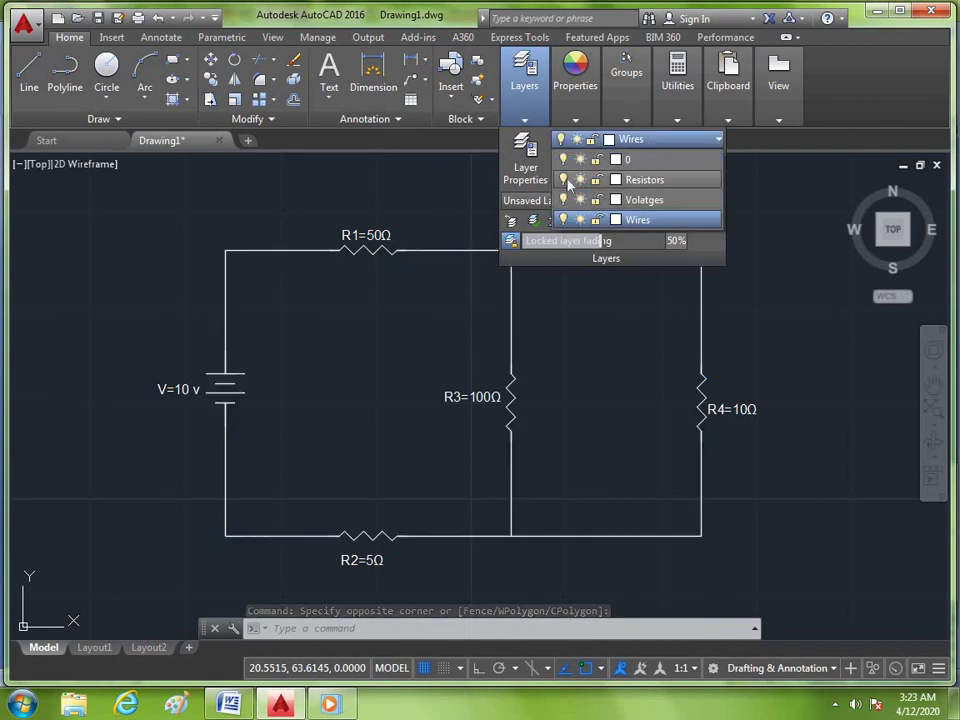
pyautogui.click(563, 180)
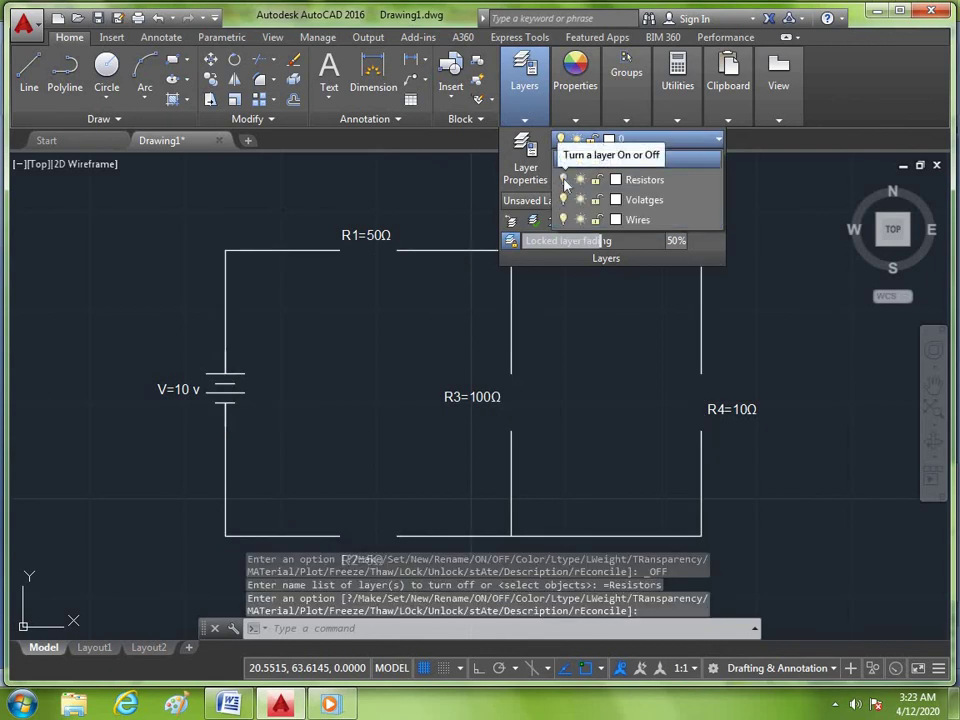
pyautogui.click(565, 180)
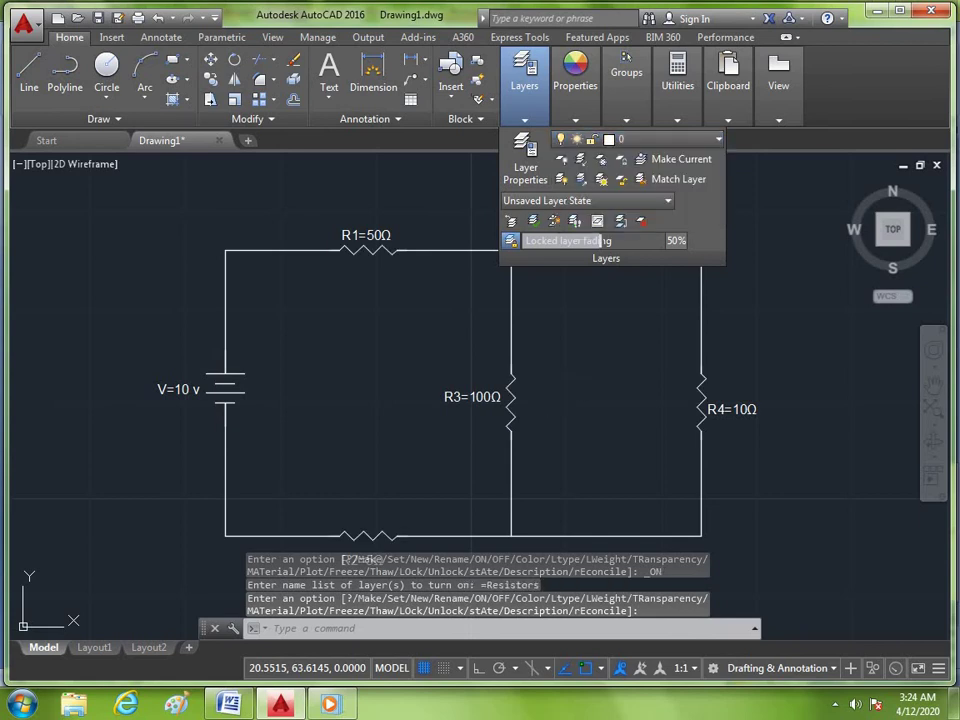
pyautogui.press('Escape')
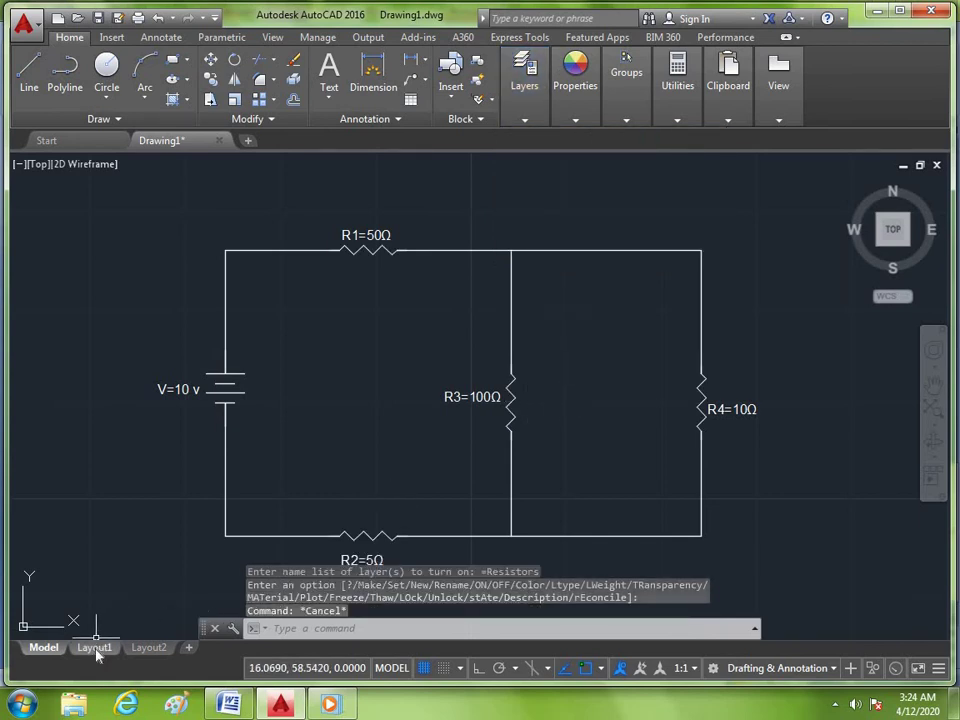
# - Switch to the Layout1 sheet and activate its viewport
pyautogui.click(96, 648)
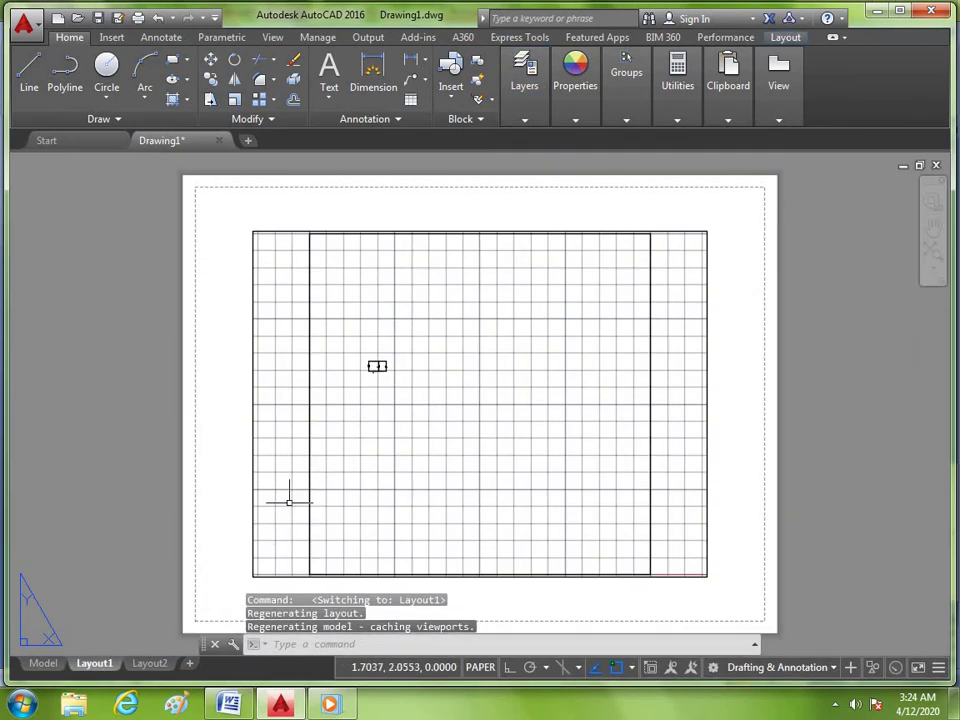
pyautogui.doubleClick(343, 424)
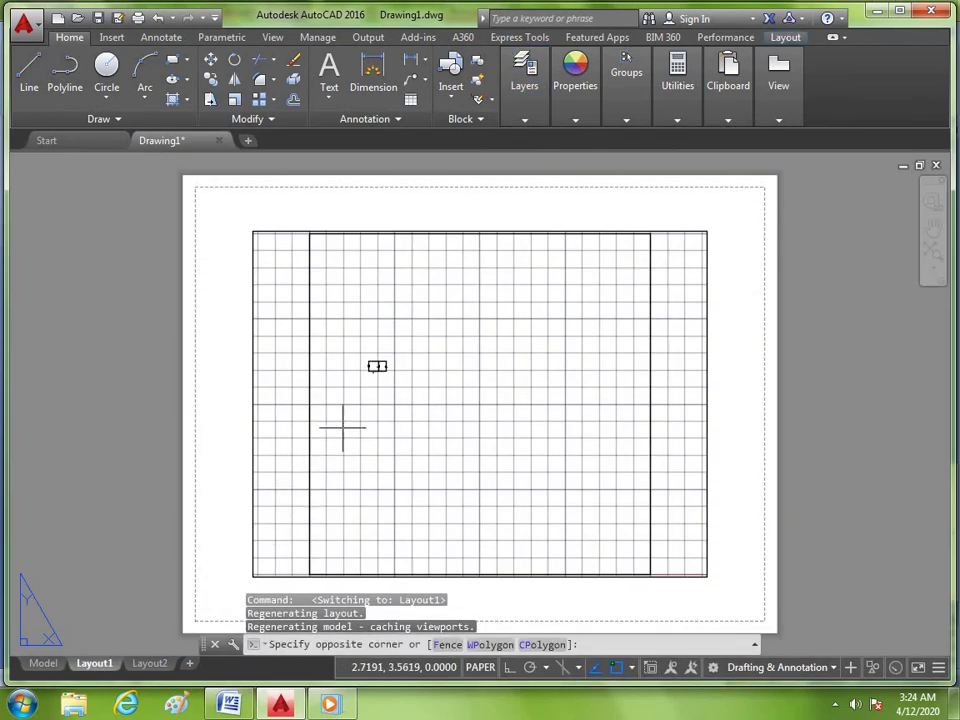
pyautogui.click(350, 384)
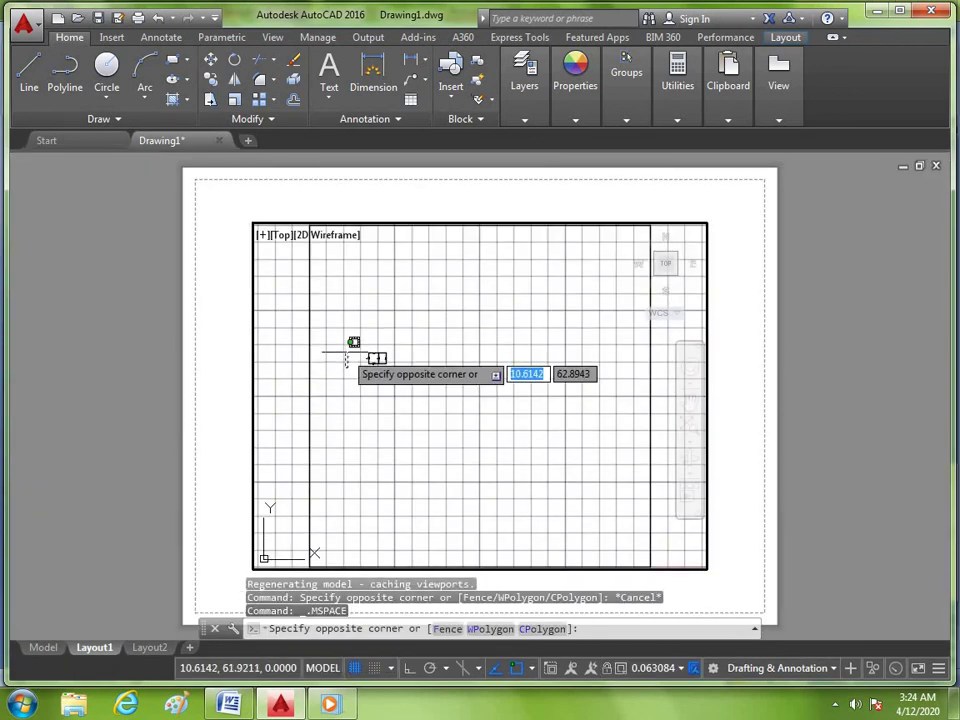
# - Zoom the viewport until the battery and all four resistors fit, then go back to Model
pyautogui.scroll(4, 471, 379)
pyautogui.scroll(2, 681, 401)
pyautogui.scroll(2, 600, 450)
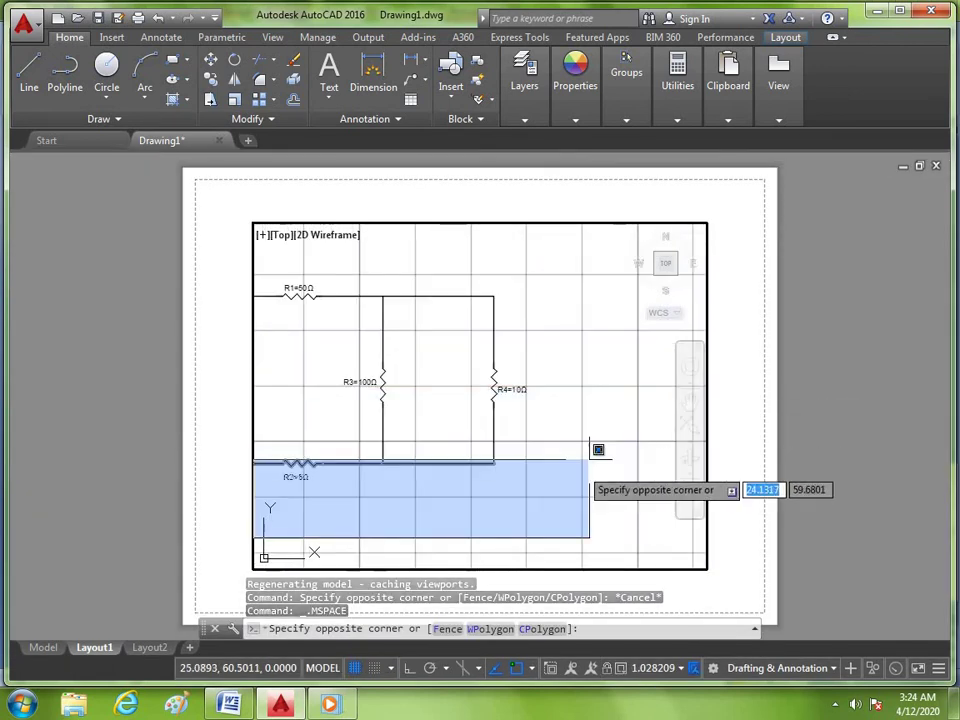
pyautogui.scroll(-2, 629, 443)
pyautogui.scroll(-2, 620, 470)
pyautogui.scroll(2, 580, 495)
pyautogui.scroll(2, 546, 480)
pyautogui.press('Escape')
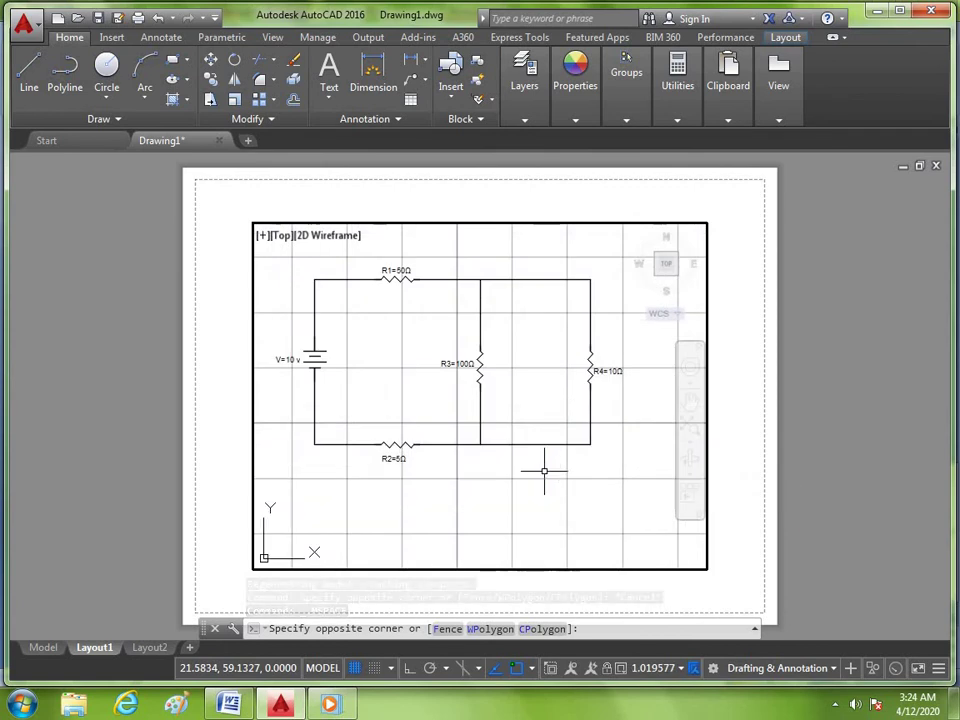
pyautogui.scroll(-2, 385, 382)
pyautogui.scroll(2, 382, 373)
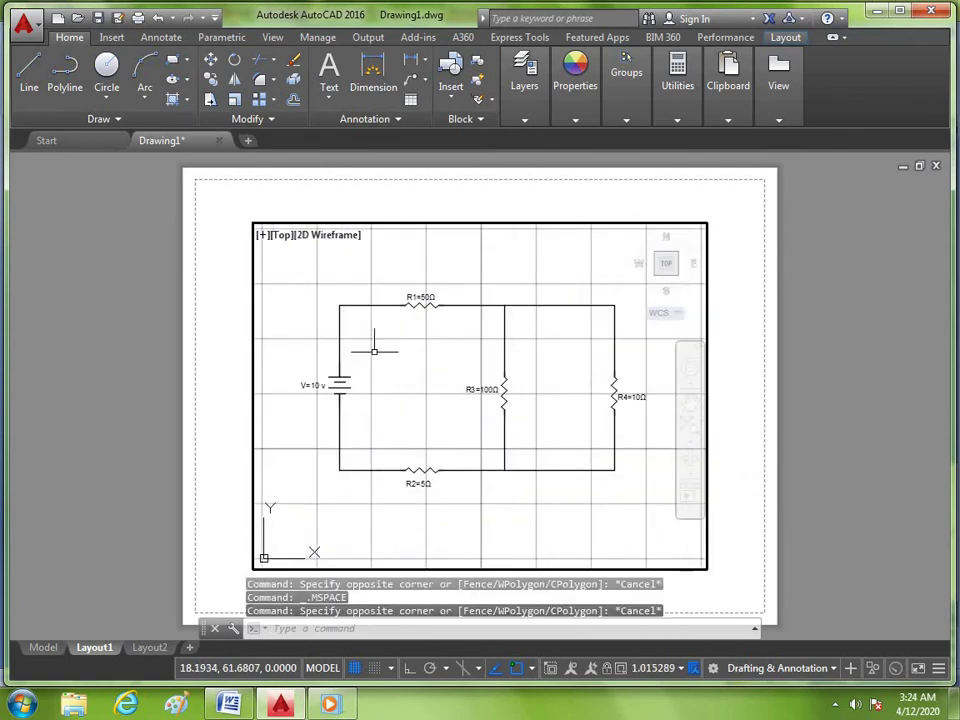
pyautogui.scroll(2, 374, 351)
pyautogui.scroll(-2, 375, 345)
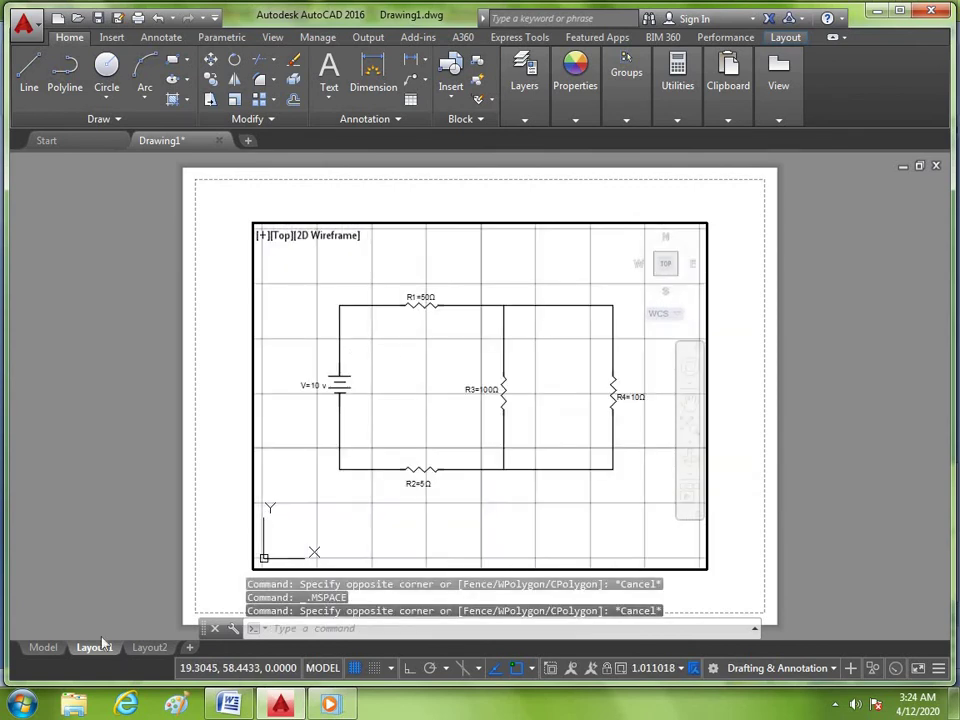
pyautogui.click(44, 648)
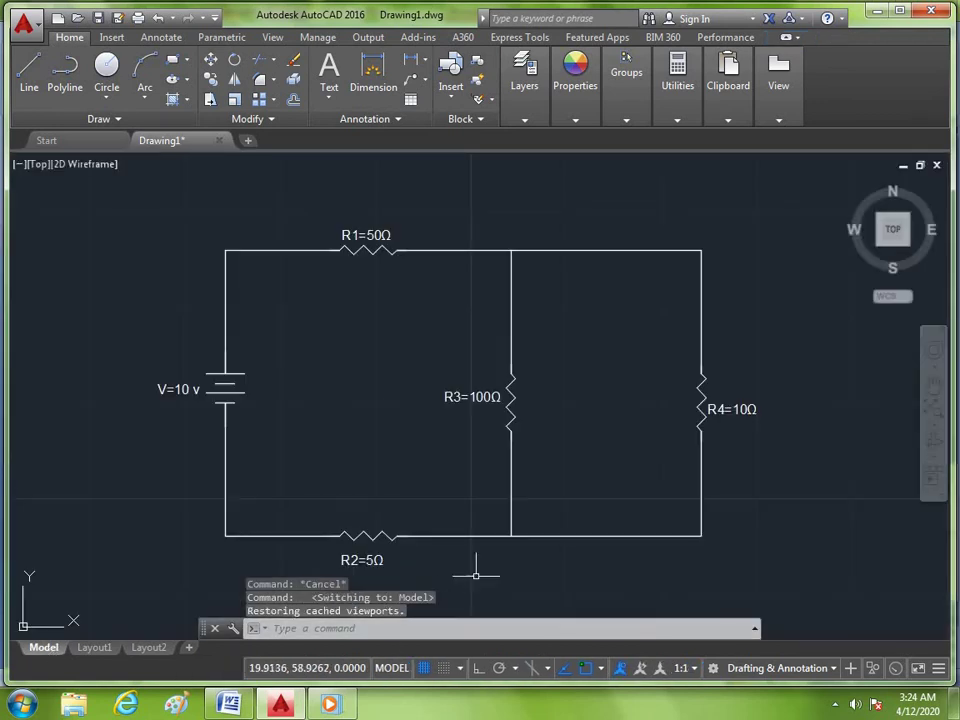
# - Turn off the grid in model space and switch to the Layout1 sheet
pyautogui.click(424, 669)
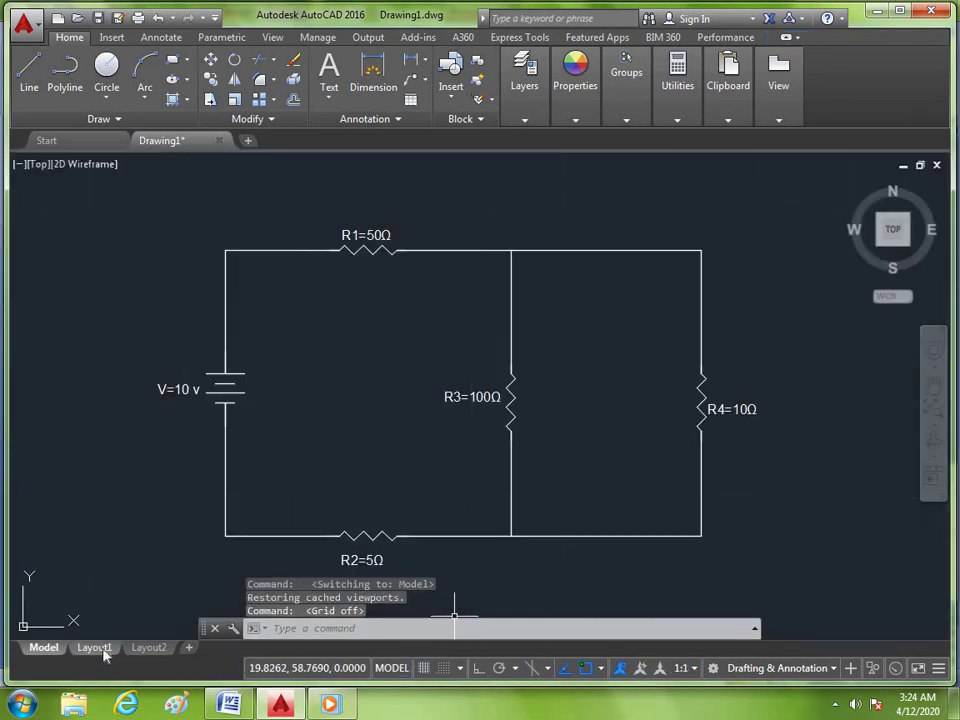
pyautogui.click(94, 648)
pyautogui.click(618, 520)
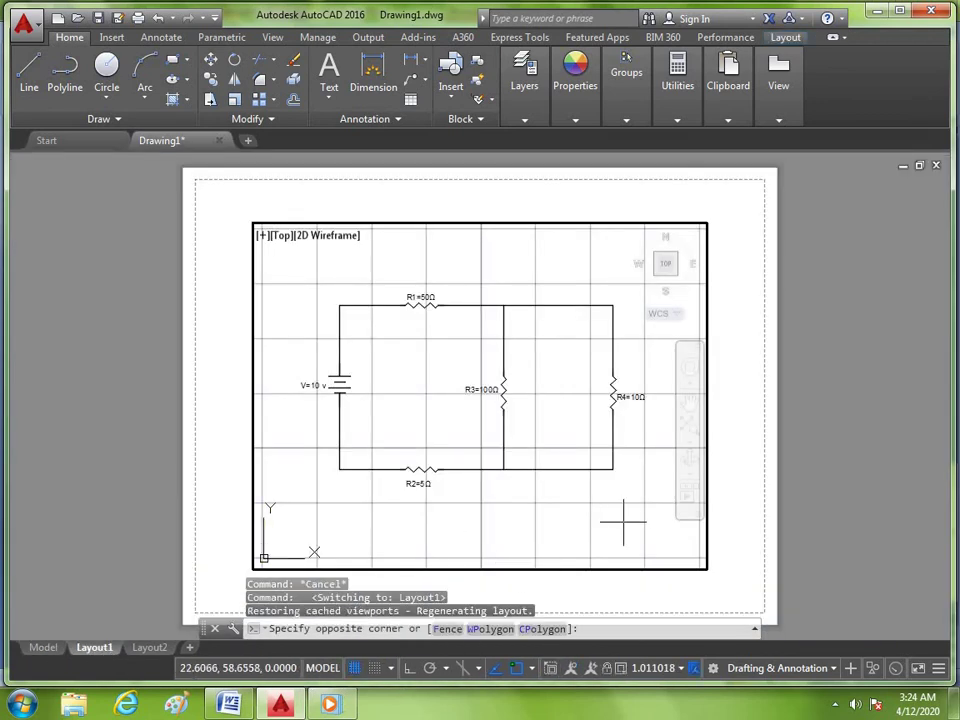
pyautogui.click(564, 536)
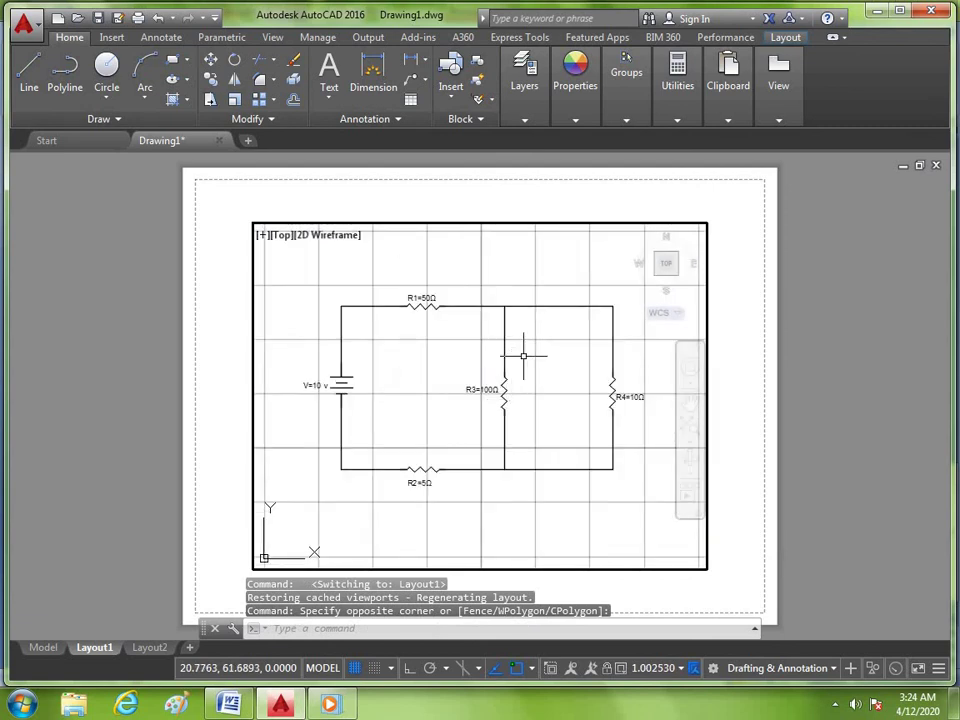
# - Turn off the grid inside the Layout1 viewport, leaving the circuit on a clean sheet
pyautogui.click(530, 348)
pyautogui.click(560, 392)
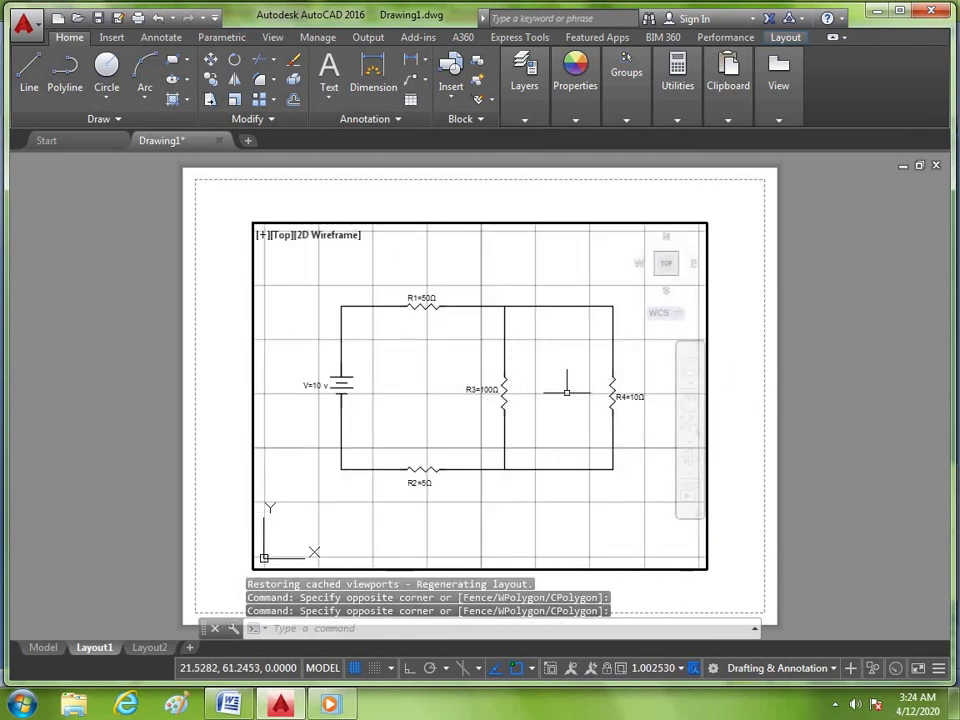
pyautogui.press('Escape')
pyautogui.click(354, 668)
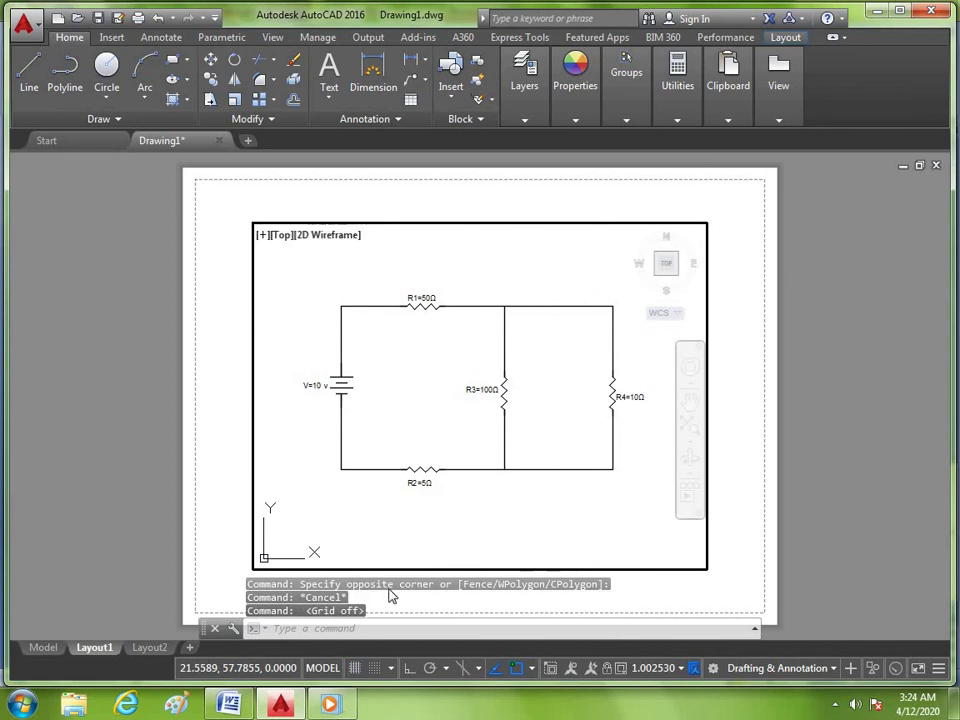
pyautogui.scroll(2, 748, 237)
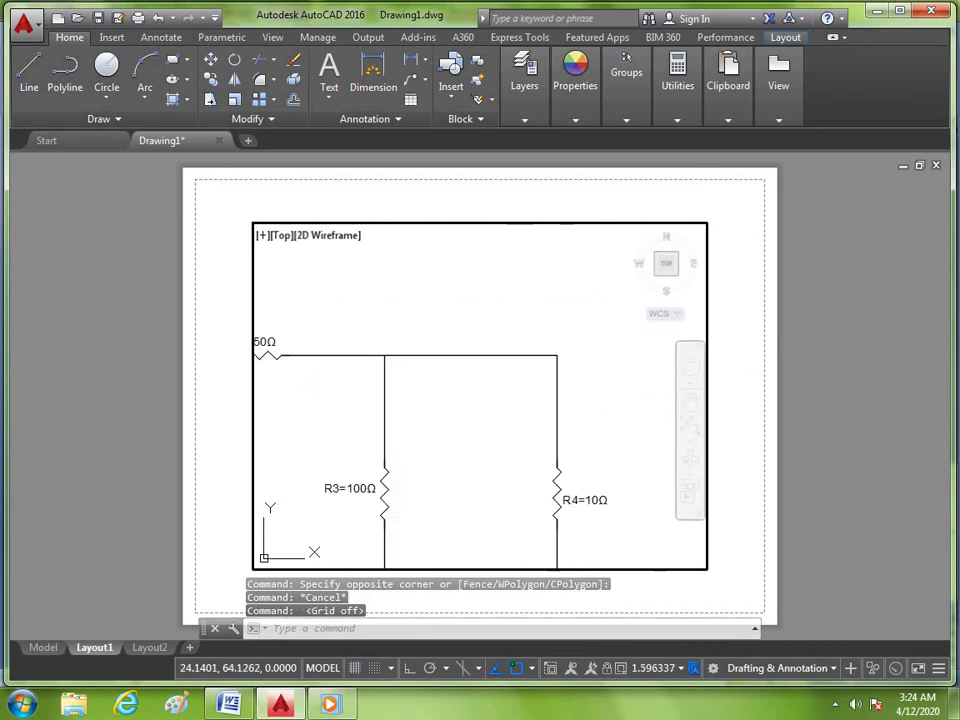
pyautogui.scroll(-2, 746, 230)
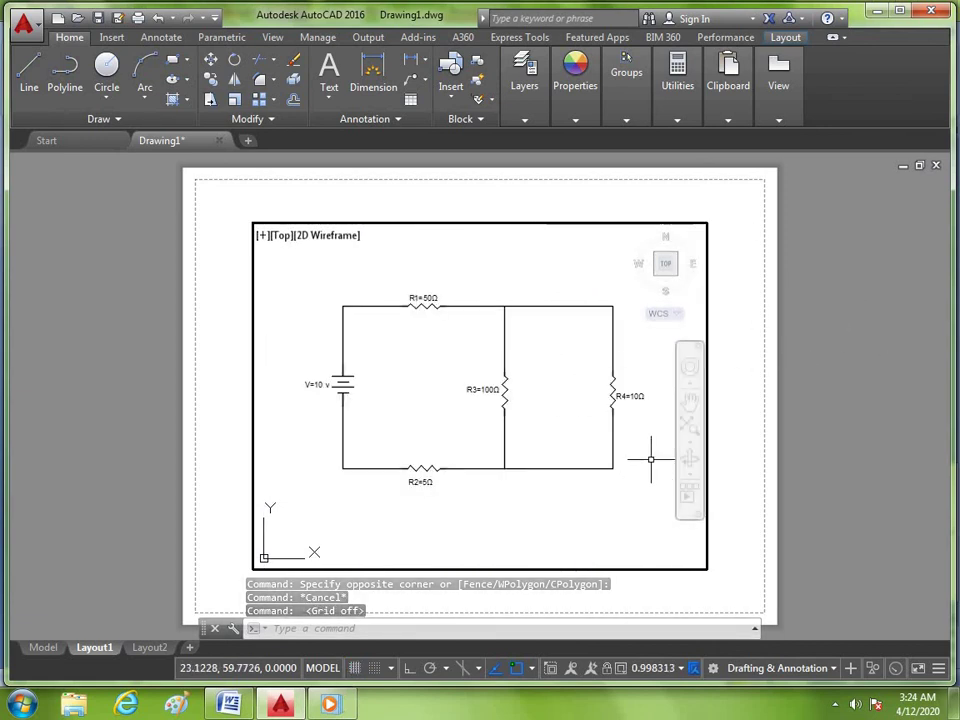
pyautogui.scroll(2, 603, 399)
# - Minimize AutoCAD to reveal the Exp#4 Word document at its PROCEDURE heading
pyautogui.scroll(-2, 603, 399)
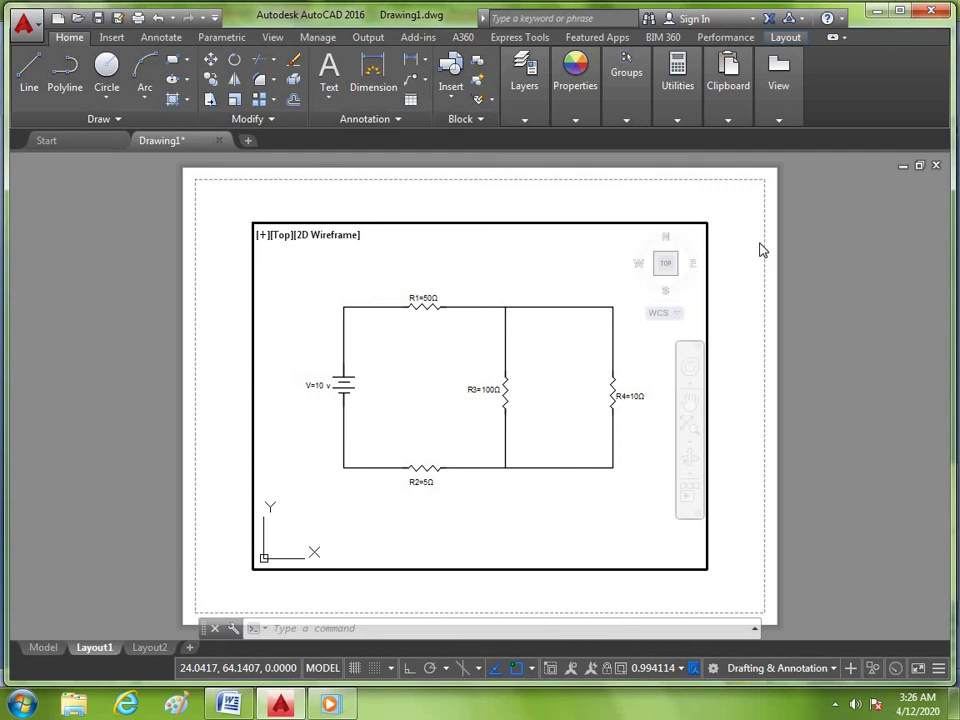
pyautogui.click(876, 10)
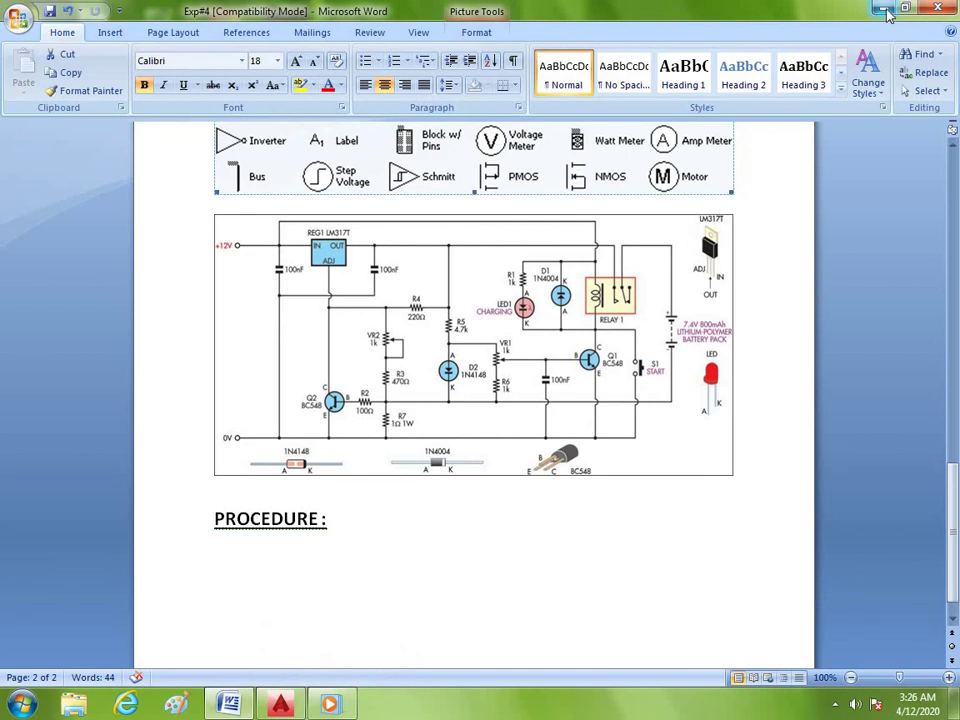